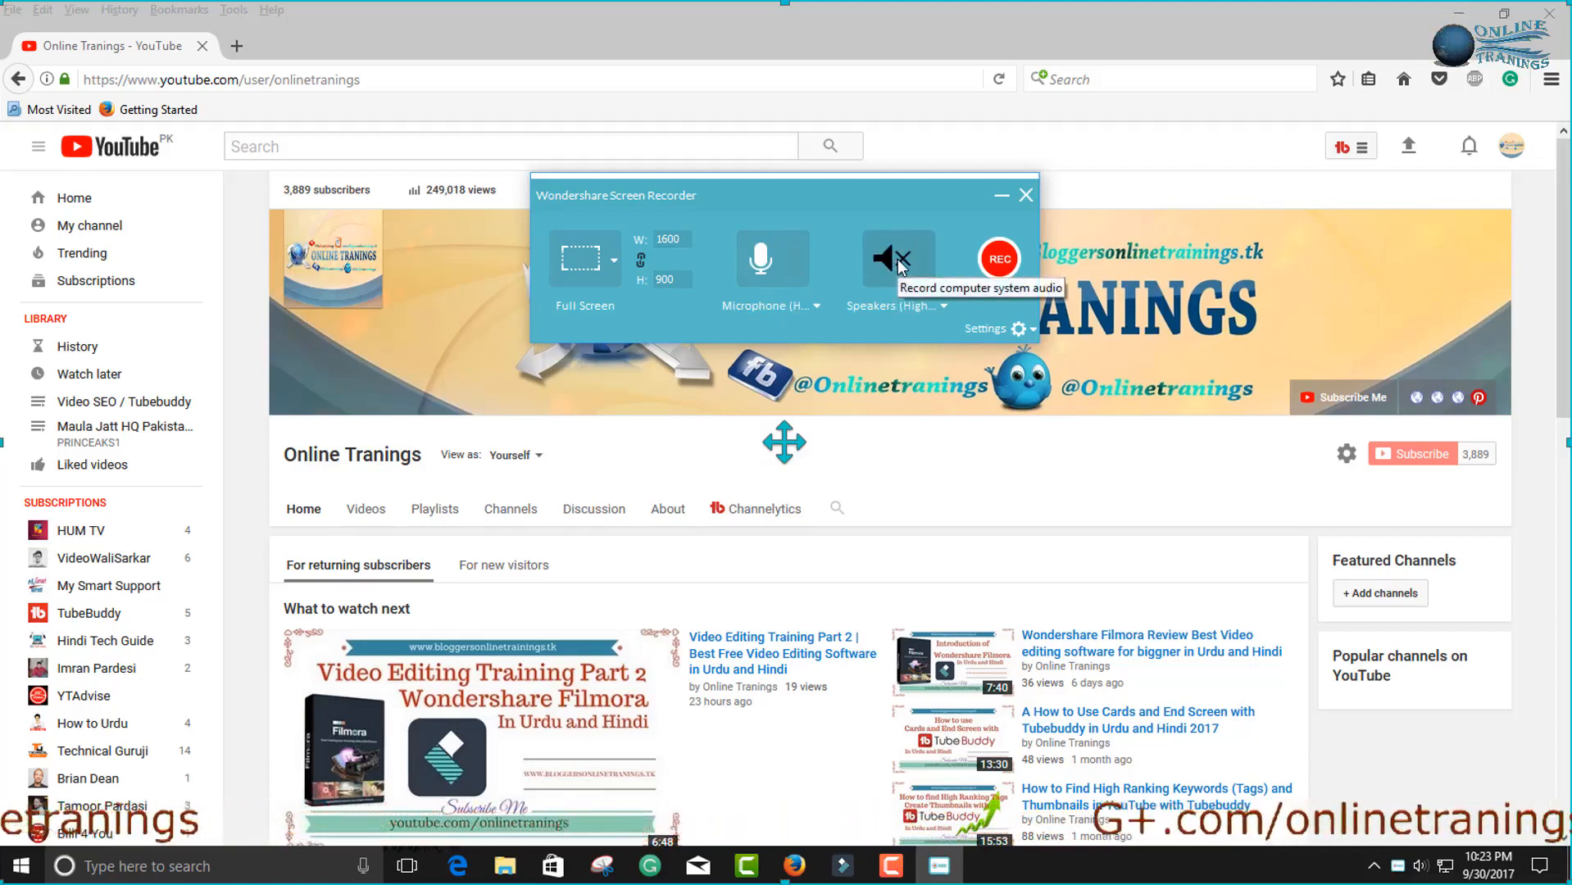
Step: Expand the screen recorder's settings and start a full-screen recording of the YouTube channel page
click(1030, 332)
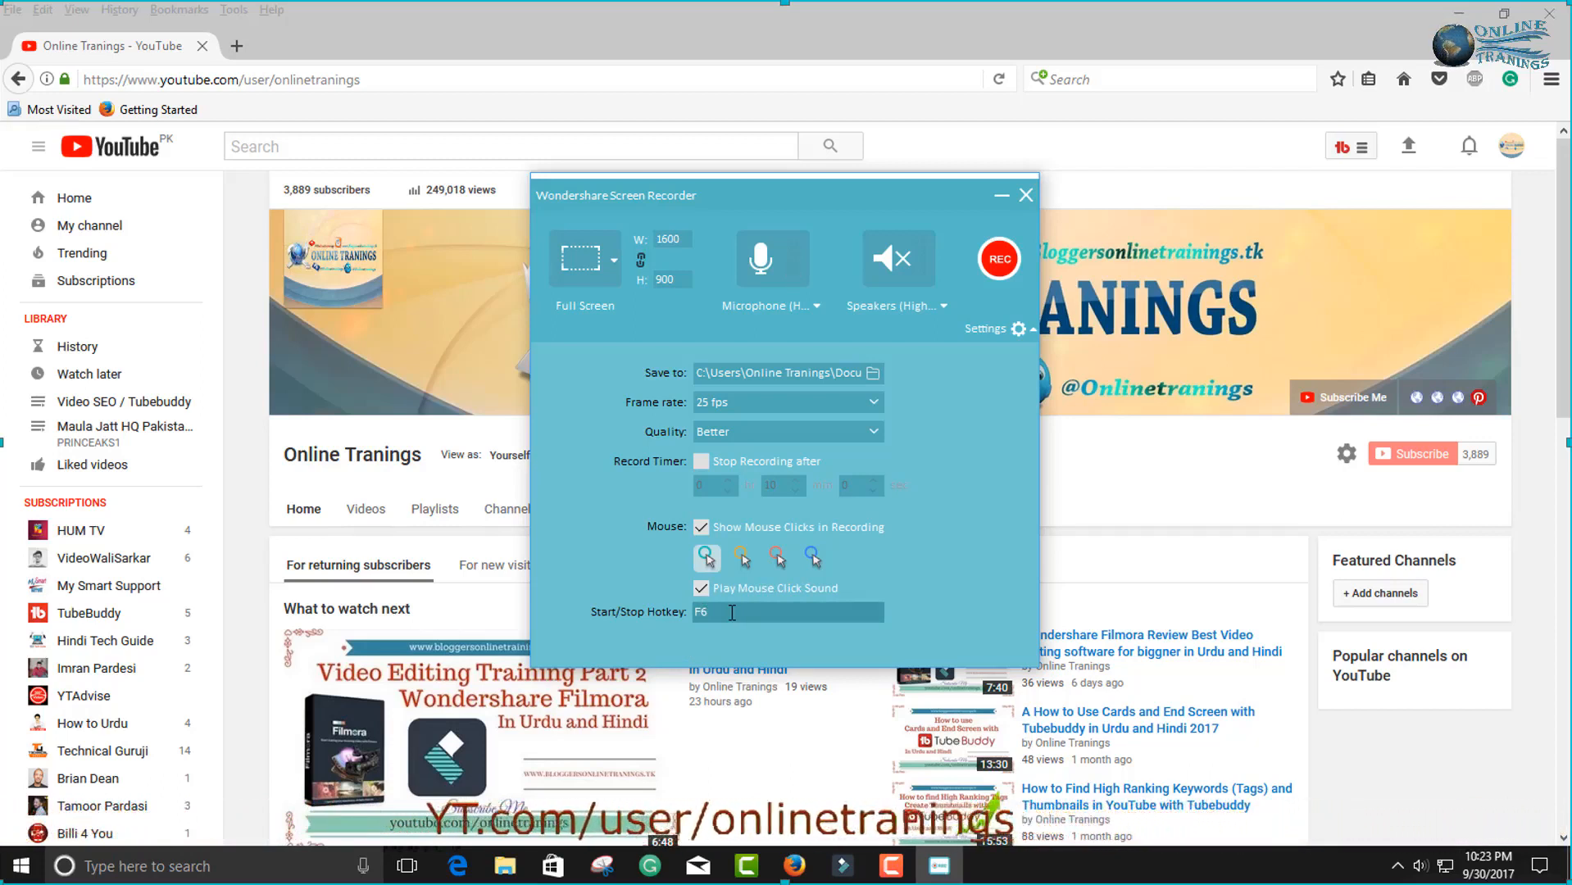
click(999, 259)
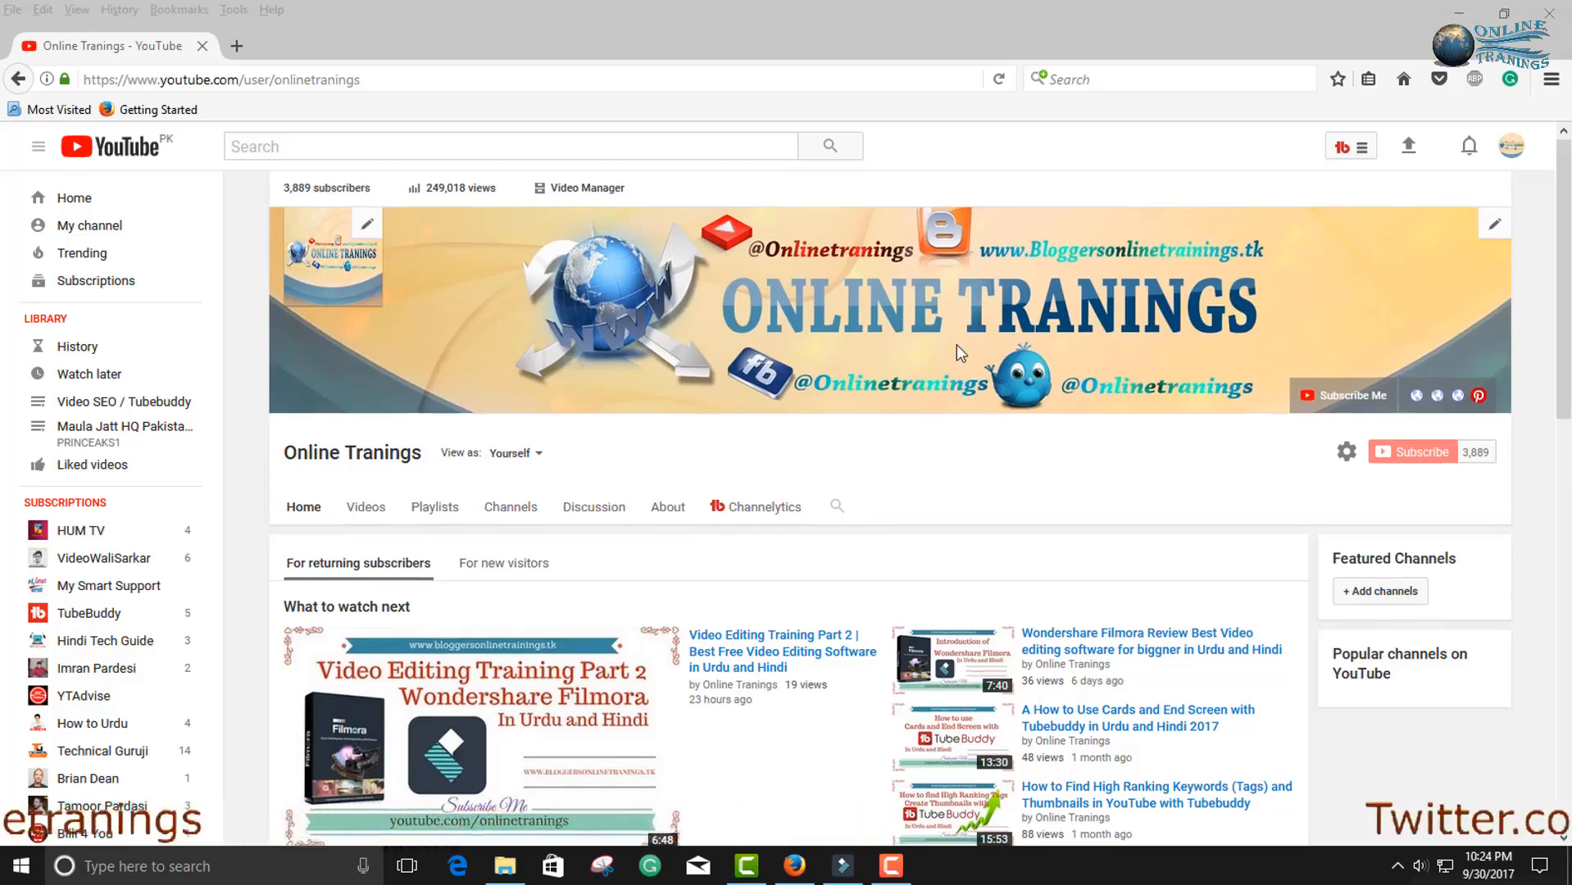
scroll(957, 344, down, 4)
scroll(1082, 373, up, 4)
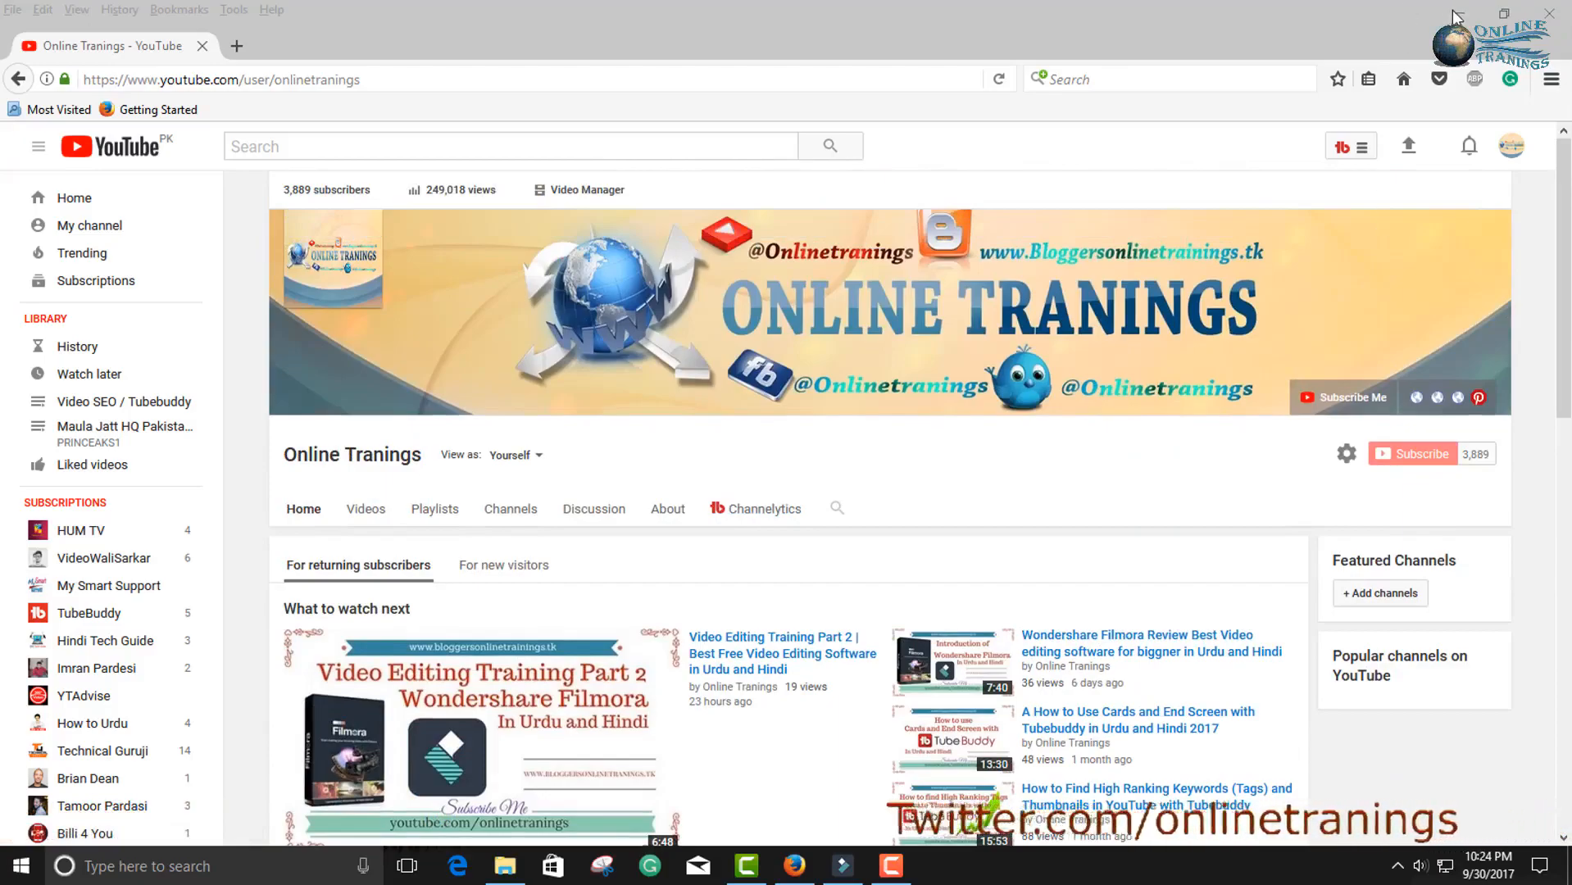
Step: Minimize the browser, refresh the desktop twice and bring the browser back while the recording runs
click(1455, 14)
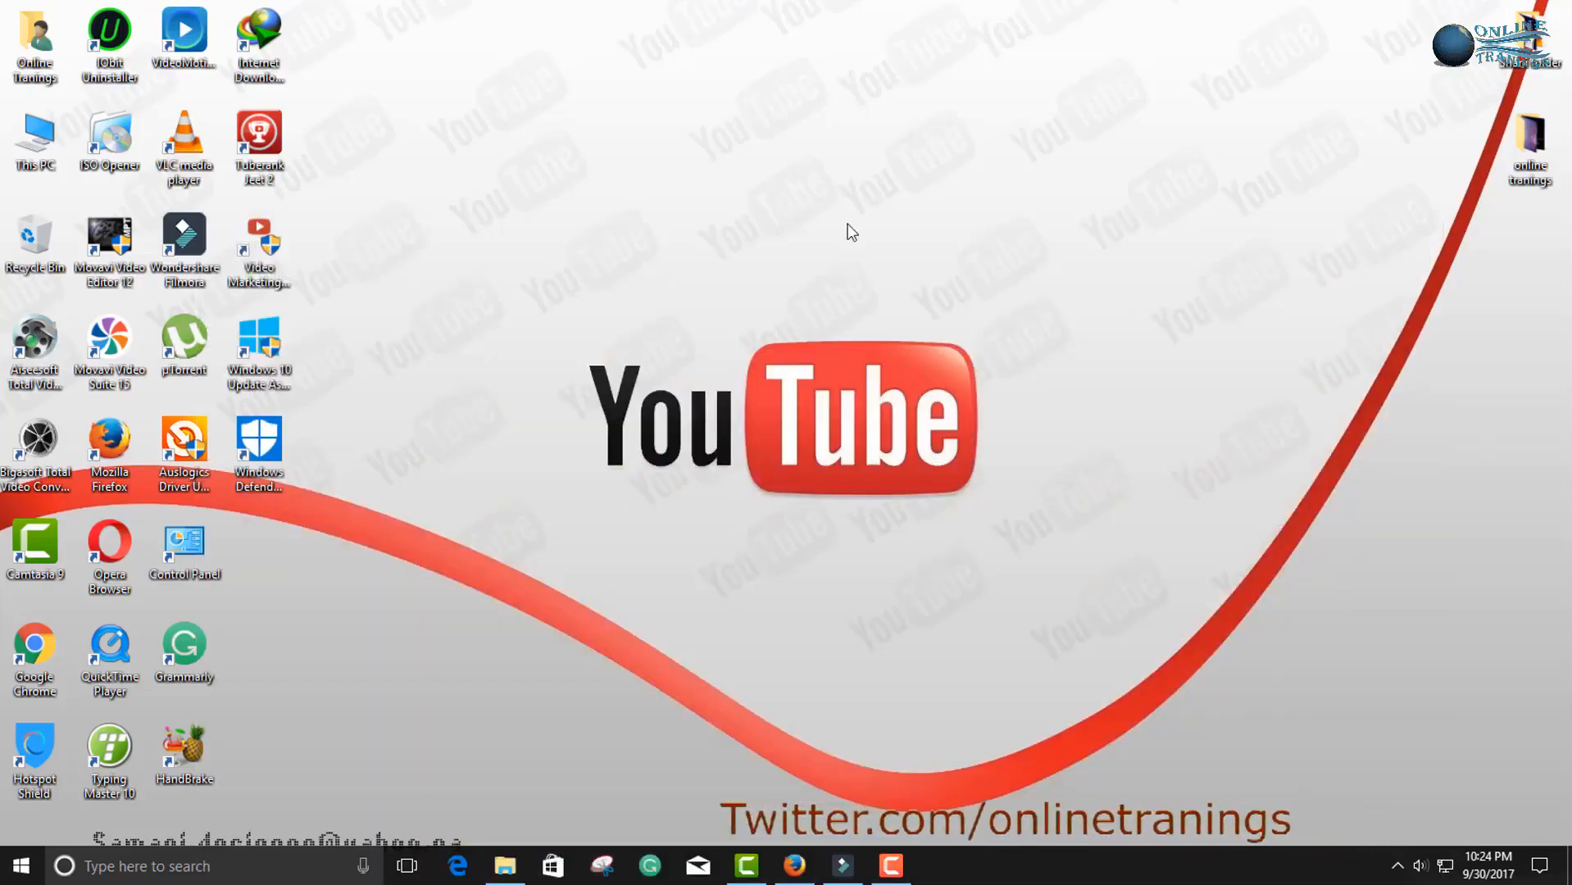
right_click(860, 273)
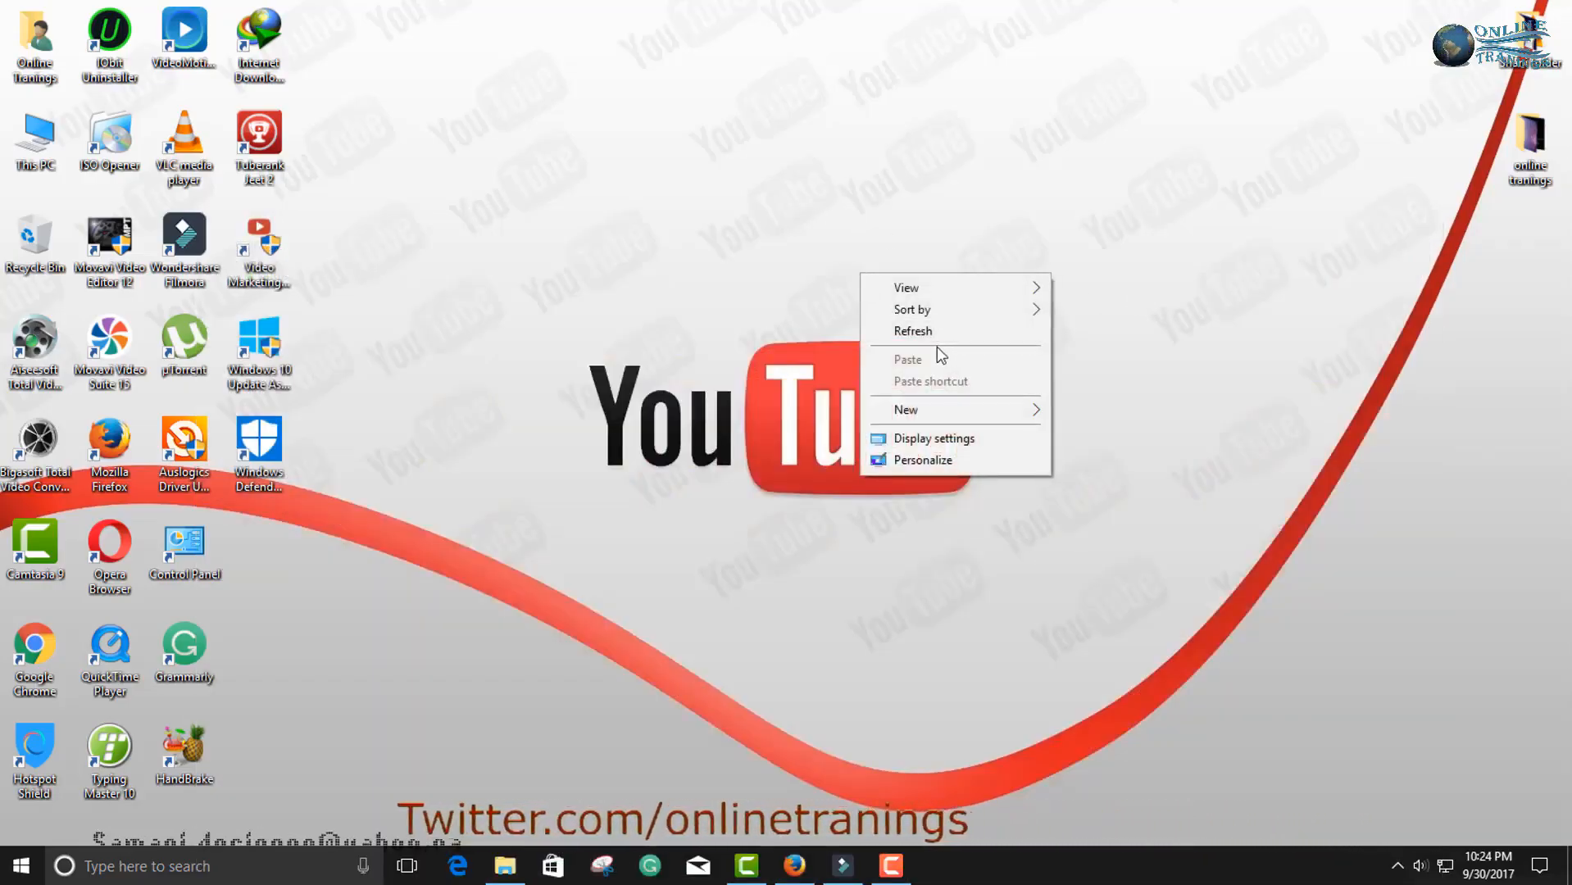
click(934, 332)
right_click(452, 354)
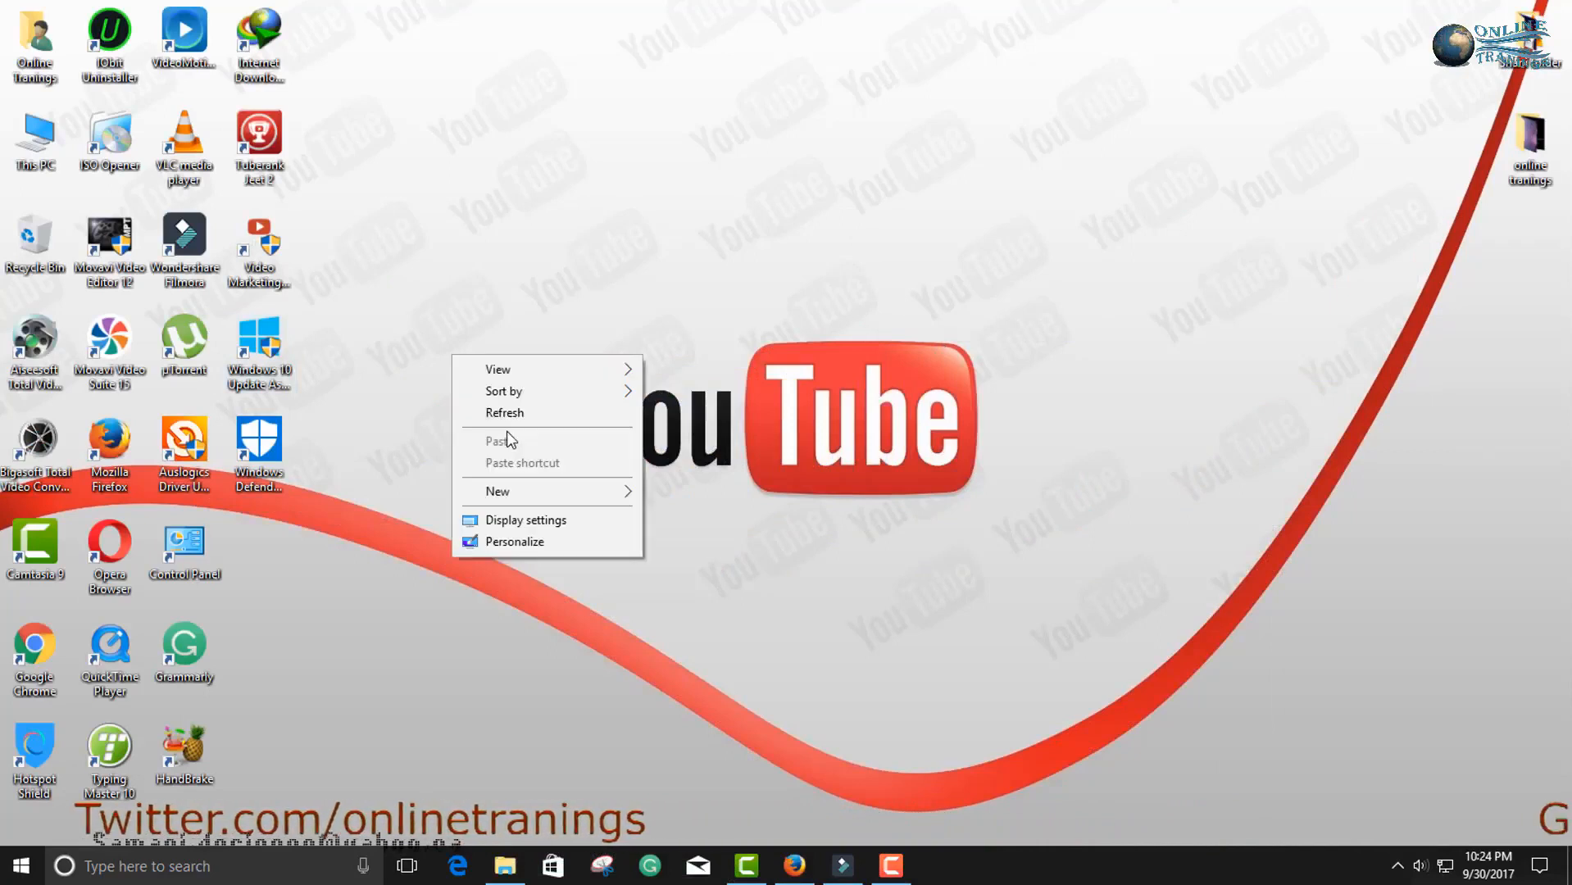
click(517, 413)
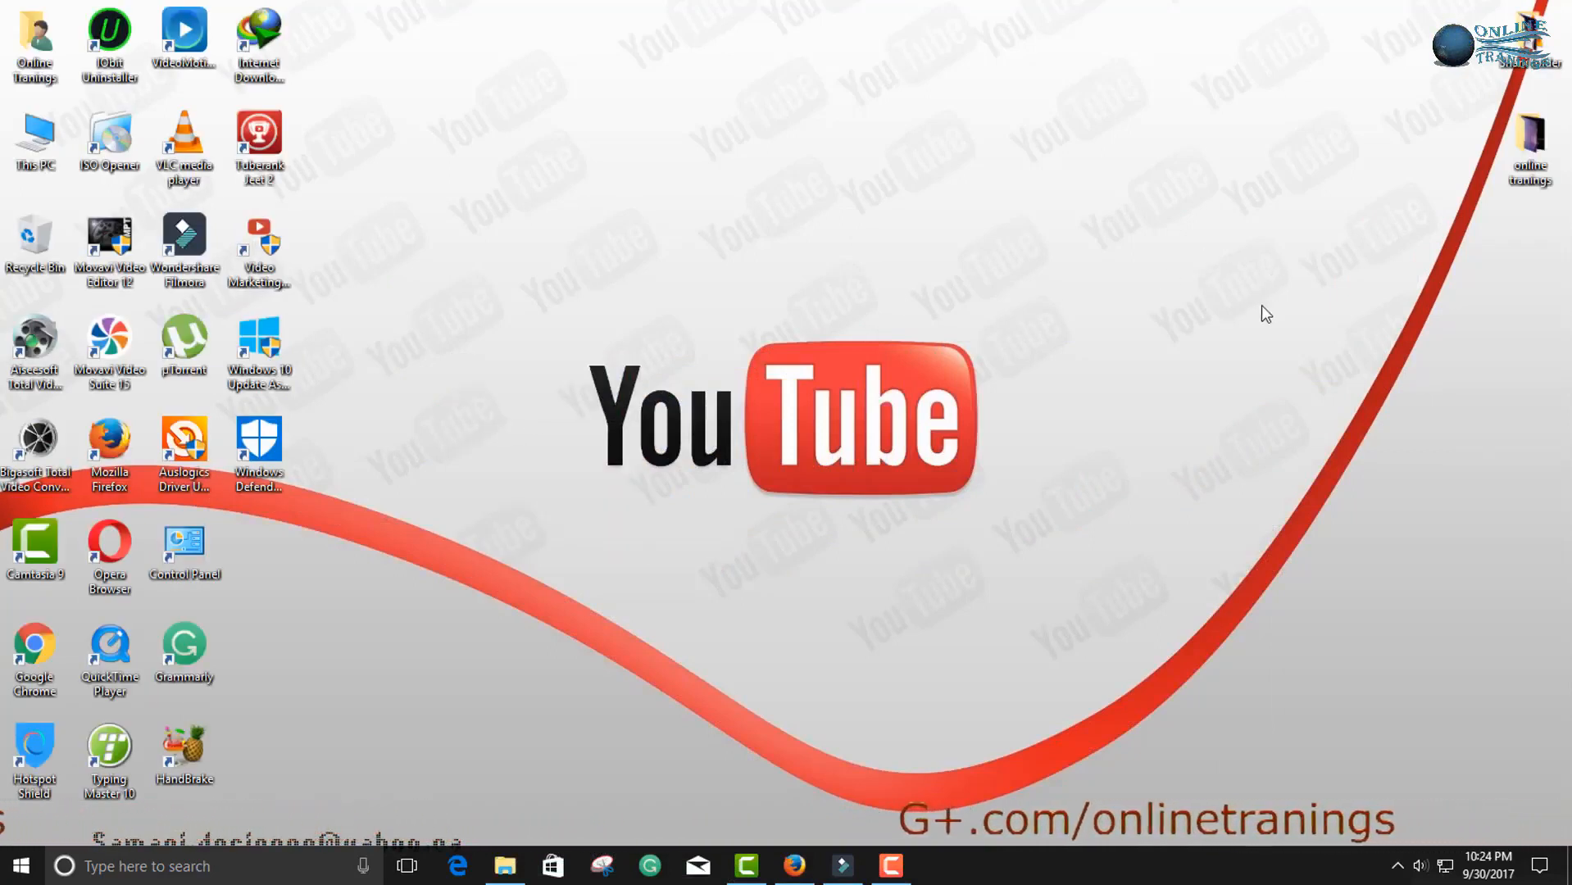
click(794, 868)
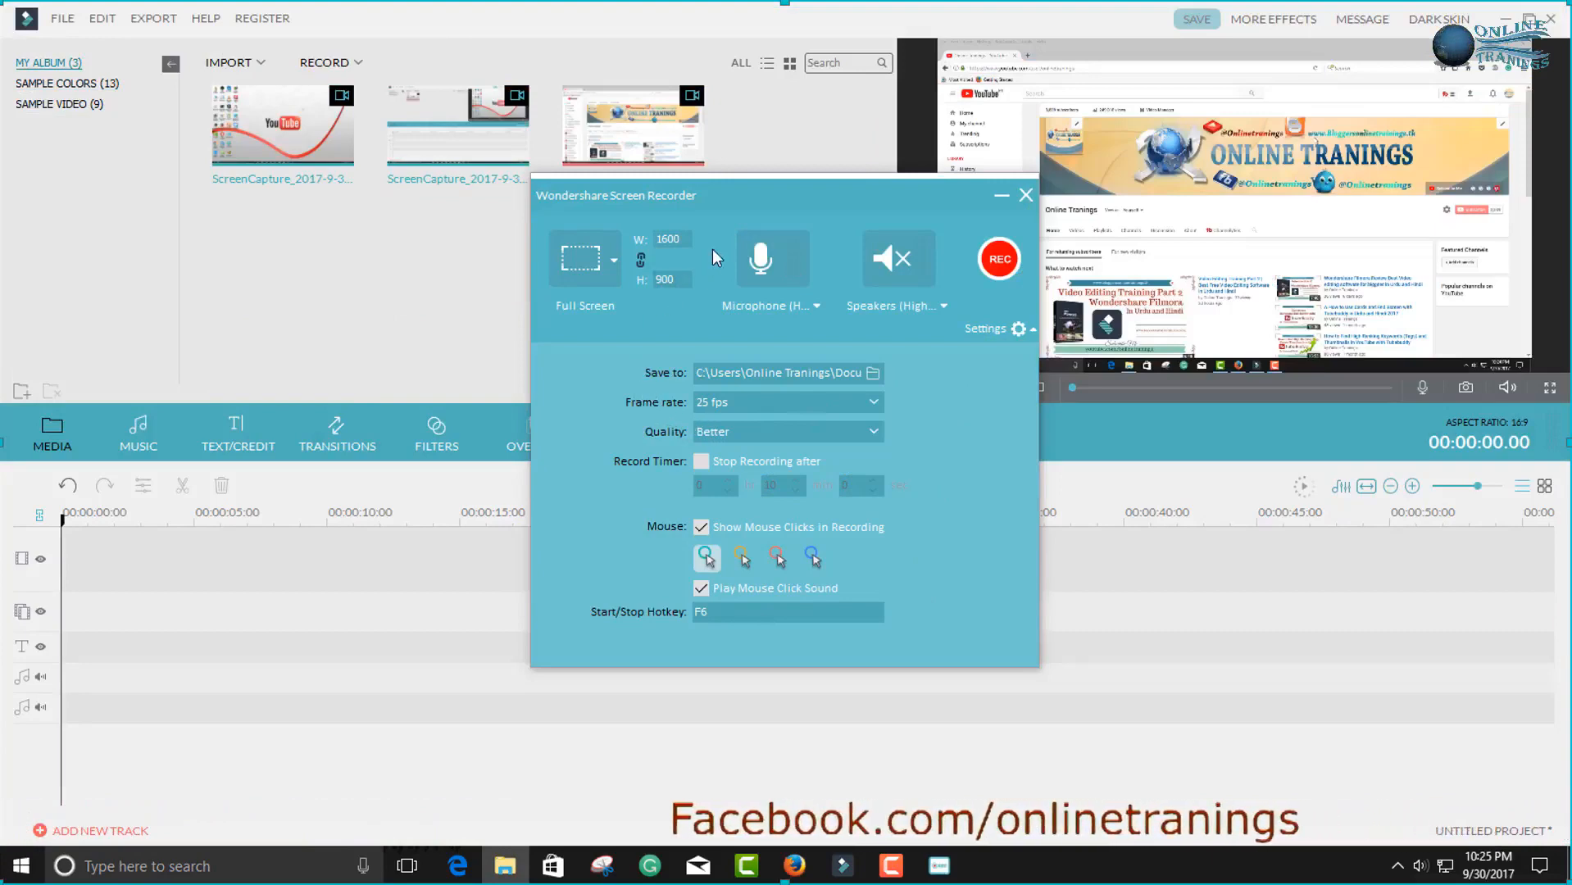
Step: Close the screen recorder, pause the YouTube video, and close the browser and the Record folder window
click(1024, 195)
click(794, 865)
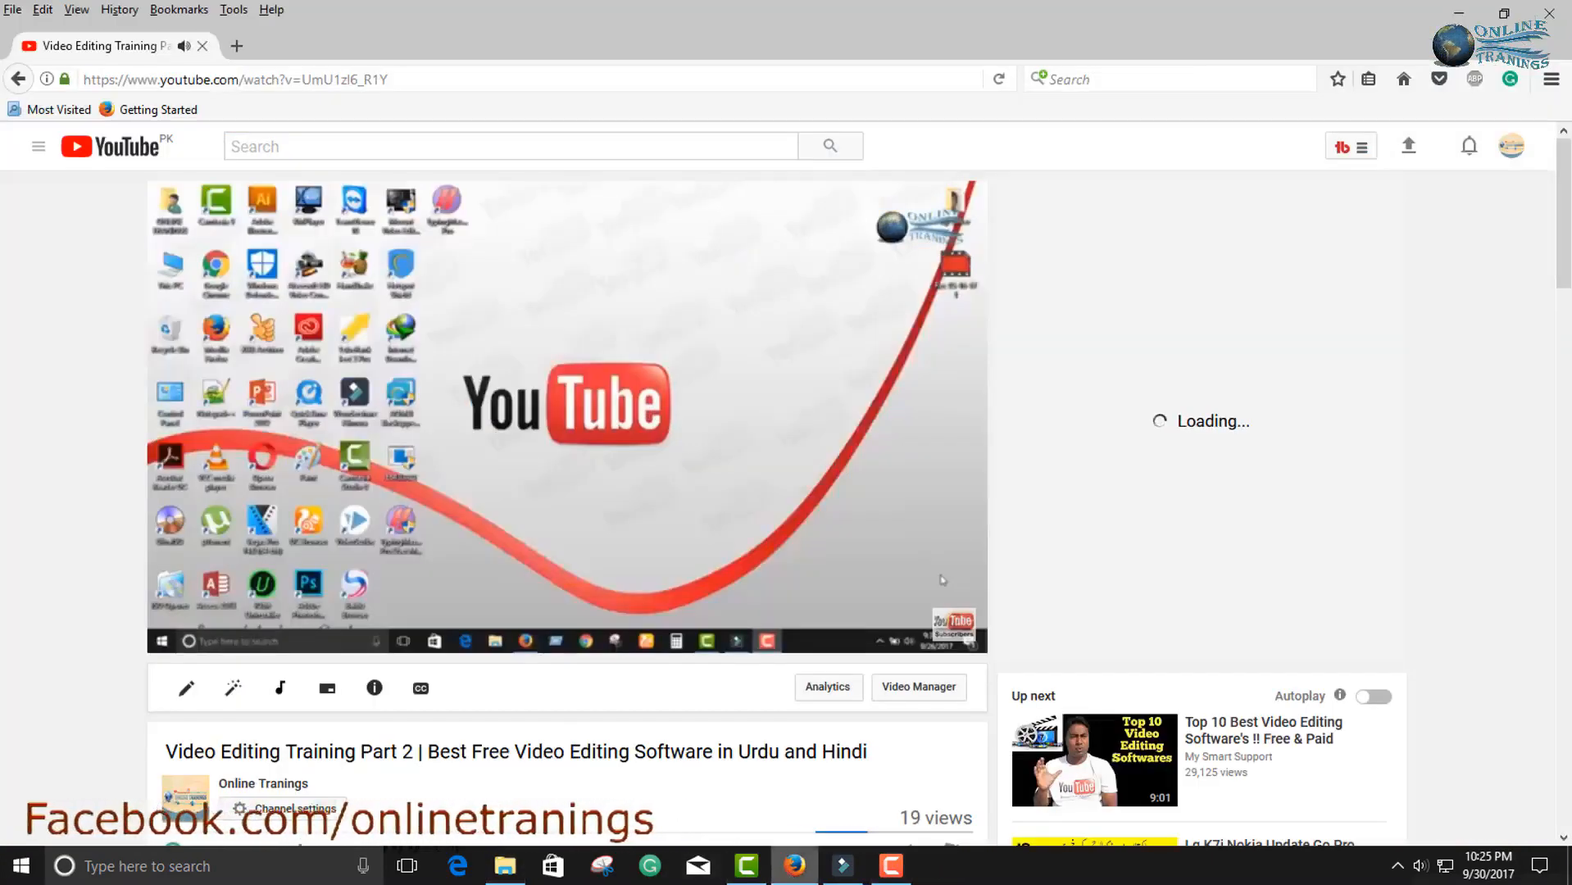
click(593, 325)
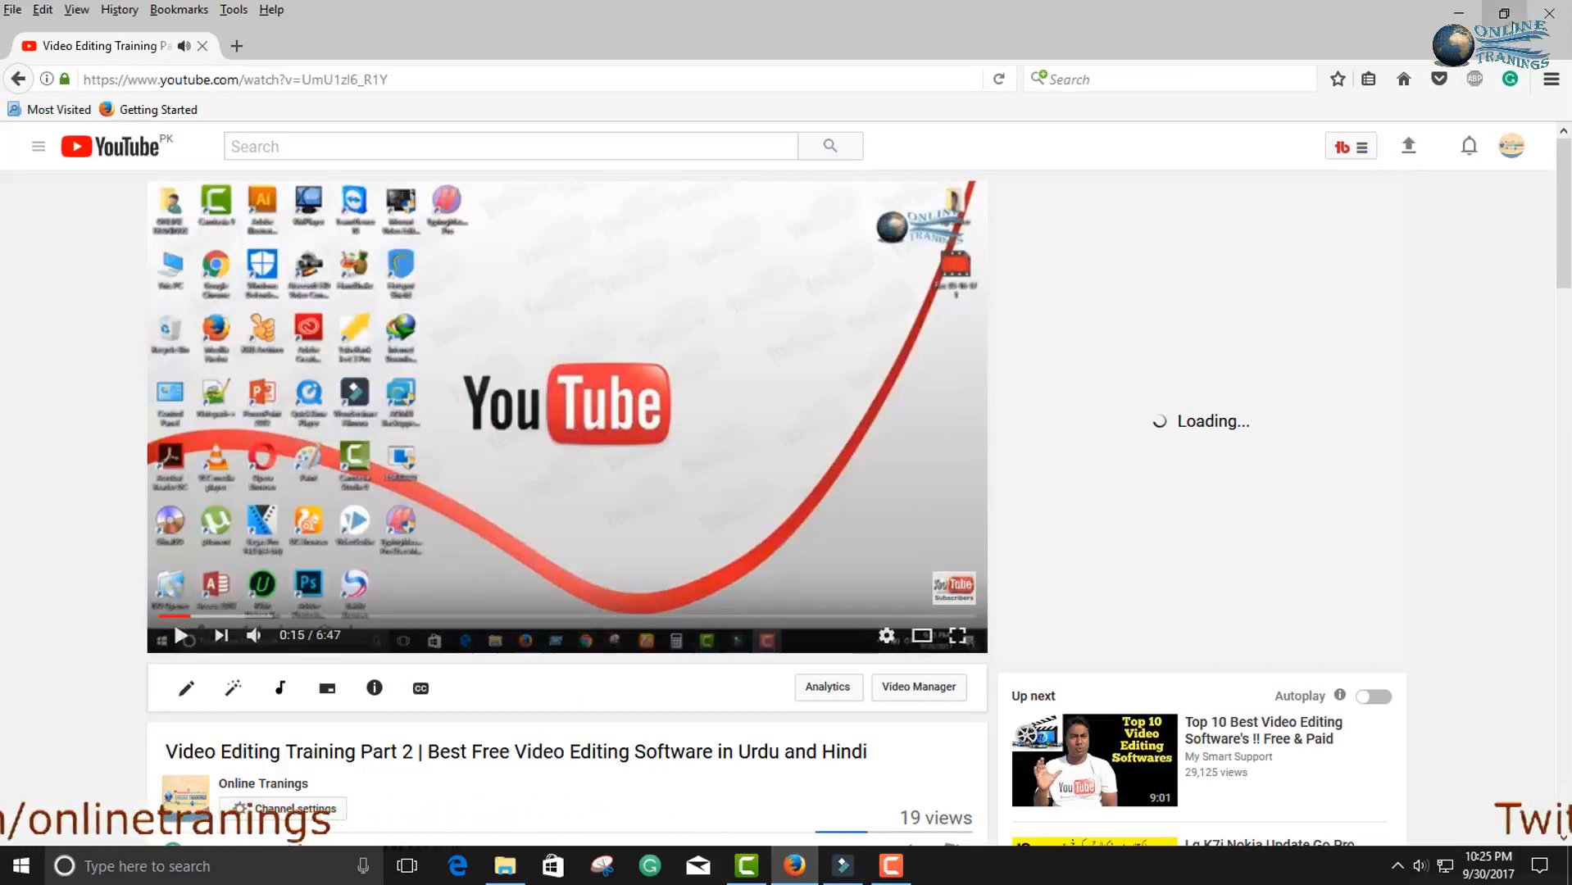
click(1544, 24)
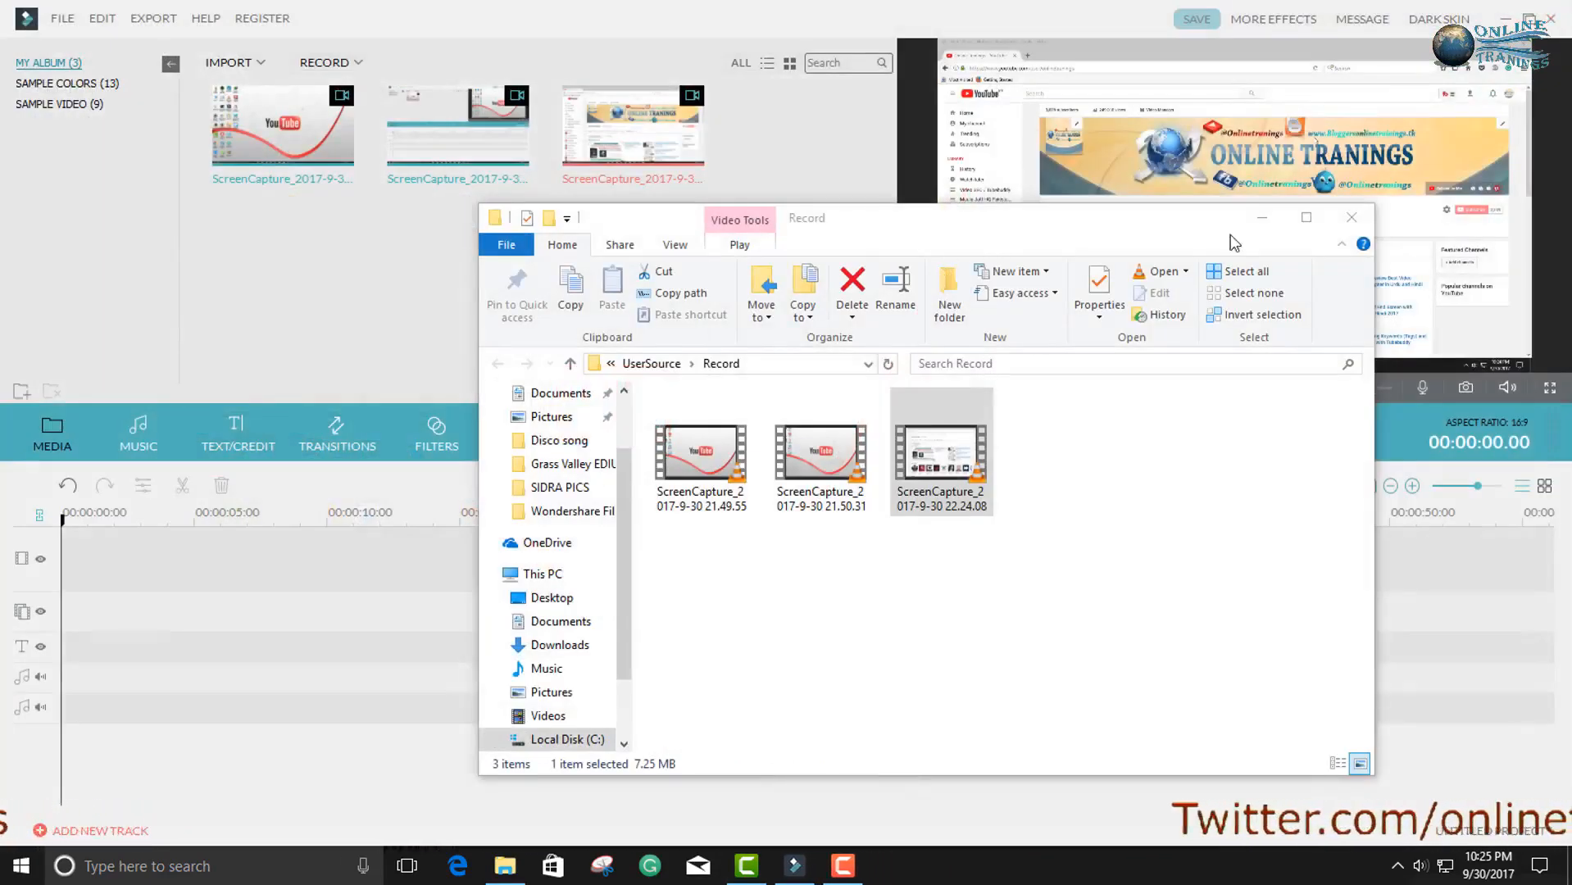
click(1351, 217)
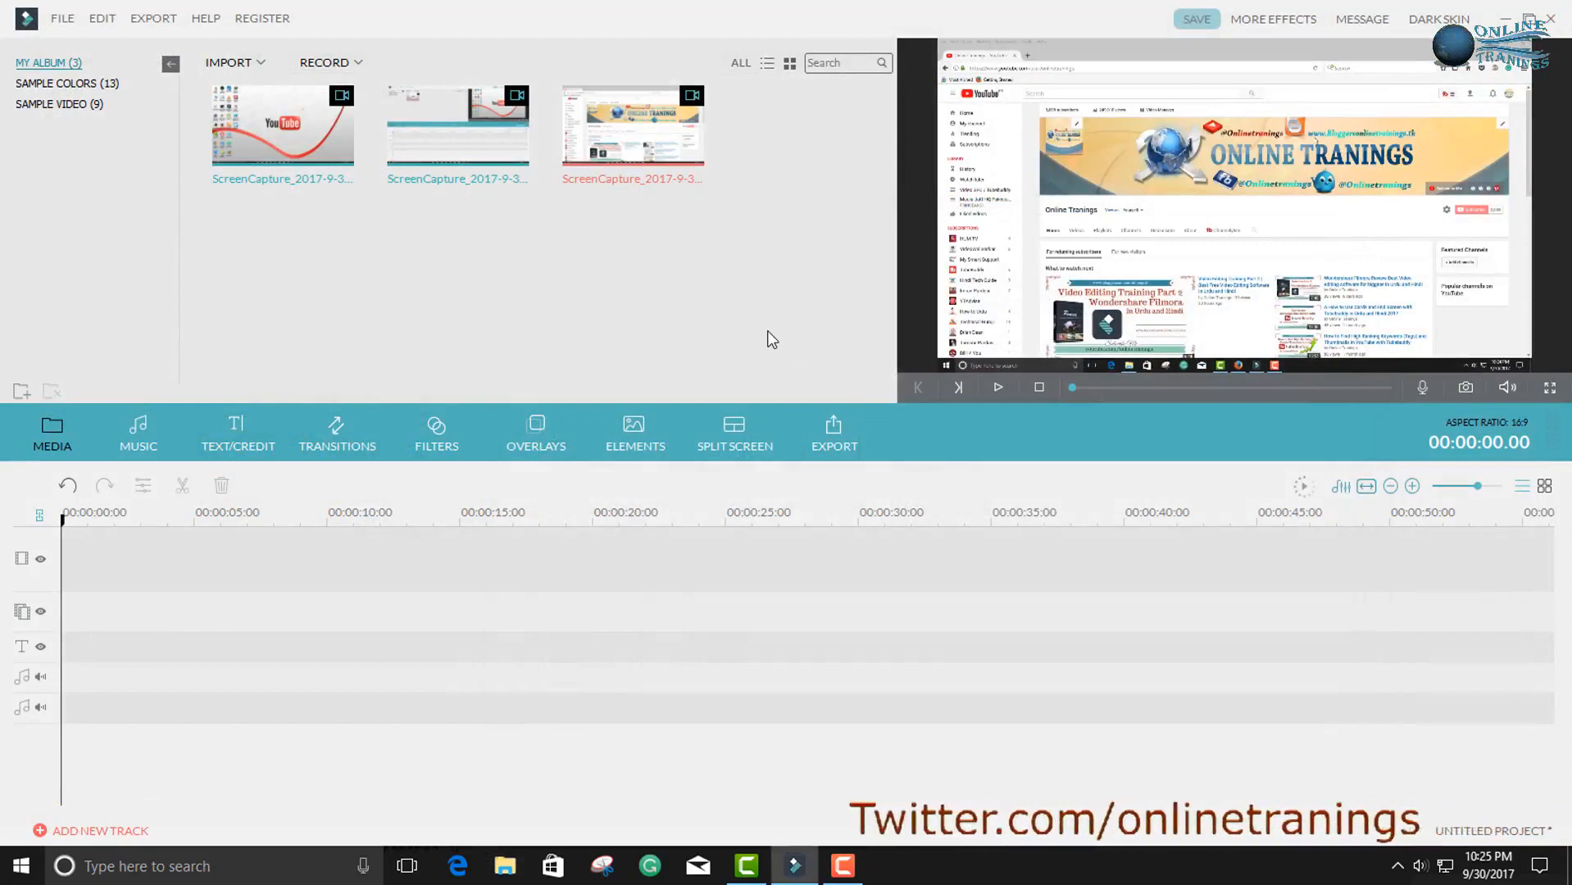
Step: Delete the two older screen captures from the album and turn off the deletion confirmation for next time
click(668, 128)
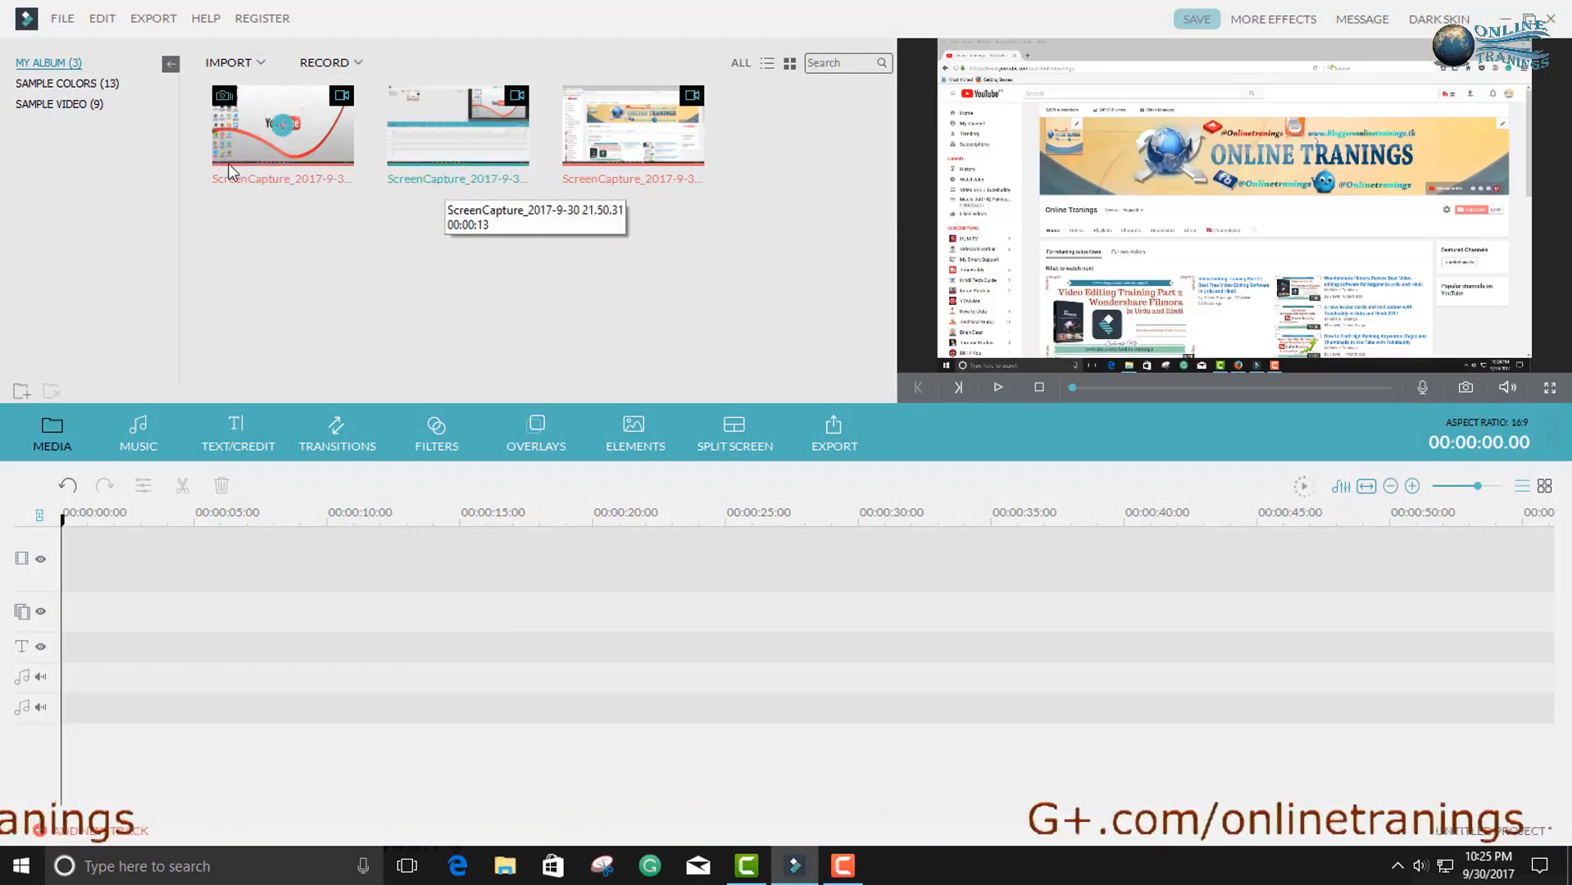
drag(435, 203, 256, 123)
key(Delete)
click(696, 434)
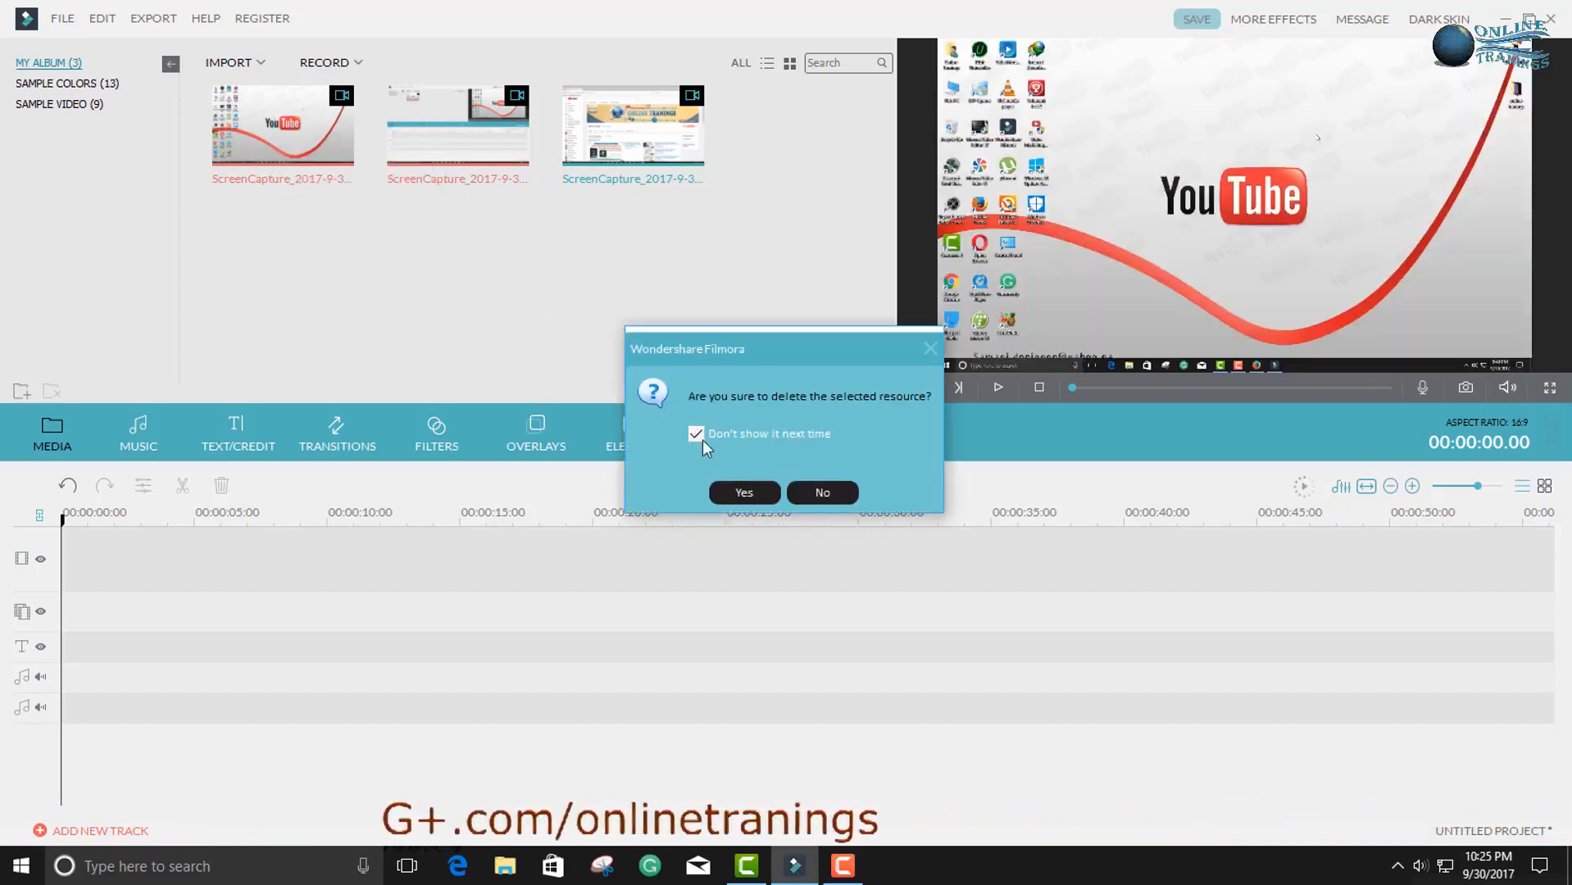
click(744, 492)
Step: Import the Hidden Scrol, Thanks For Watching, New Intro Title and How to create Bell Intro videos into the album
click(284, 123)
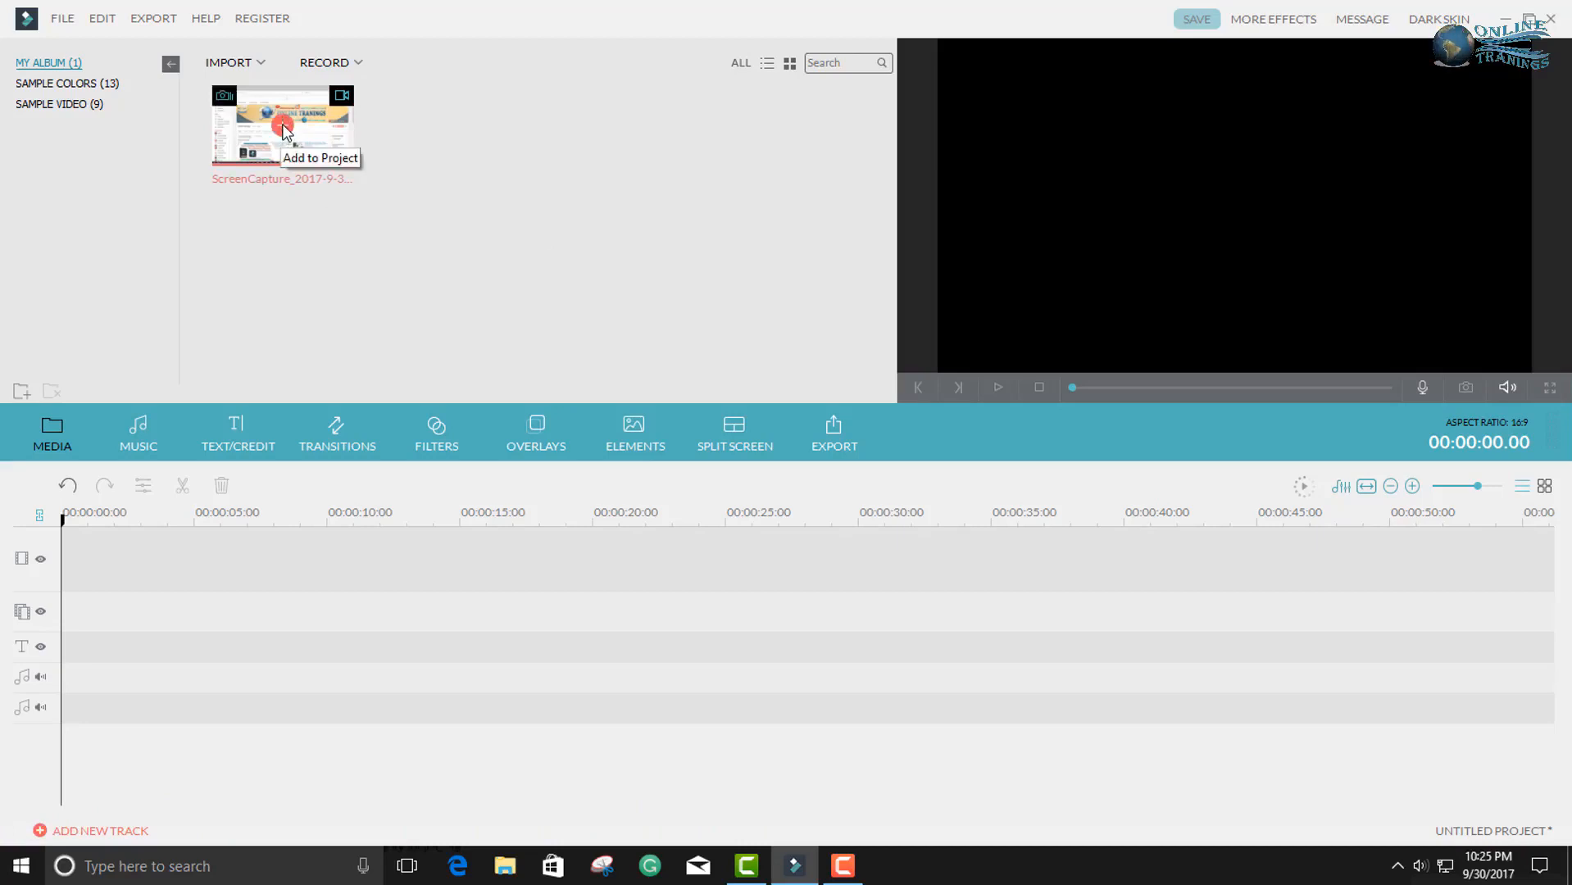
click(239, 72)
click(249, 87)
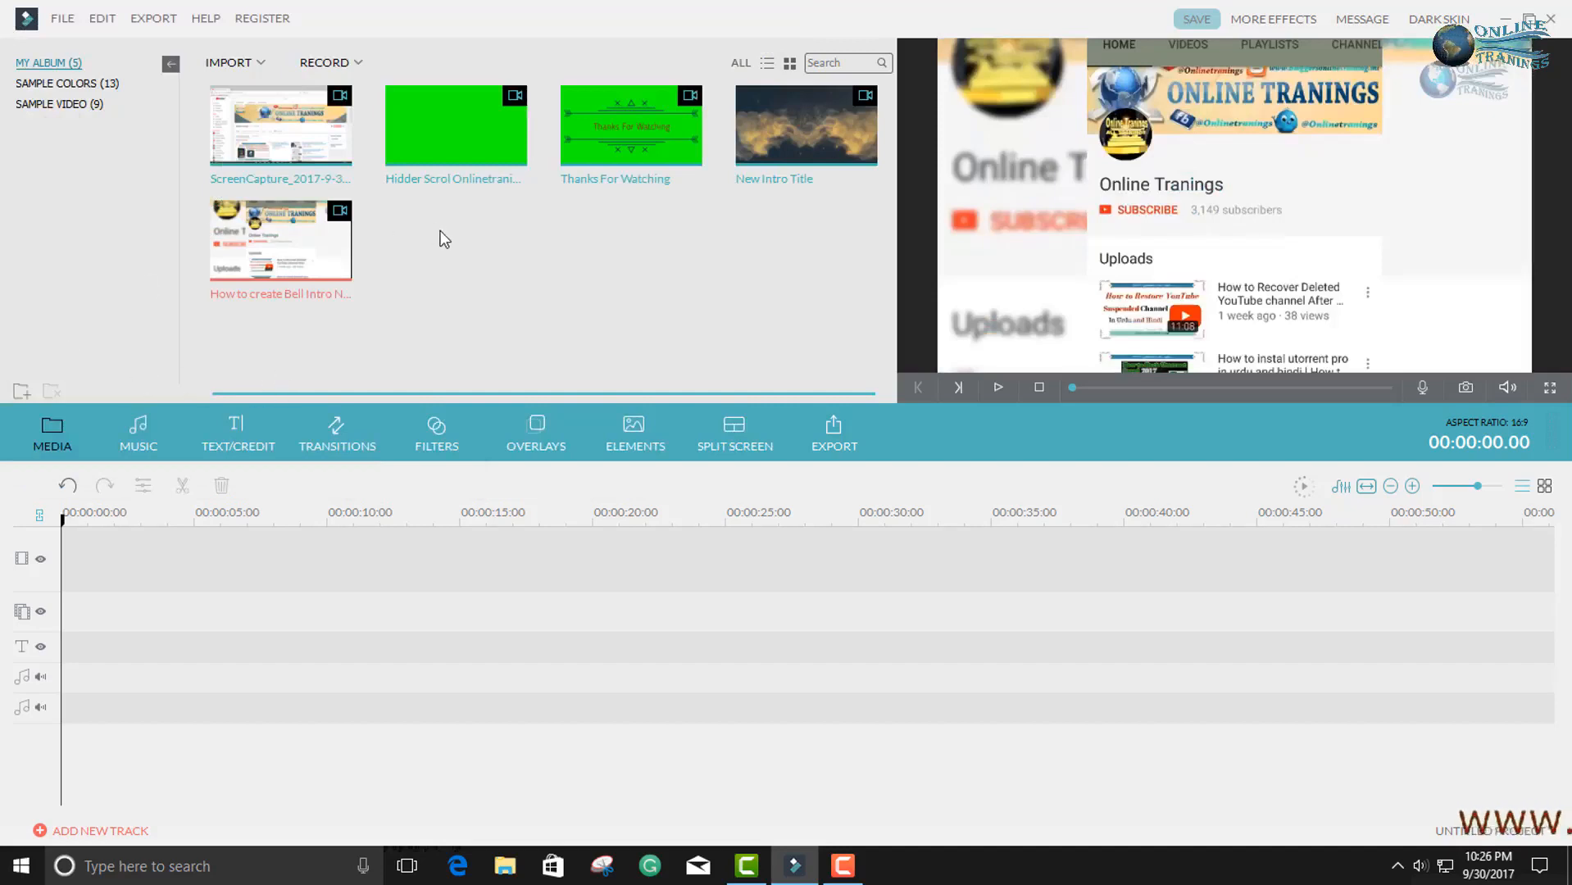
click(511, 242)
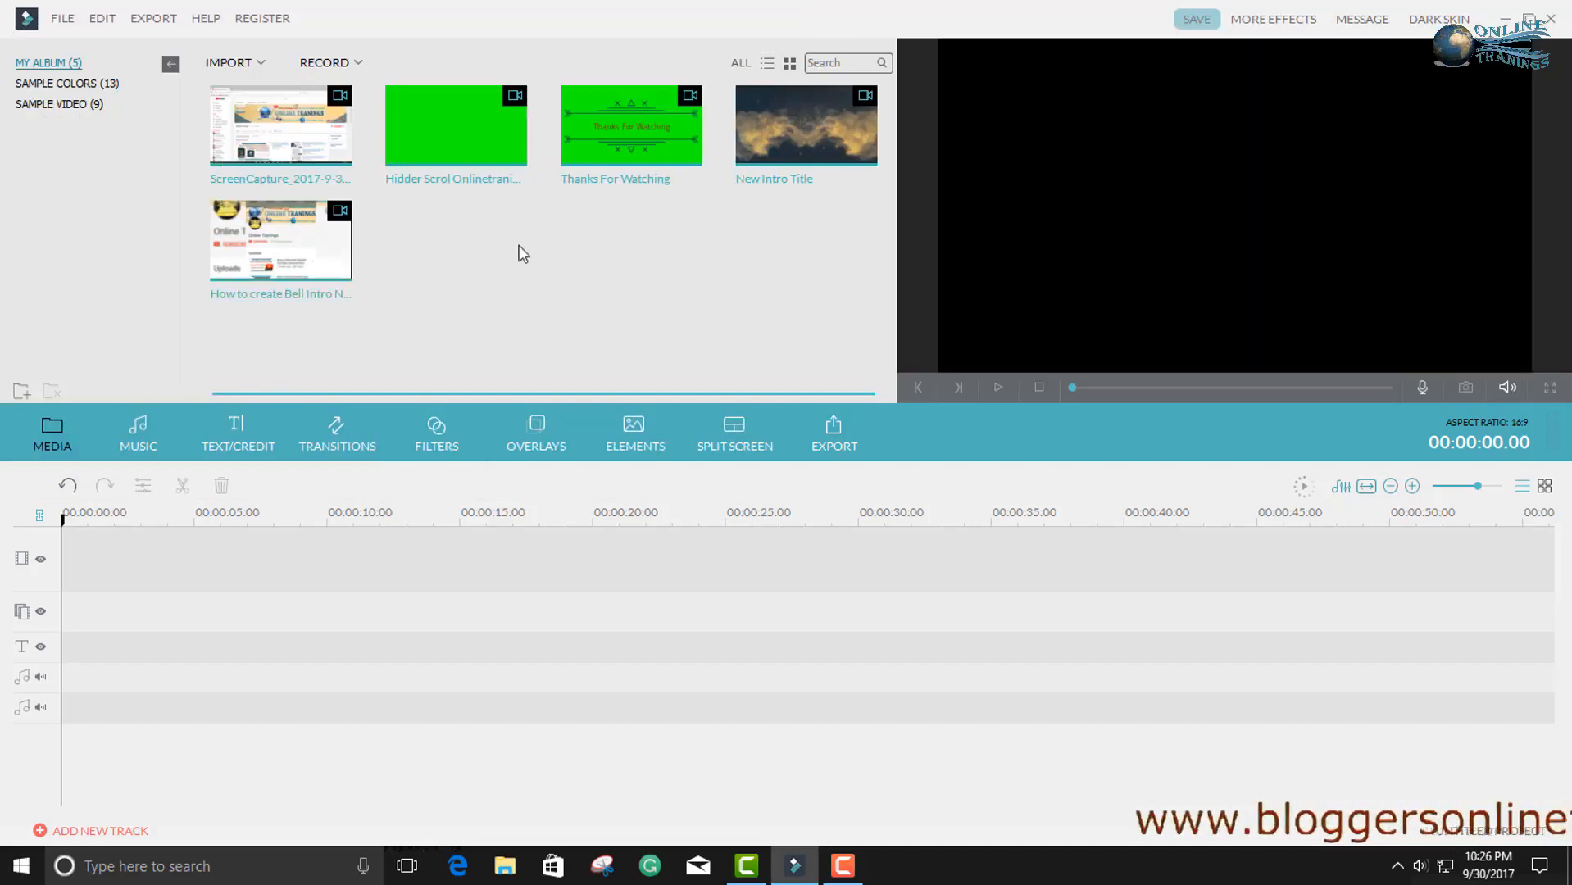
Step: Add the screen capture clip to the video track and fit its whole length in the timeline
click(286, 126)
click(280, 125)
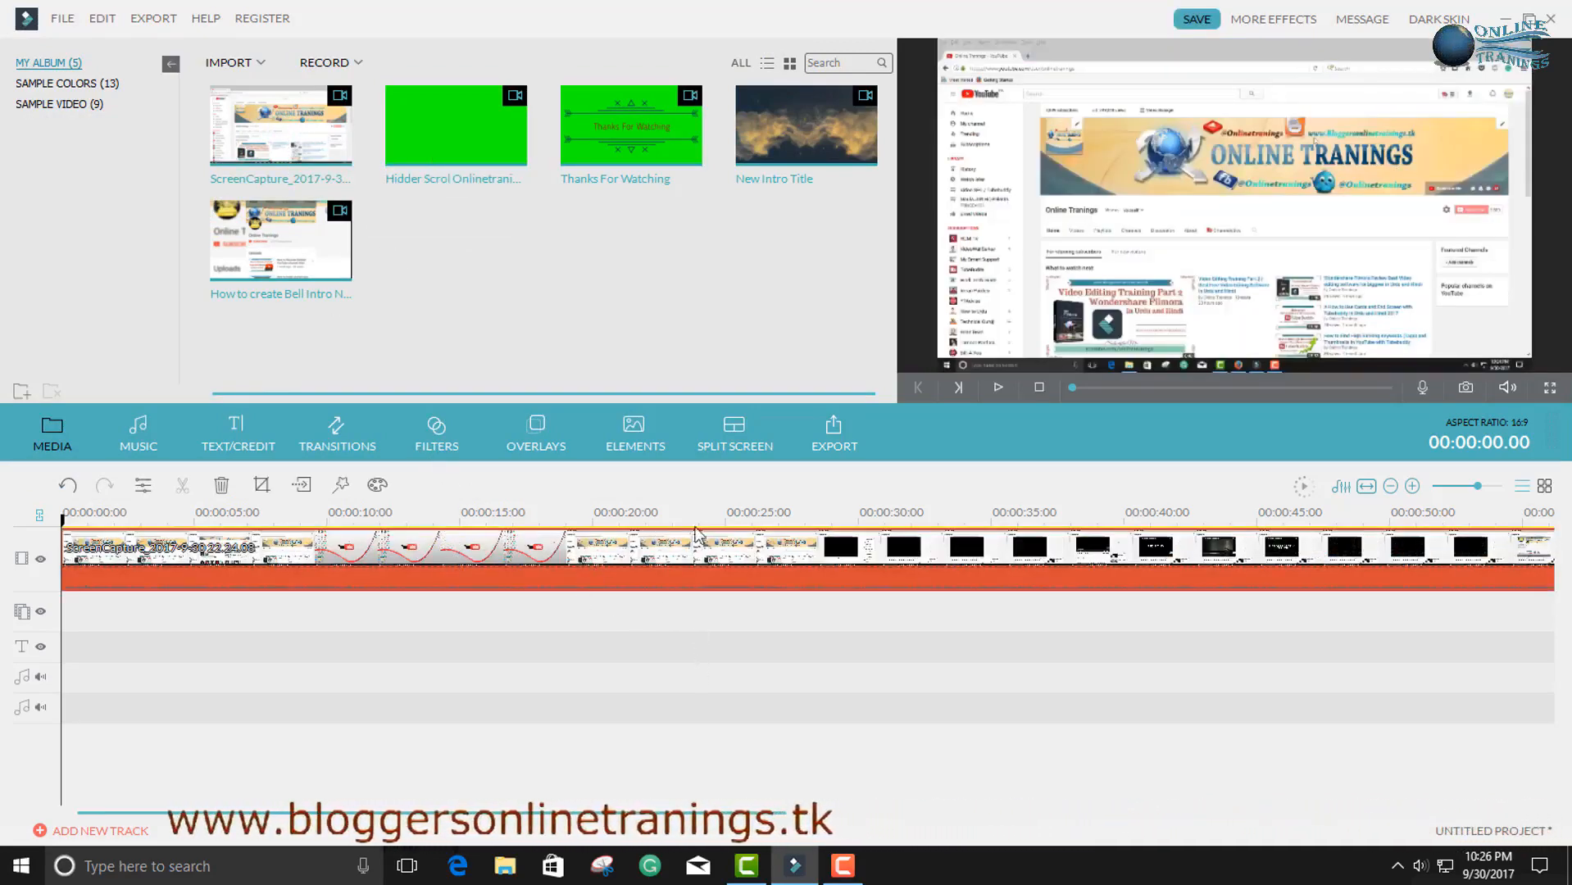
drag(737, 517, 282, 530)
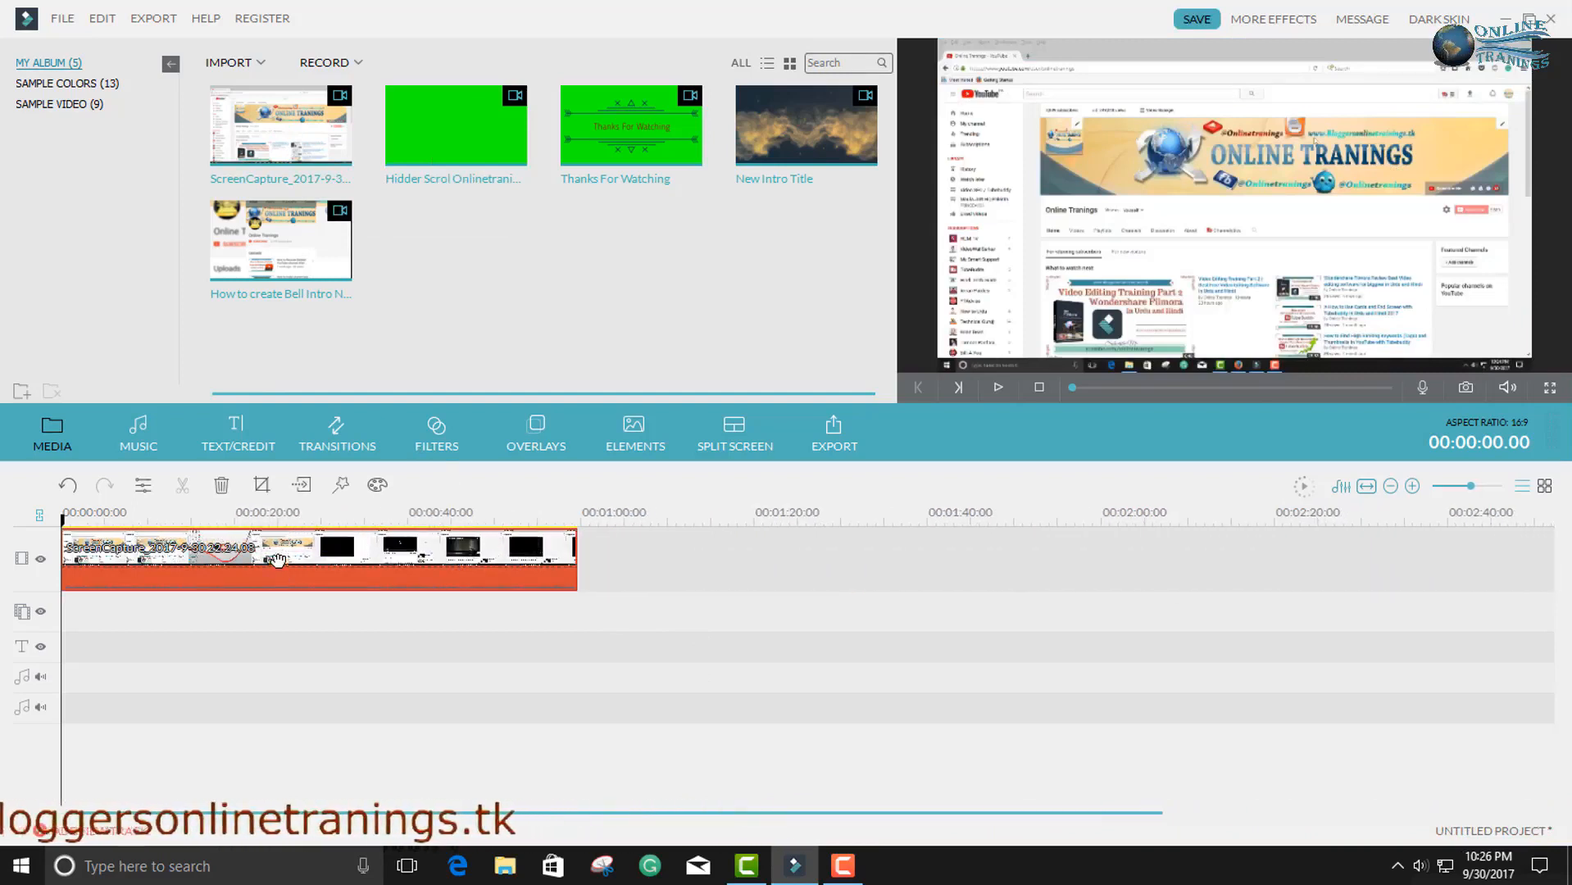
Step: Add the New Intro Title and How to create Bell Intro clips to the timeline and place them after the screen capture
mouse_move(768, 134)
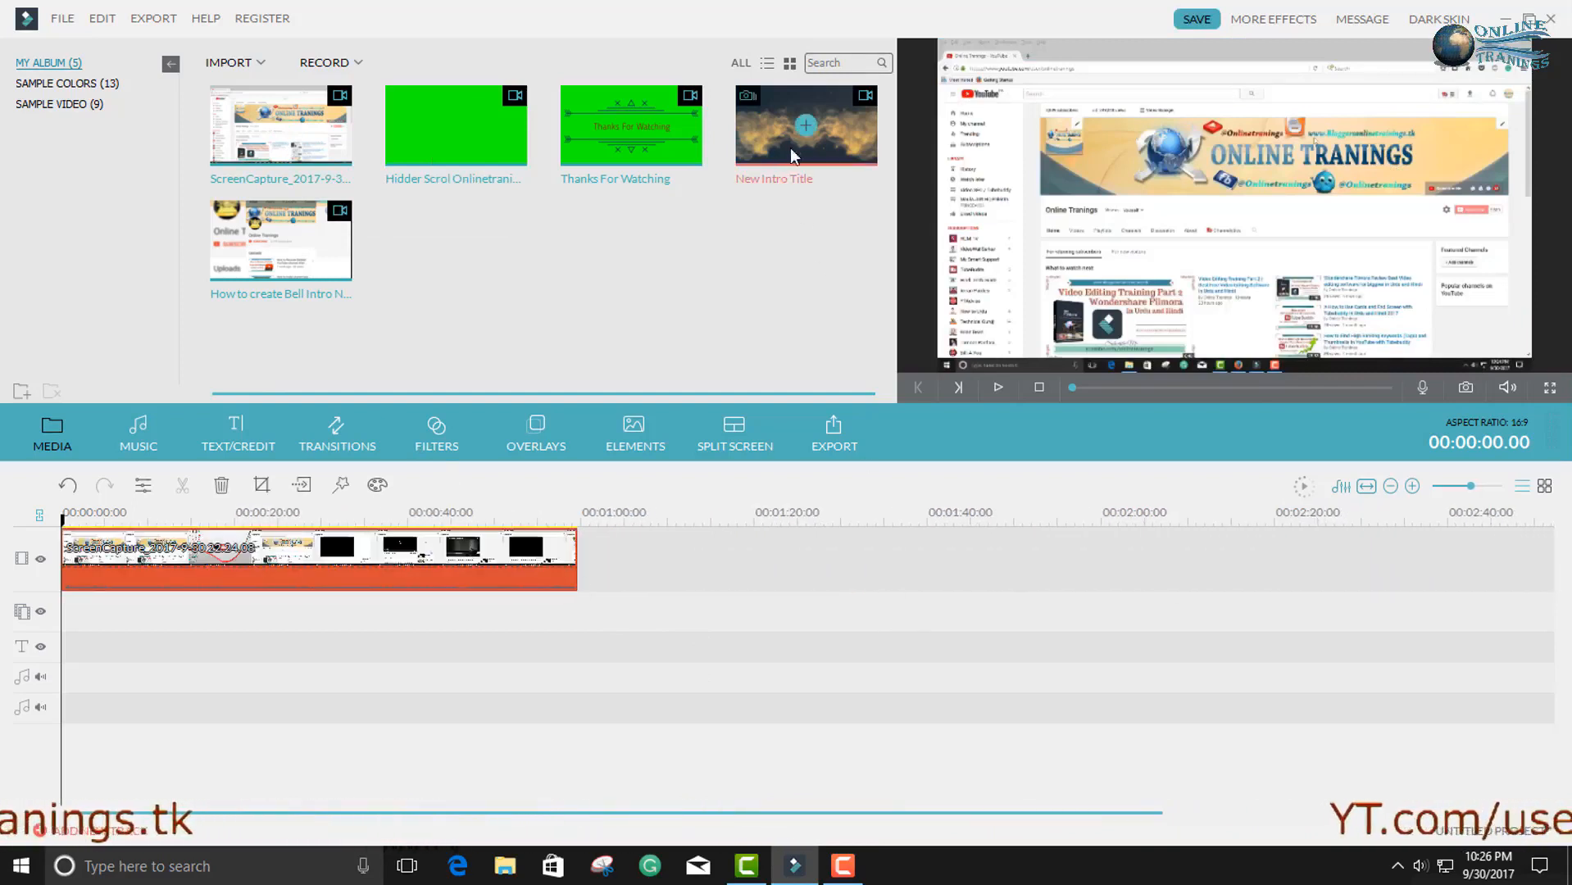
click(768, 134)
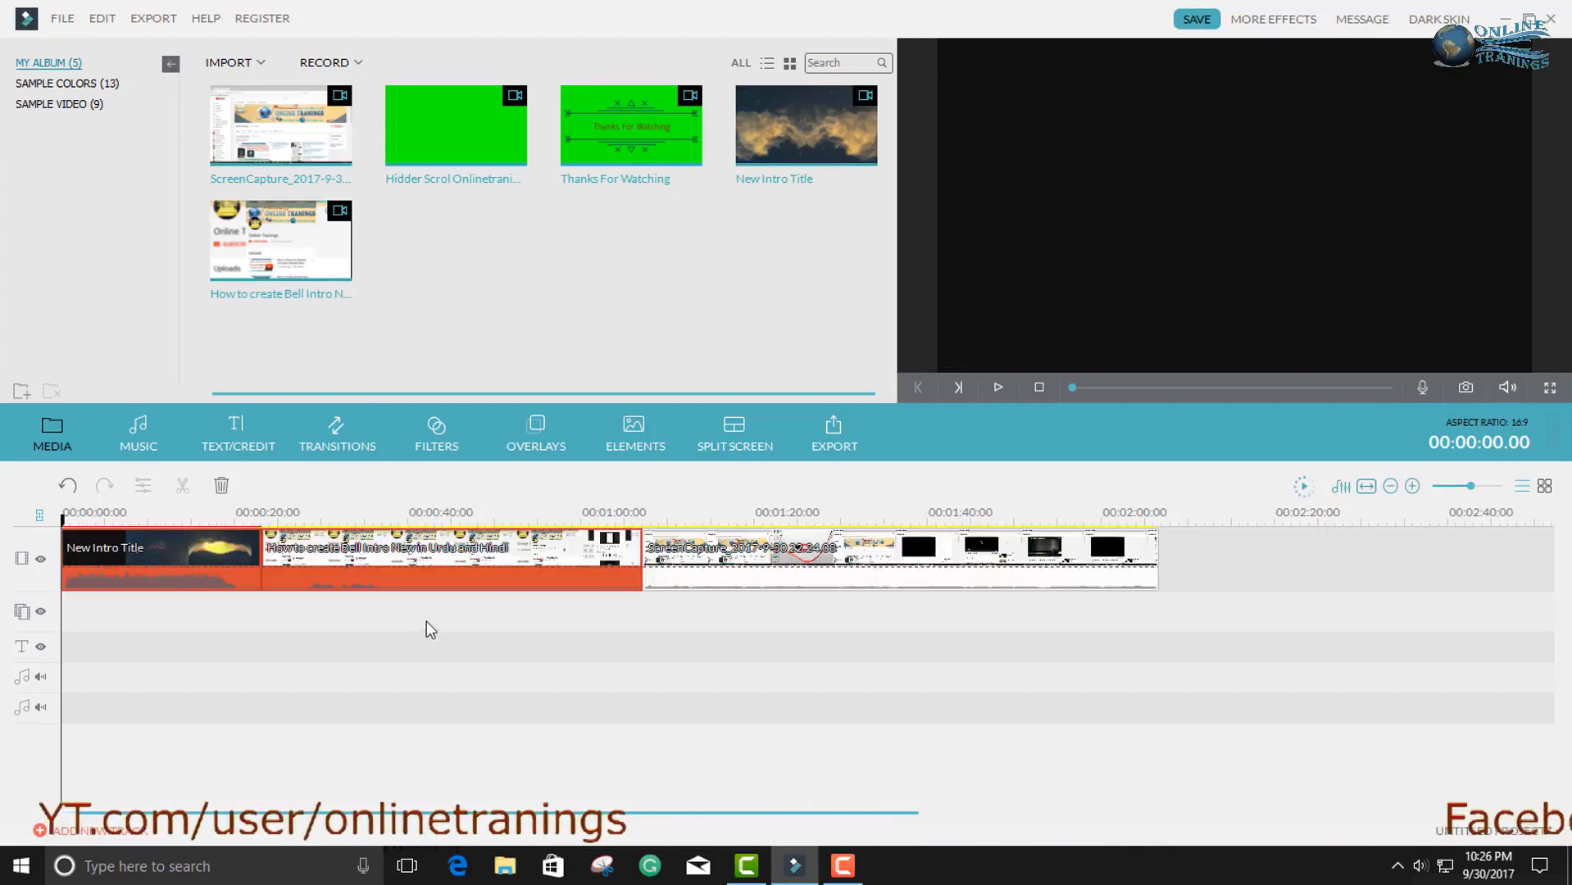
drag(480, 548, 578, 557)
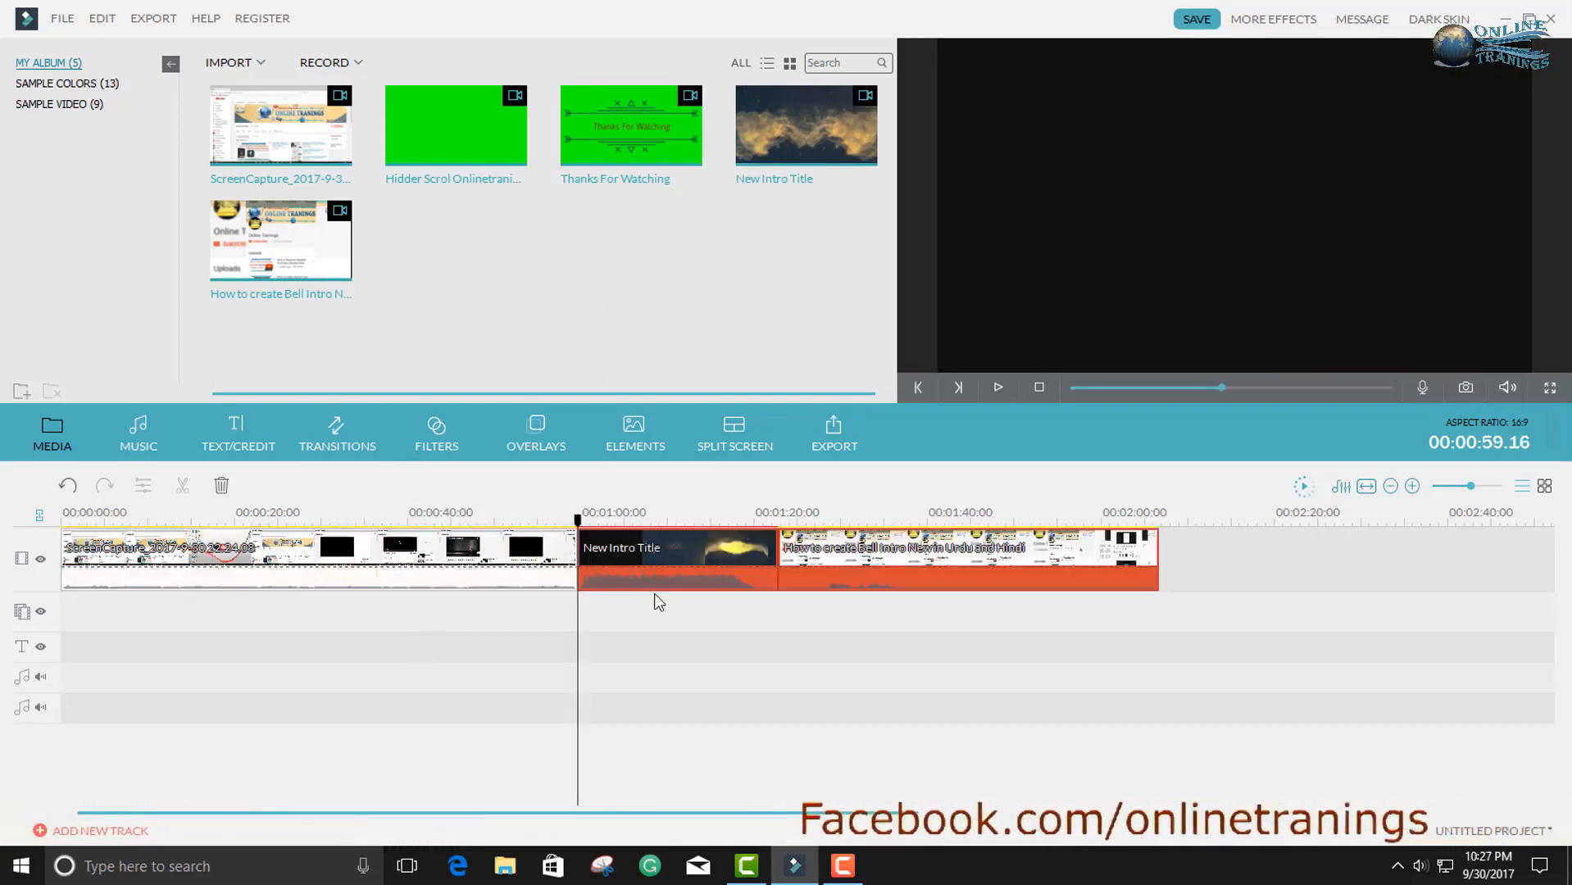
click(780, 565)
Step: Rearrange the video track so the Bell Intro clip comes first and New Intro Title second, ahead of the screen capture
click(683, 545)
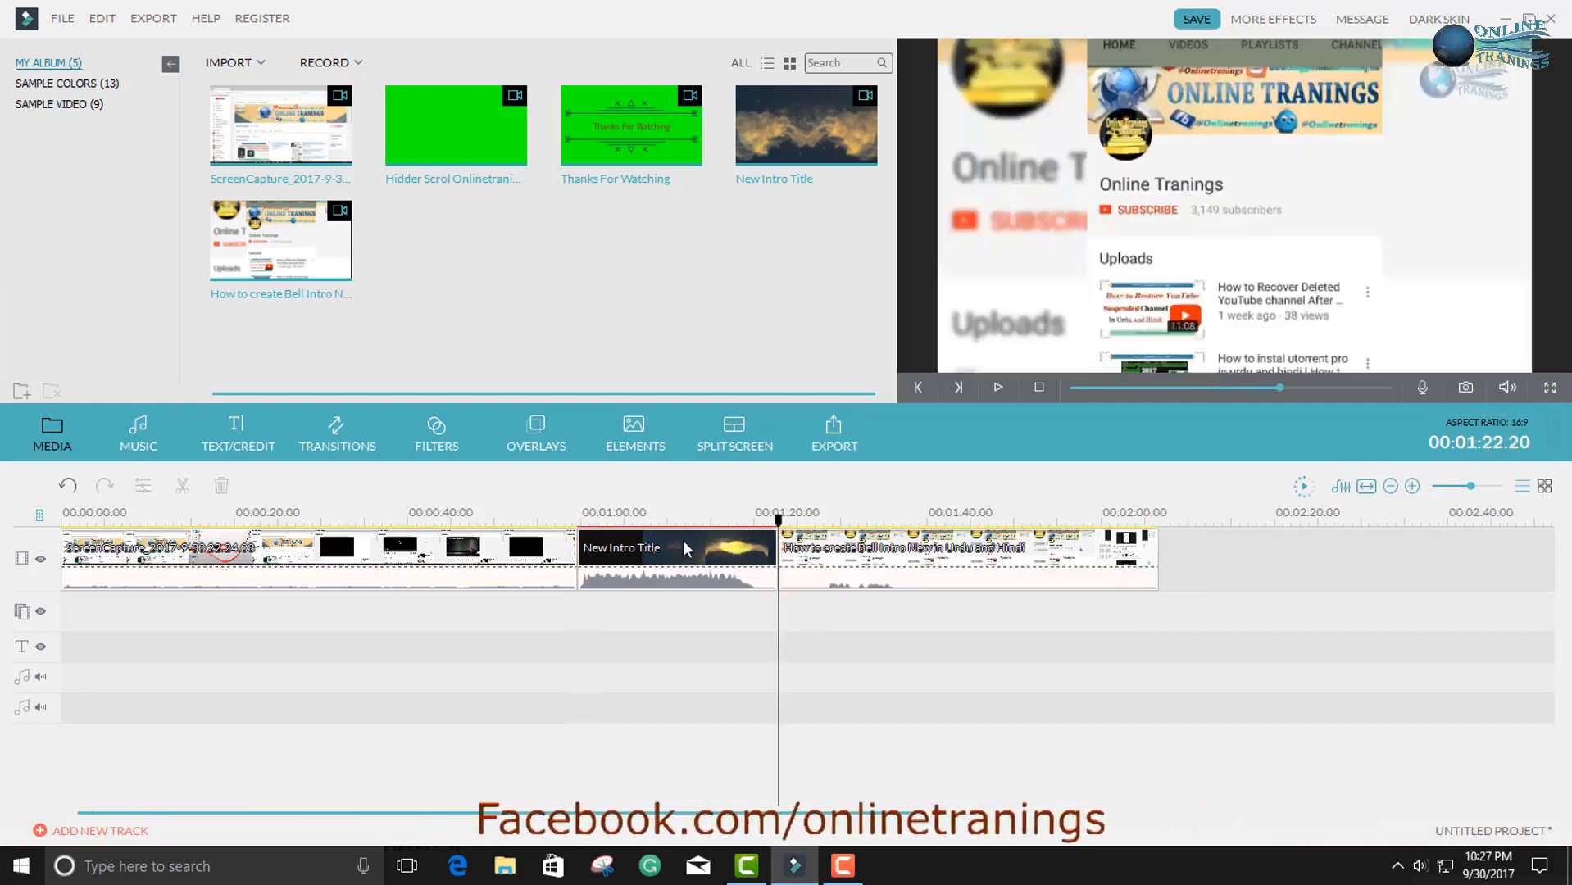
key(Delete)
drag(191, 565, 187, 566)
click(995, 560)
key(Delete)
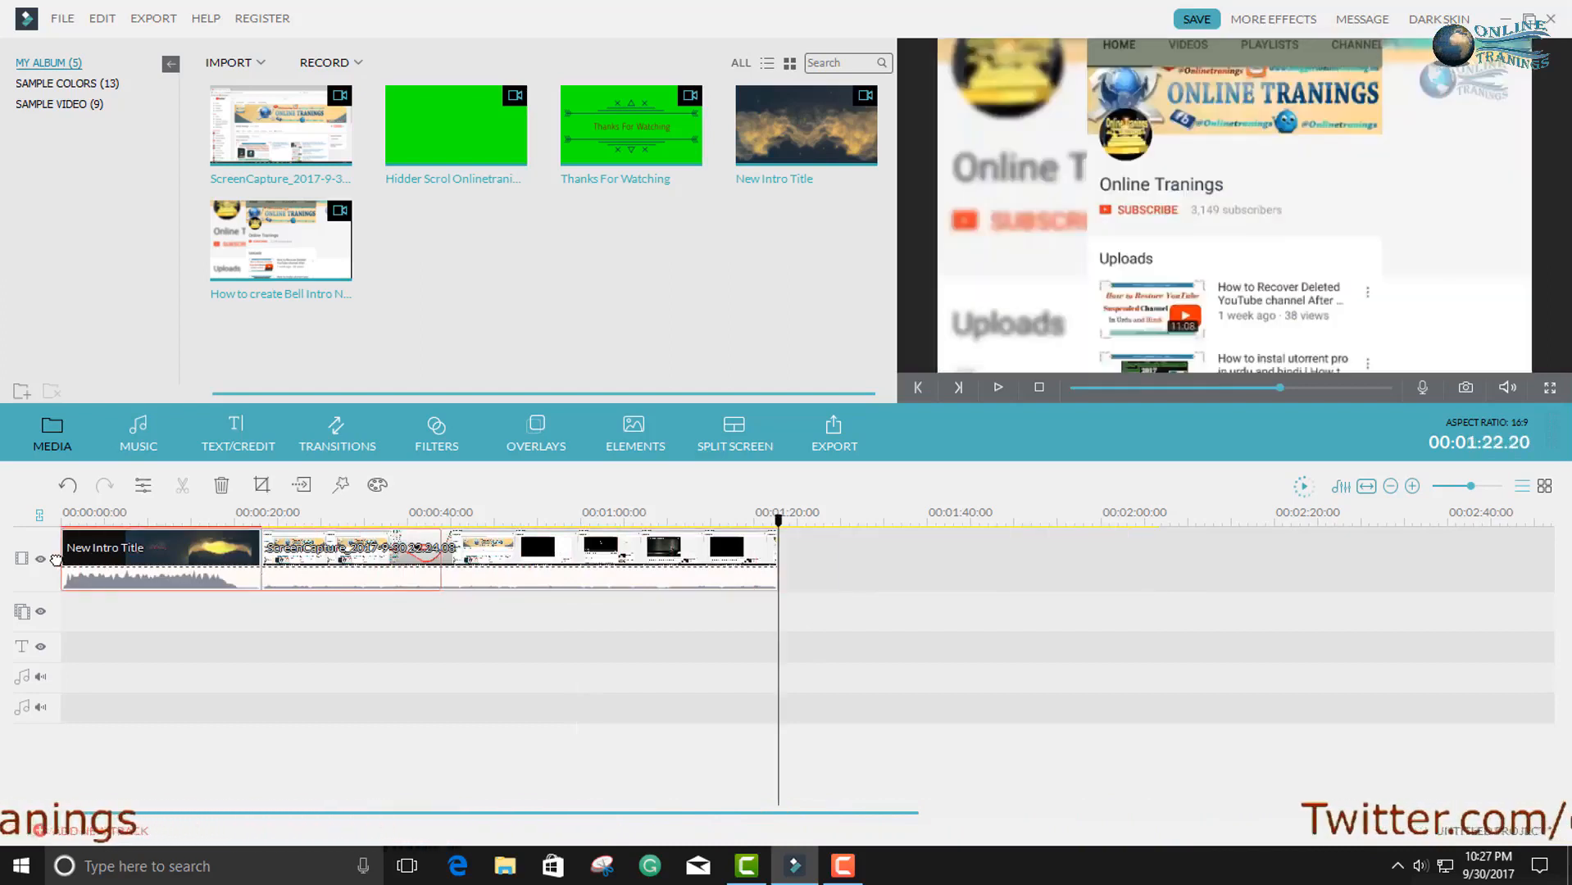
drag(56, 560, 57, 559)
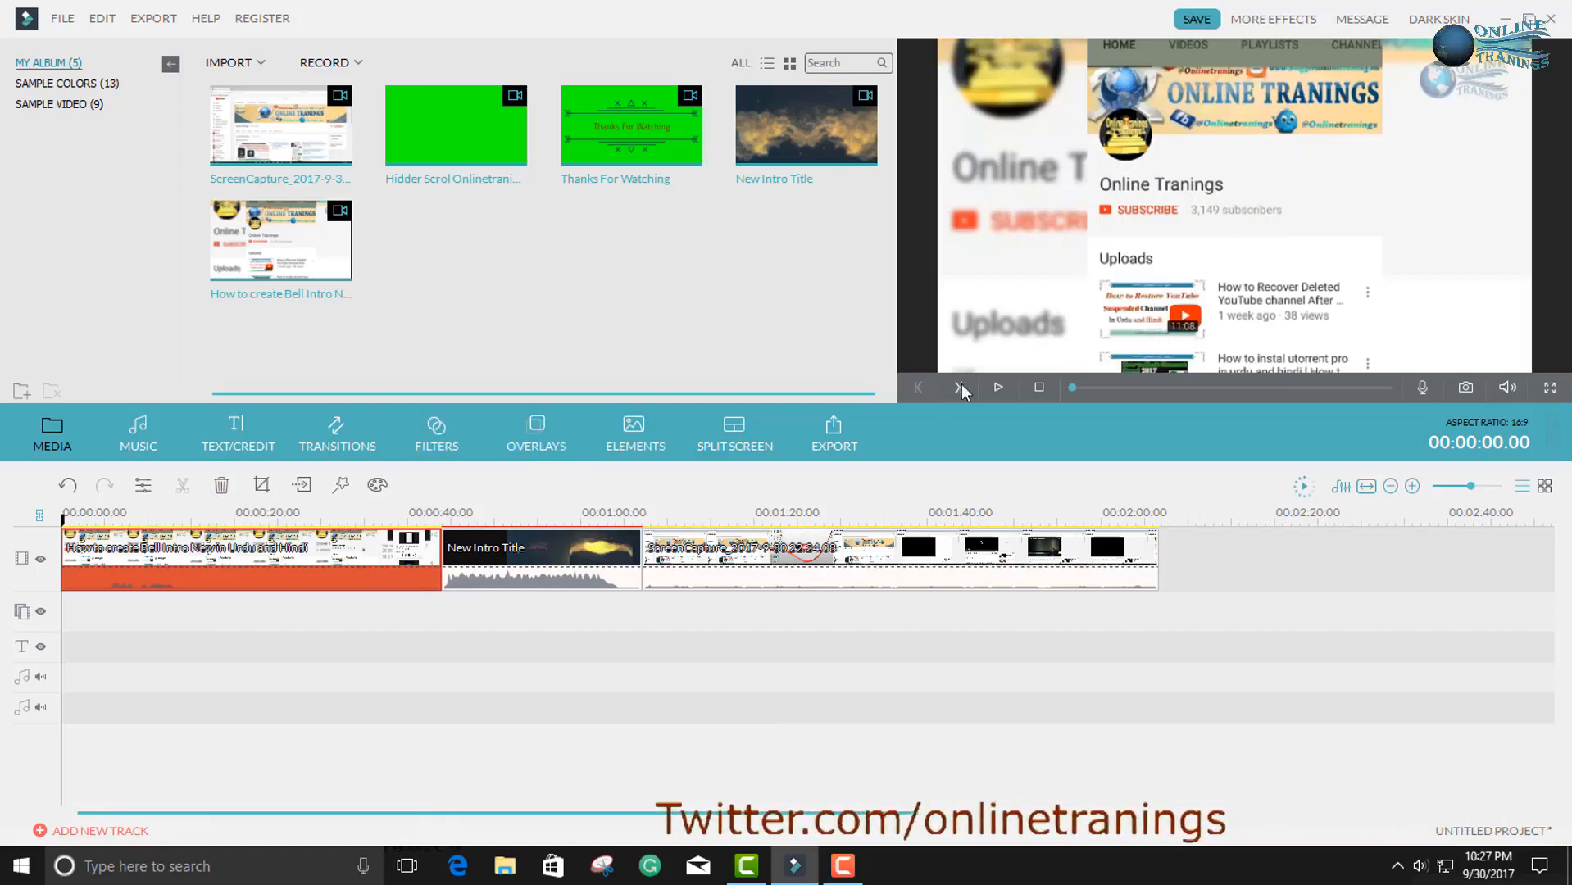
Step: Trim about 5 seconds off the Bell Intro clip's start and shorten its end so it lasts about 10 seconds
click(995, 388)
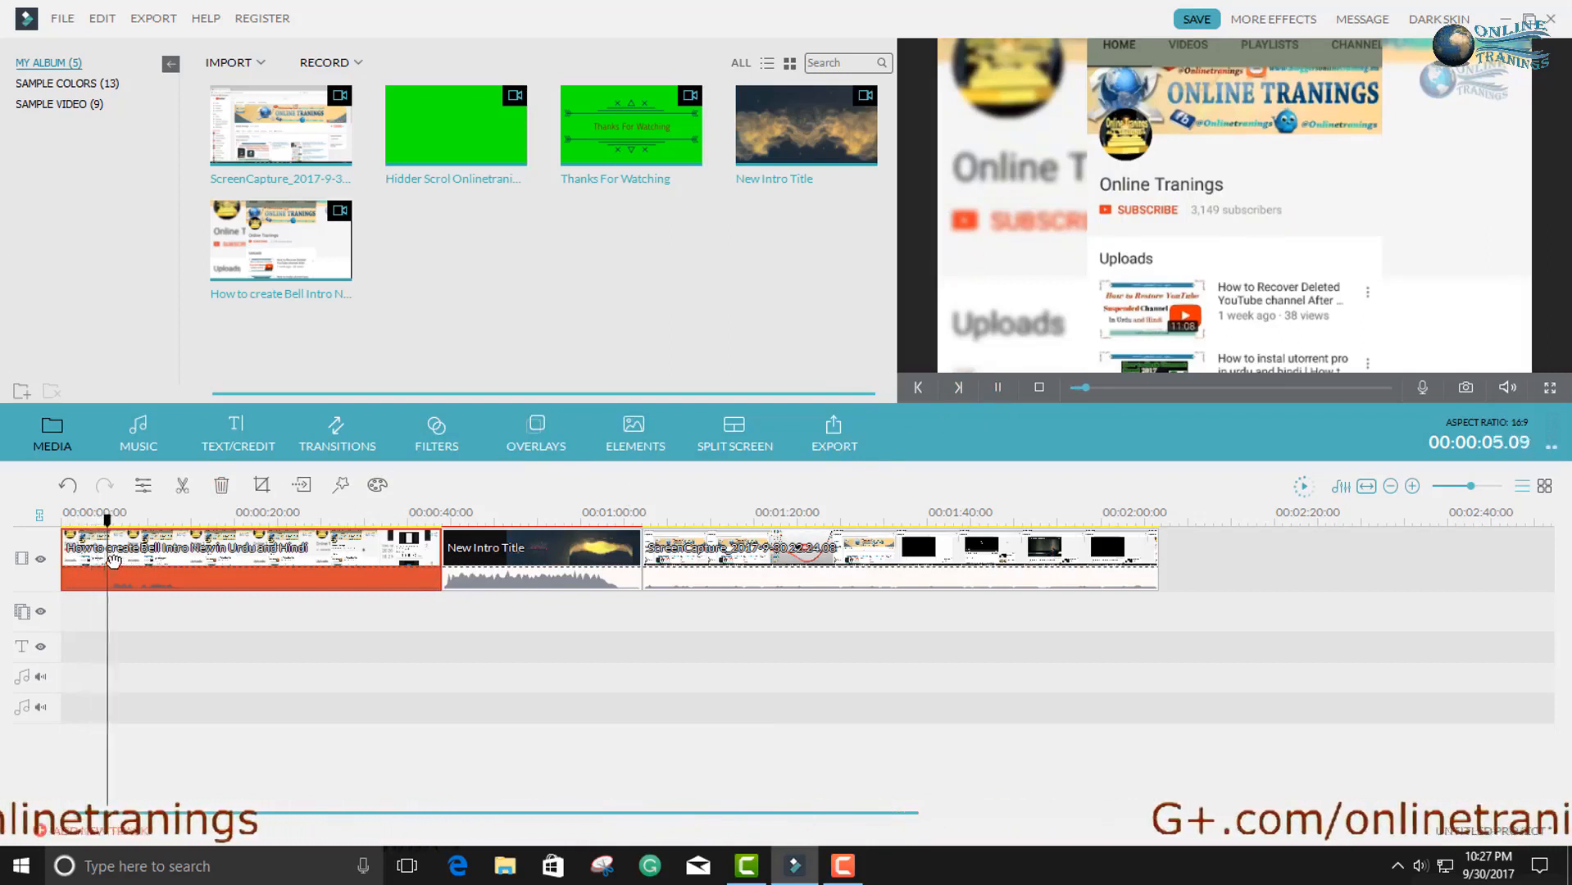
drag(63, 549, 103, 549)
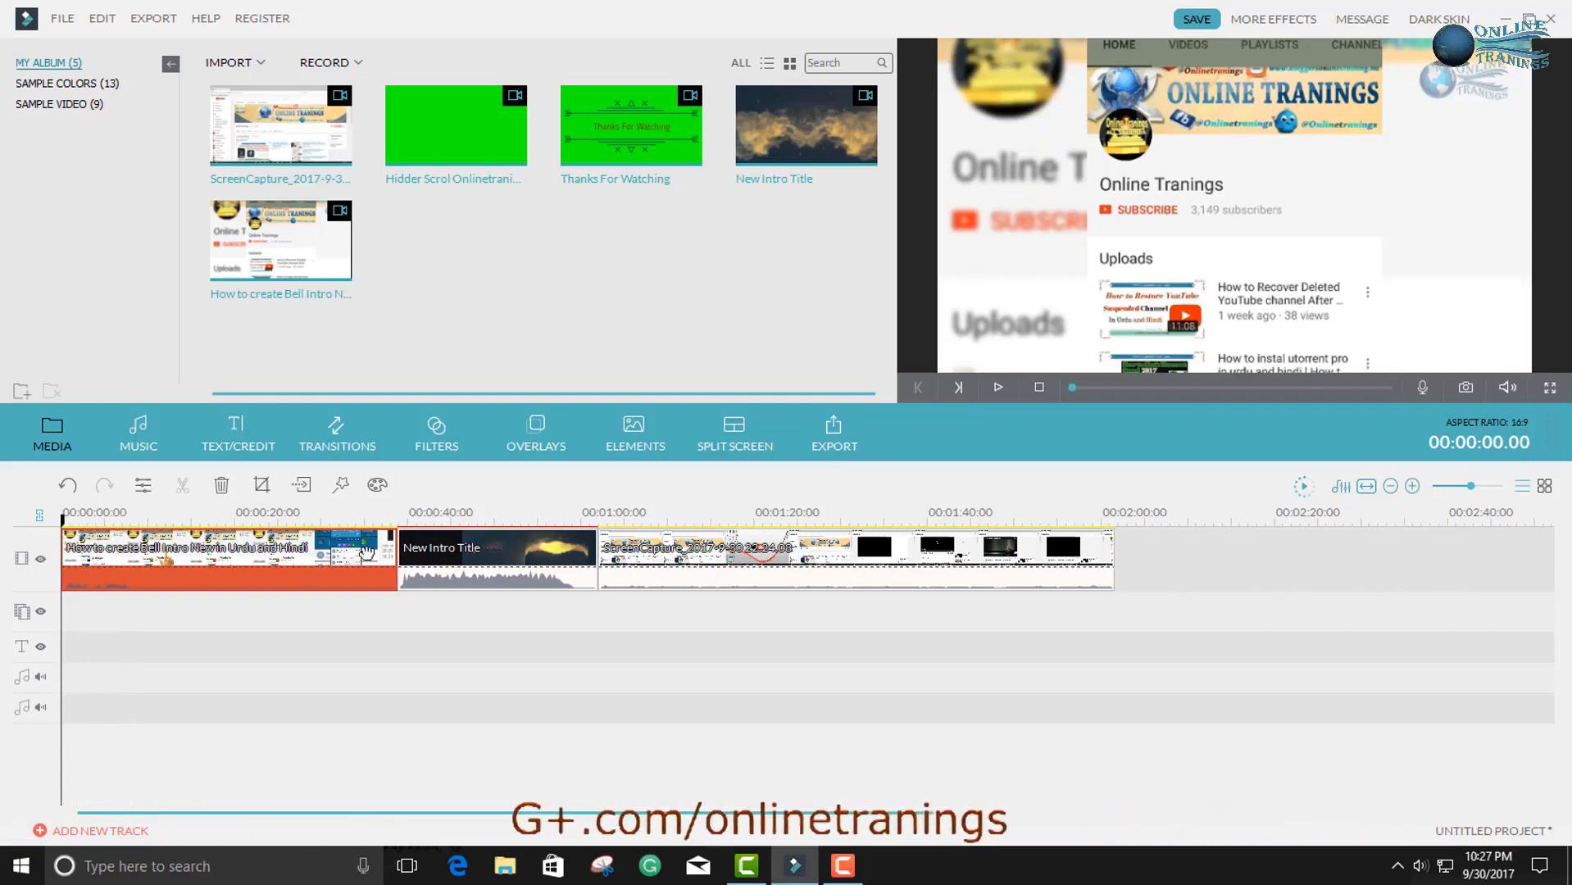
drag(369, 547, 155, 561)
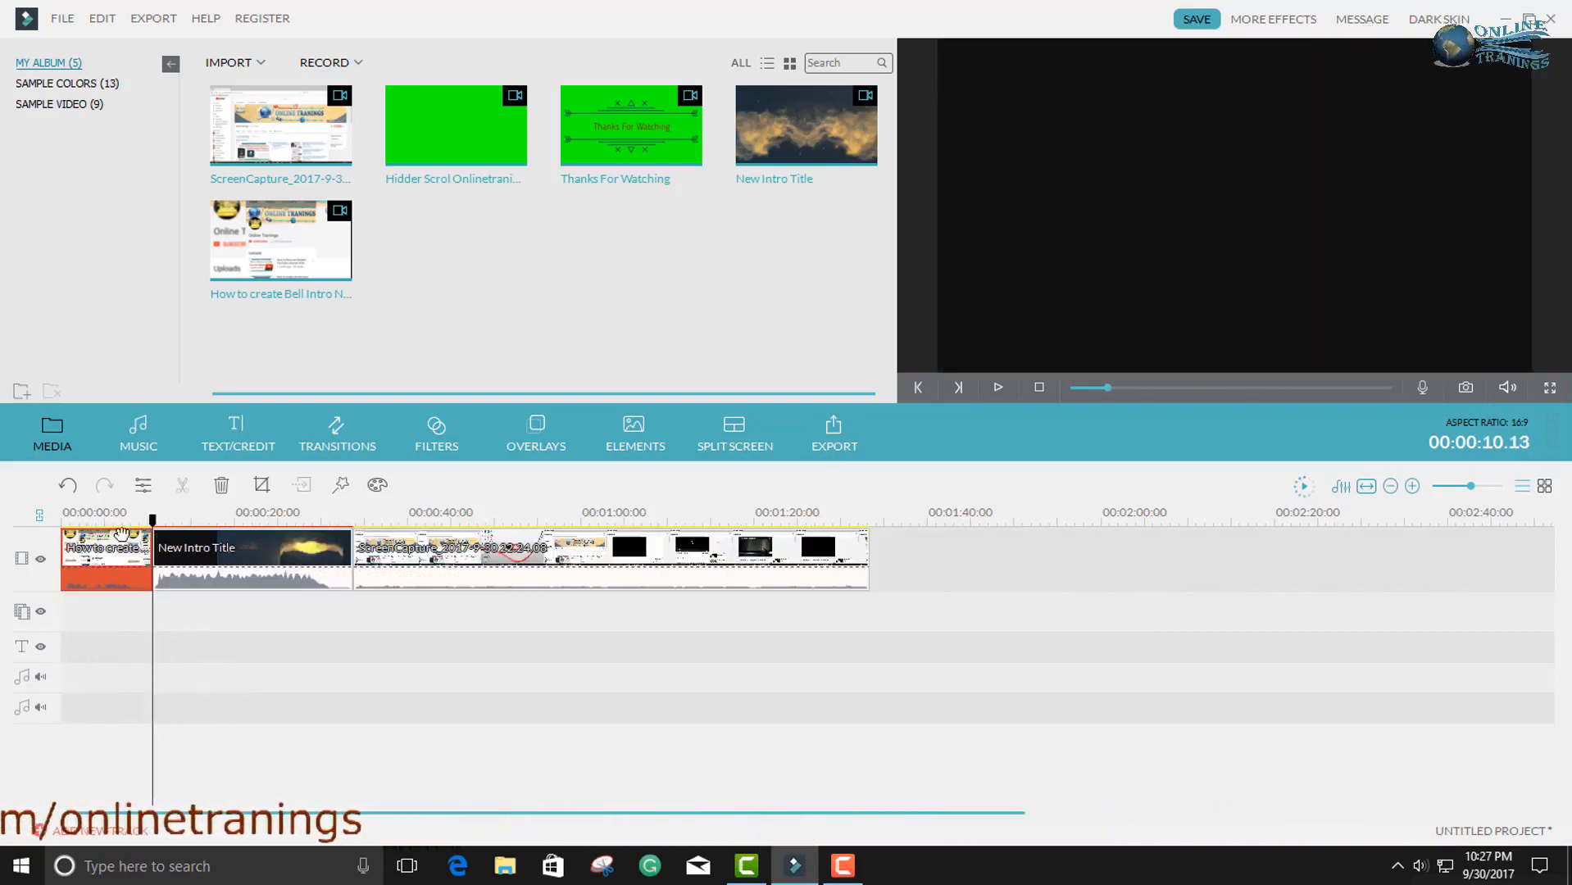
drag(66, 516, 123, 516)
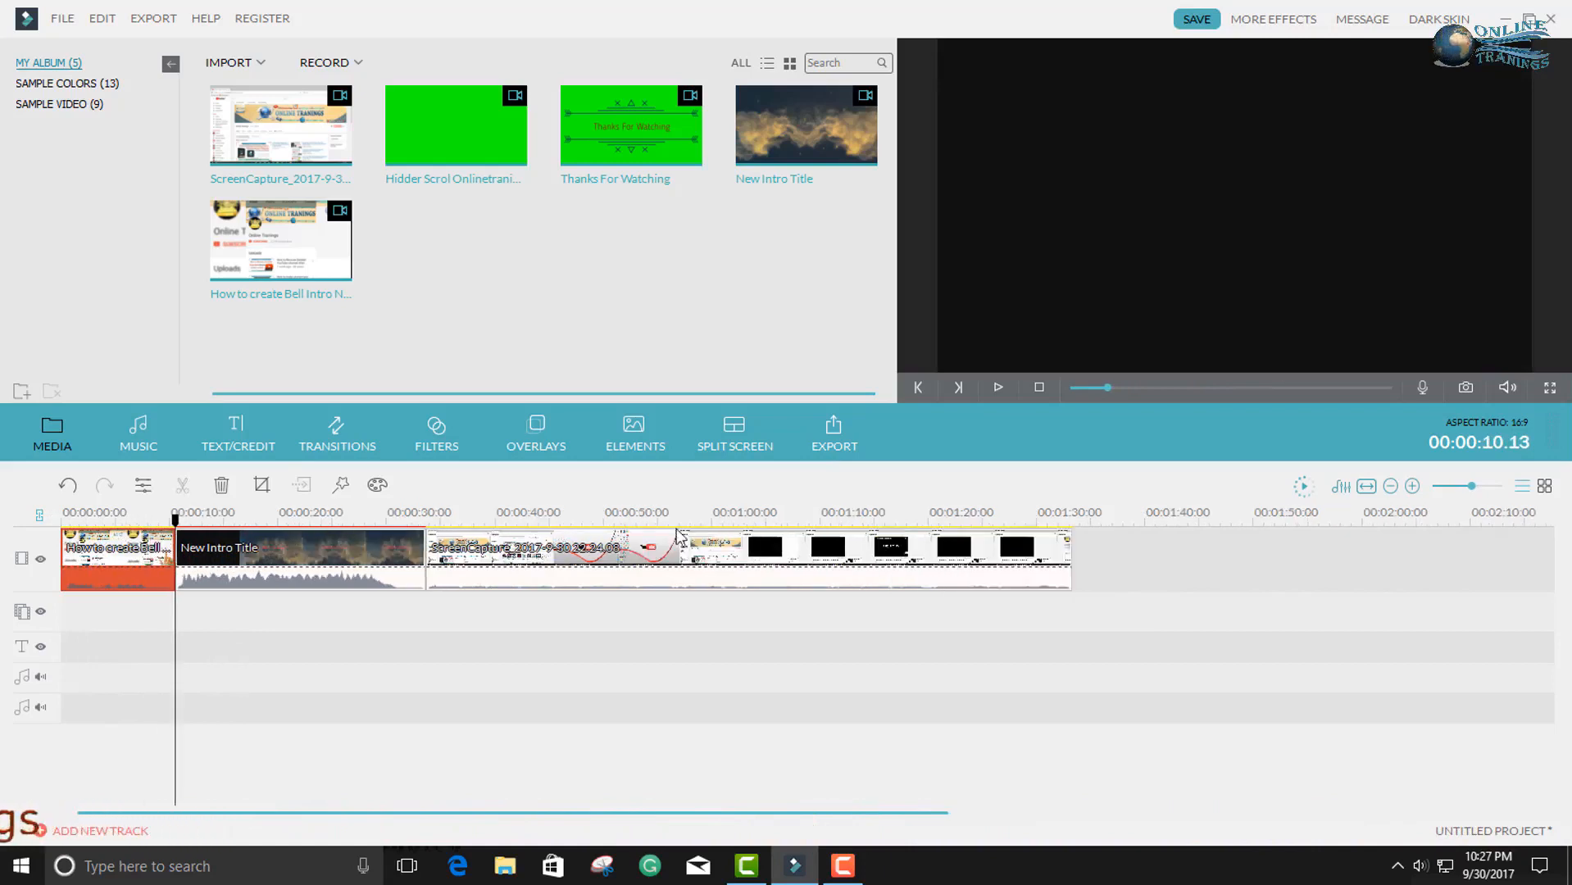
Step: Play the timeline from 00:00:03.00 to preview the trimmed Bell Intro clip running into New Intro Title, and pause
mouse_move(1513, 389)
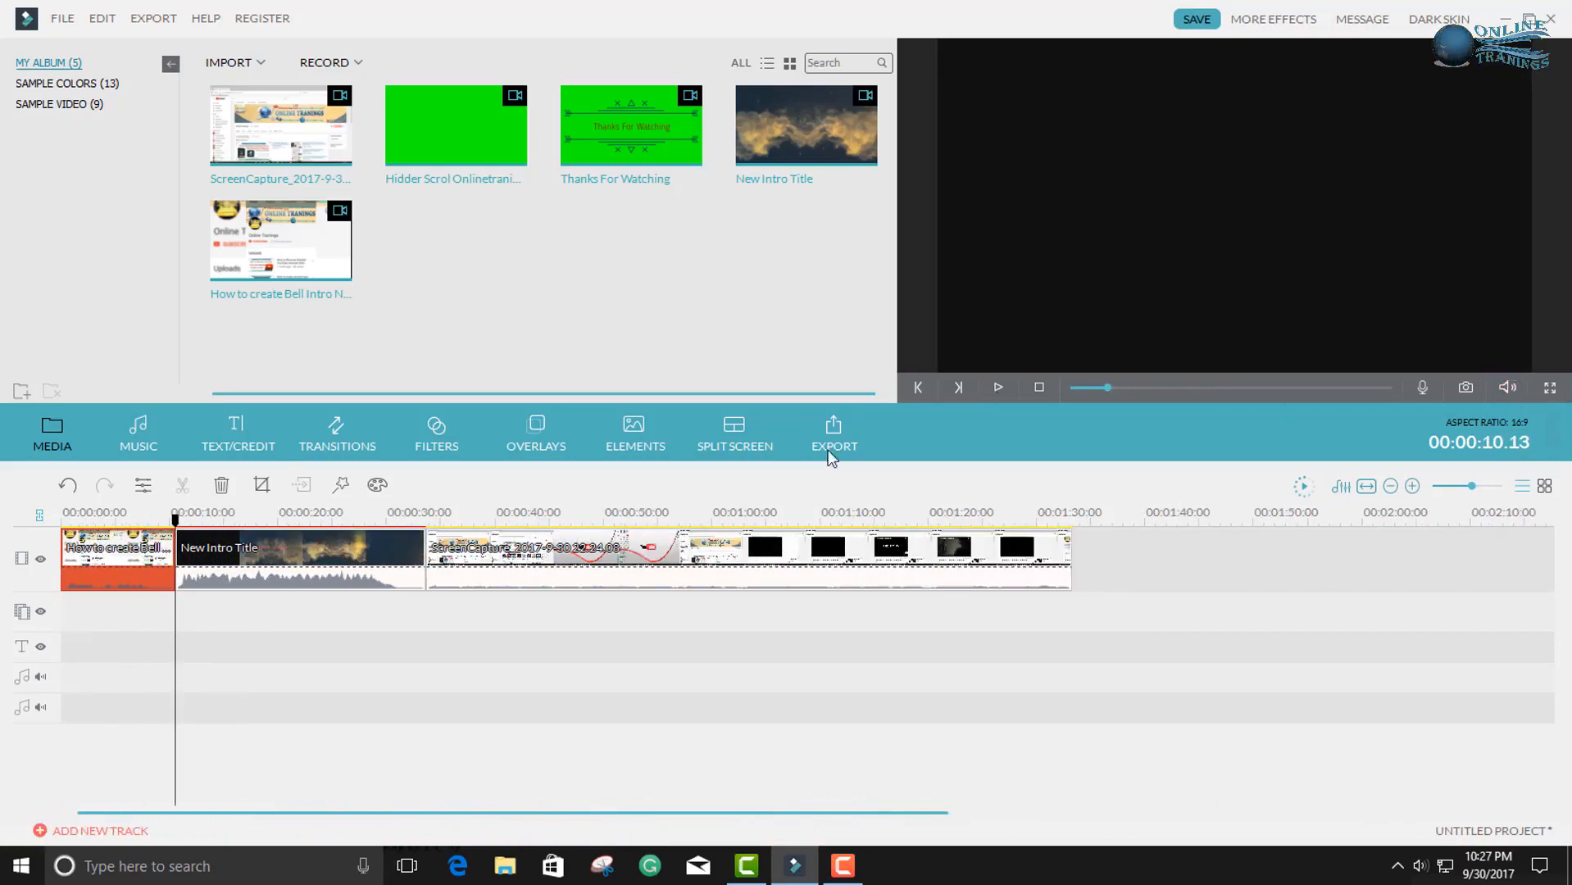
click(93, 515)
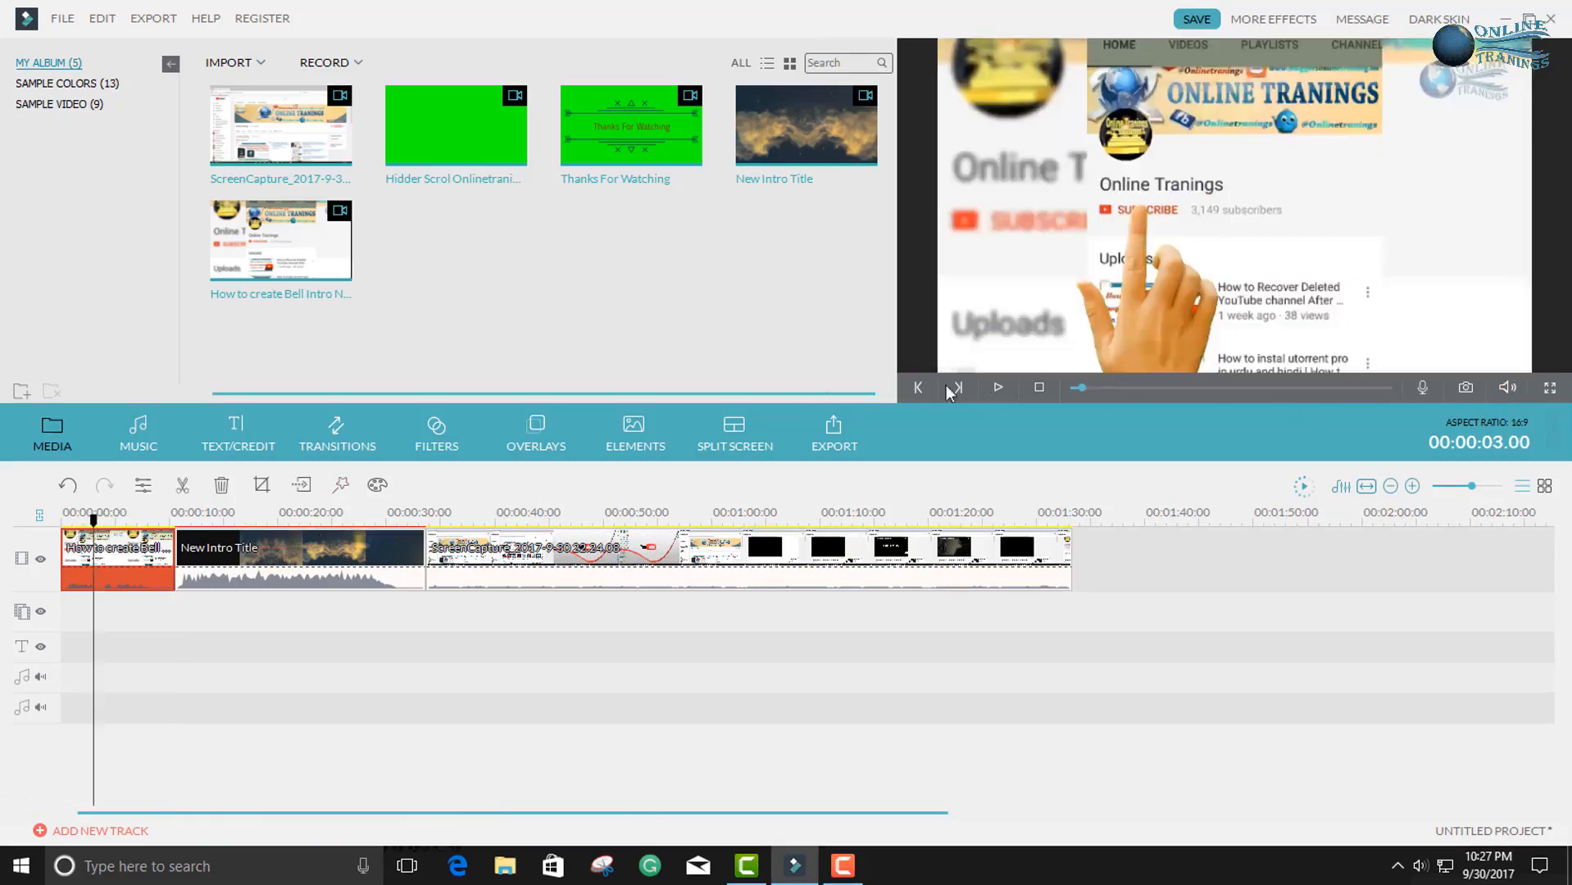
click(999, 387)
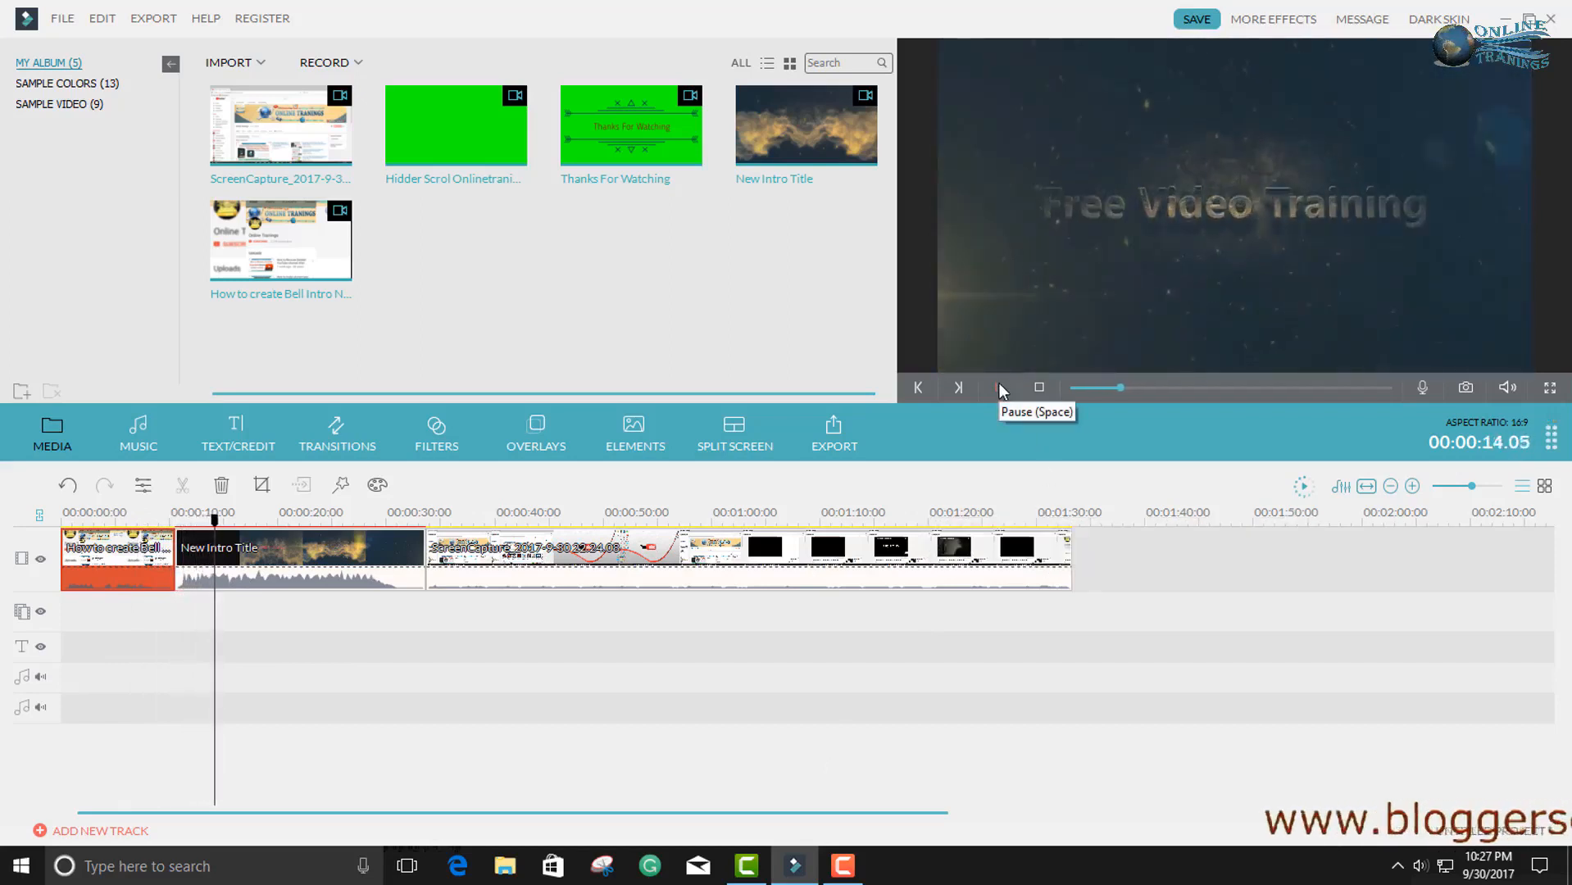
click(1000, 386)
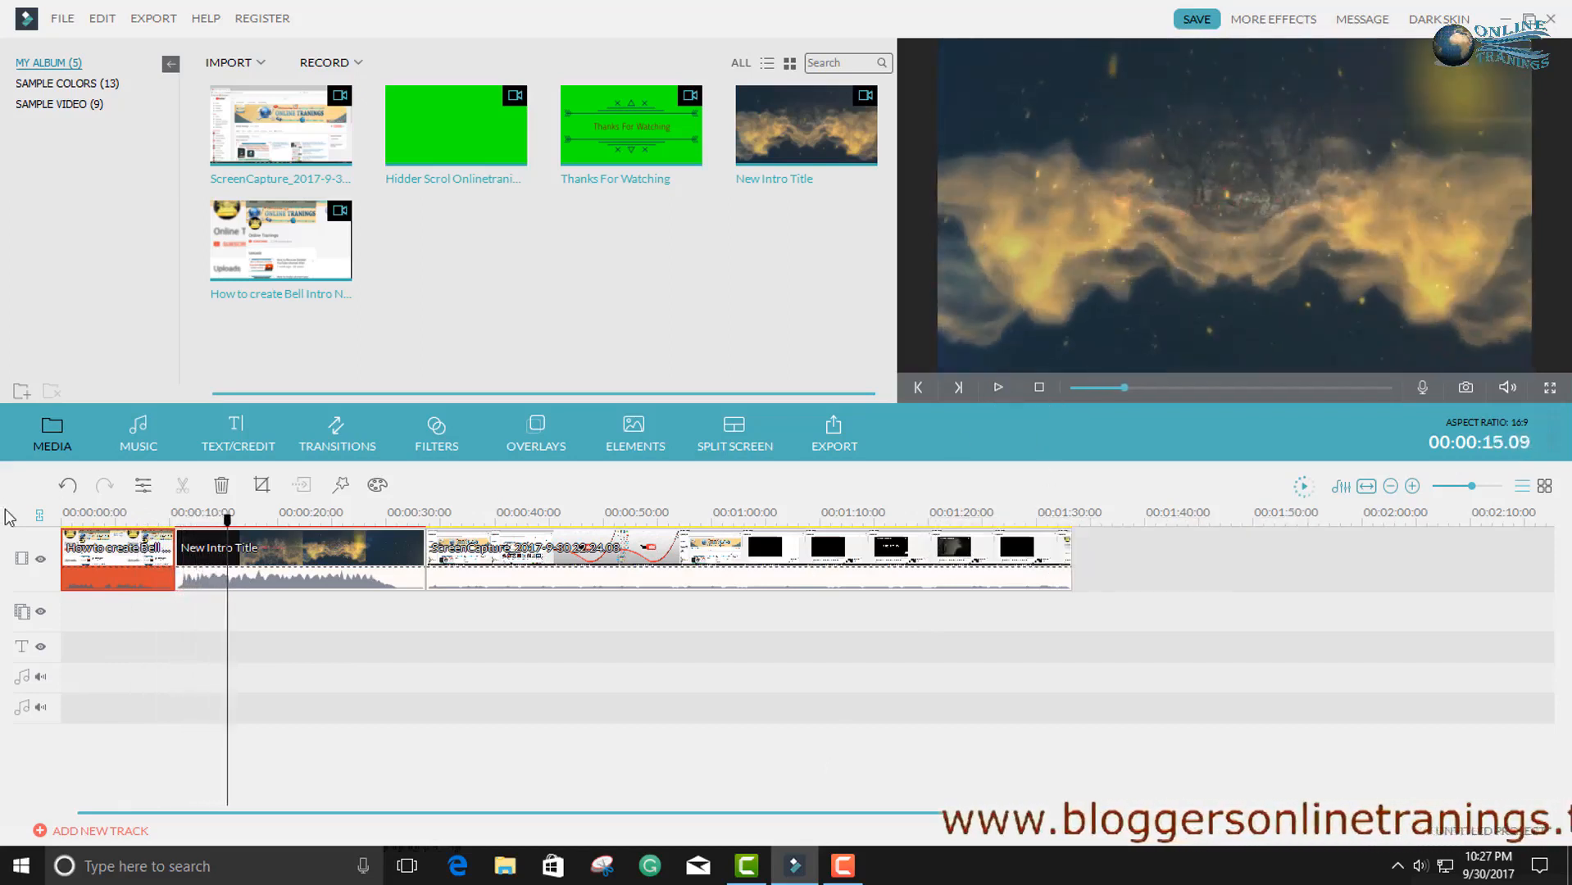
Step: Move the playhead back to 00:00:04.13 in the Bell Intro clip and open the music library
click(110, 514)
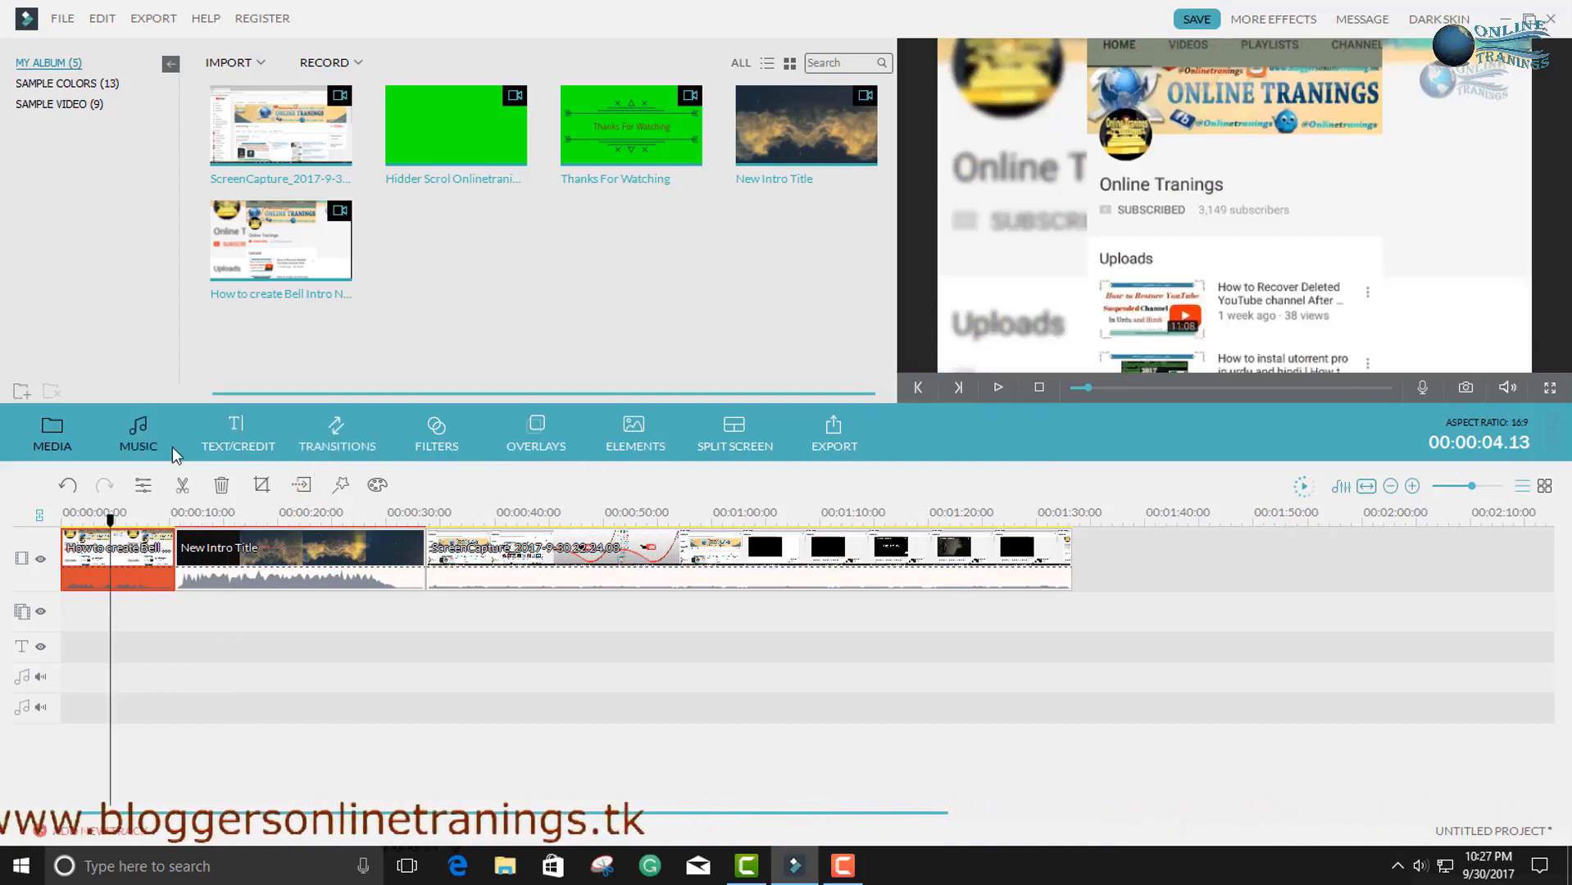
click(151, 434)
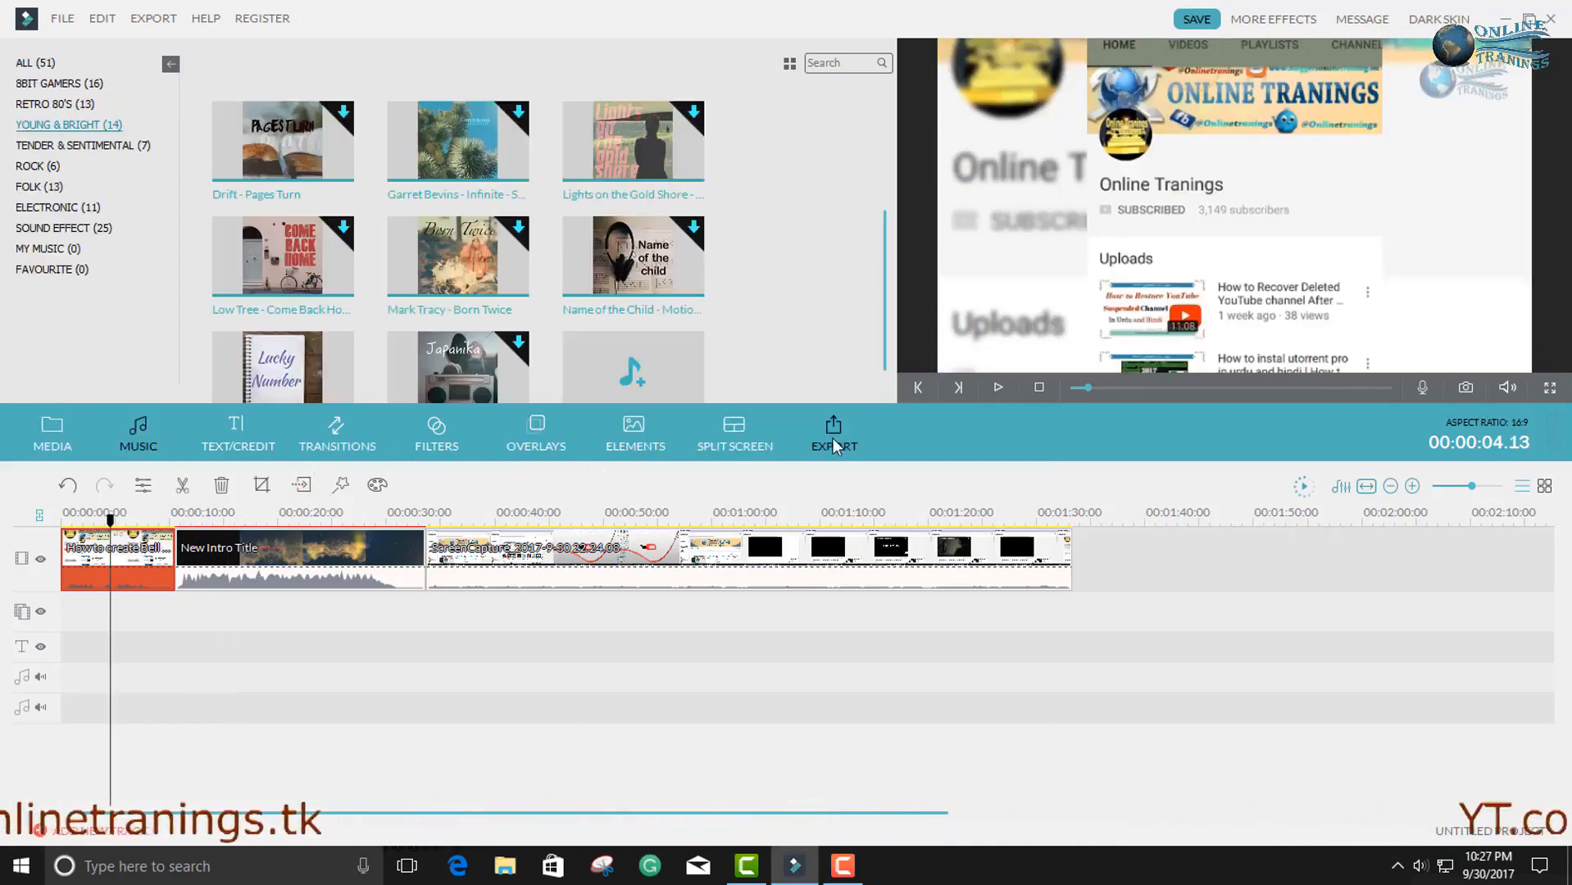
Step: Detach the Bell Intro clip's audio onto its own track, set its volume to 196, and play the result
right_click(124, 560)
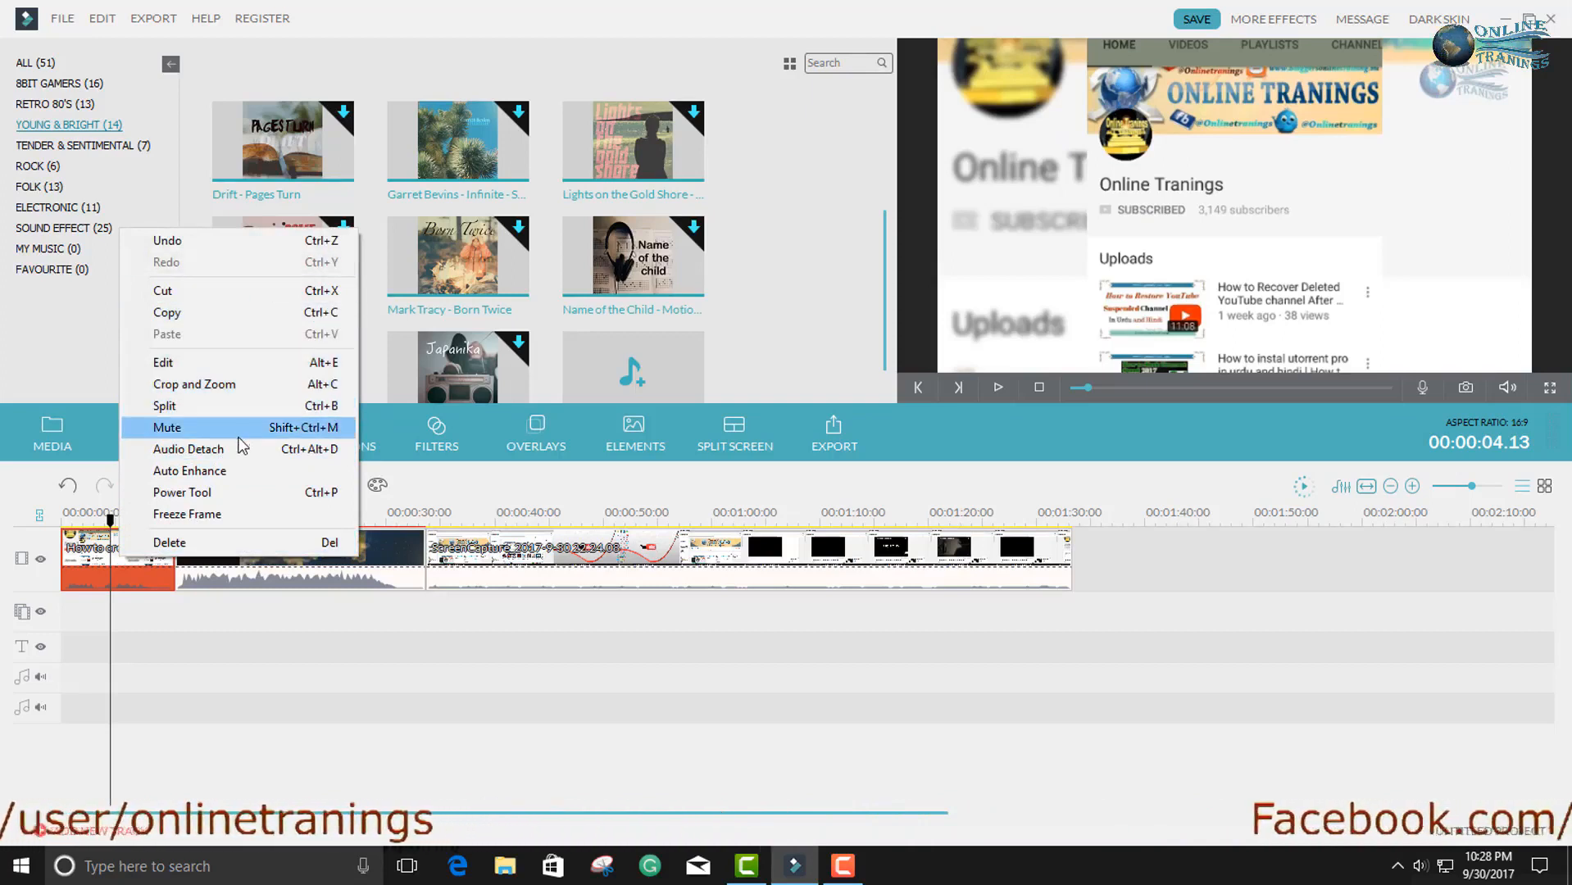
click(239, 450)
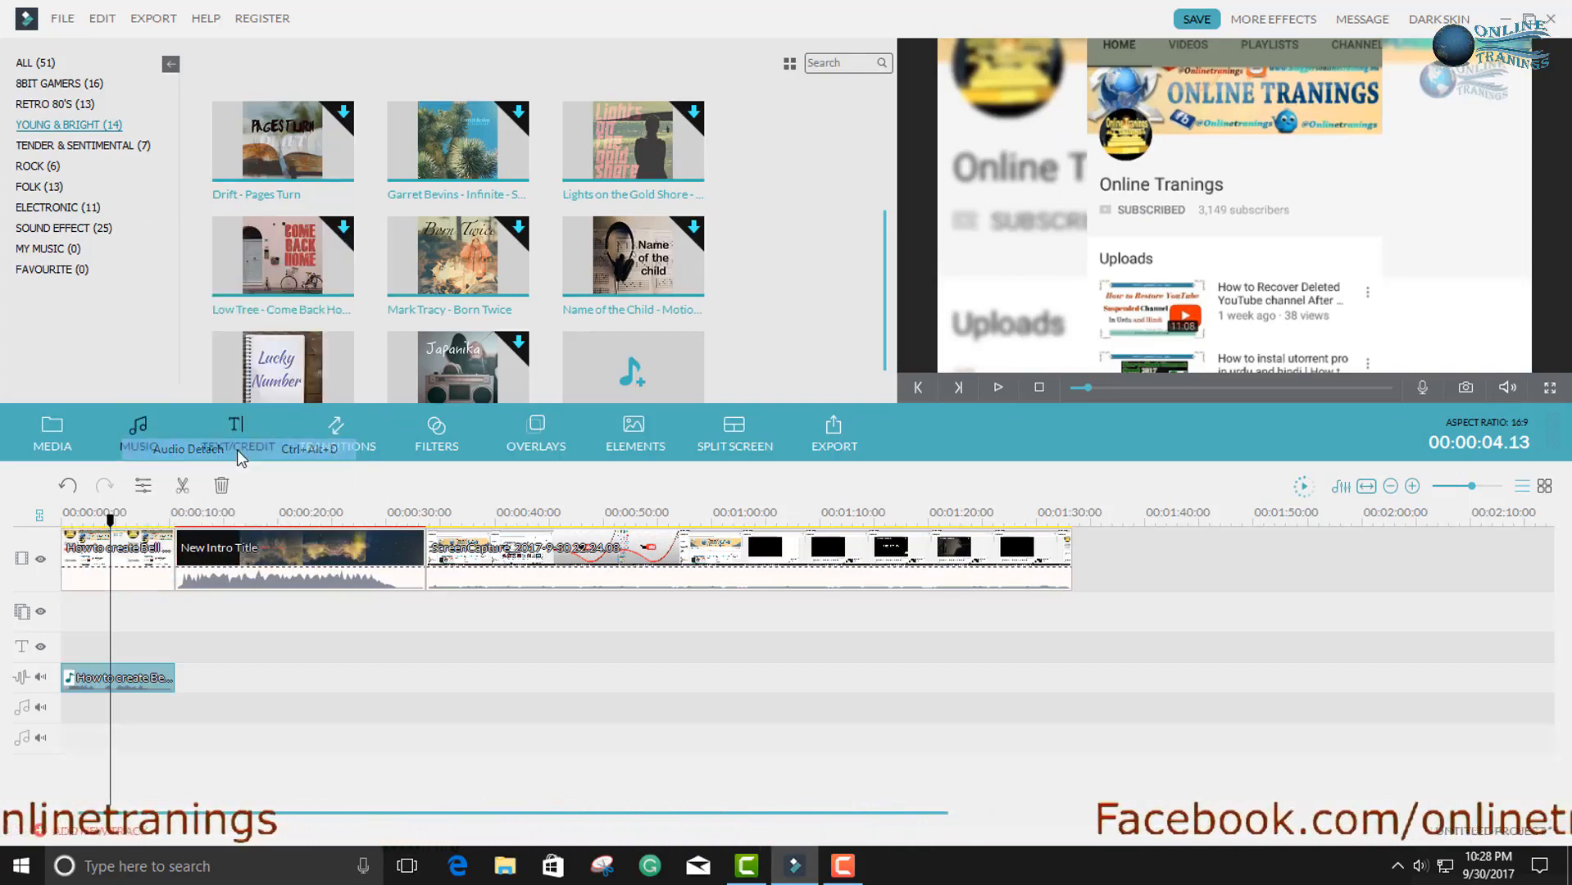
right_click(127, 676)
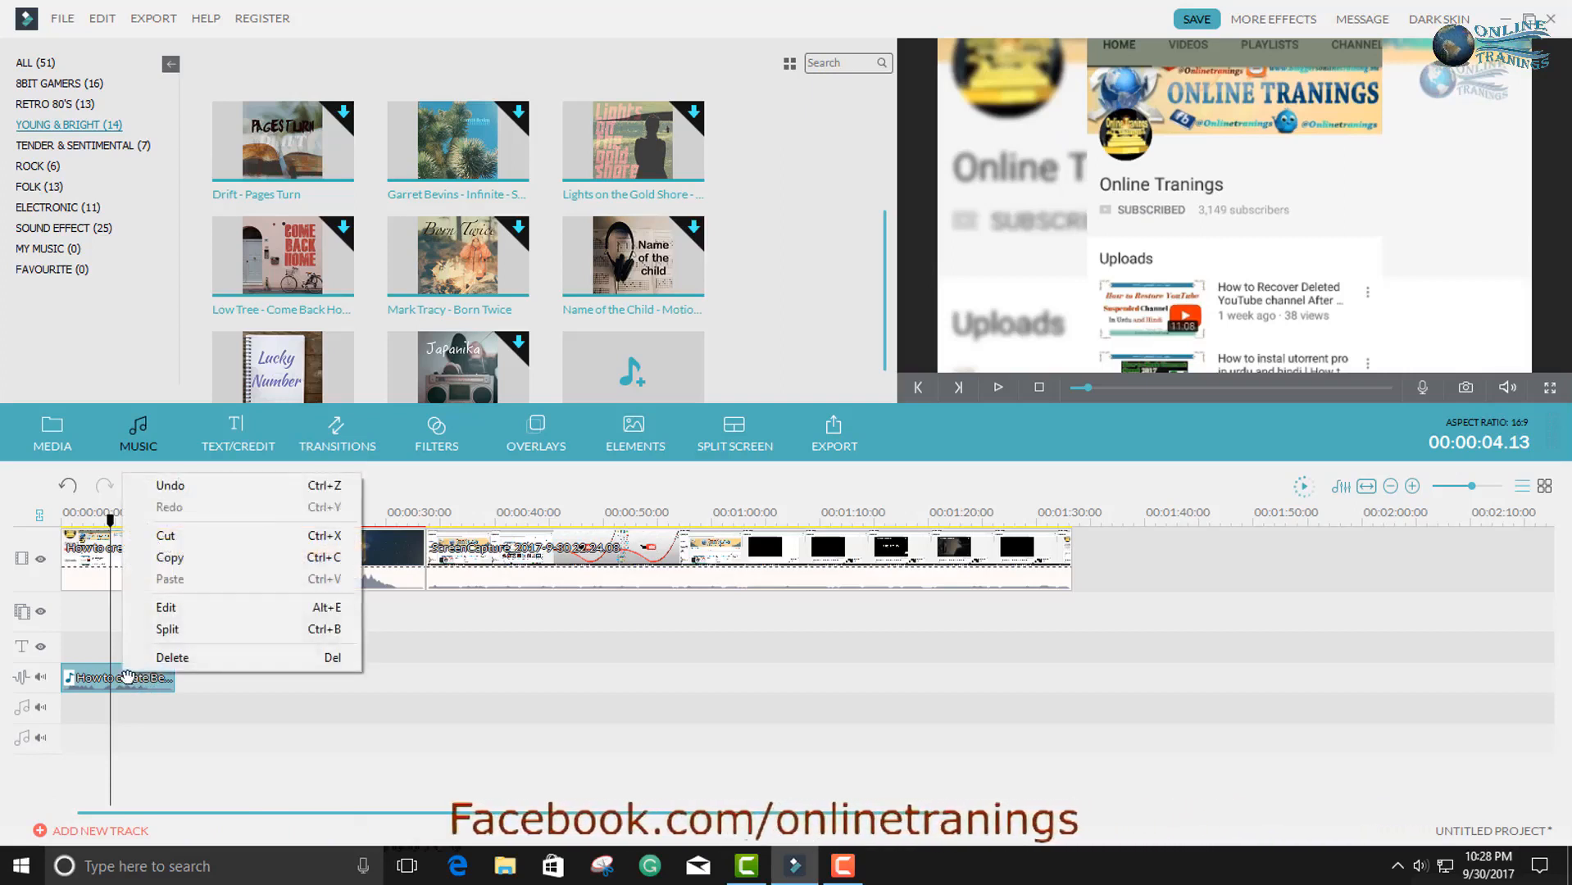
click(183, 606)
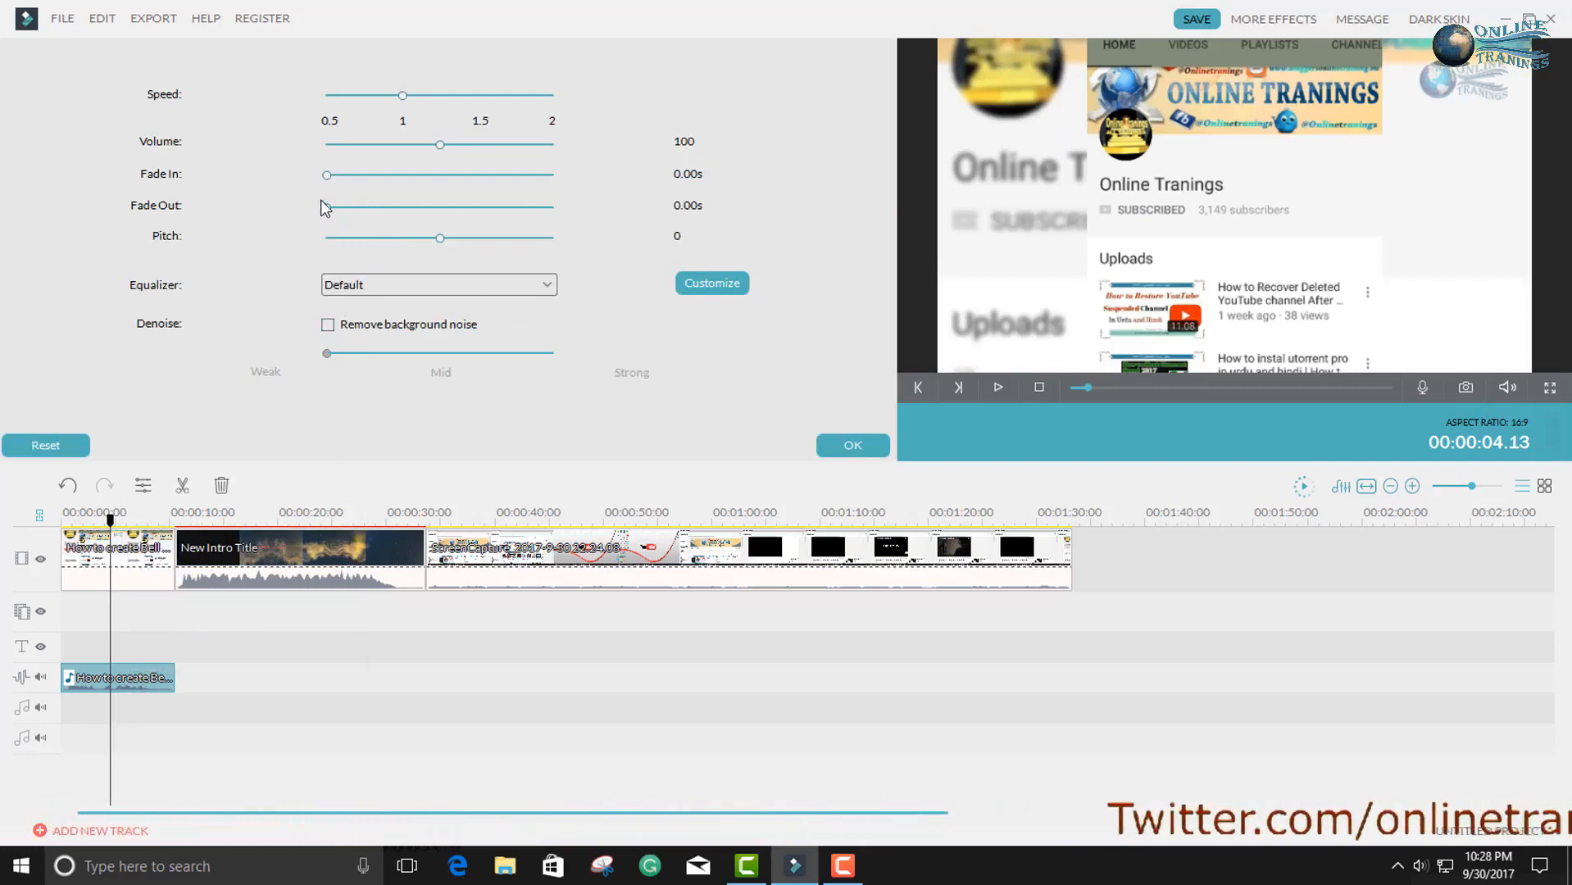
drag(440, 146, 548, 148)
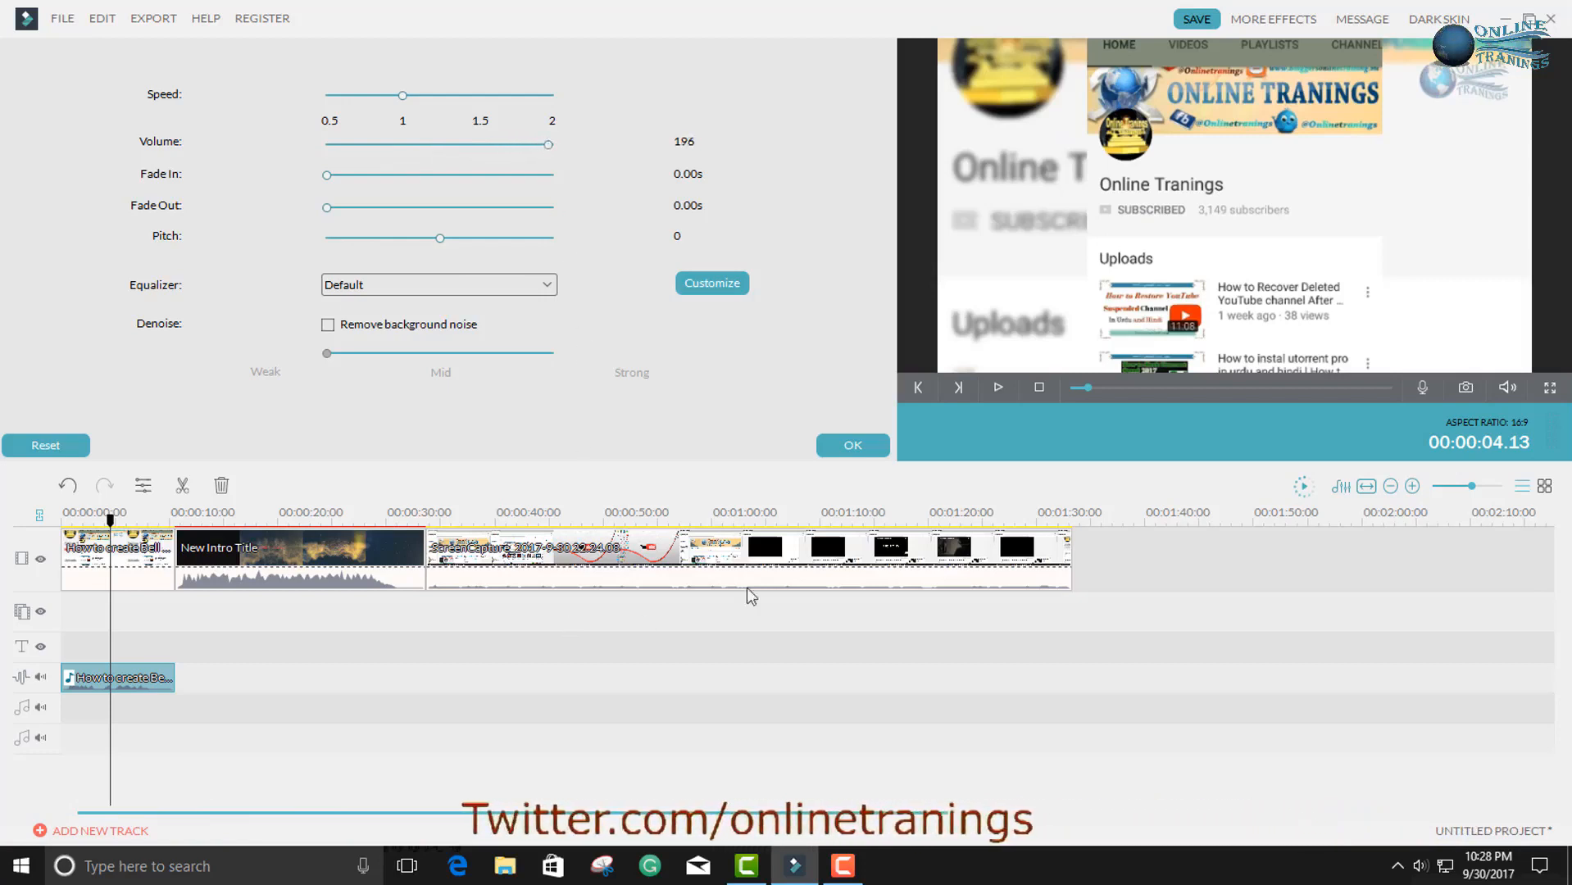
click(853, 445)
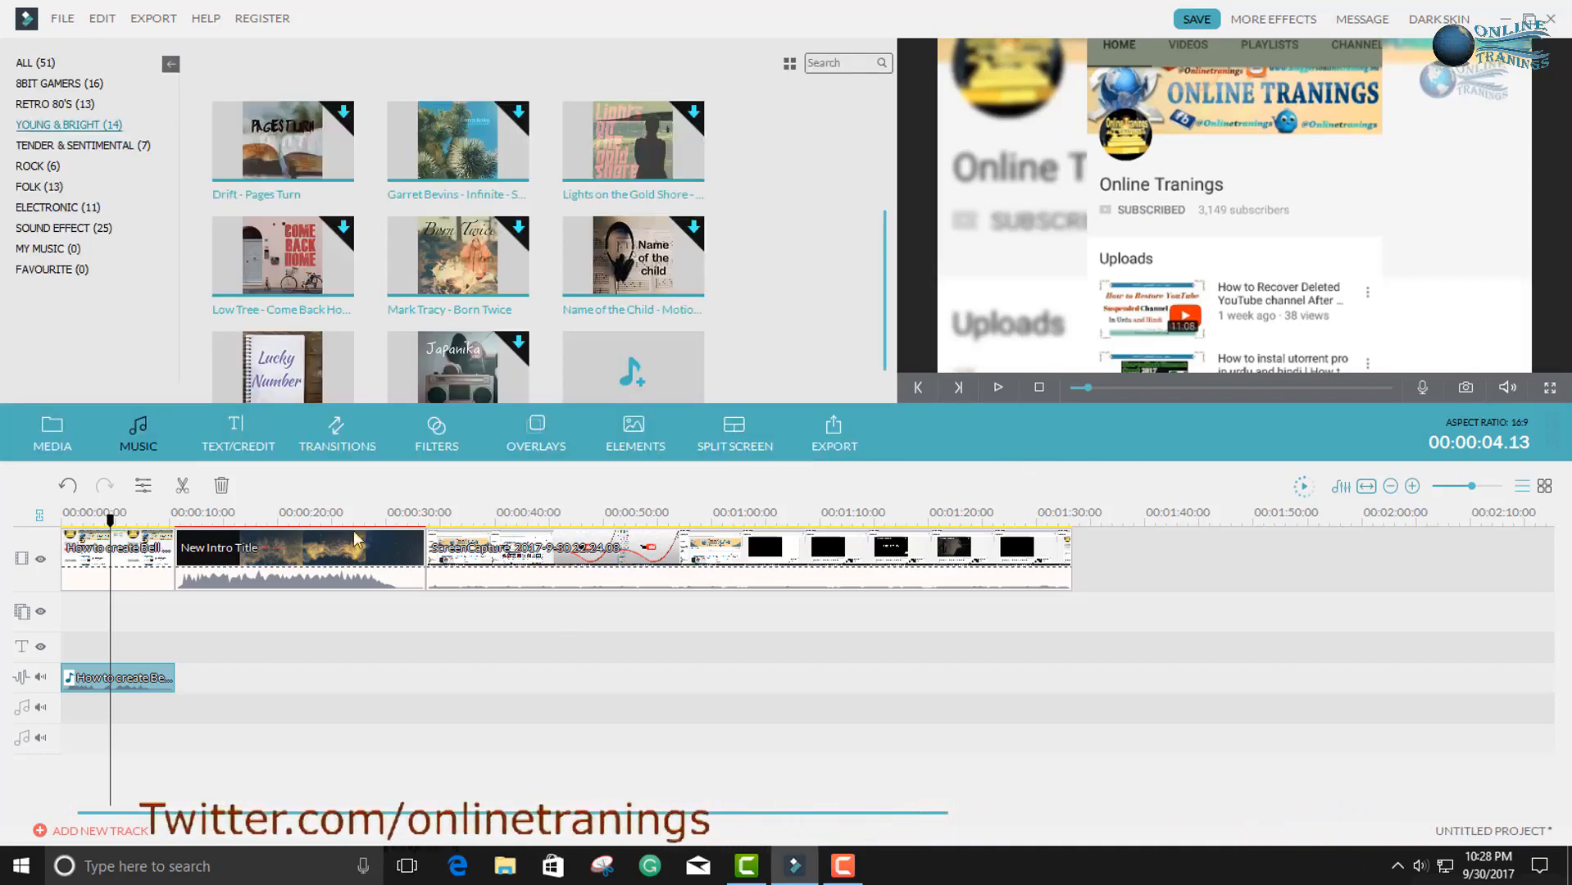
click(1000, 388)
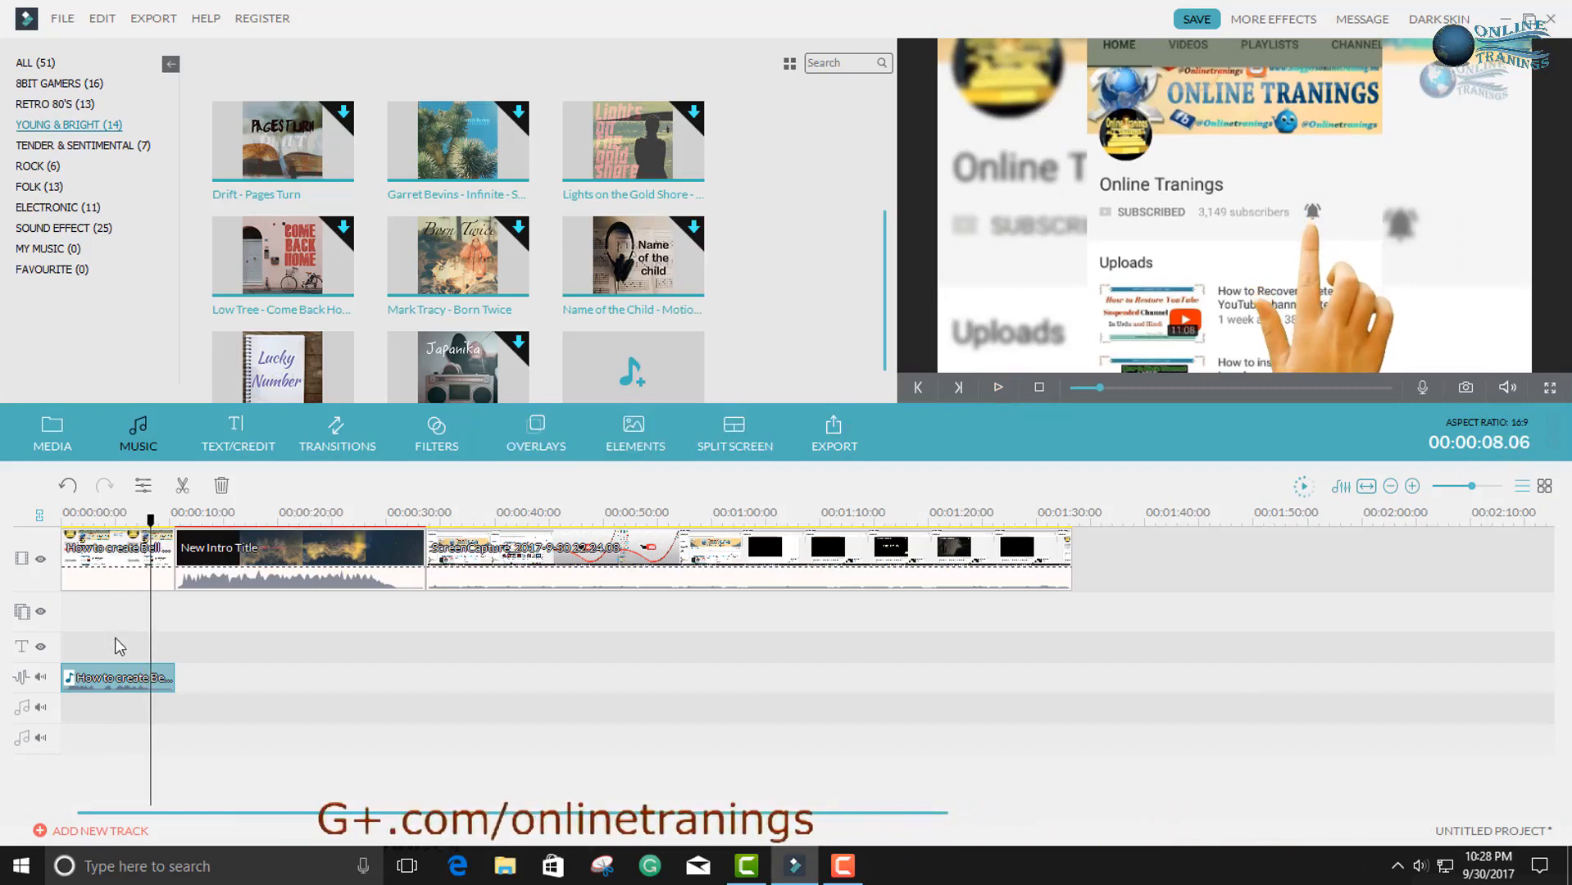
Step: Enable background noise removal at Mid strength for the detached Bell Intro audio, keeping the Default equalizer
right_click(115, 680)
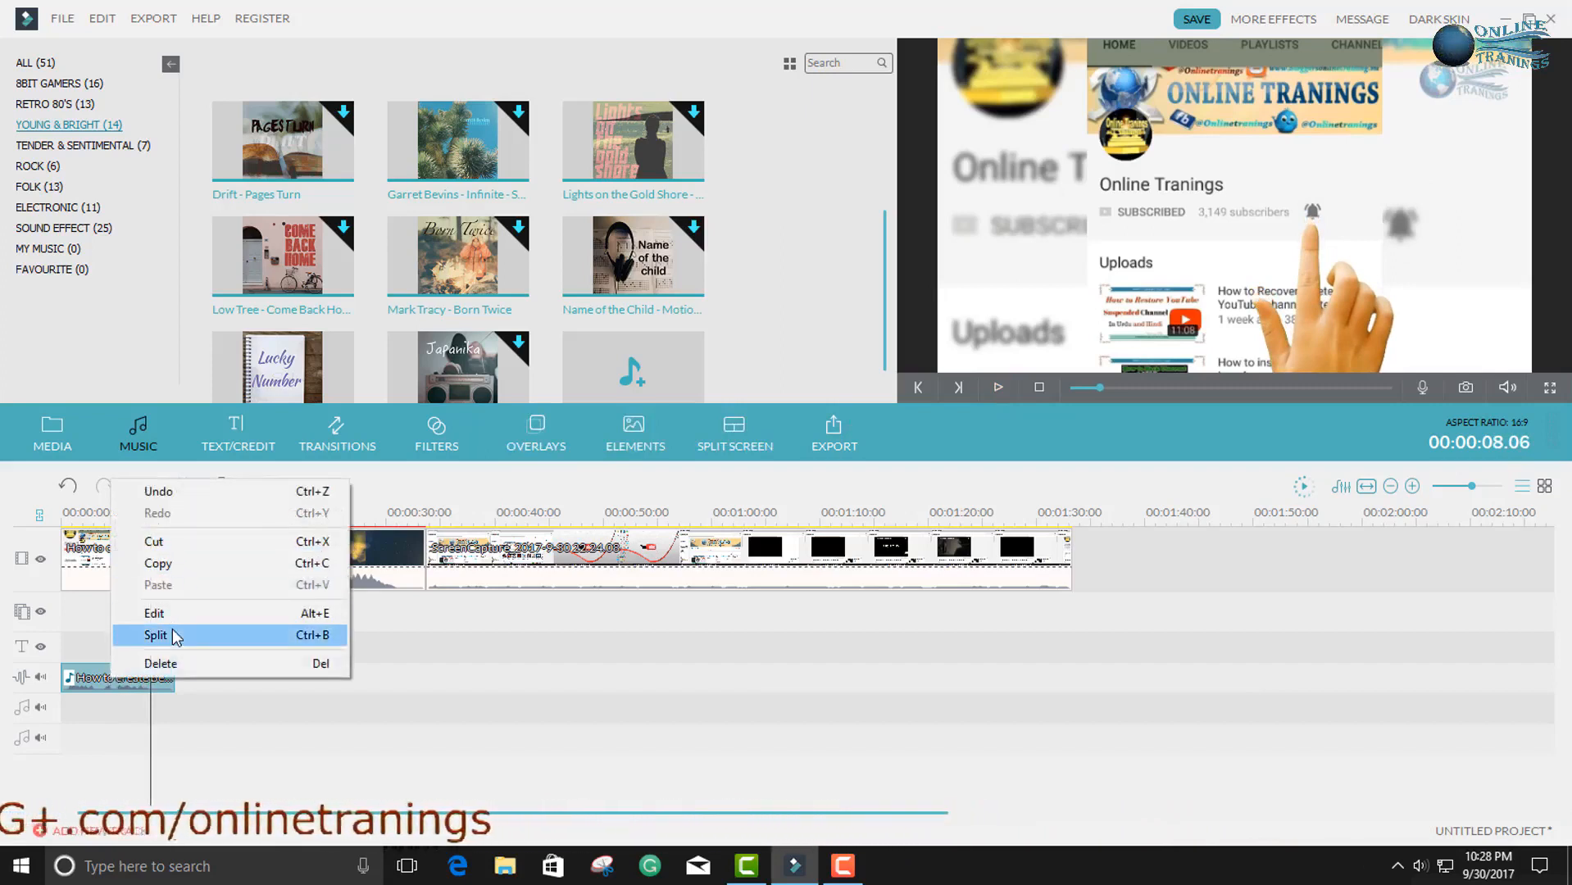
click(156, 613)
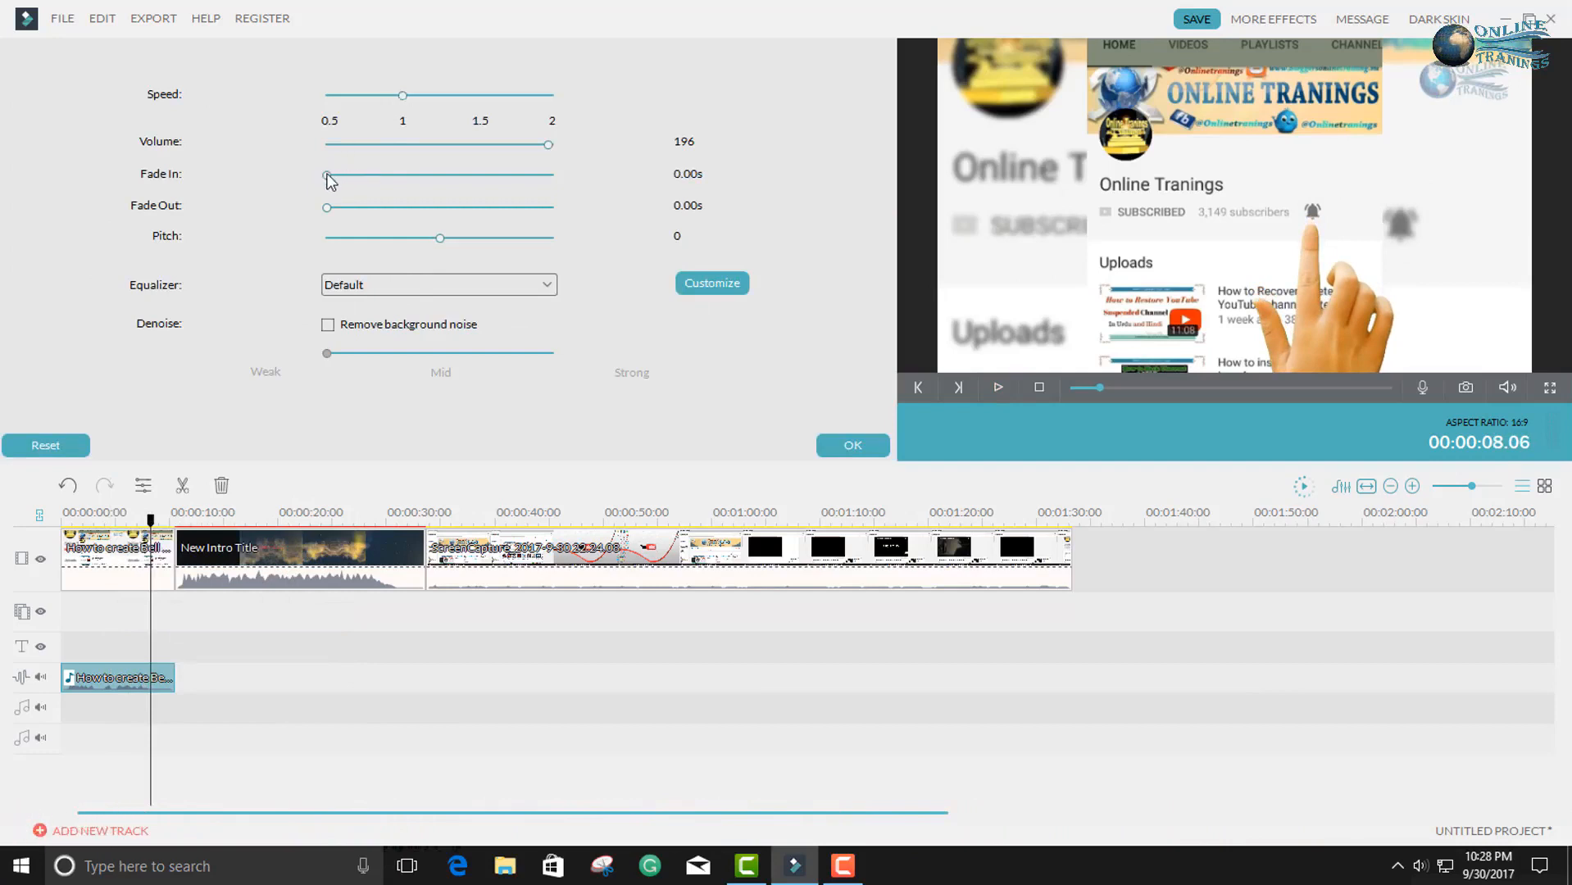
click(539, 284)
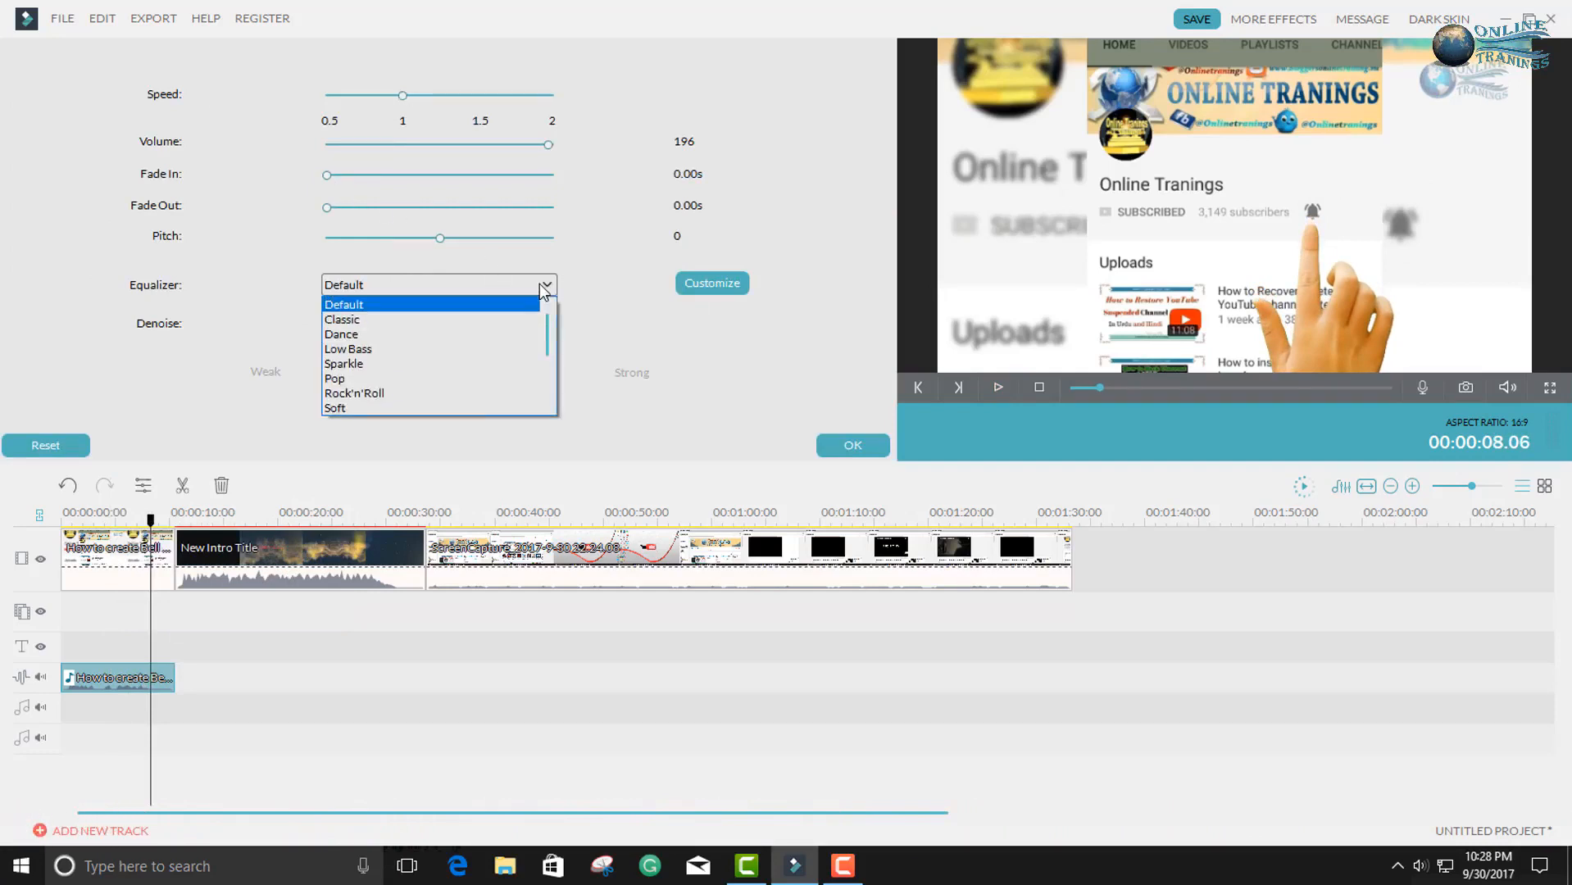
click(539, 283)
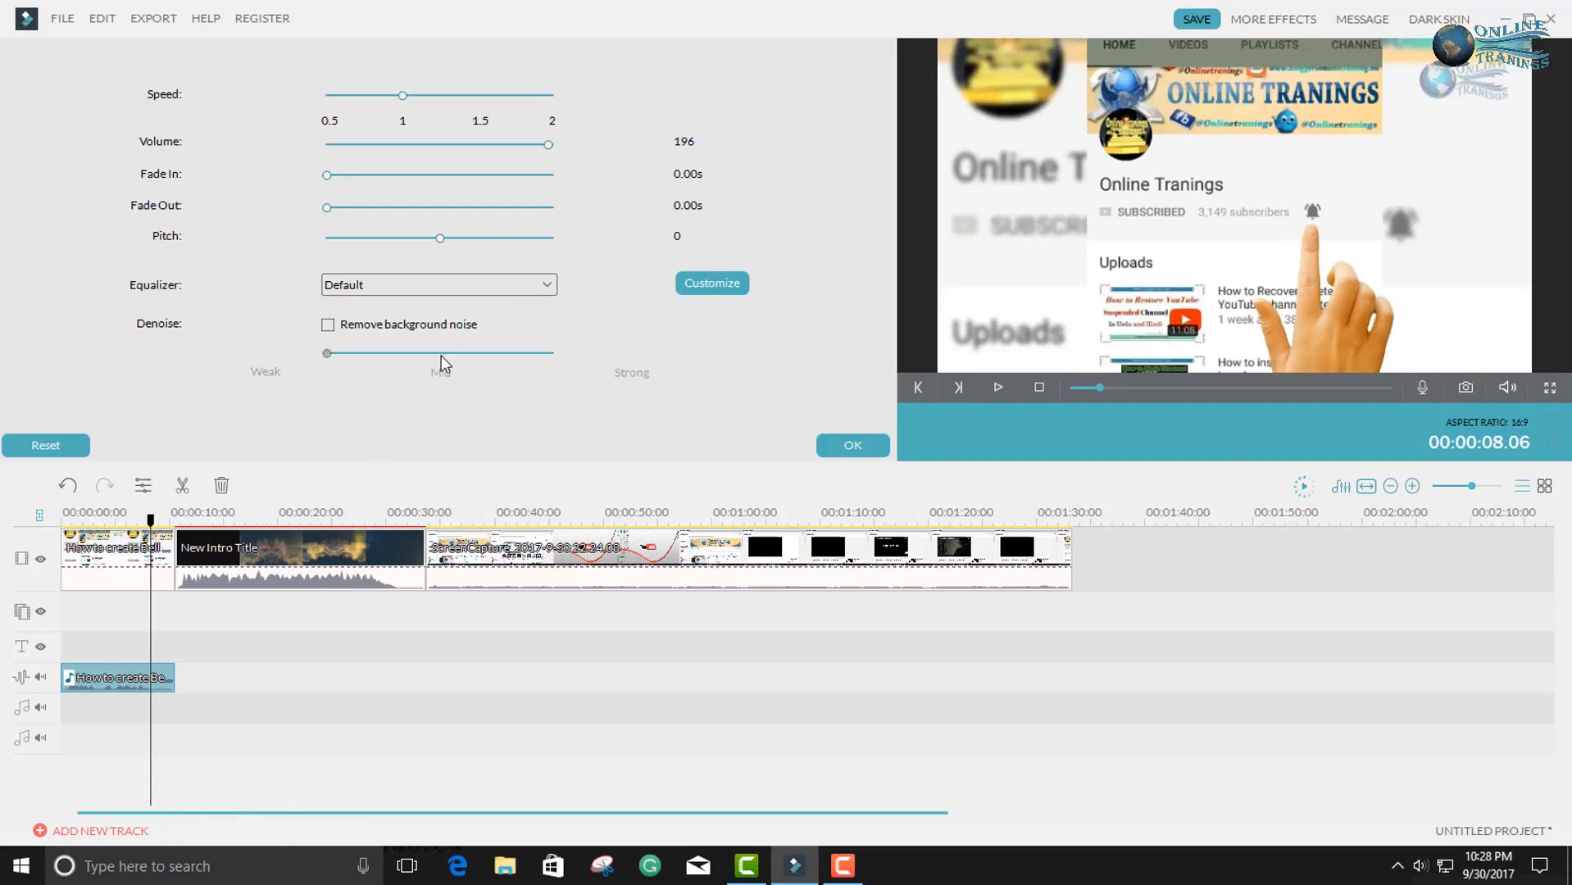
click(331, 326)
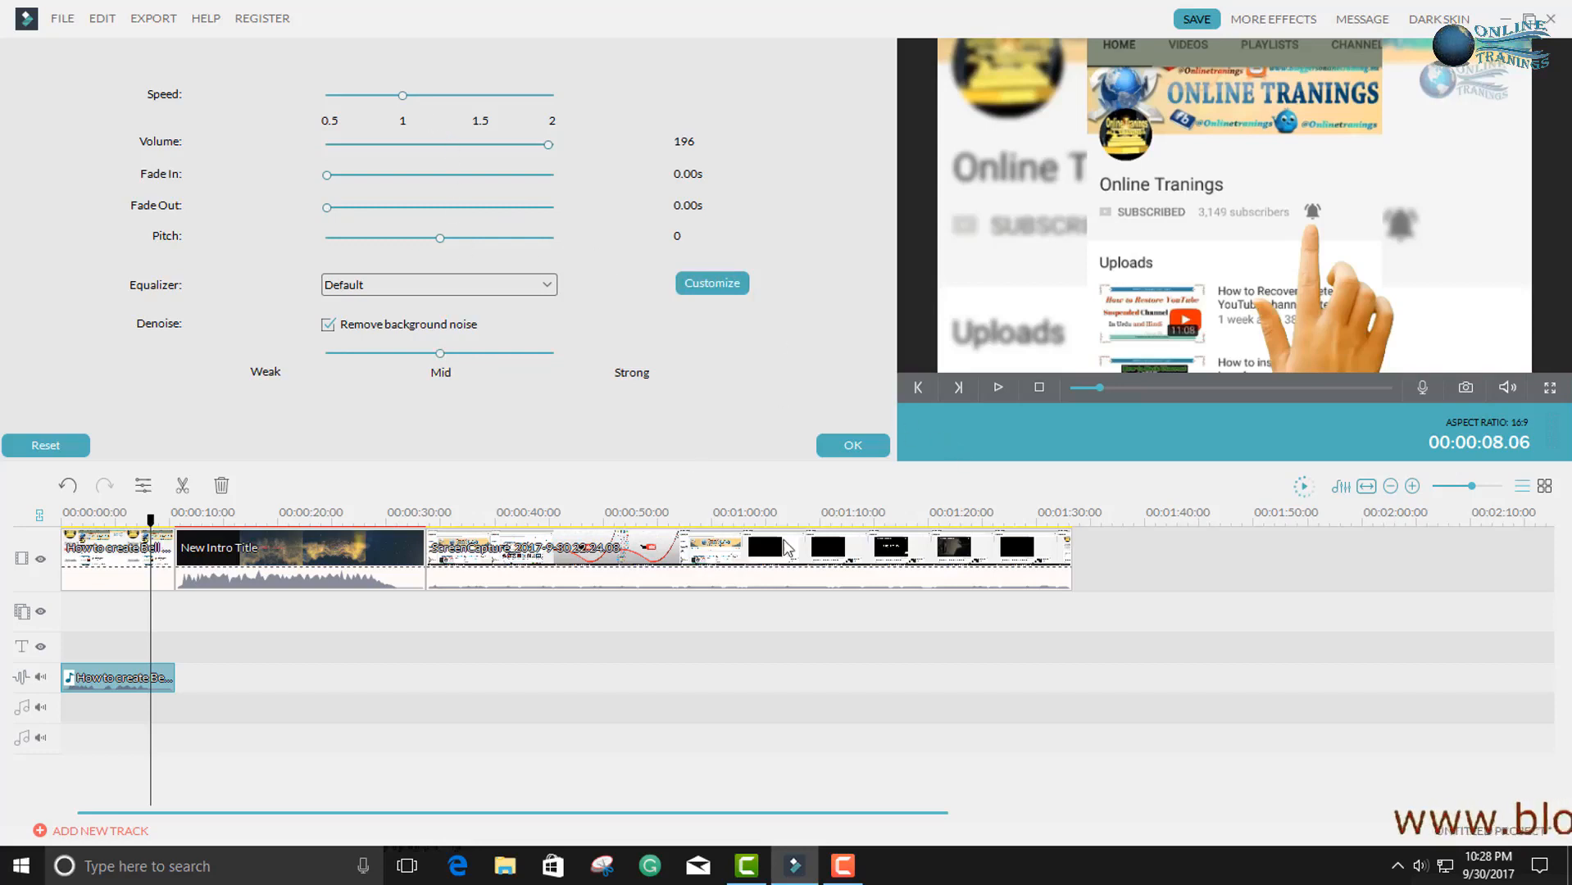
click(850, 449)
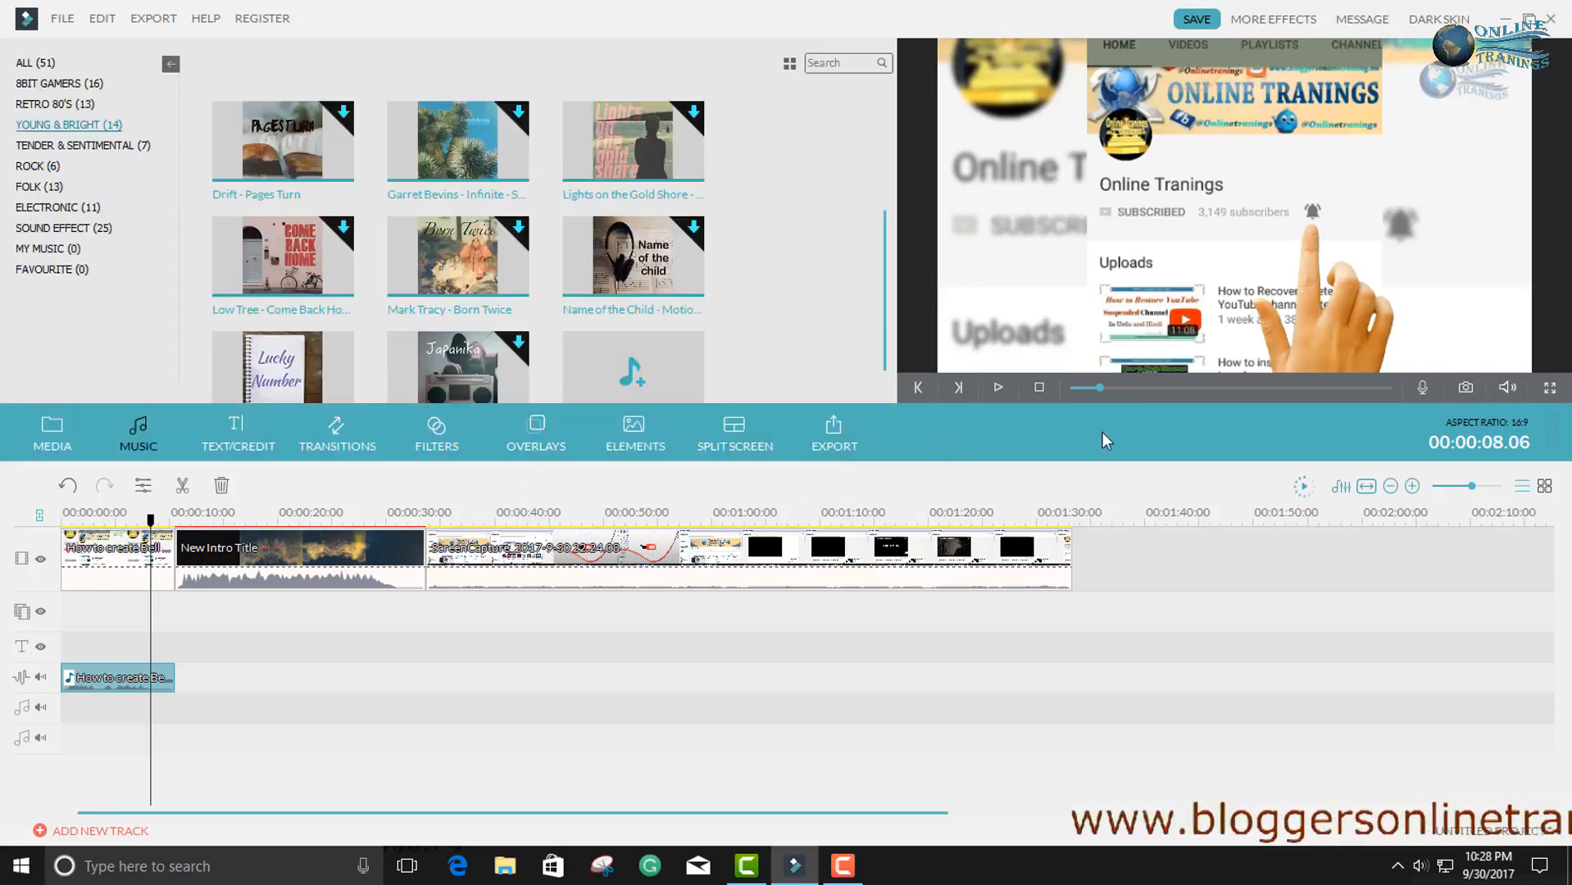
Step: Replay the Bell Intro clip from near its start to check the sound, and reopen the detached audio's settings
click(999, 387)
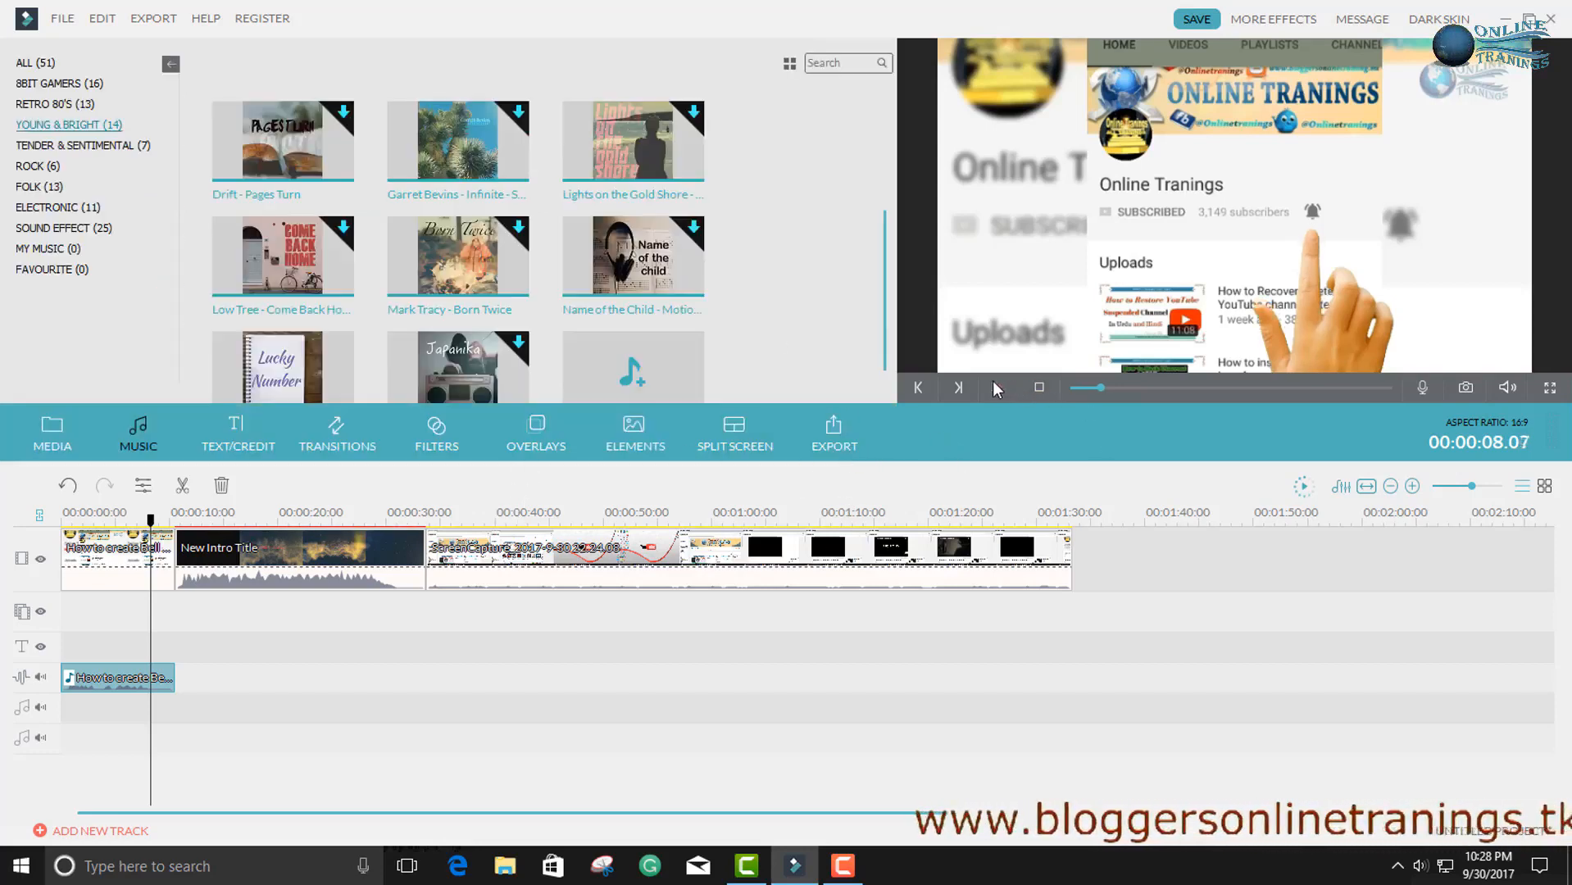
click(79, 522)
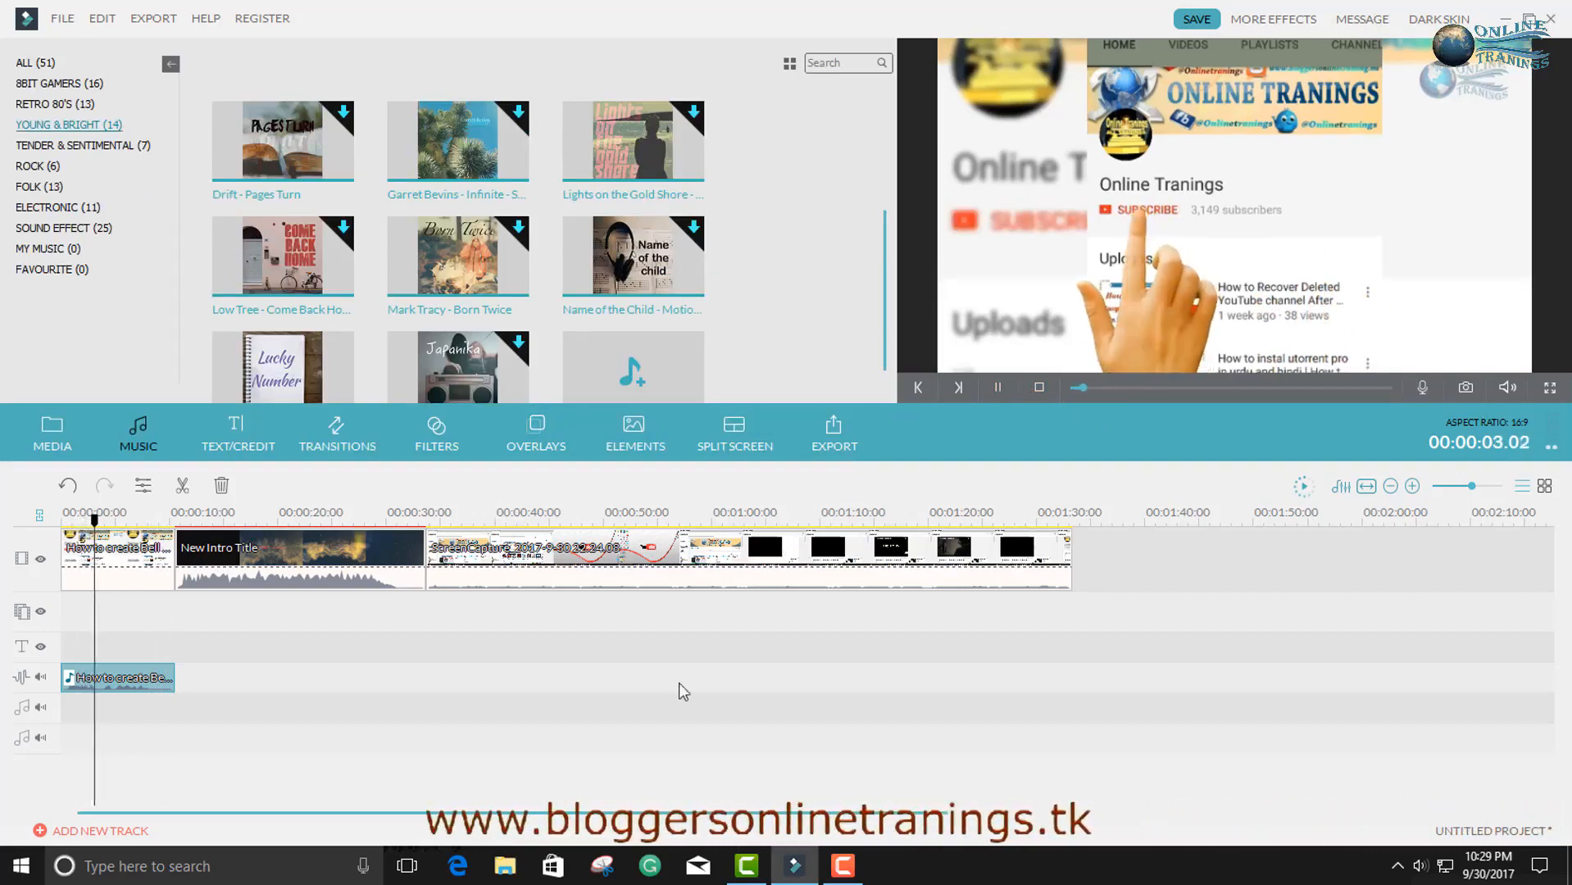
double_click(95, 686)
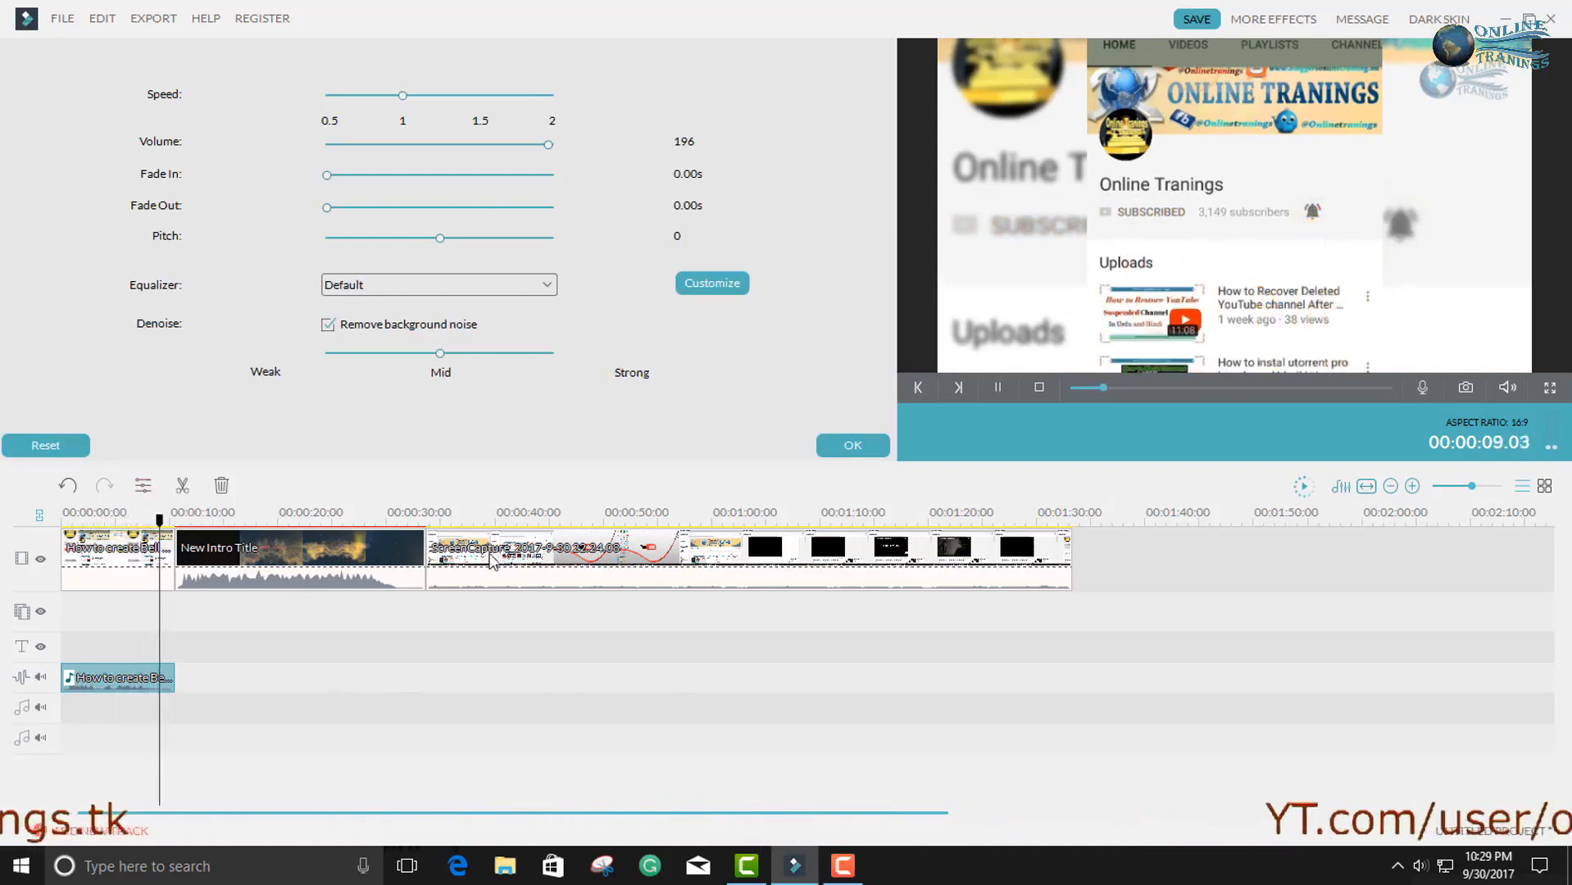
Step: Review New Intro Title's video settings and Advanced Color Tuning with playback paused at 00:00:12.06, and close them without changes
double_click(323, 562)
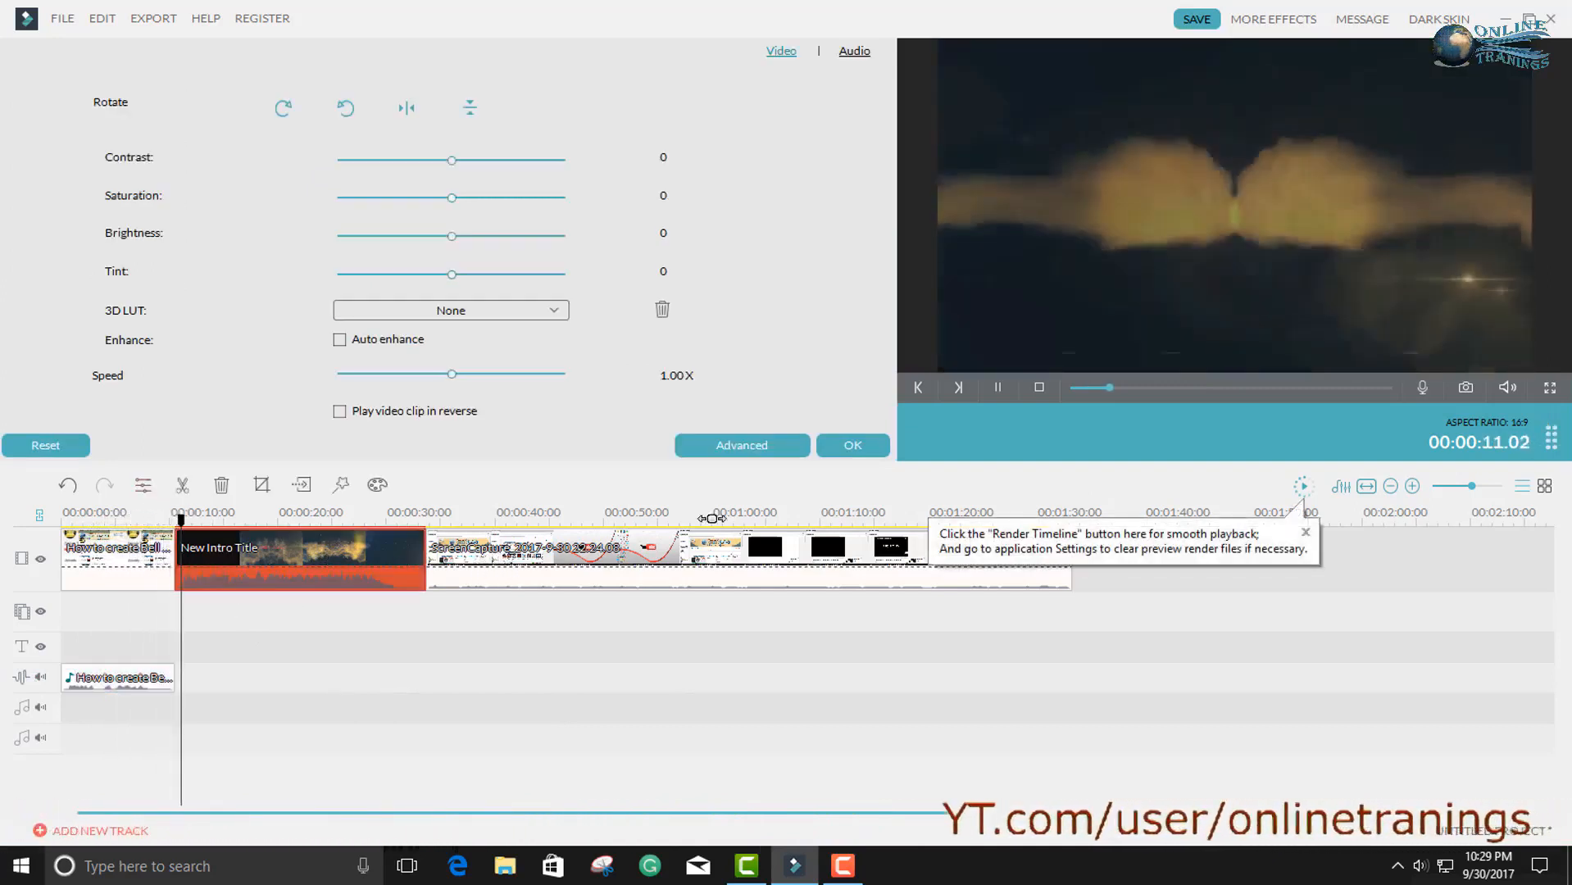
click(998, 387)
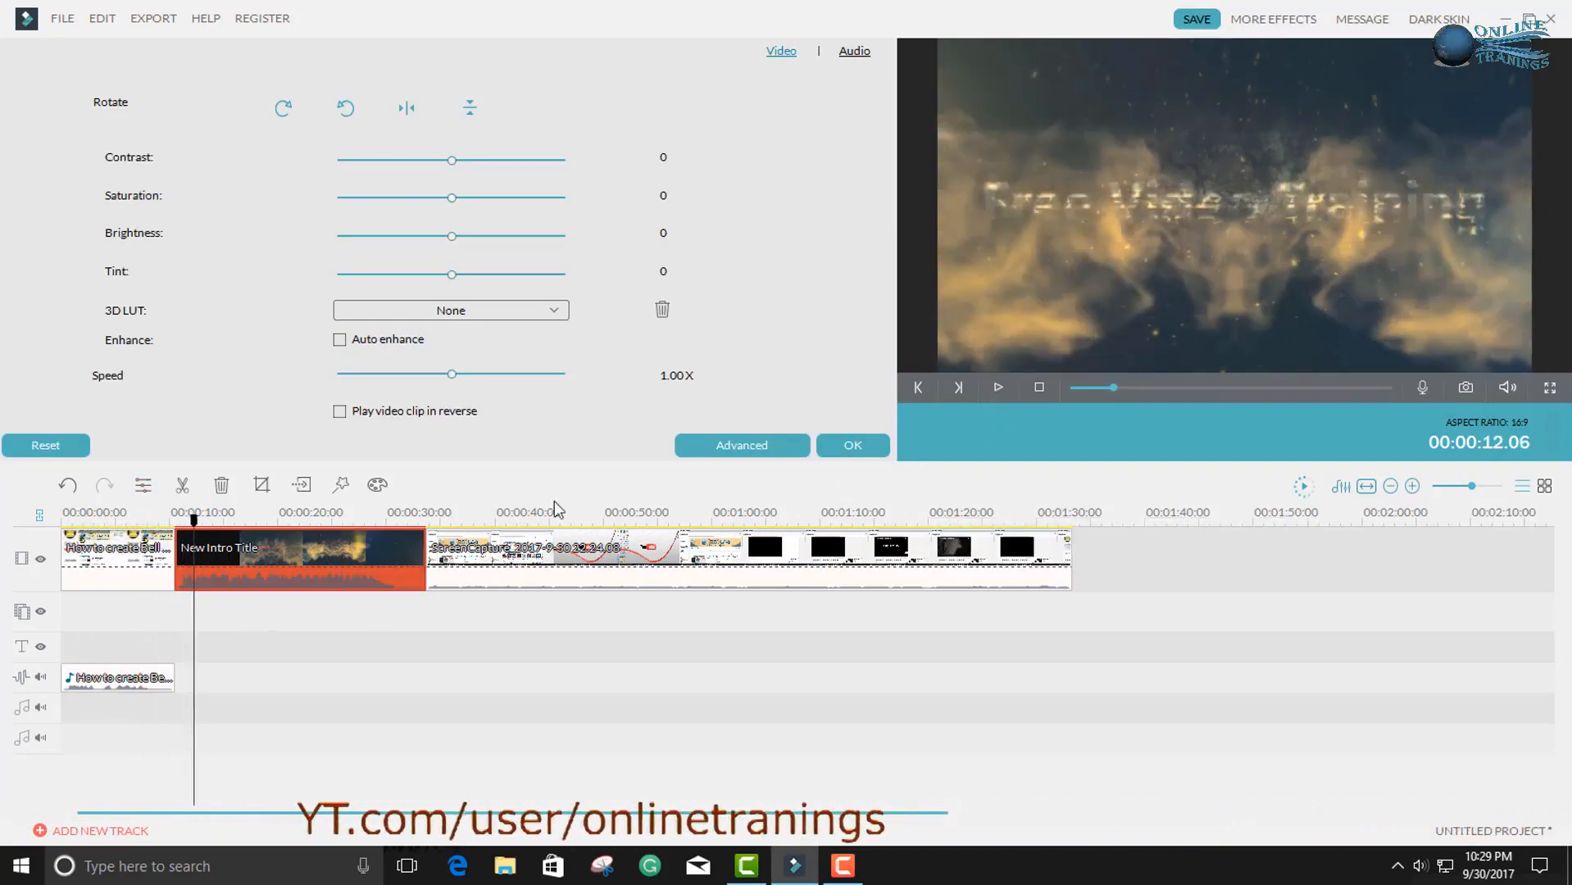
click(795, 445)
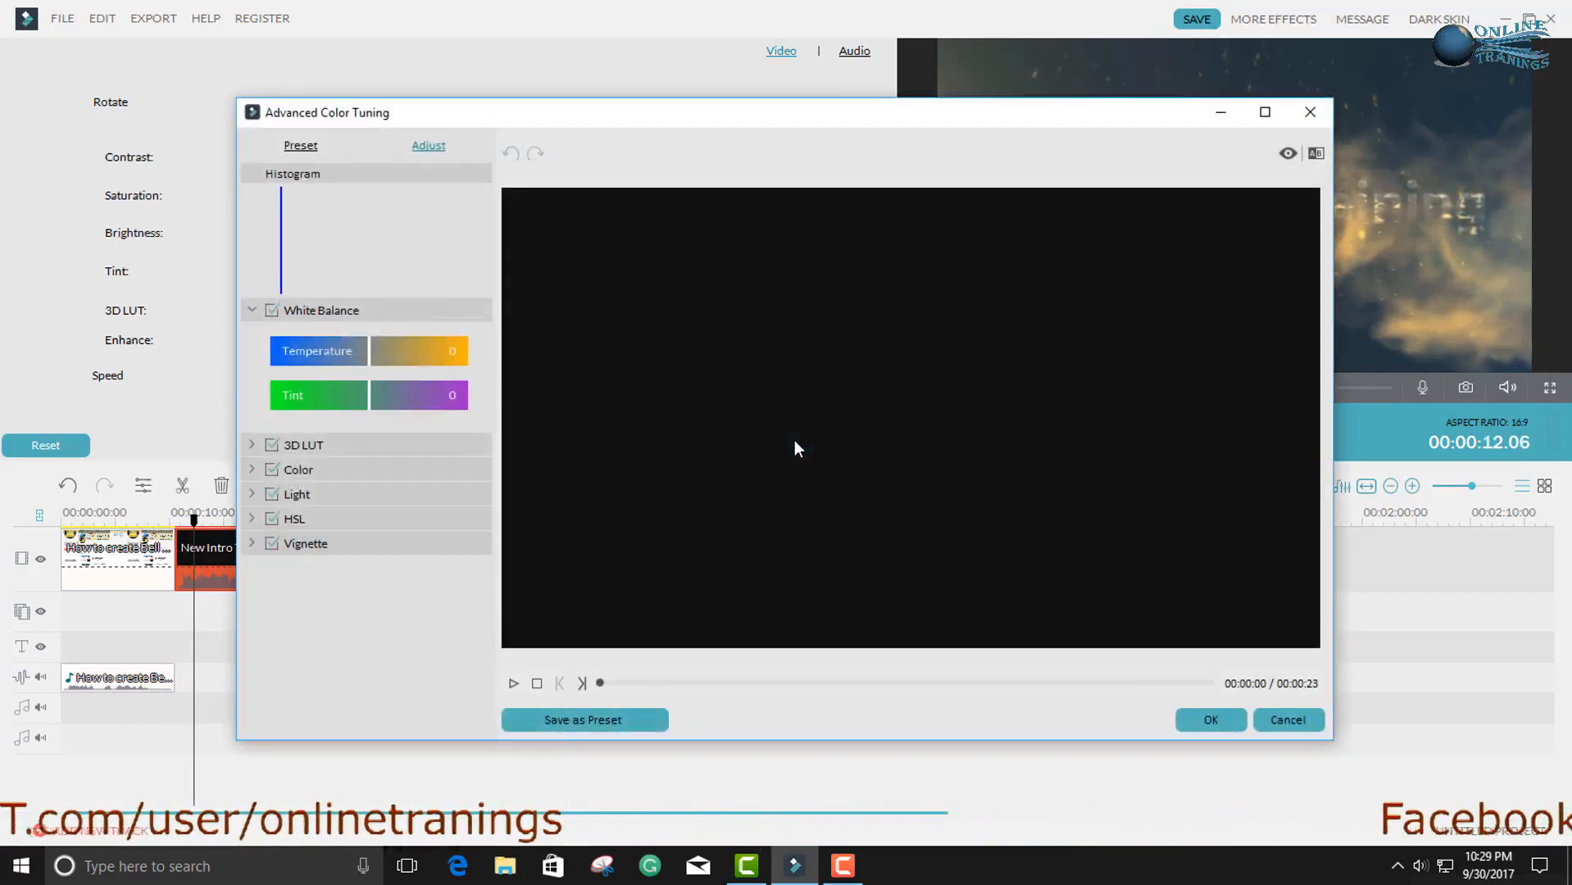
click(1308, 113)
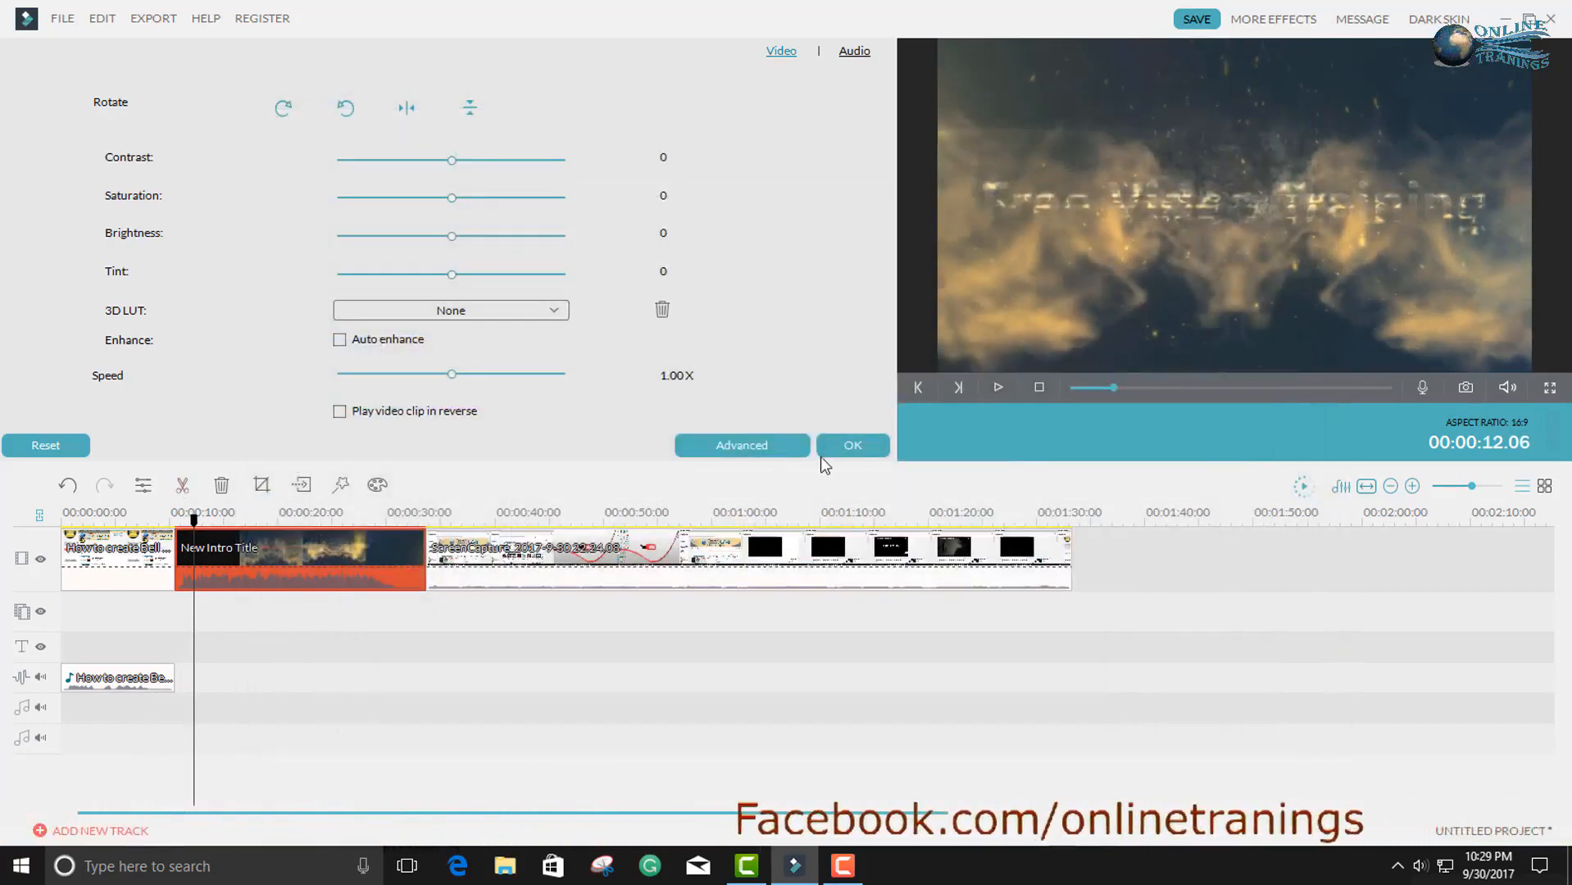
click(844, 445)
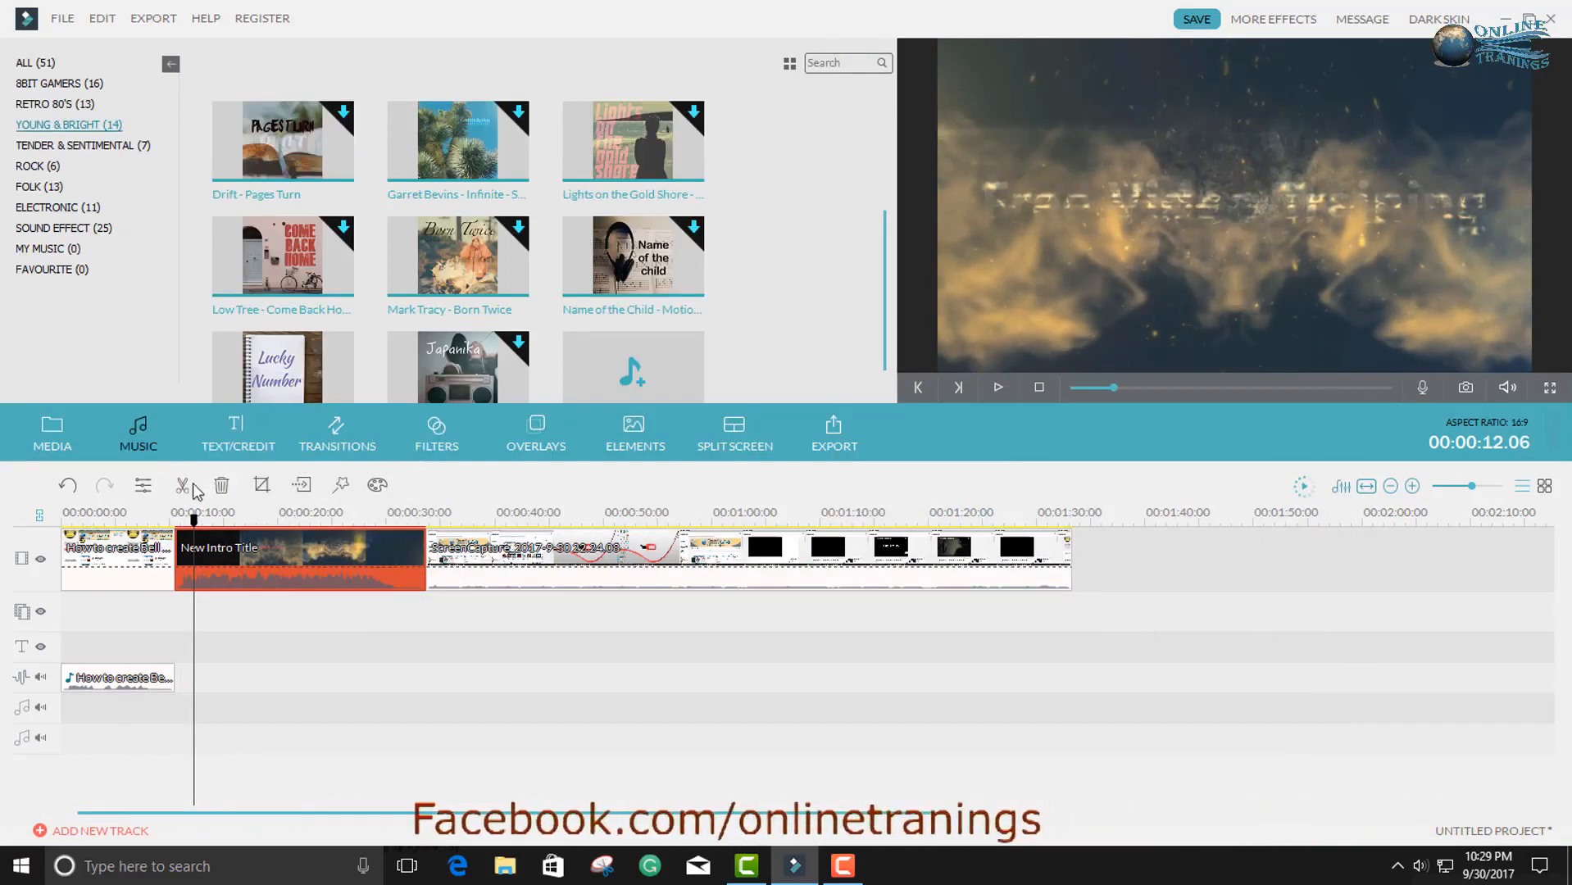
Step: Place the playhead at the cut between Bell Intro and New Intro Title, and open the transitions library
click(174, 545)
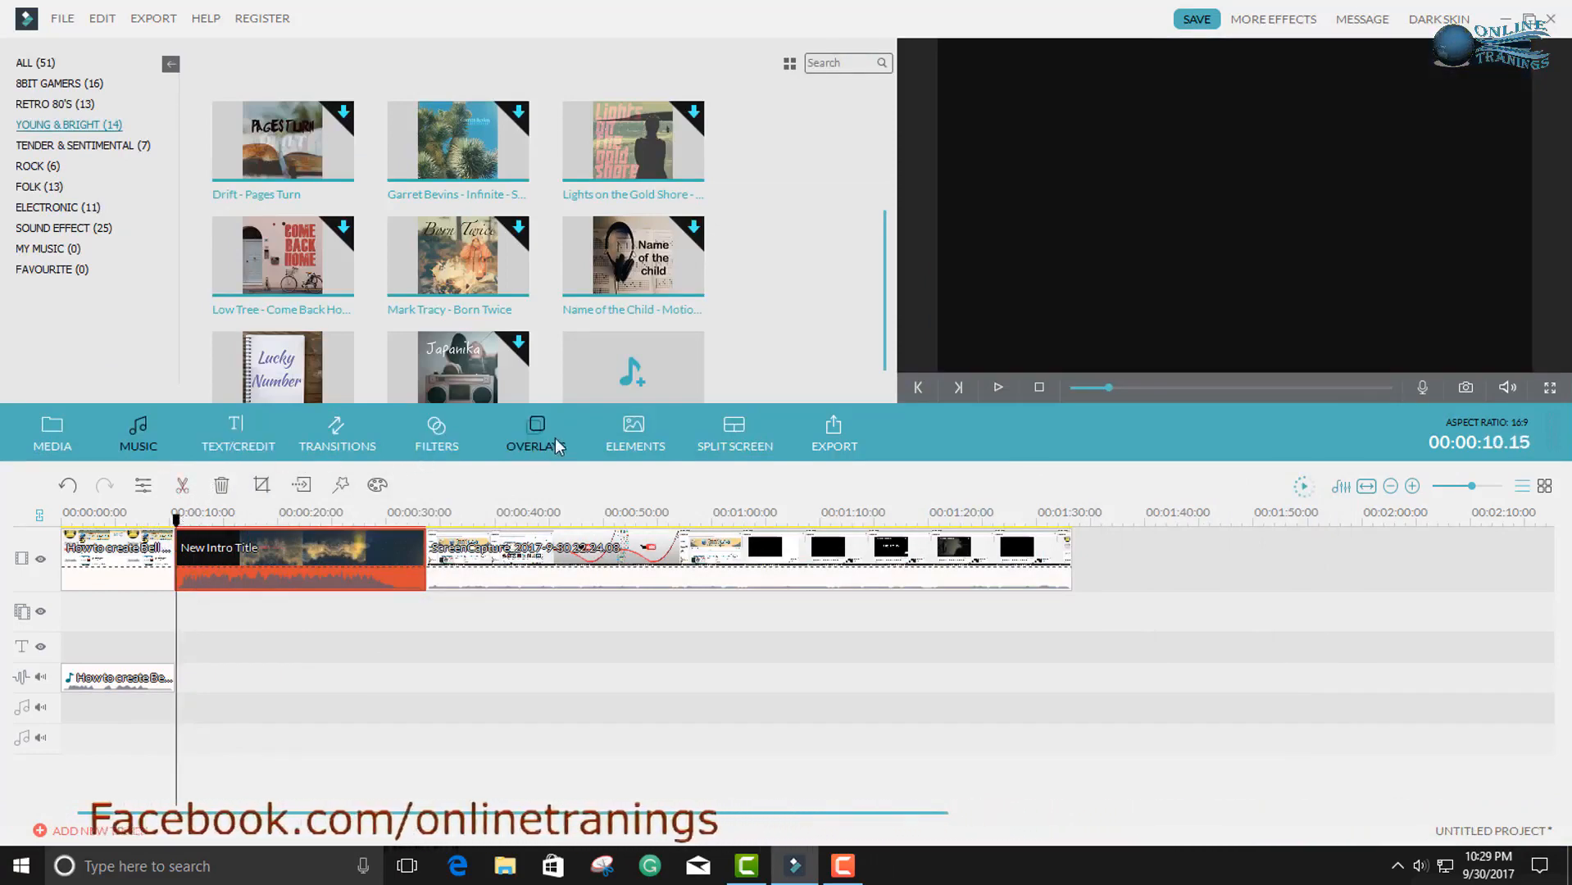
click(555, 428)
click(656, 441)
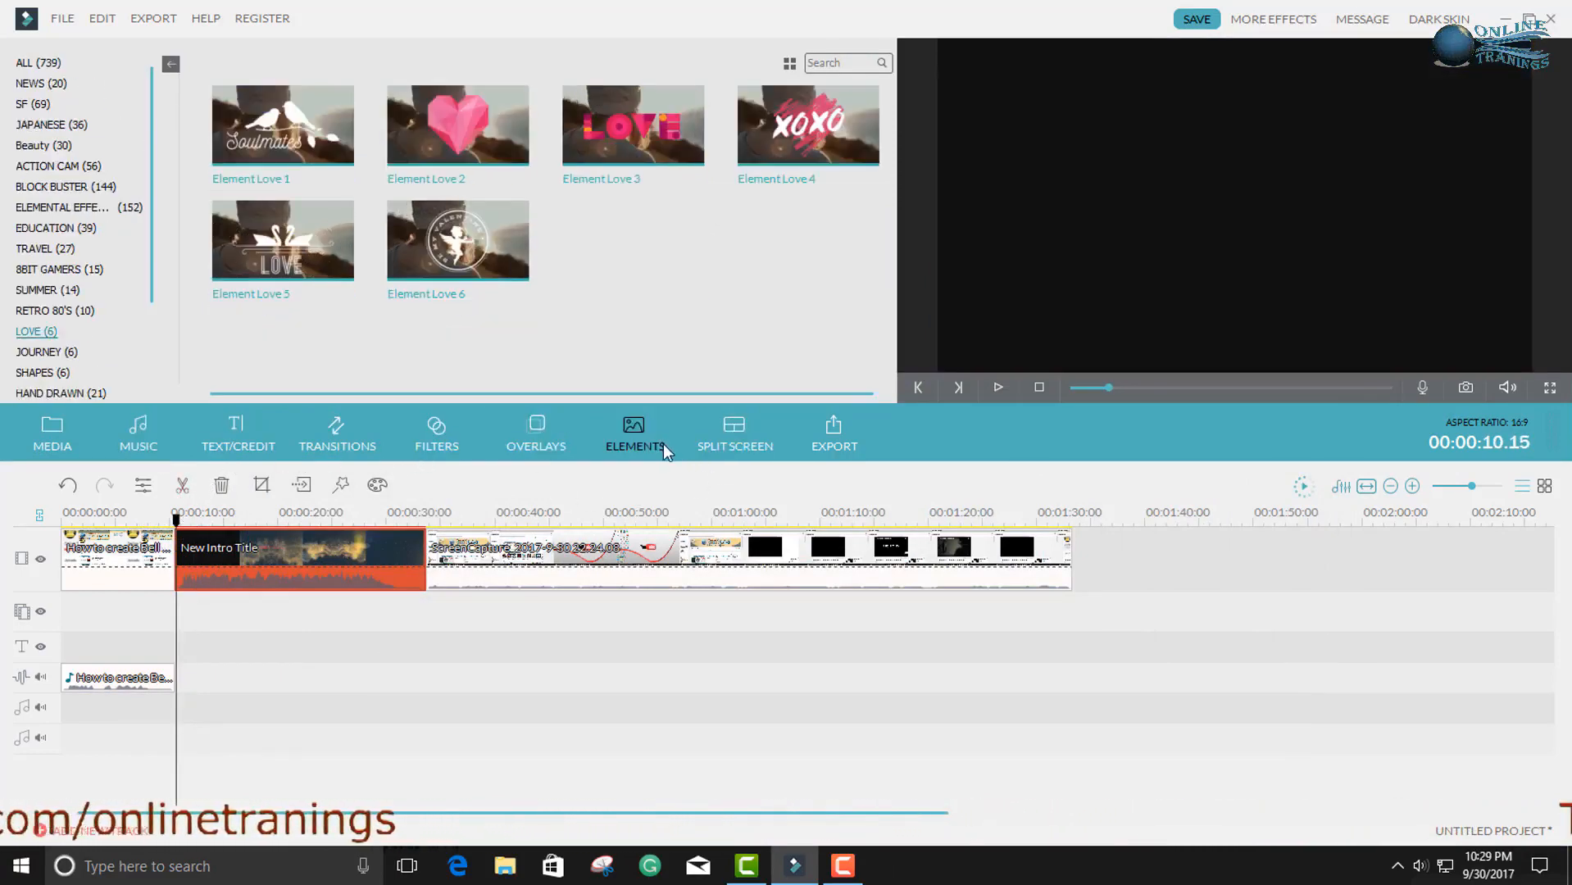
click(379, 446)
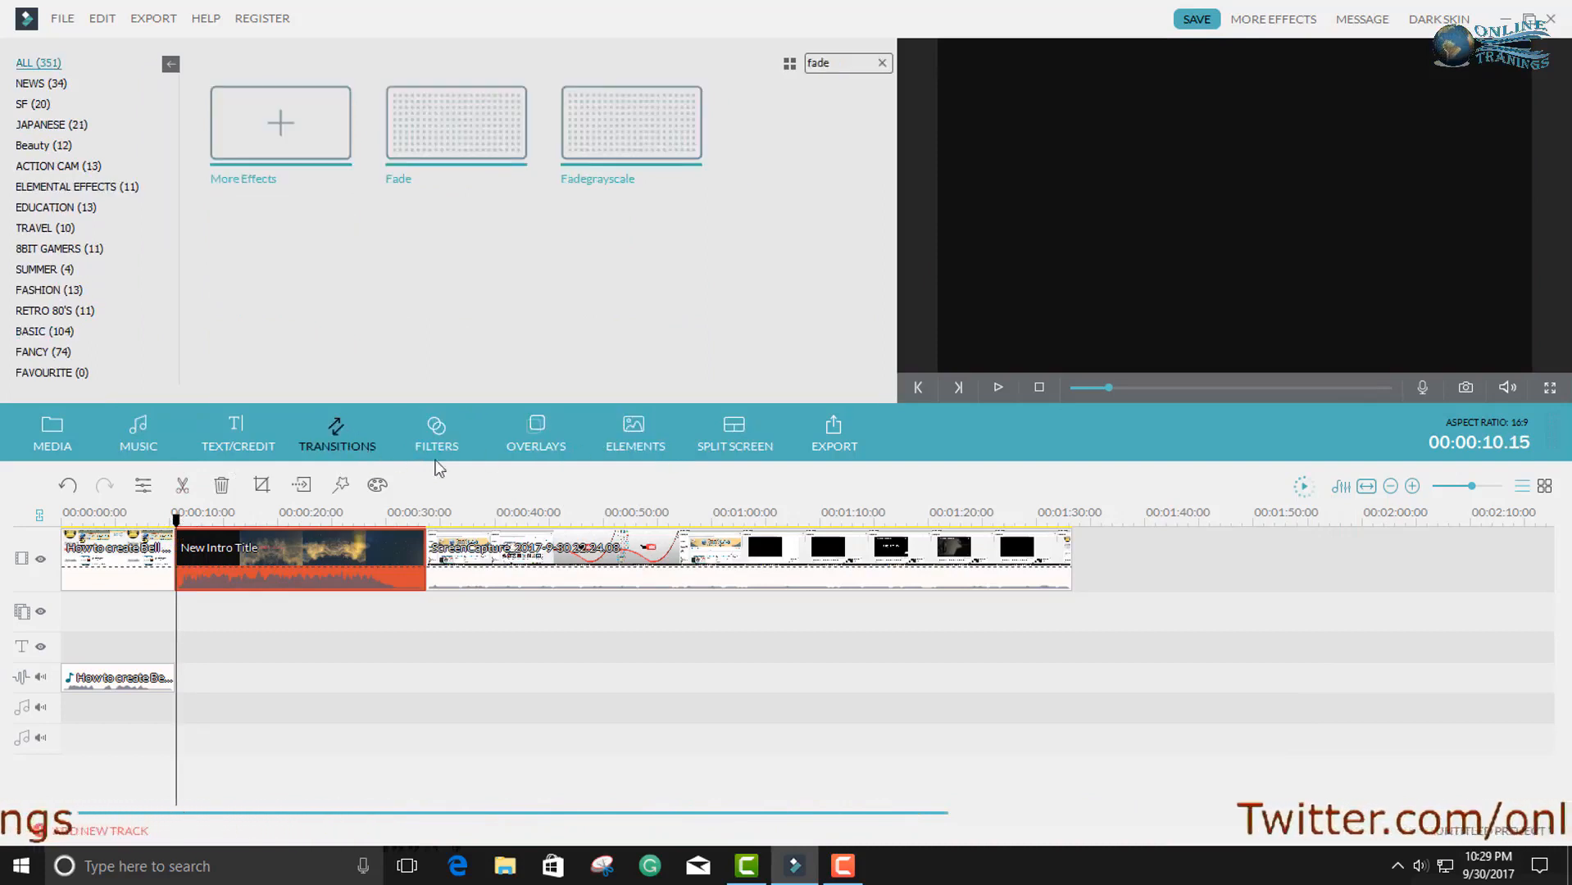
Step: Try to add a Fade transition at the cut between Bell Intro and New Intro Title
click(456, 126)
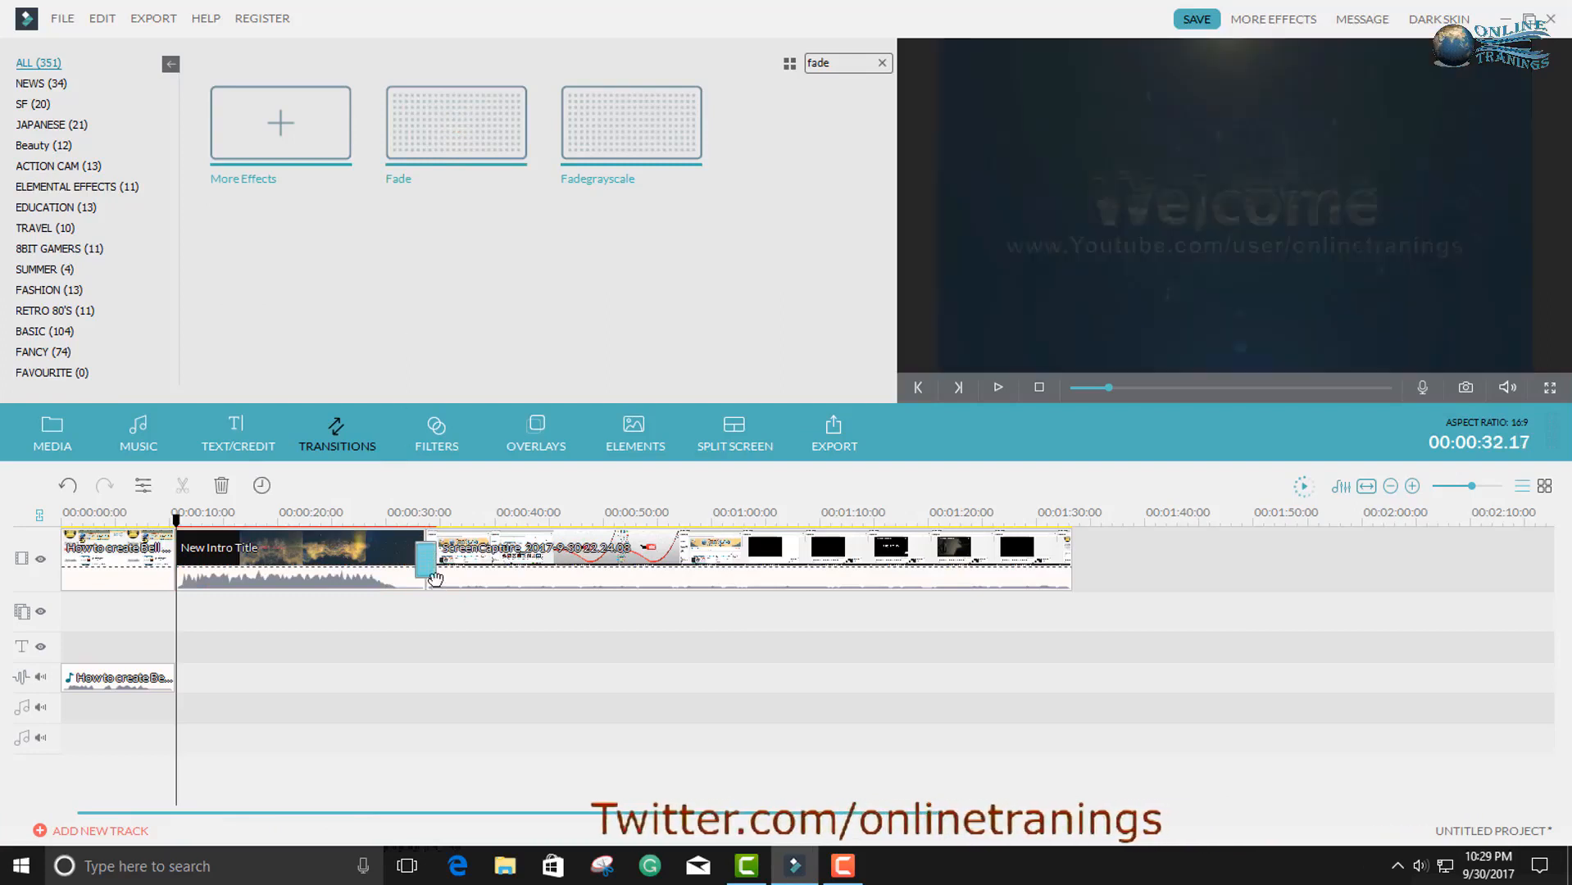
click(142, 515)
click(450, 121)
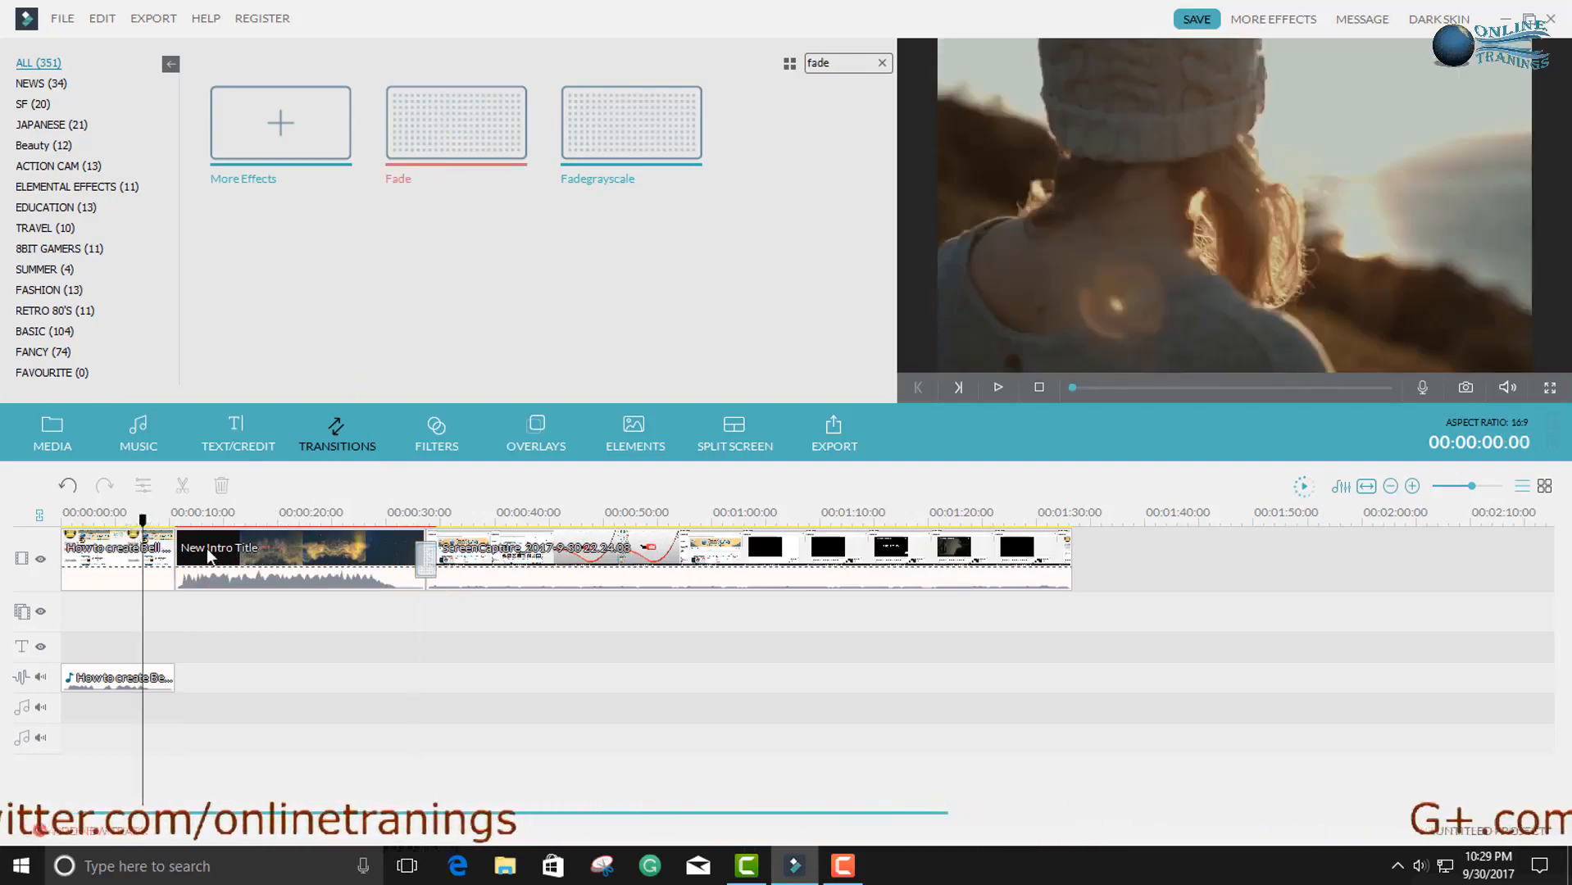
click(211, 555)
click(446, 136)
click(456, 127)
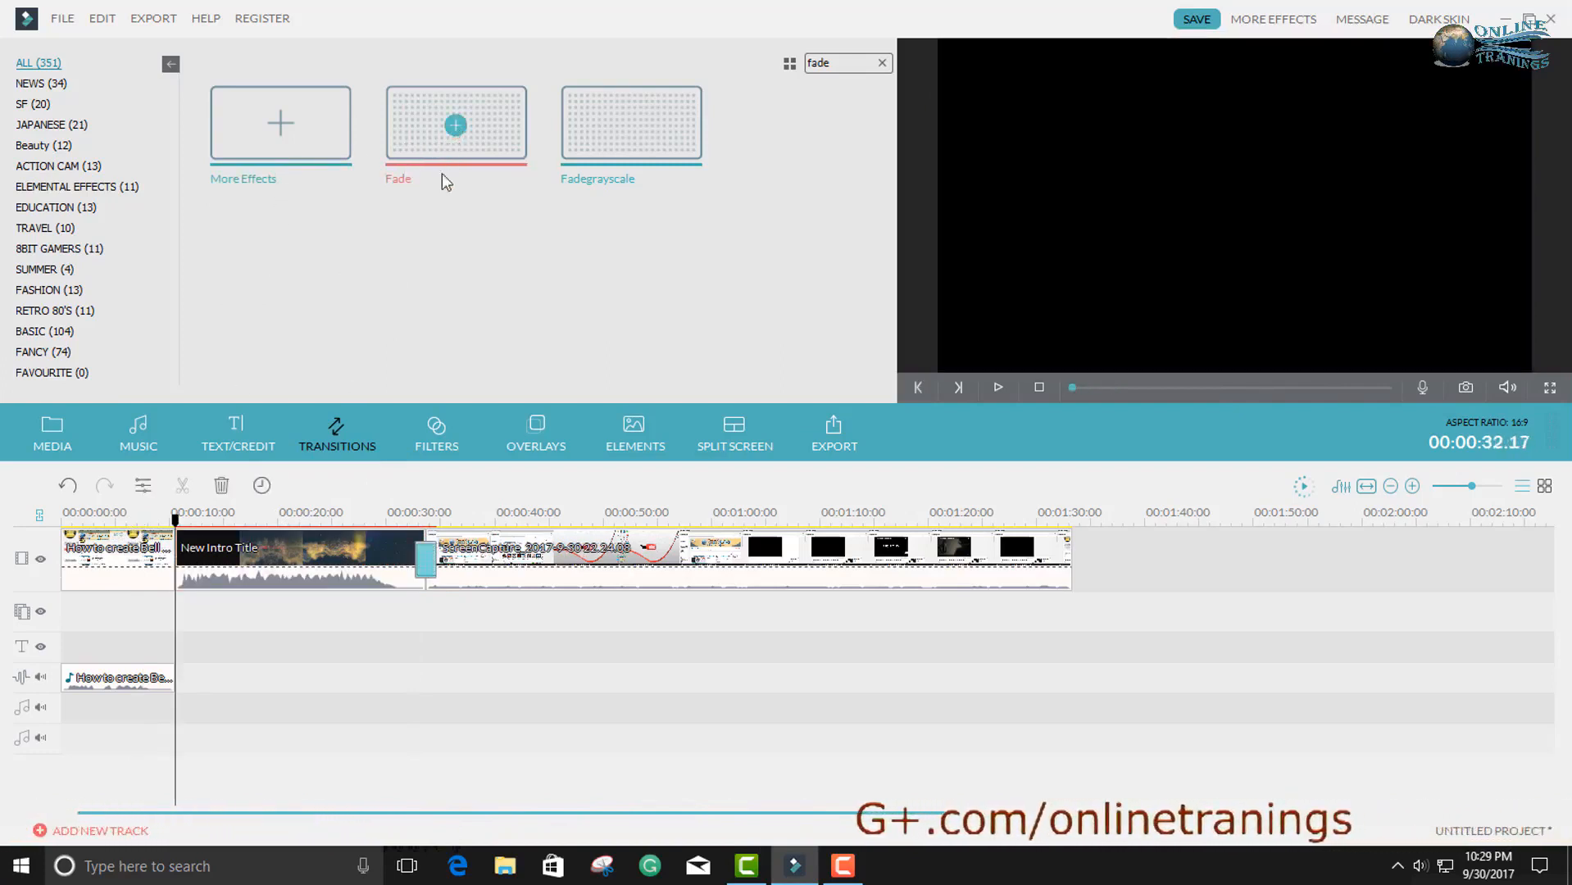
Step: Remove the Fade transition before the screen capture and place a Fade between Bell Intro and New Intro Title
click(421, 588)
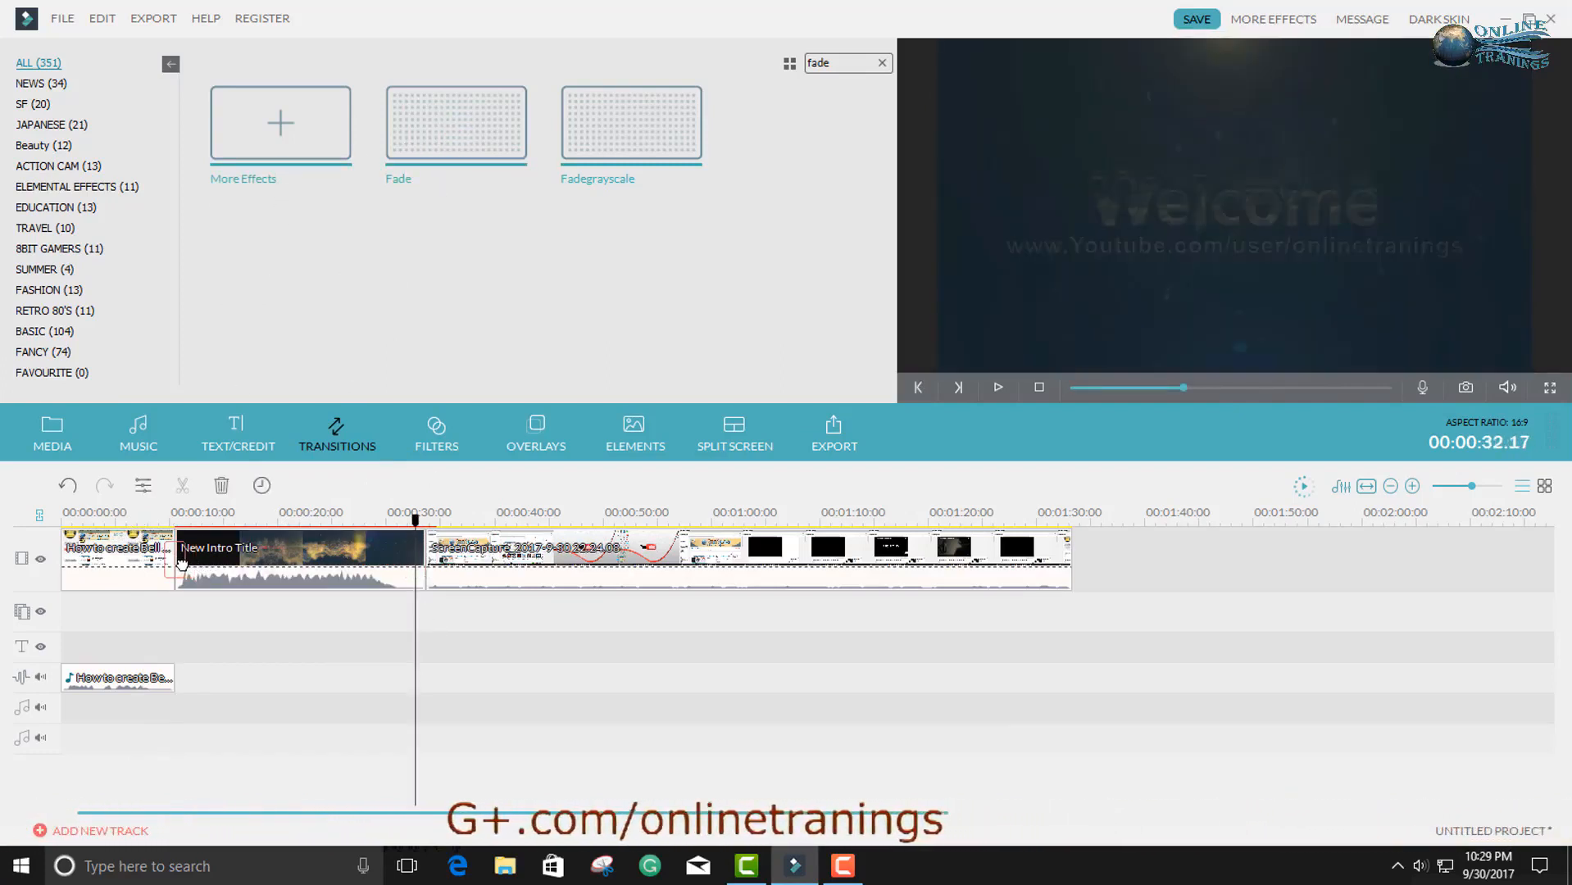
drag(182, 564, 179, 564)
click(463, 131)
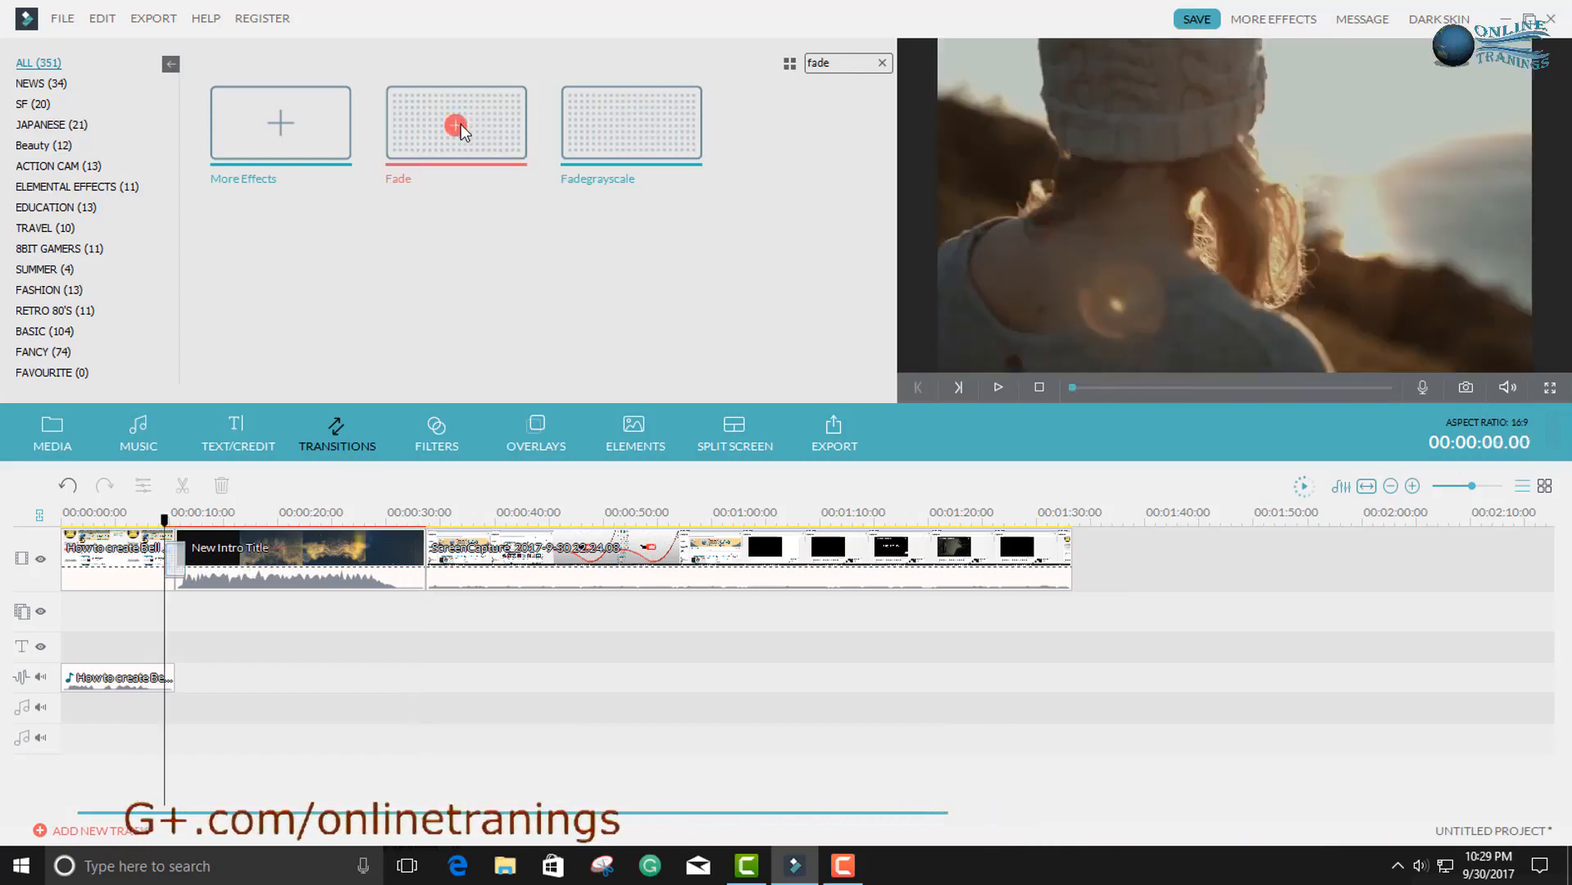
Step: Add a Fade transition at the cut between New Intro Title and the screen capture
drag(423, 514, 428, 513)
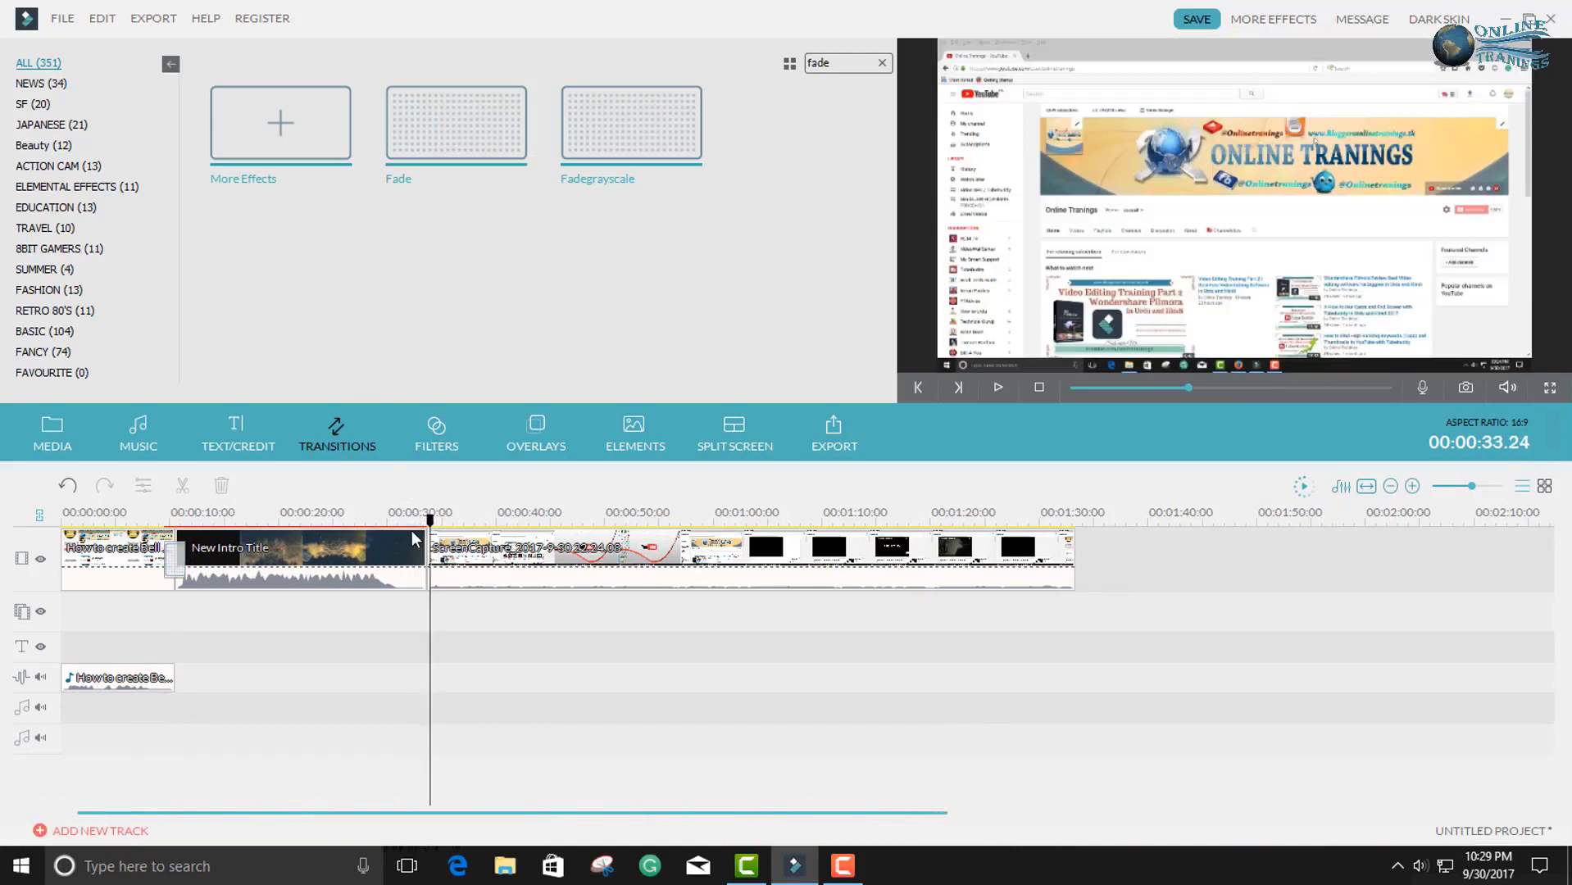
click(416, 536)
click(431, 547)
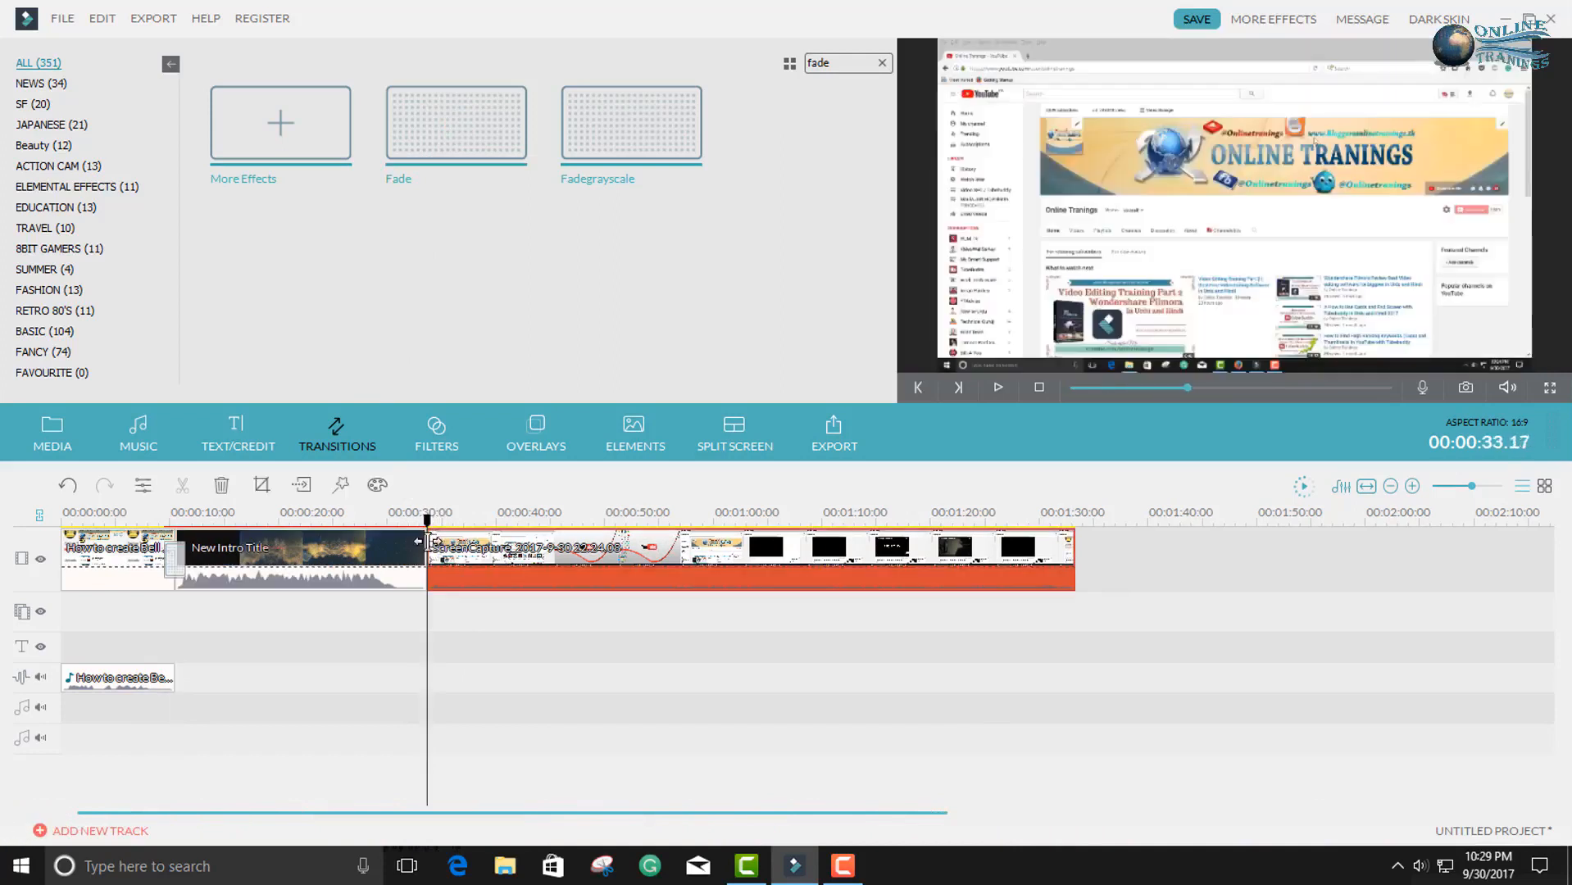
click(452, 131)
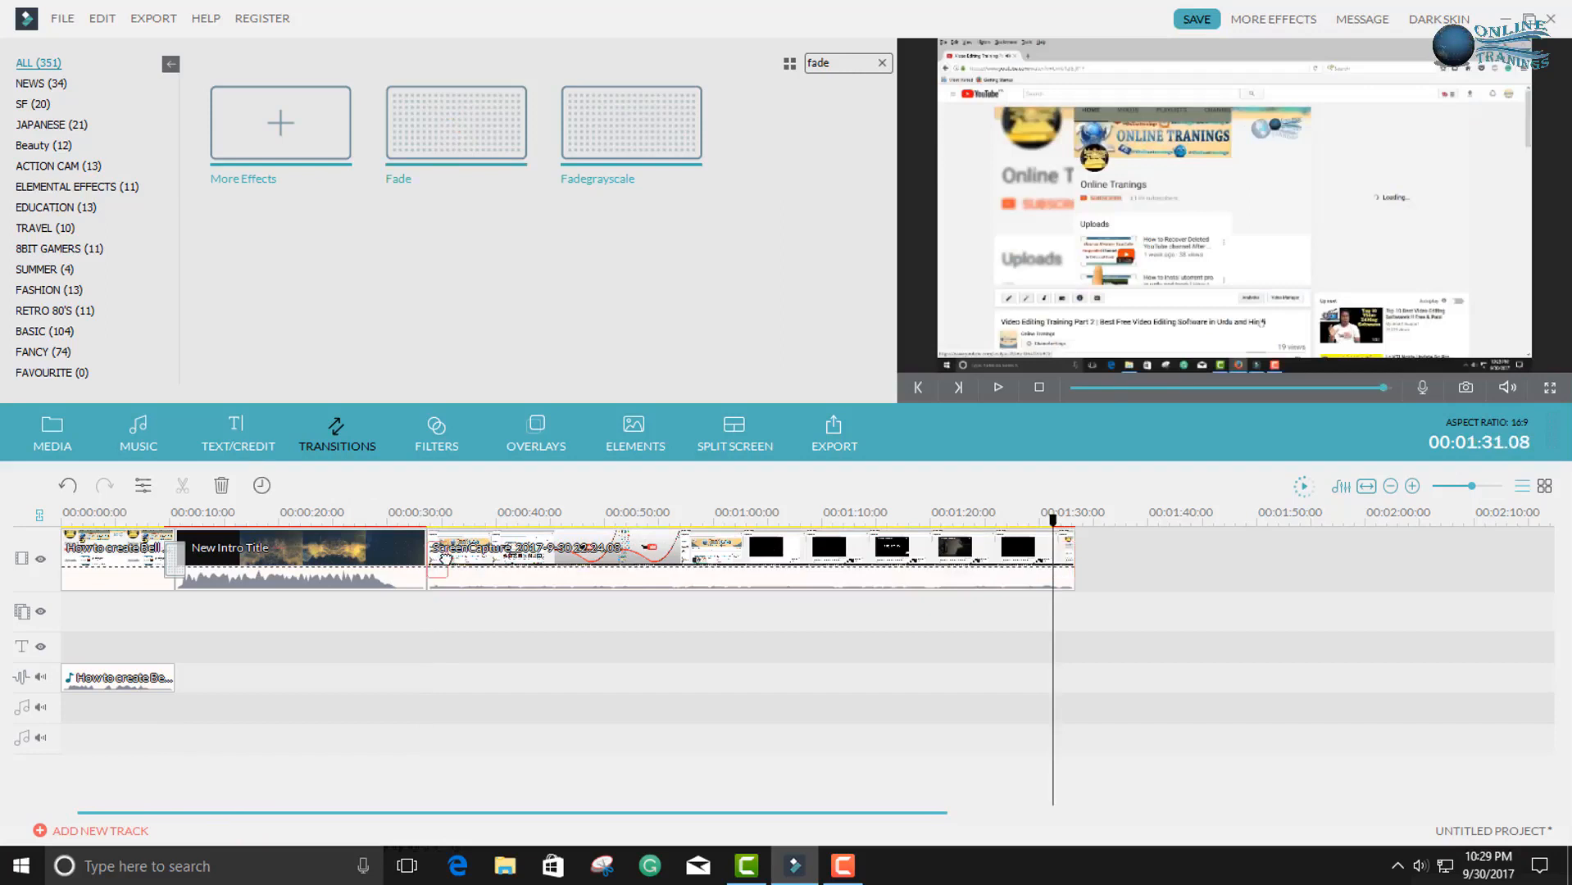
drag(503, 538, 513, 521)
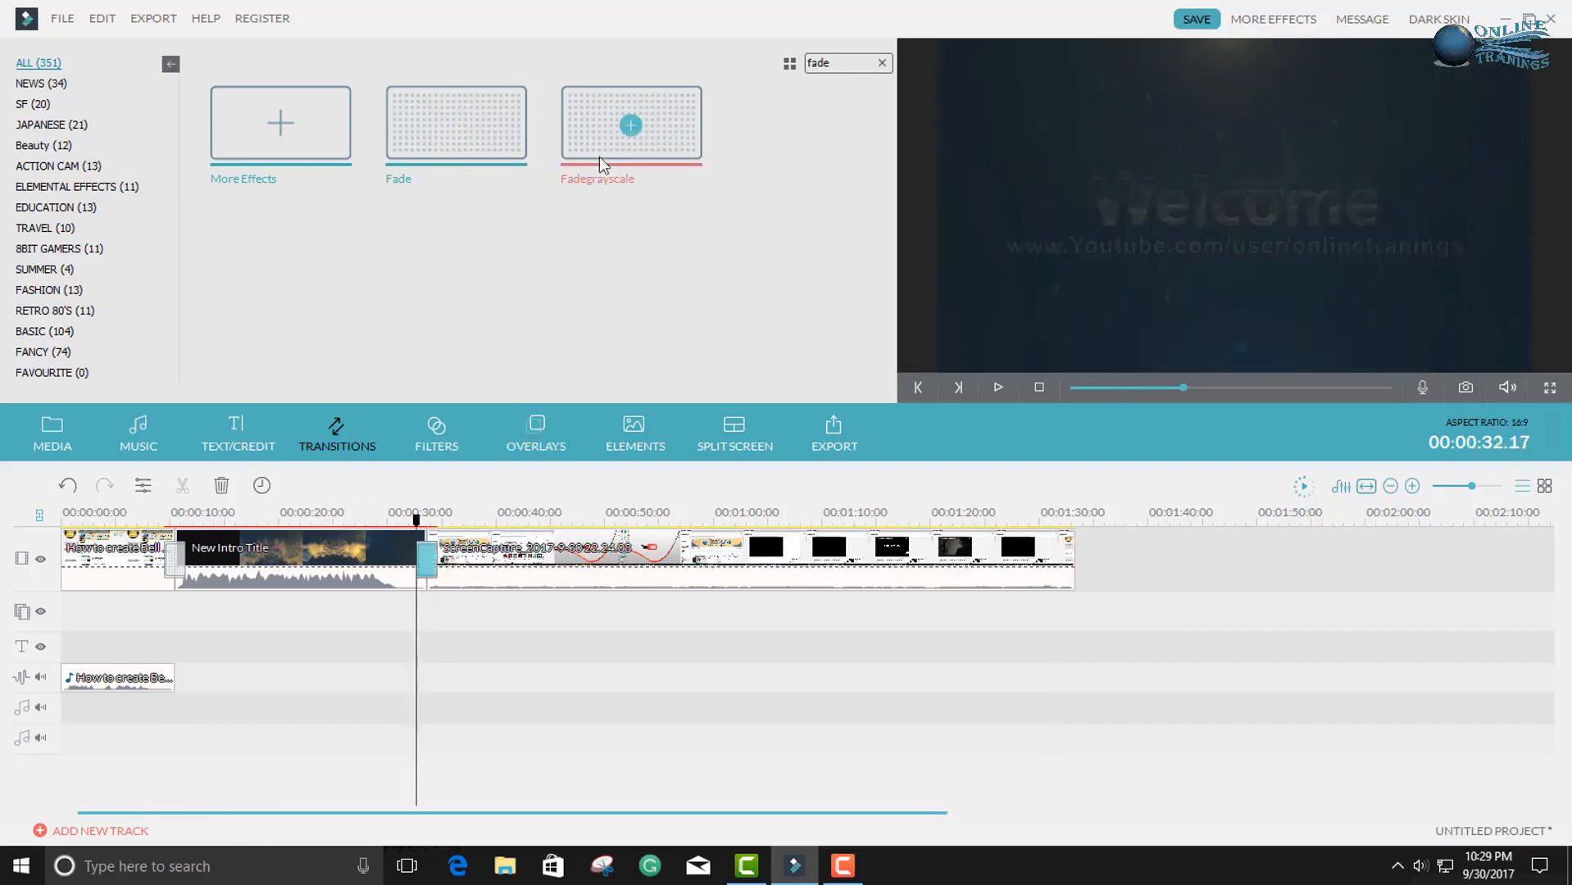
Step: Apply Fadegrayscale at the cut between New Intro Title and the screen capture, and play the transition
click(631, 130)
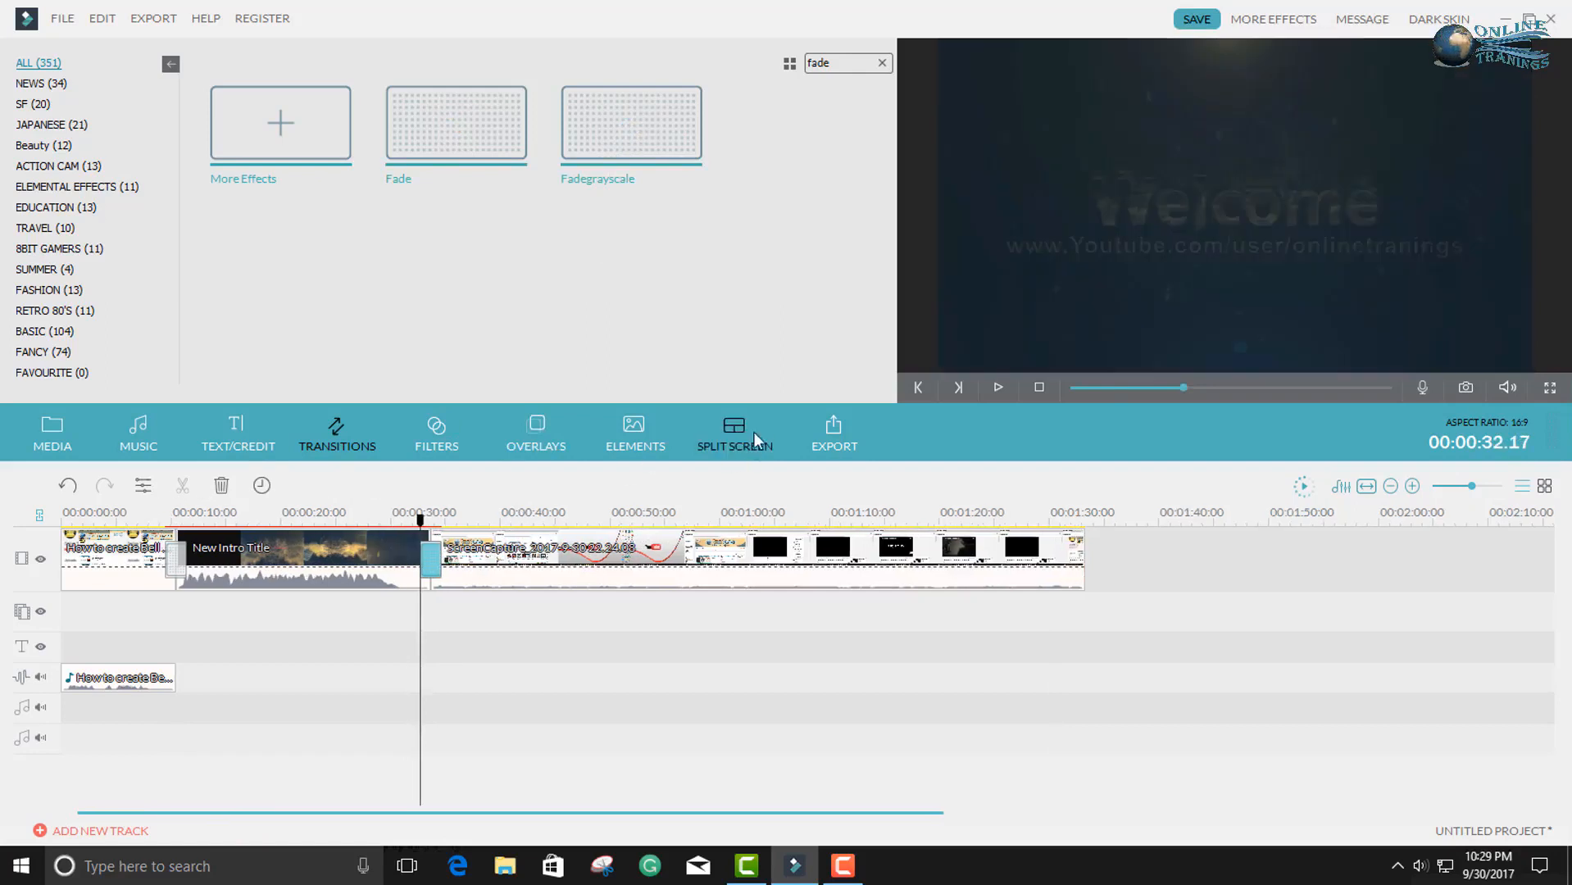
click(1003, 387)
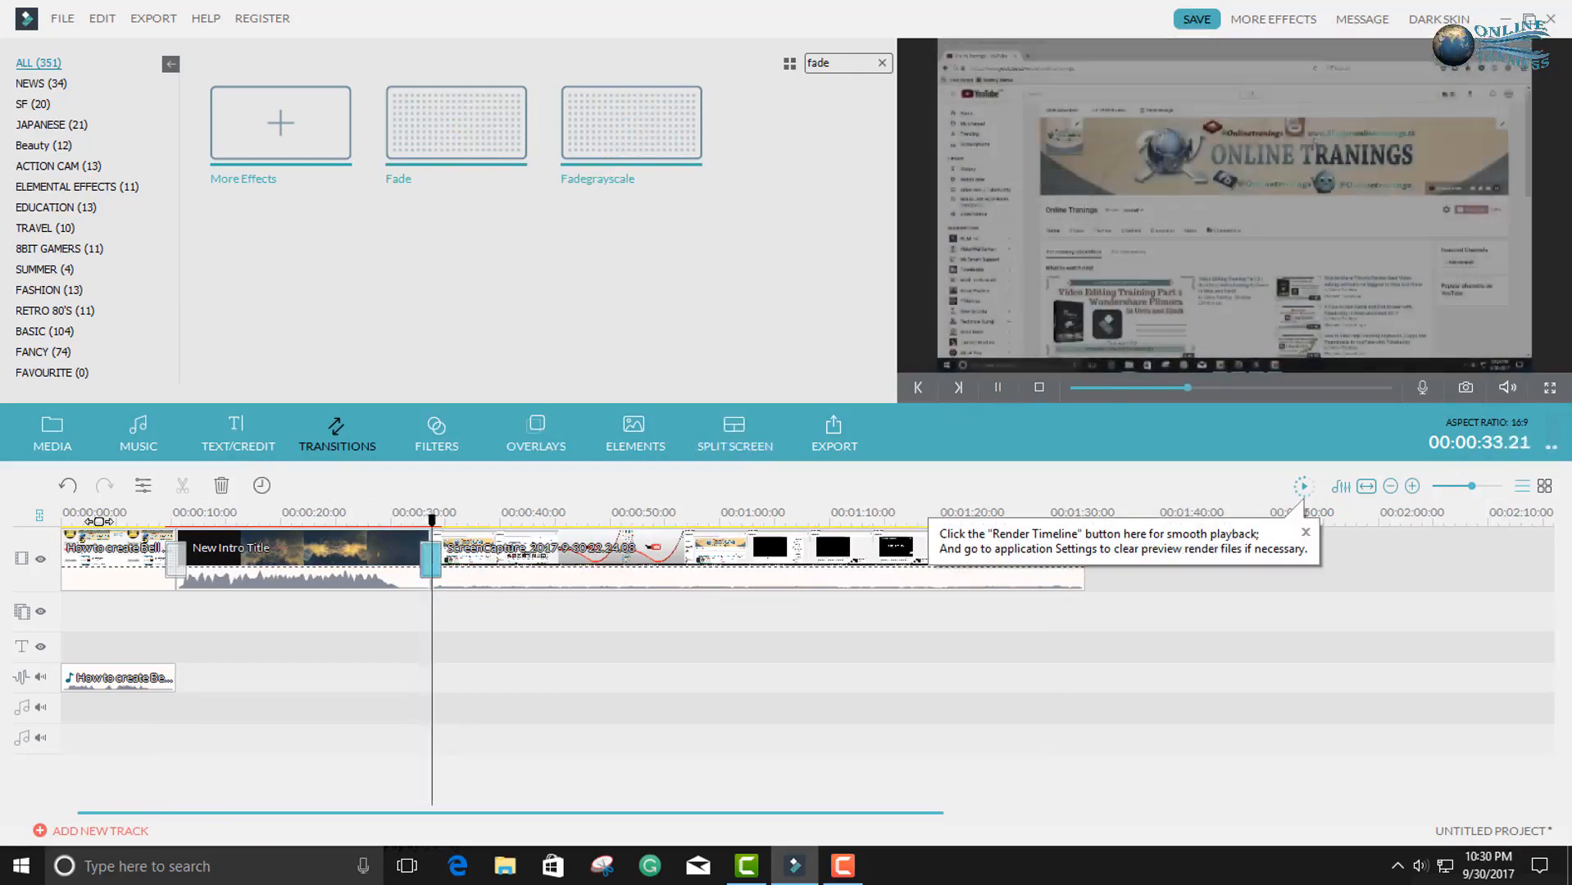
Step: Play the timeline from Bell Intro into New Intro Title, adjusting the preview playback volume, and pause
click(121, 523)
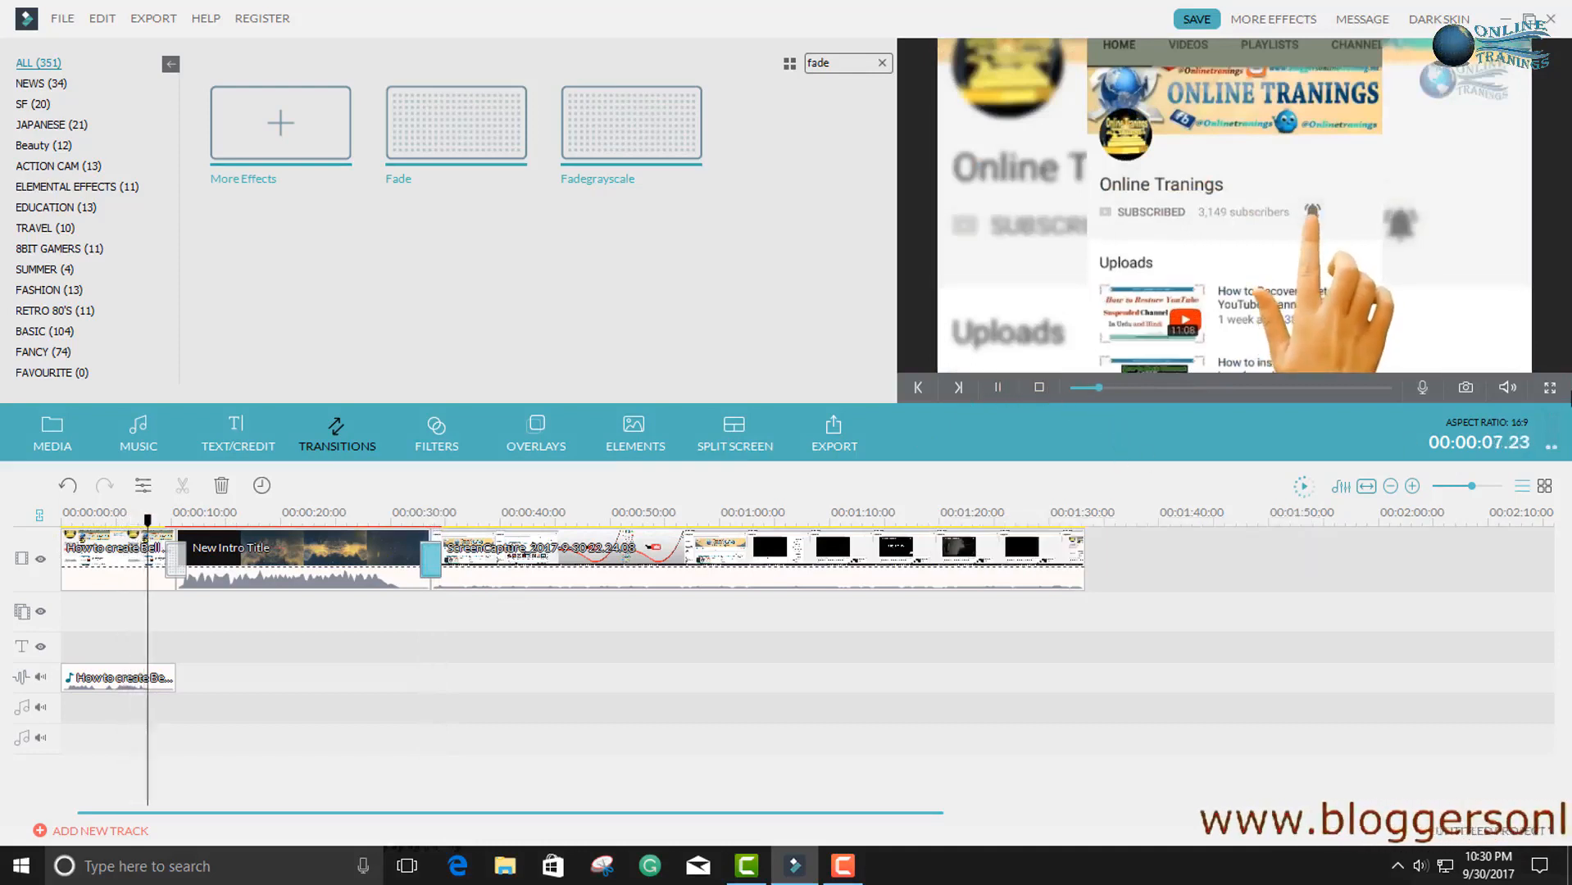
click(1508, 387)
drag(1517, 348, 1511, 331)
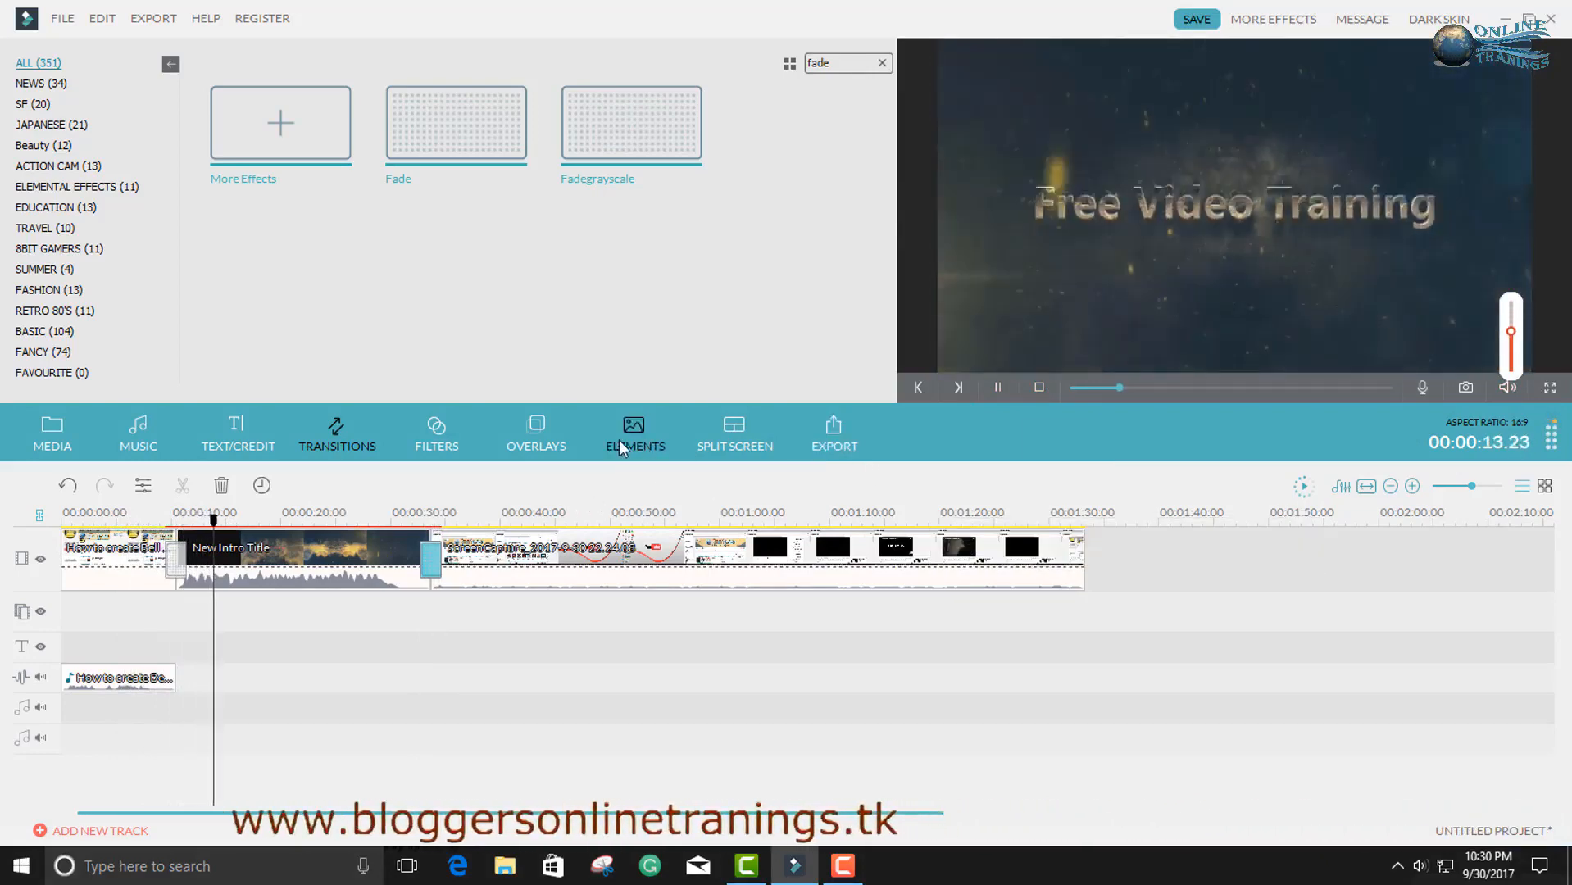
click(997, 386)
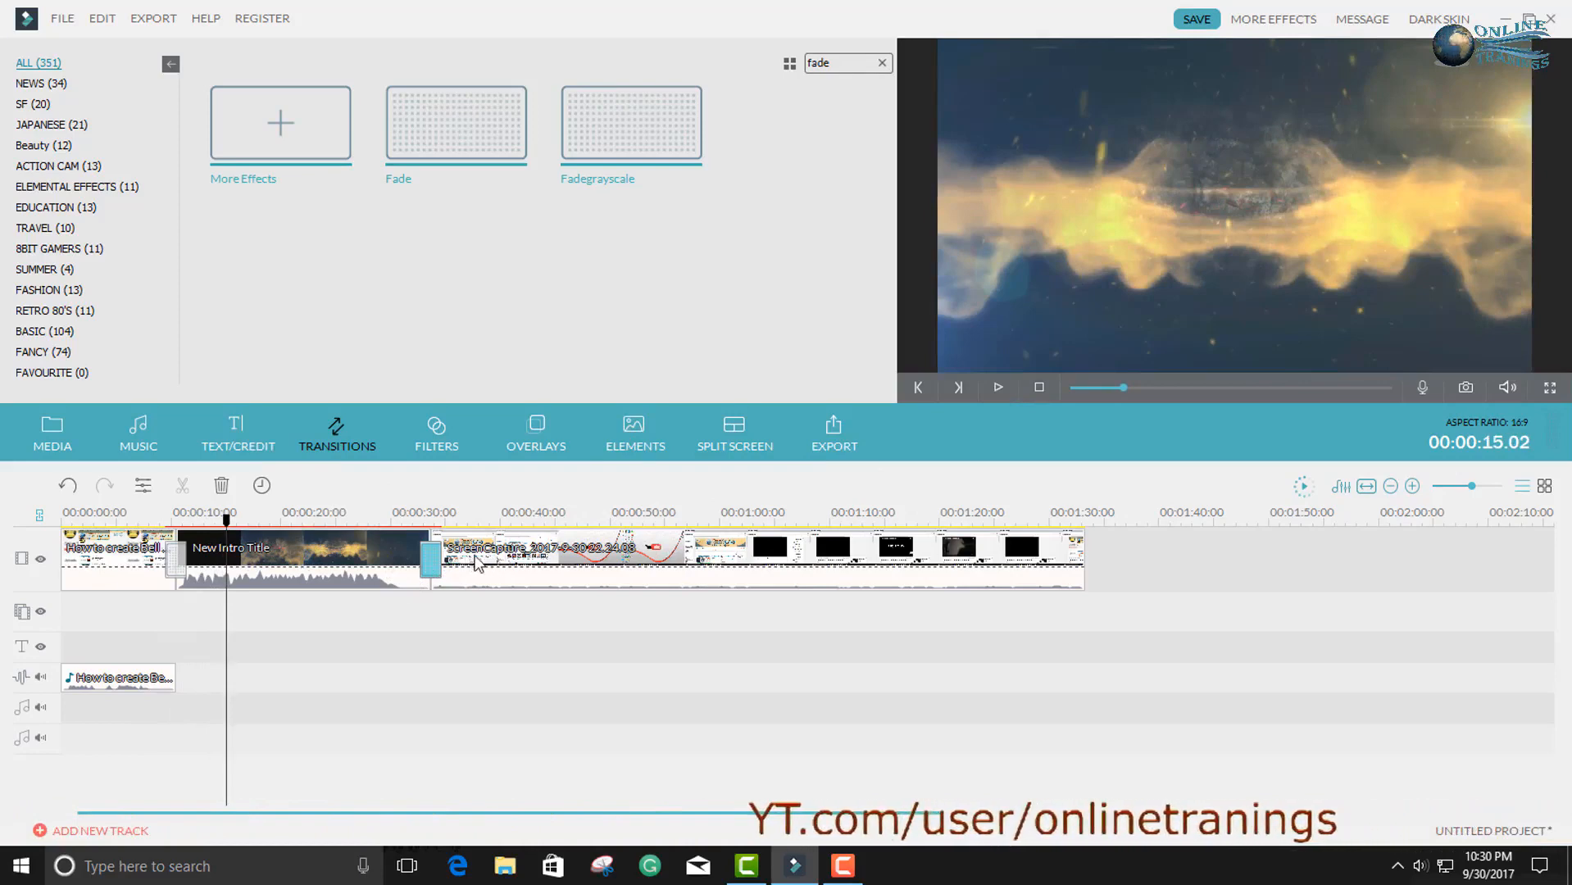
Step: Add the Young & Bright track Perfect Muse - Lucky Number as background music at the start of the screen capture, and play it
click(432, 511)
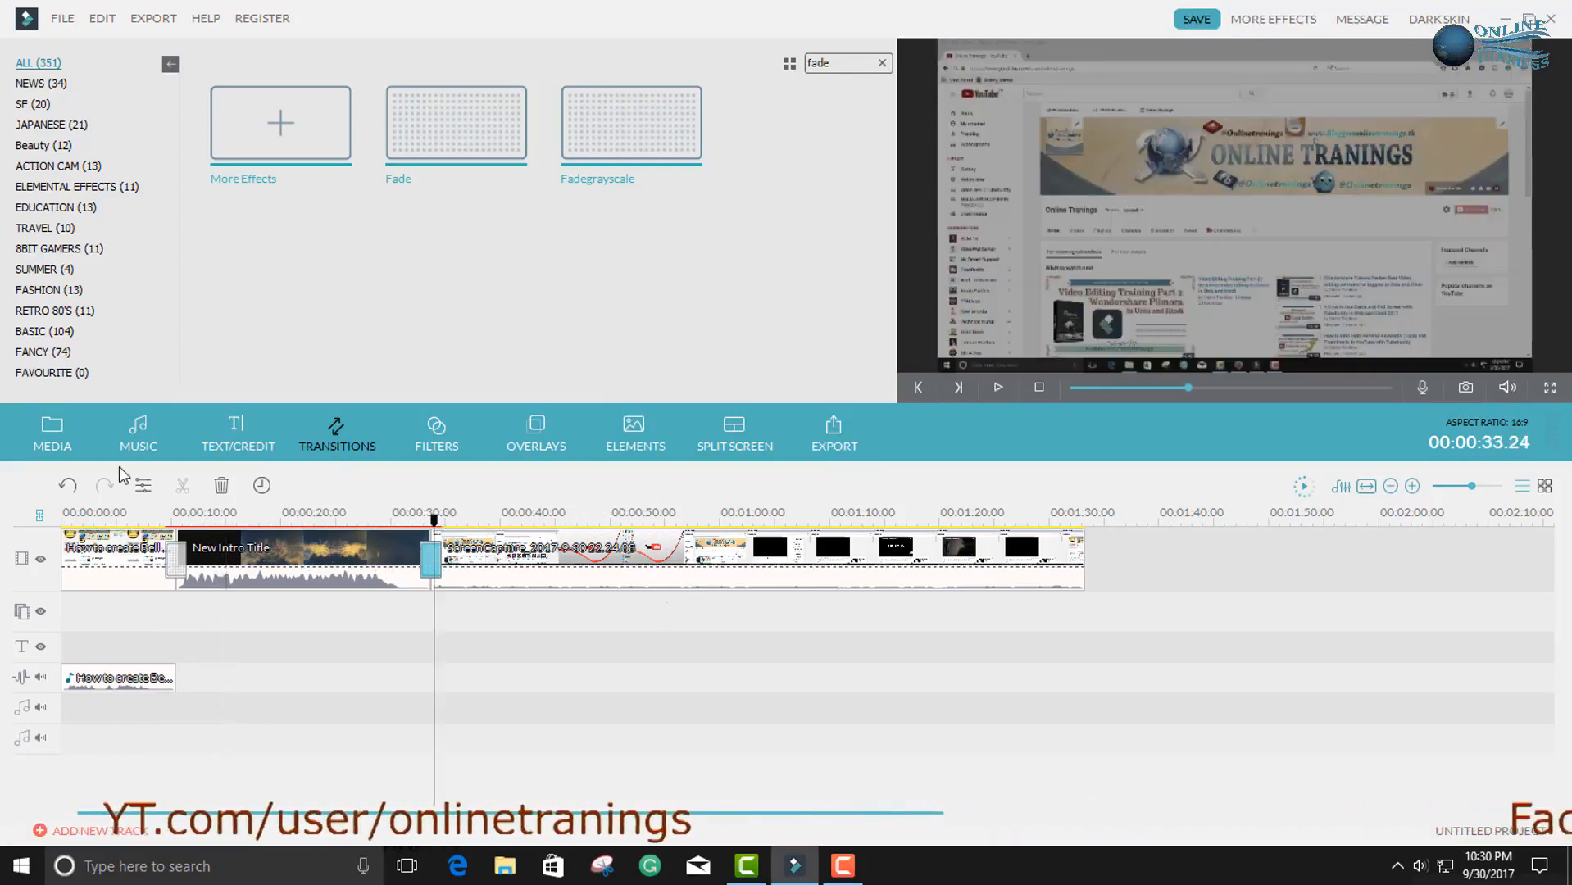
click(136, 442)
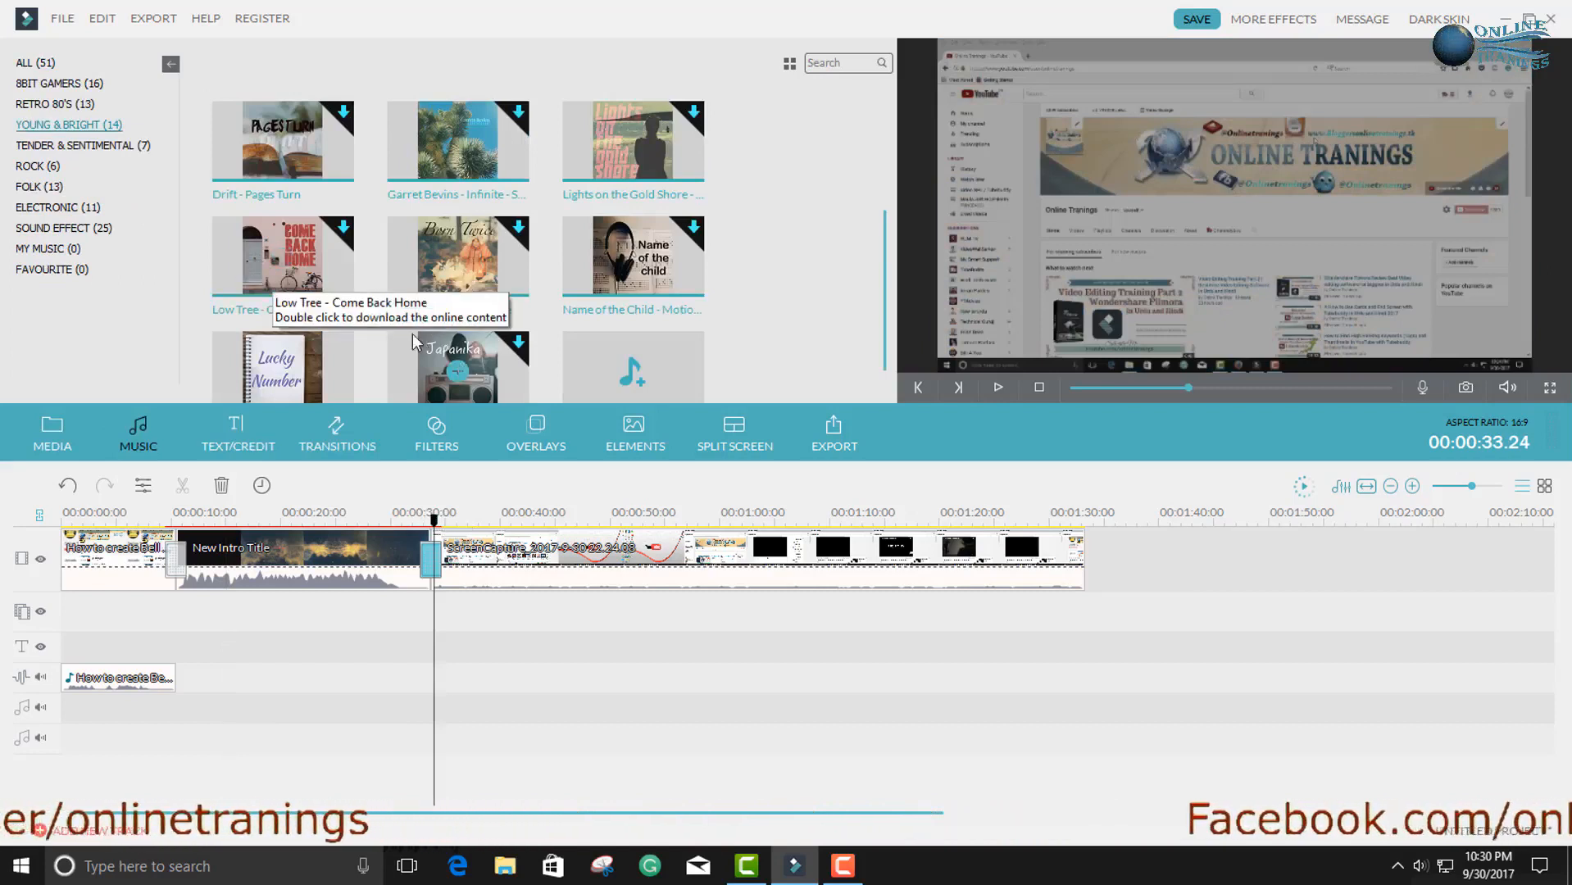
scroll(573, 271, down, 1)
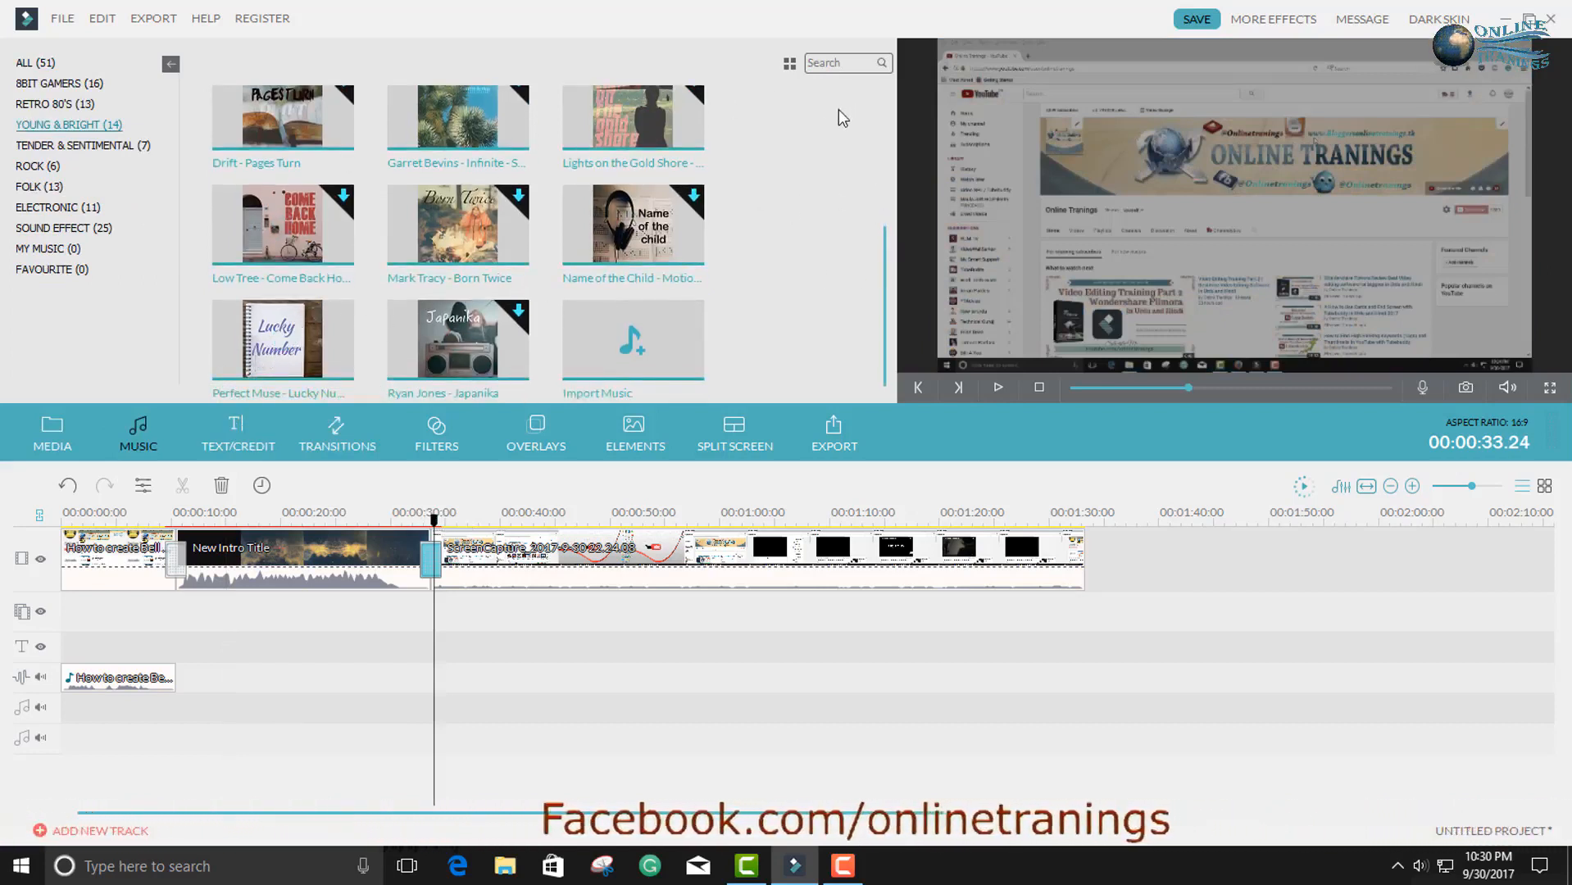
click(885, 111)
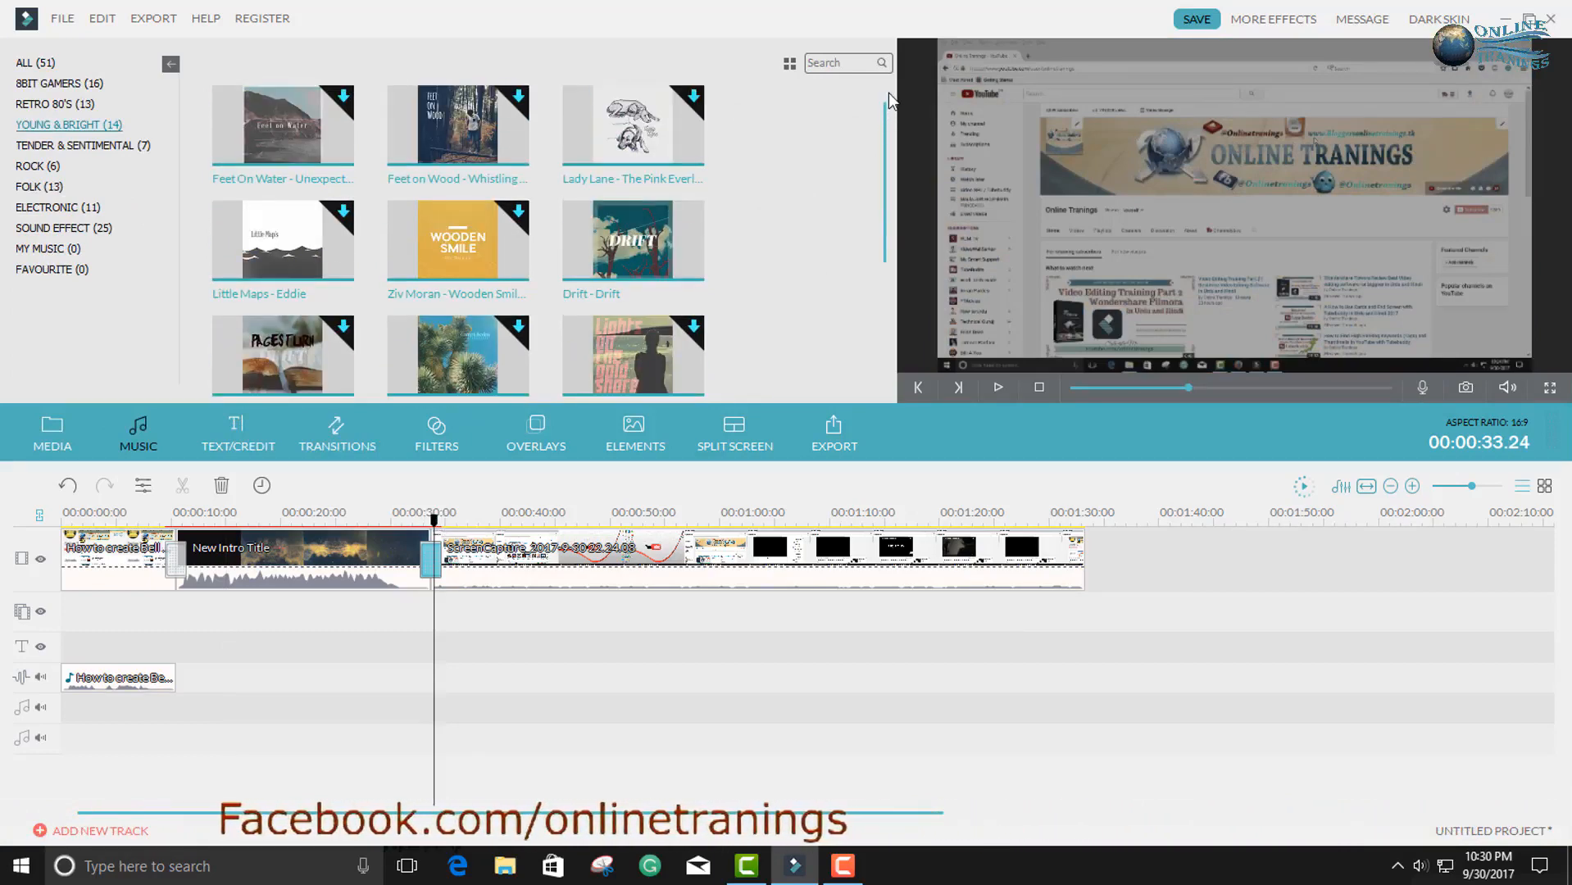
drag(886, 102, 870, 260)
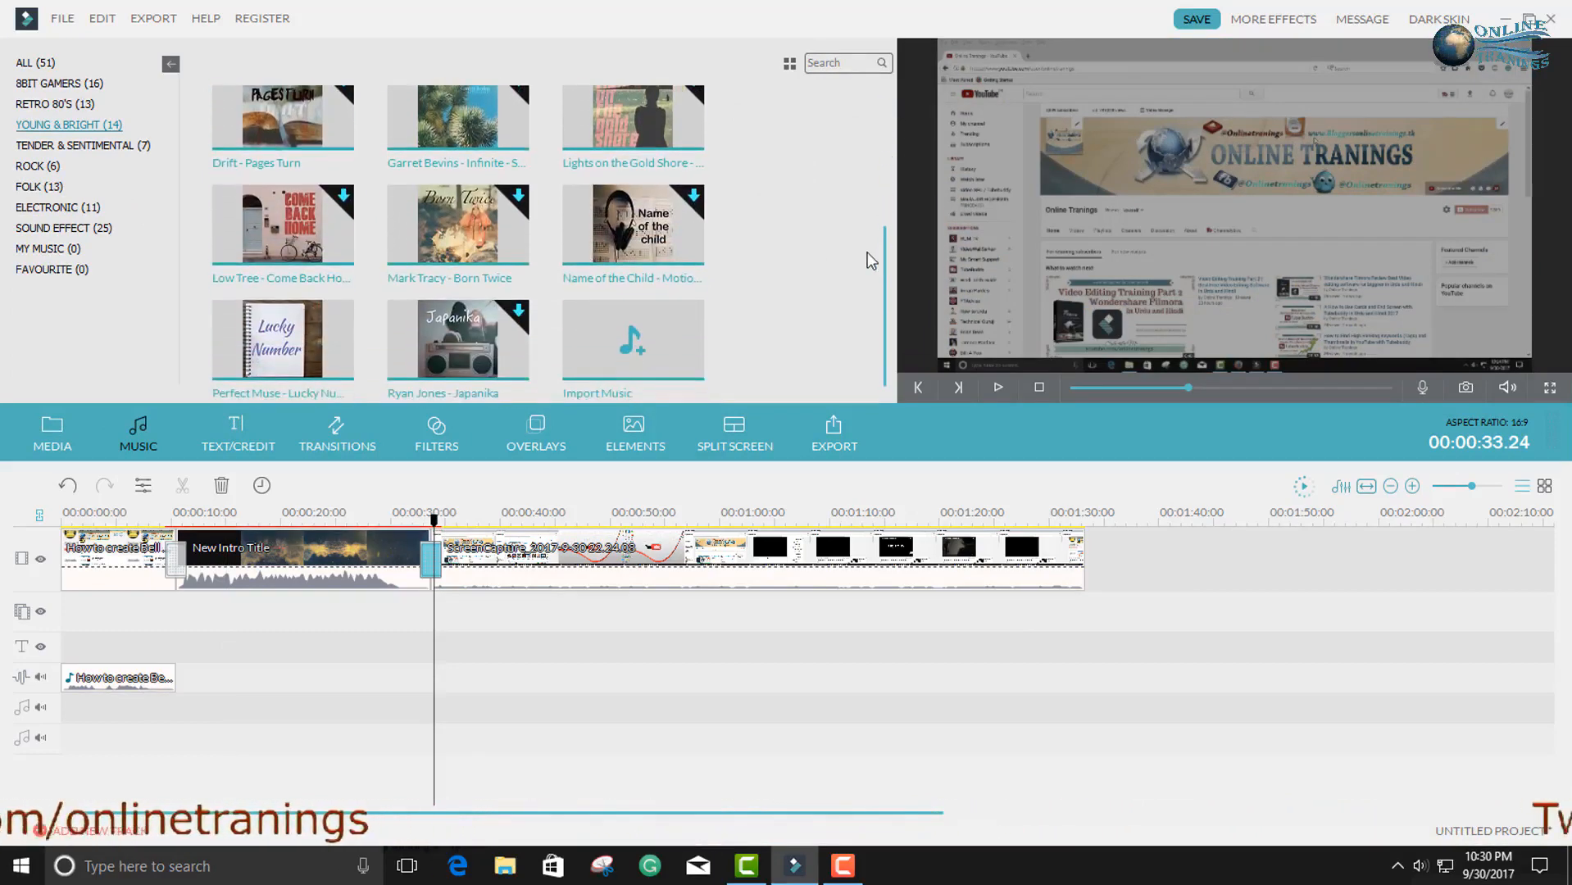
click(282, 341)
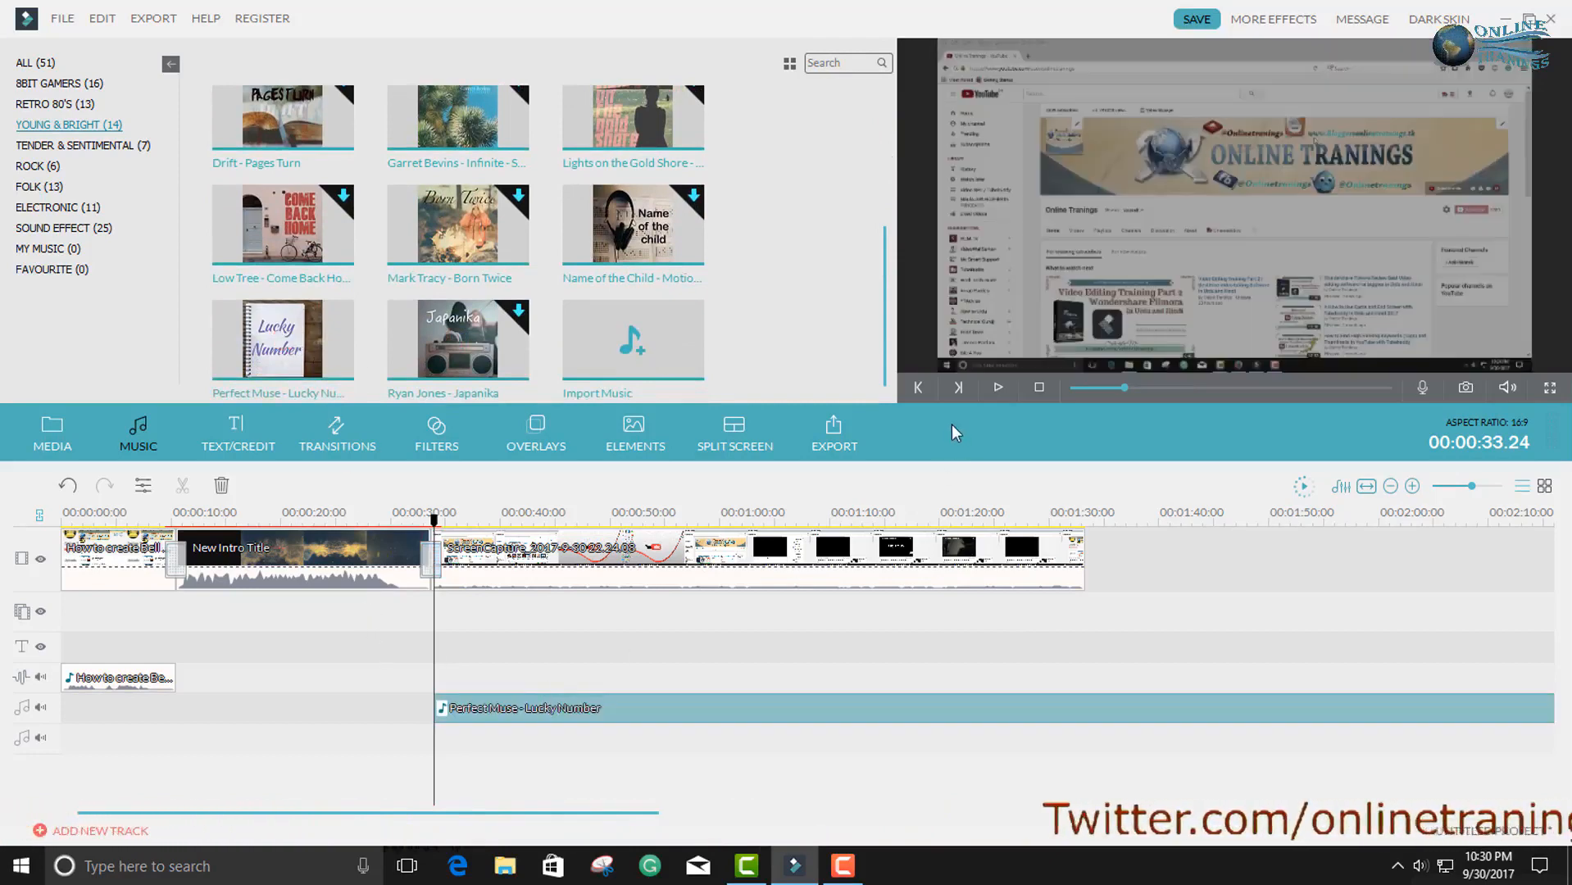
click(997, 388)
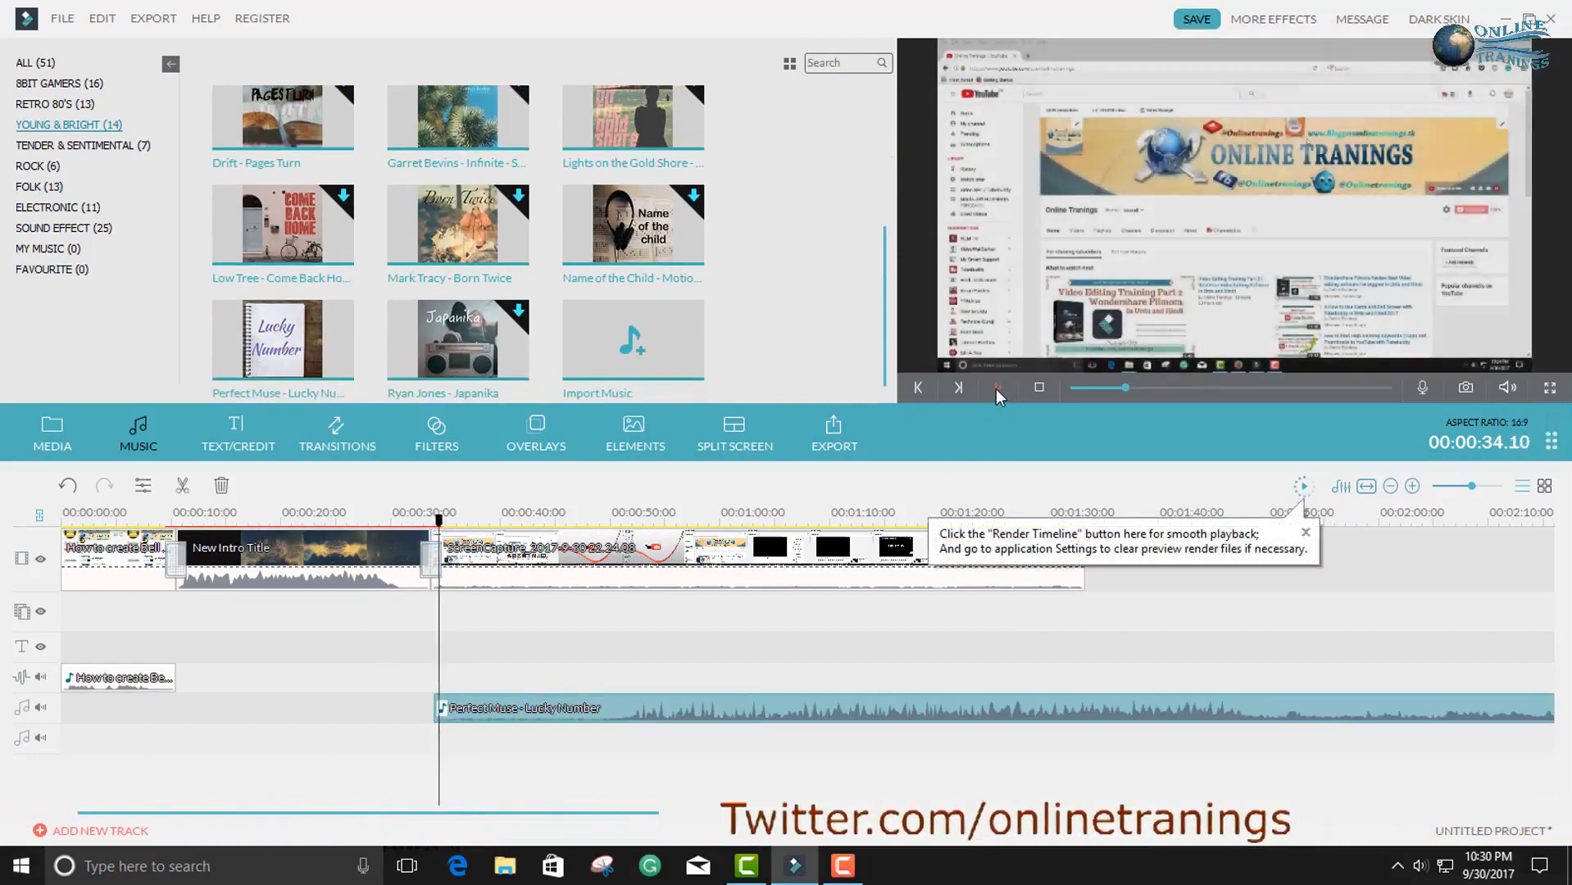
Step: Move the Lucky Number music clip earlier so it starts under New Intro Title, and play the screen capture with it
drag(545, 712, 457, 715)
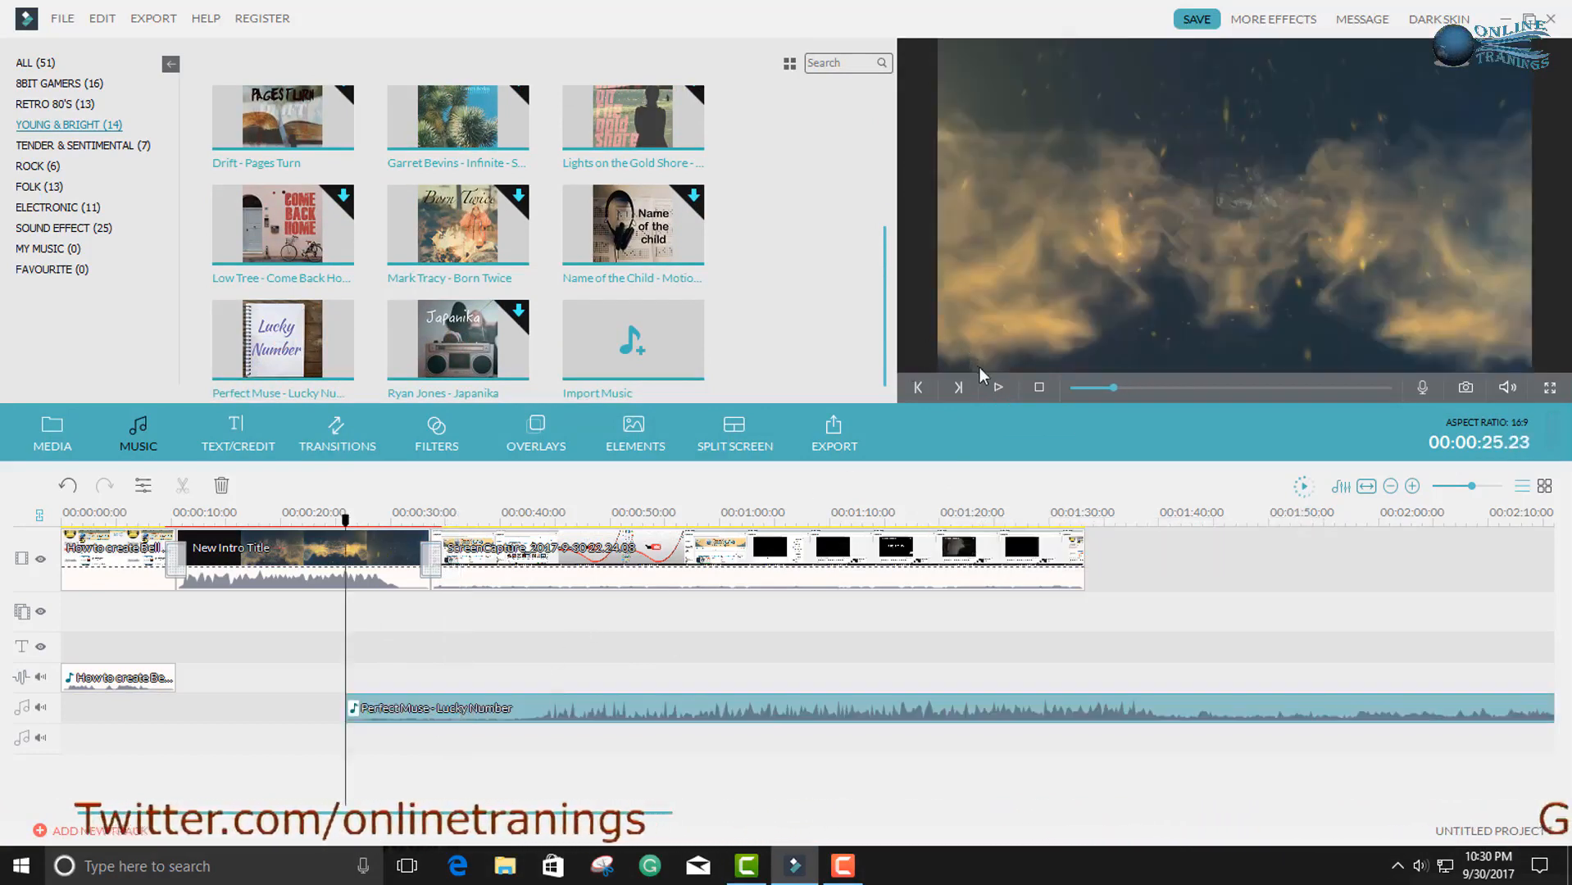
click(996, 387)
click(447, 519)
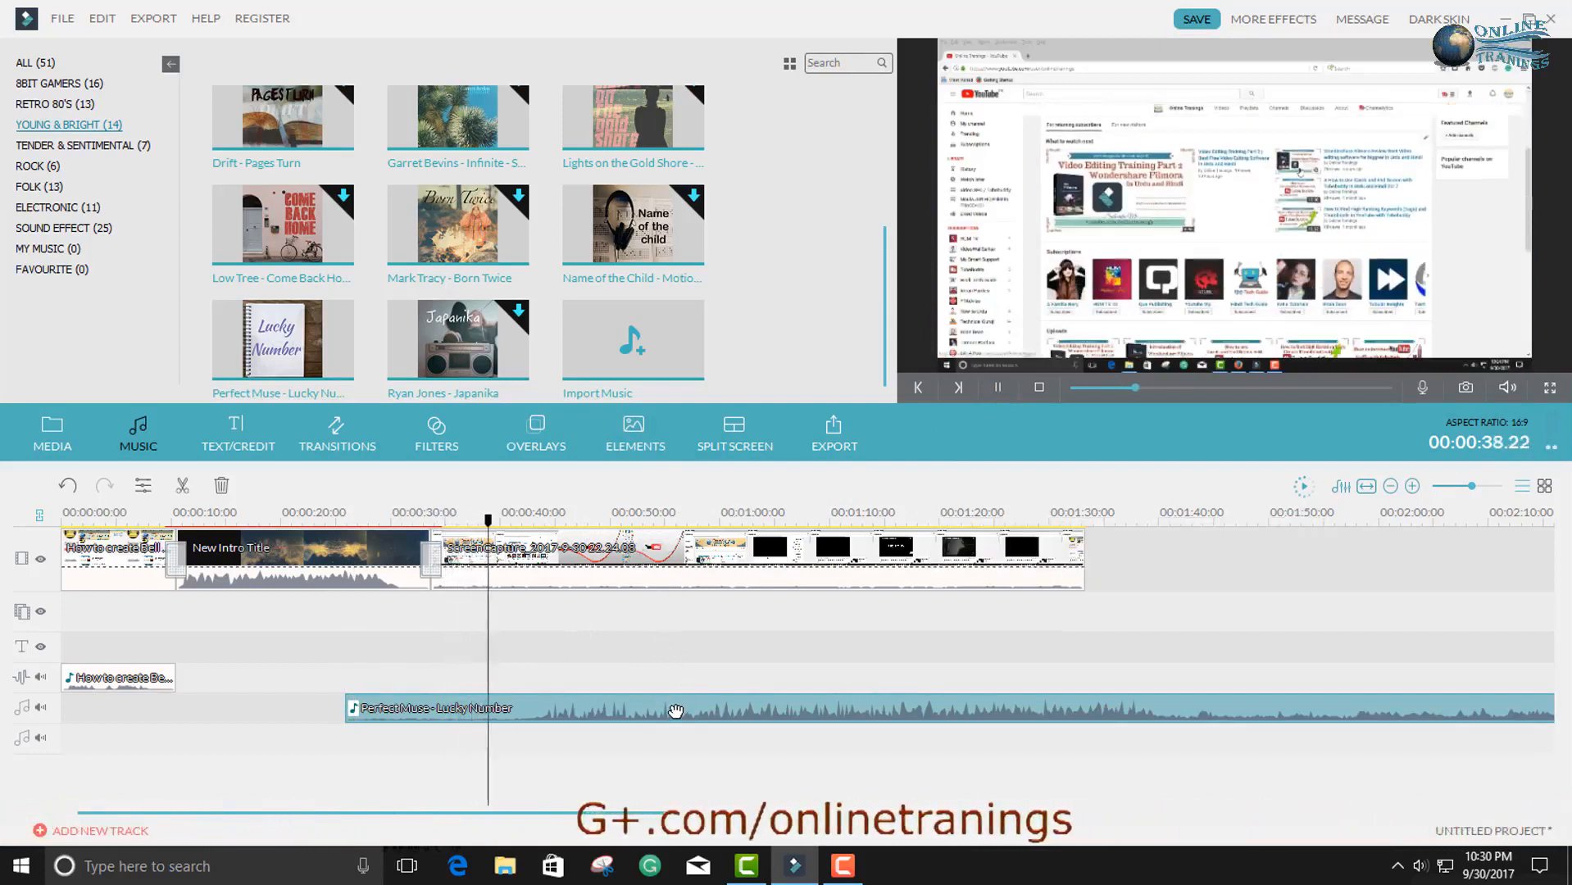
drag(675, 711, 579, 717)
drag(554, 593, 554, 594)
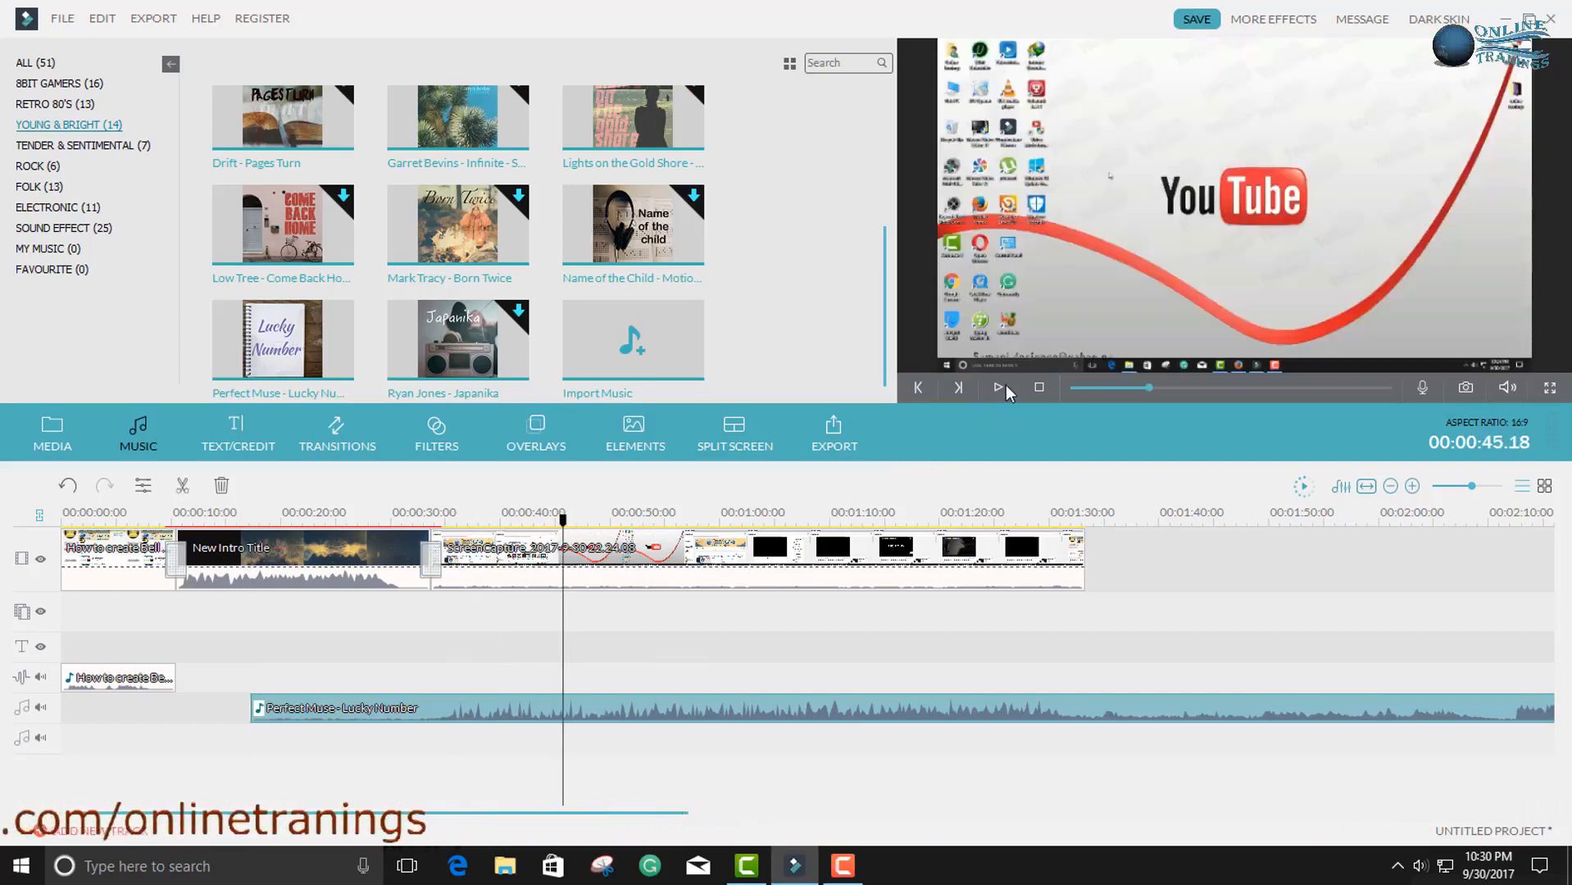
click(1000, 387)
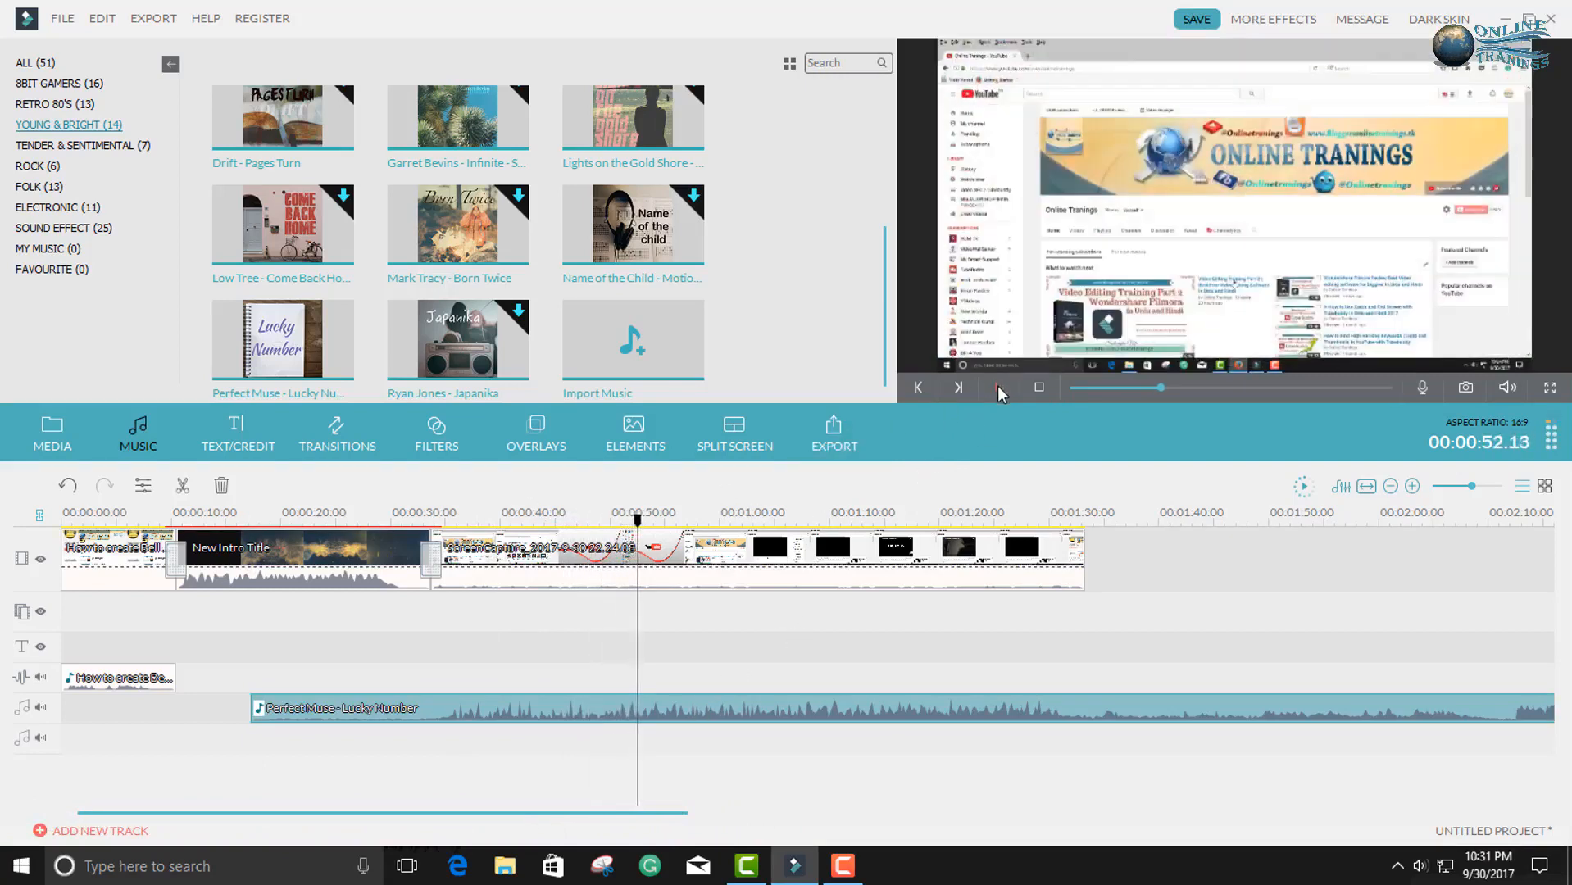
Step: Set the Lucky Number music clip's volume to 48 and play the result
click(143, 488)
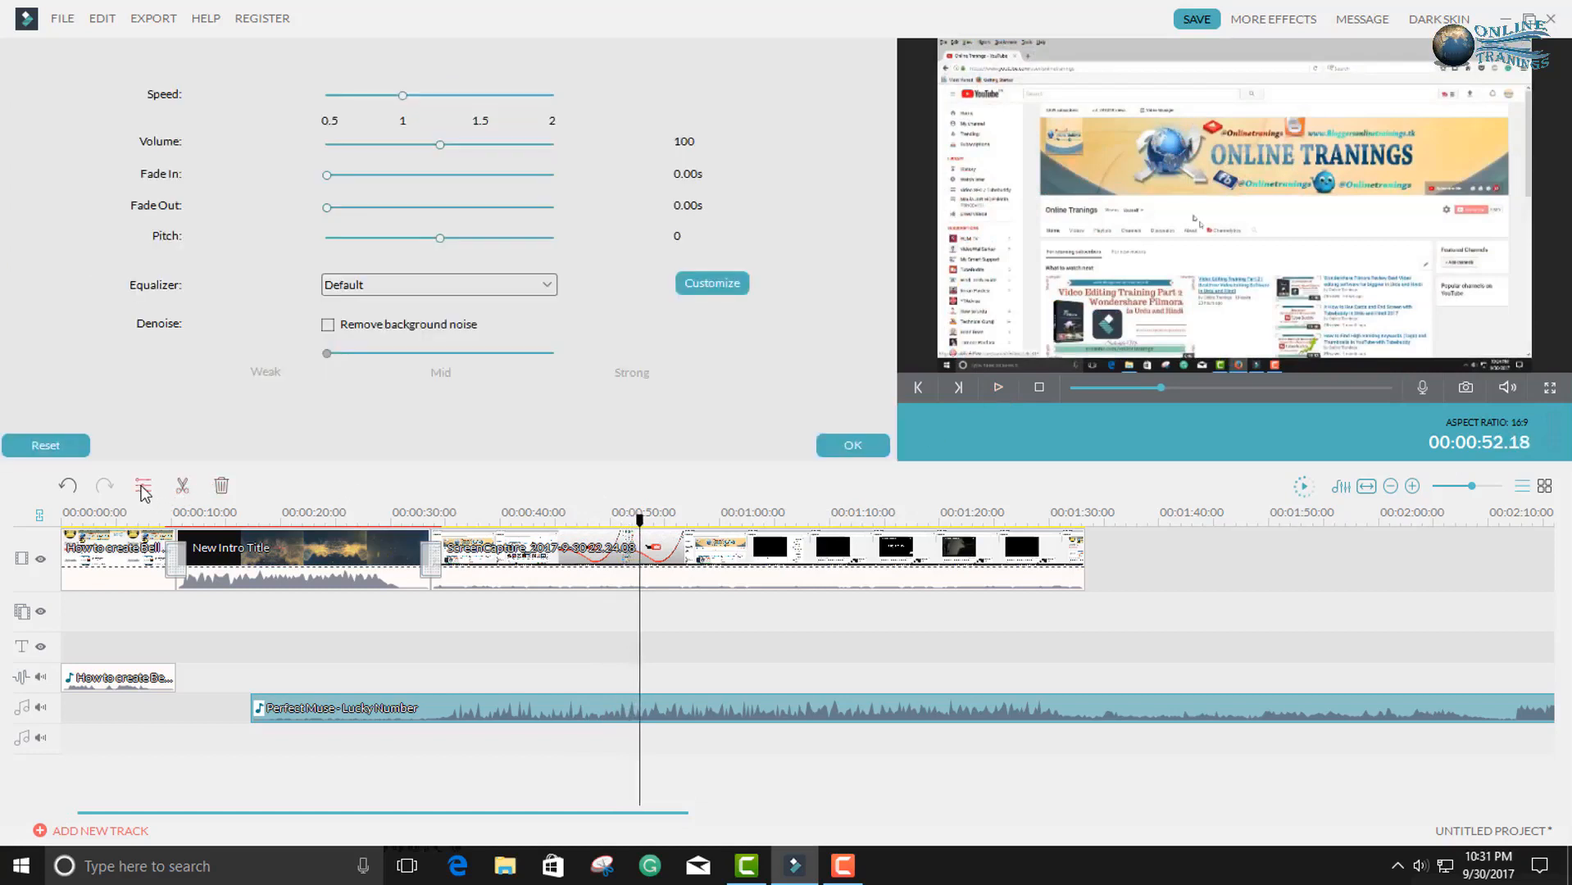
right_click(638, 713)
click(711, 648)
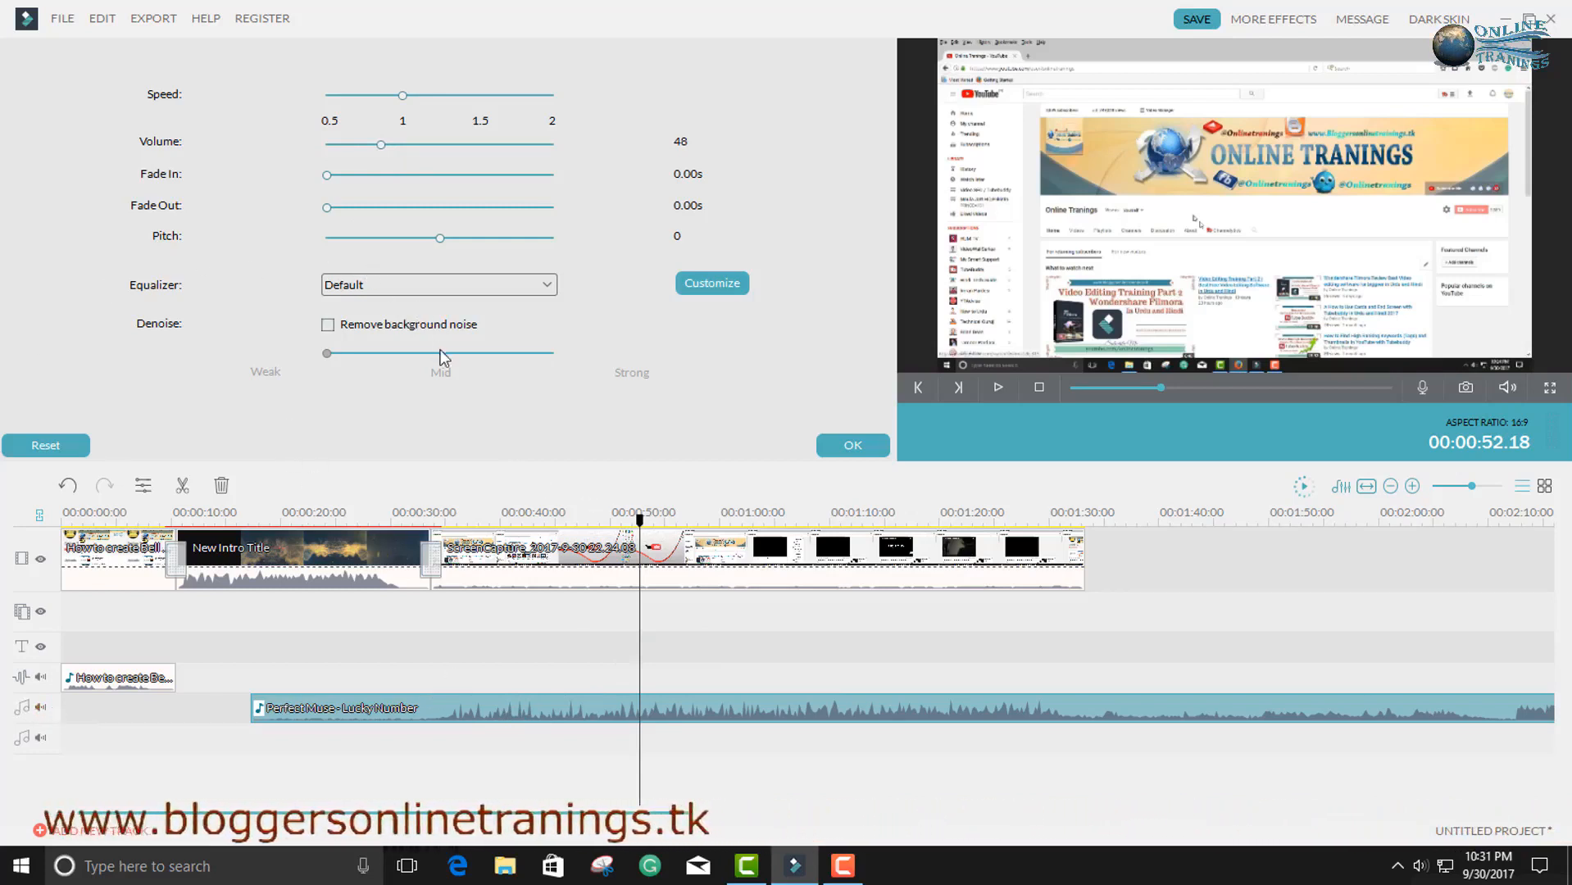
click(840, 446)
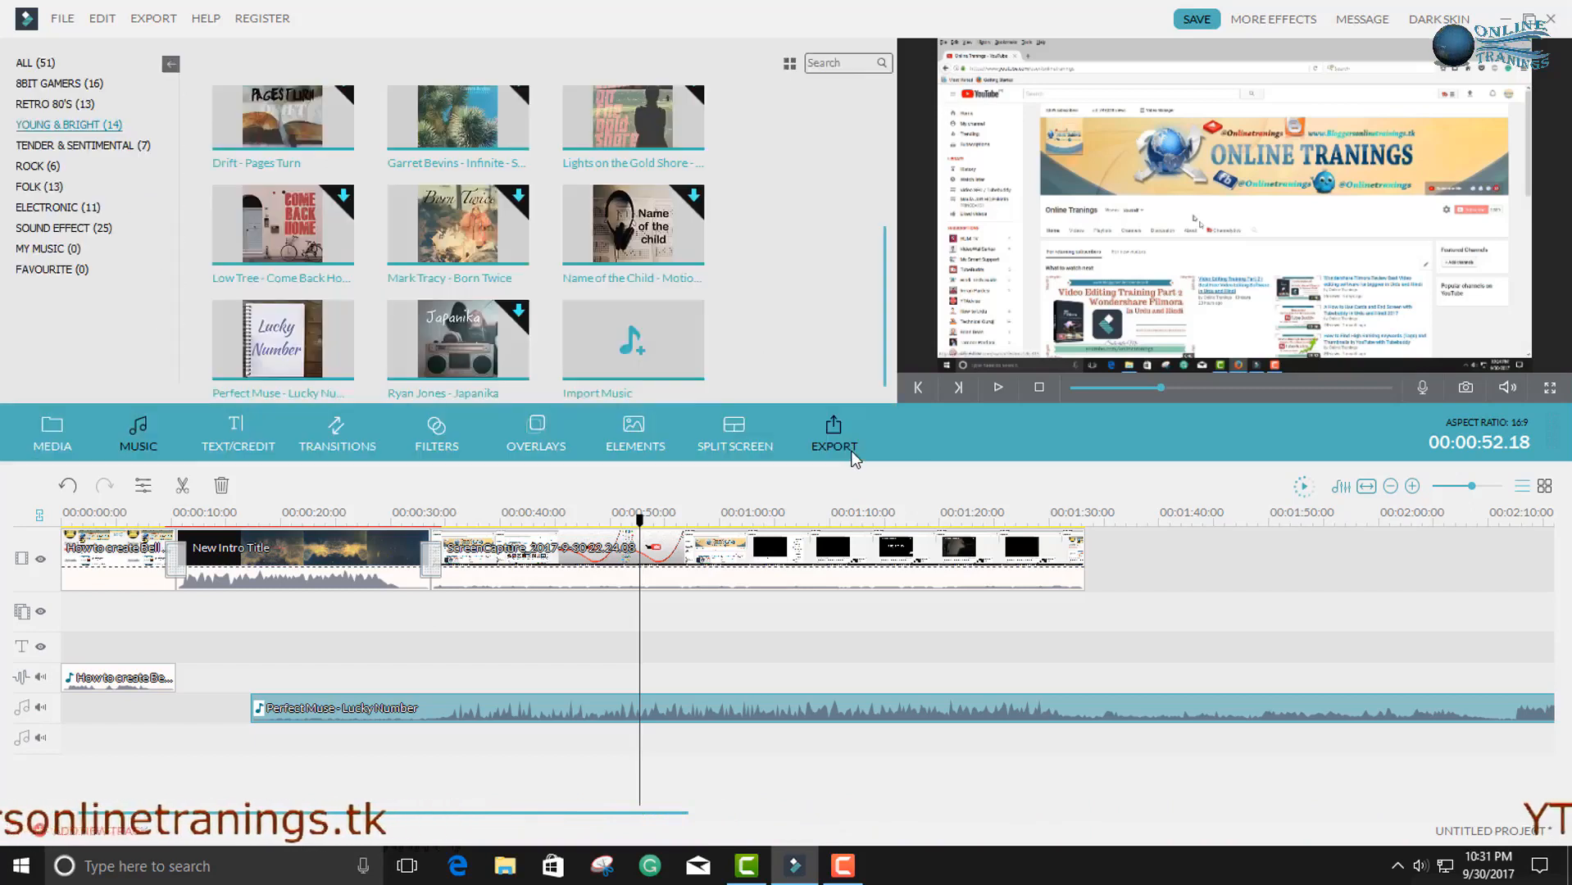
click(997, 385)
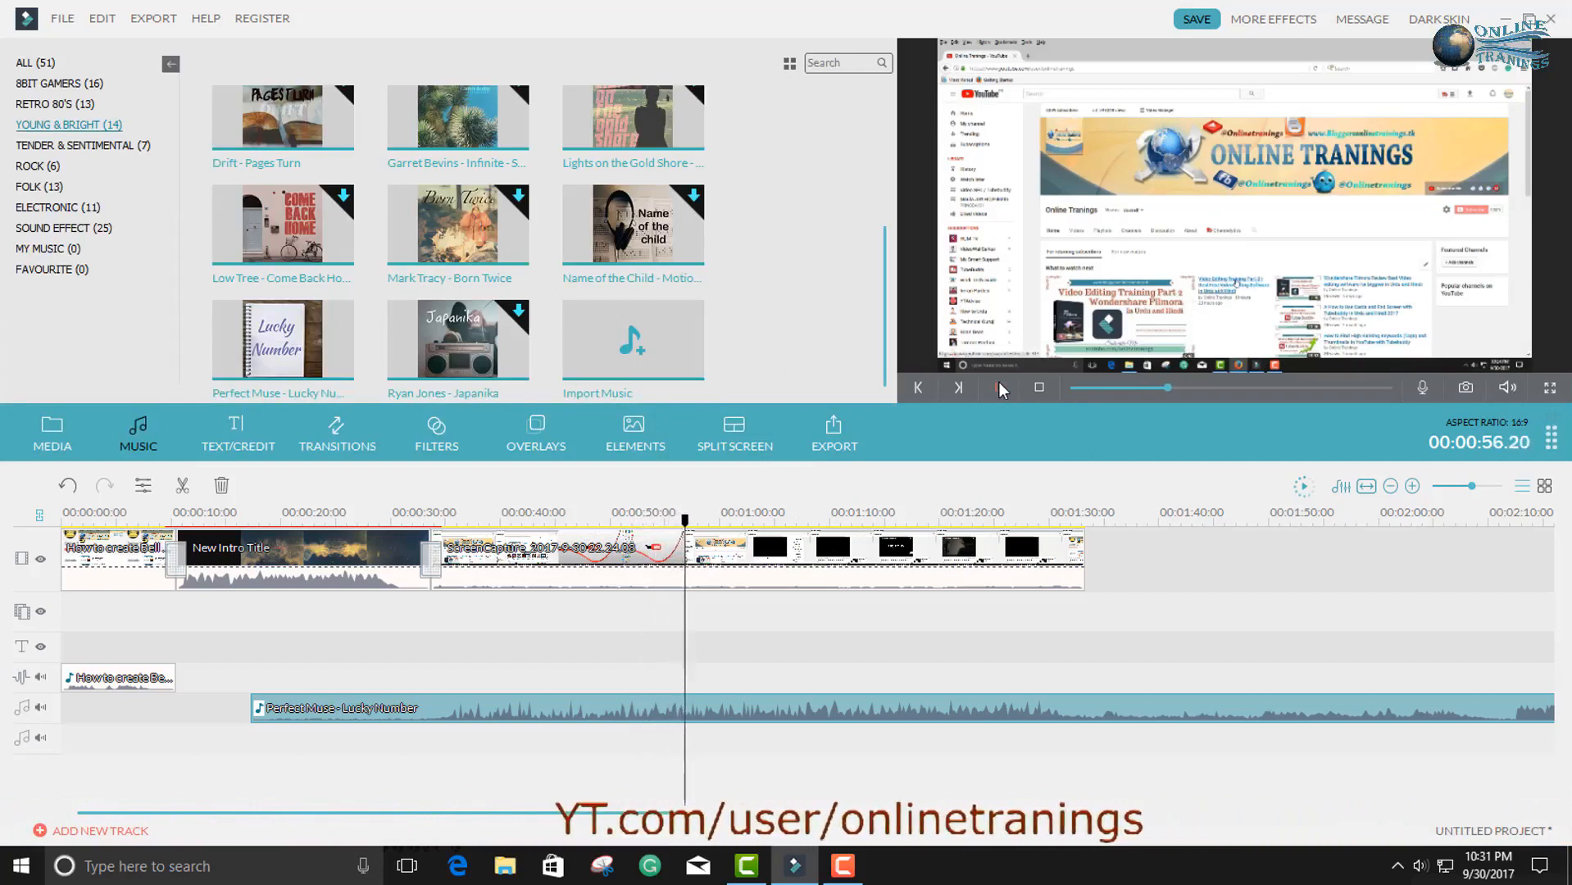
click(1000, 385)
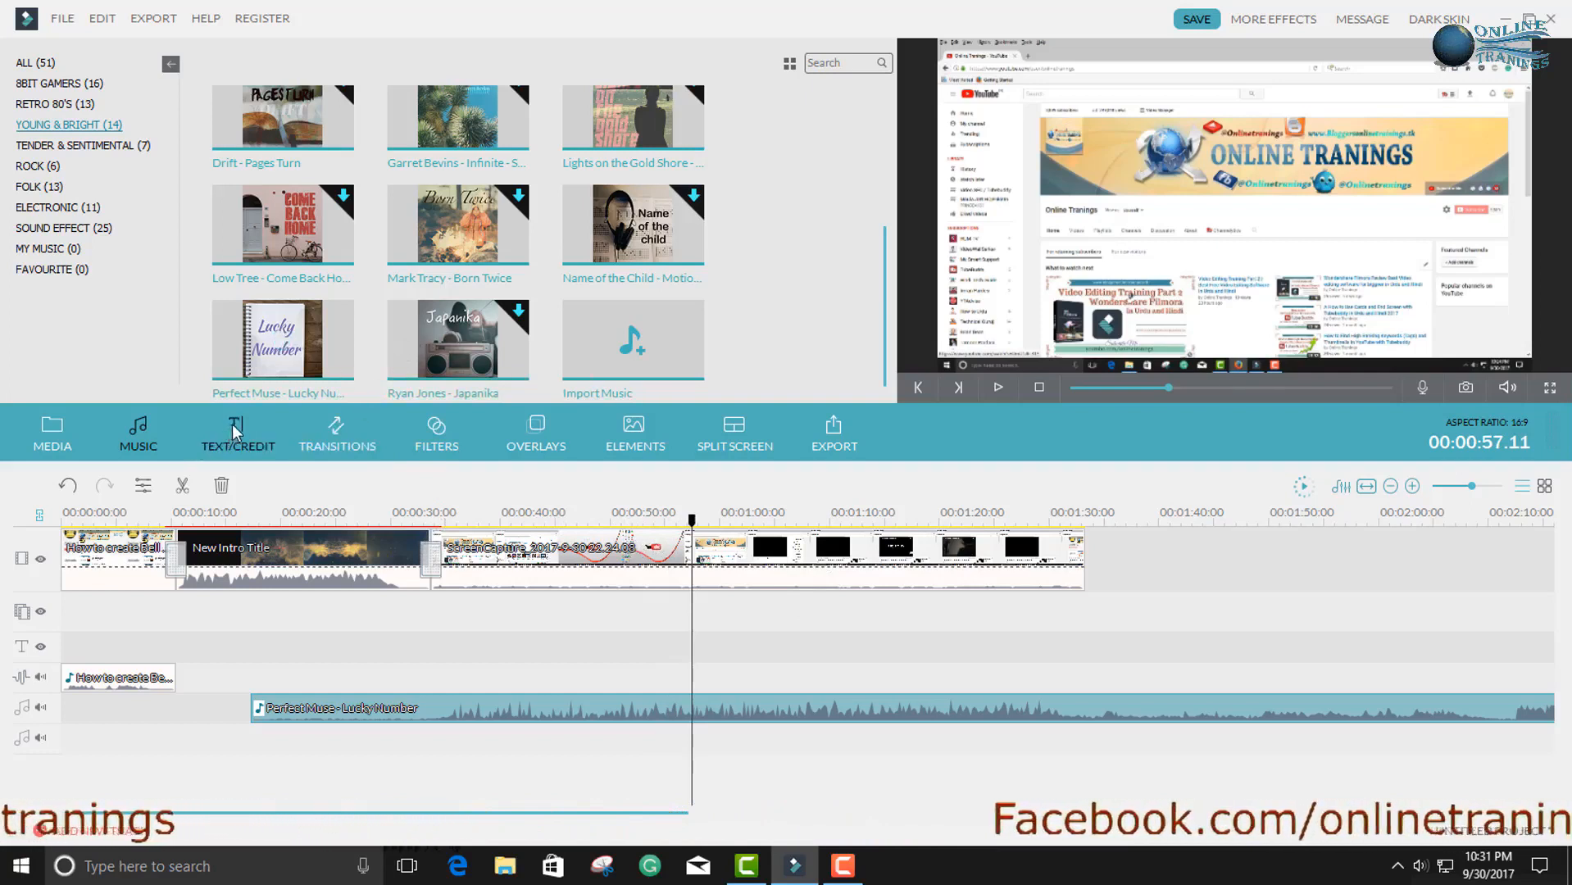
Step: Add the first blue News Set Action News title from the News category at 00:00:57.11 over the screen capture
click(333, 434)
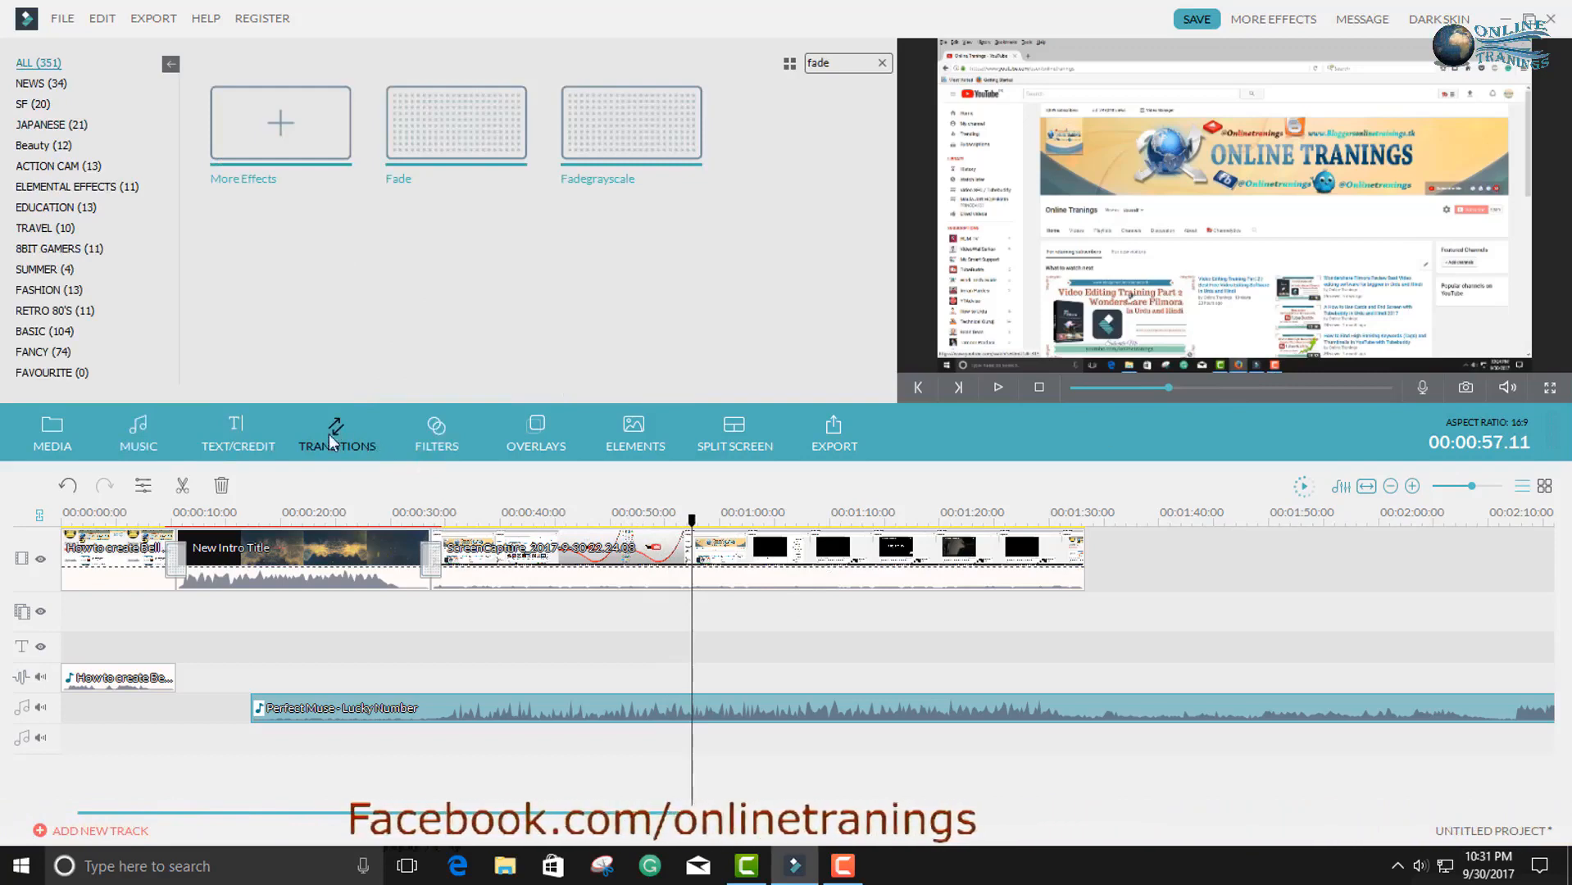
click(243, 430)
drag(885, 295, 877, 110)
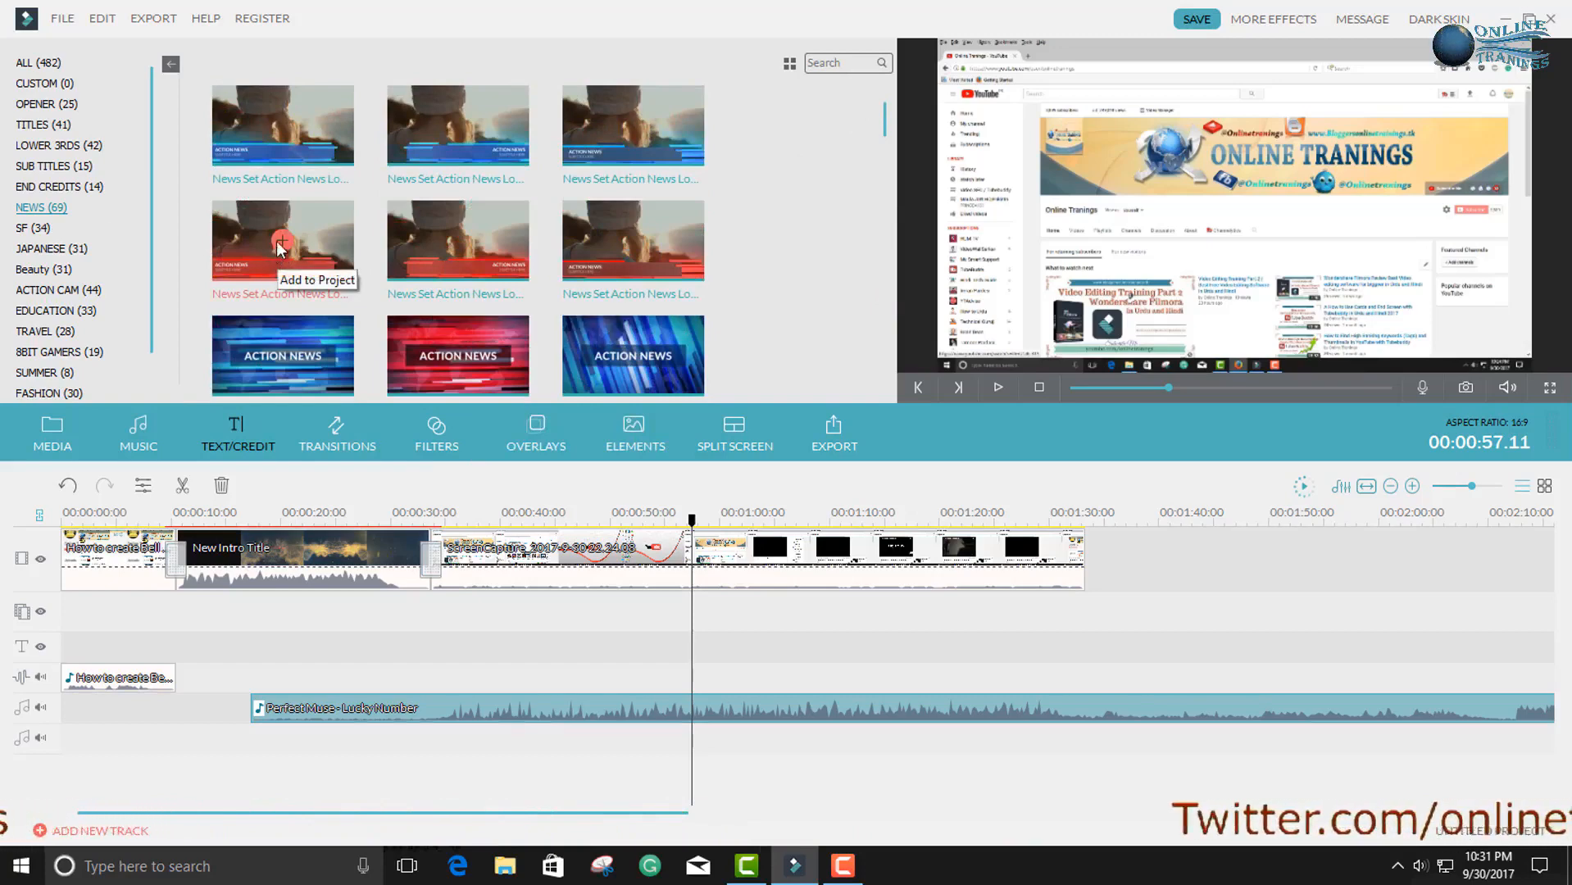
click(281, 129)
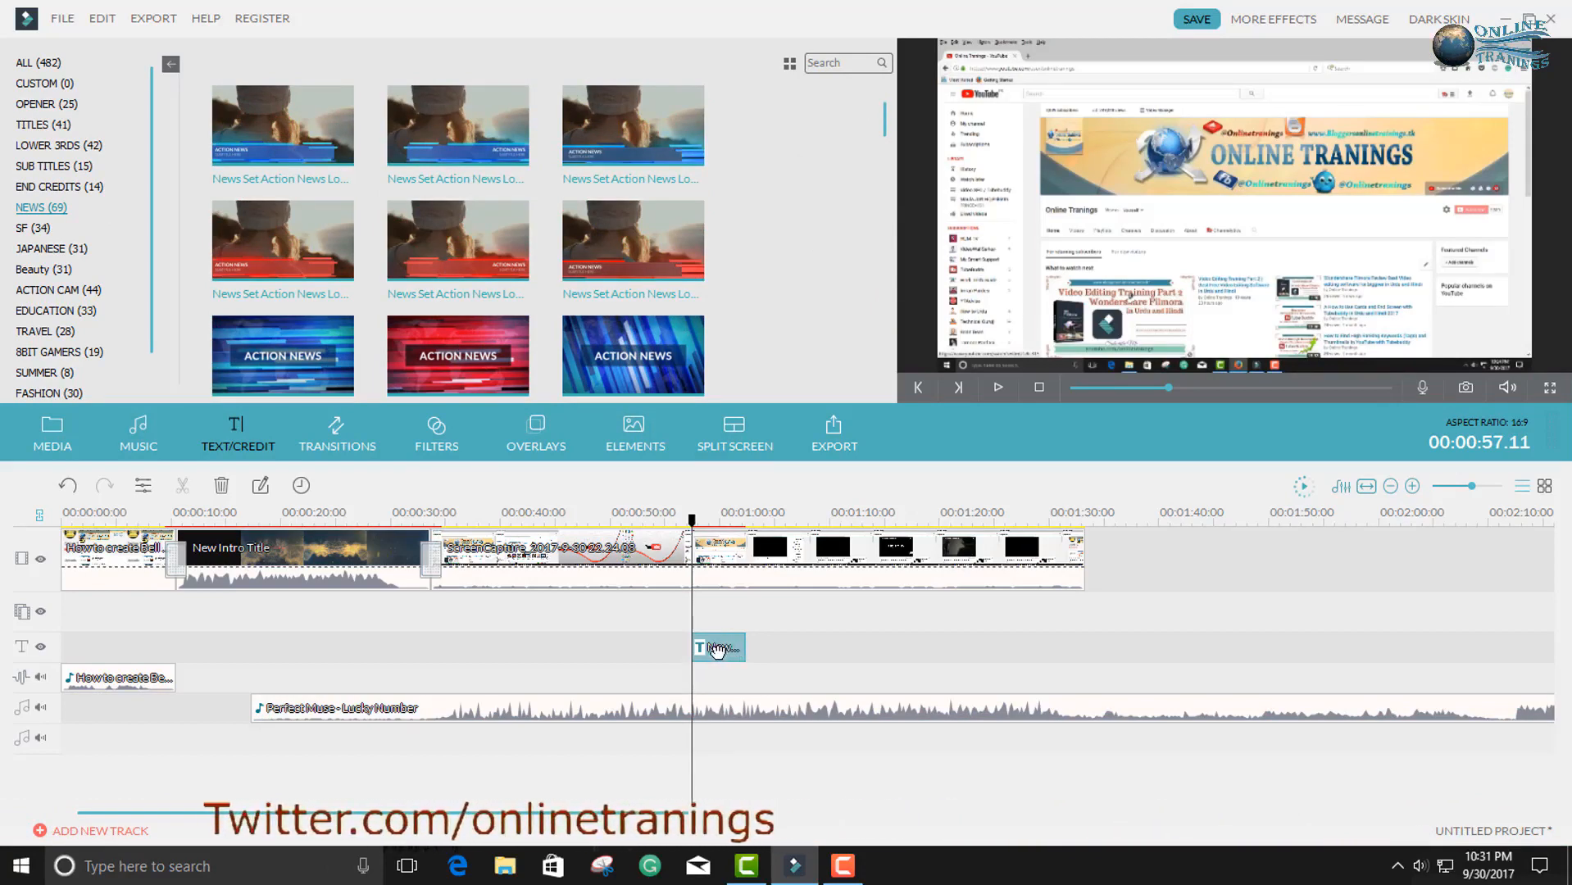
Step: Replace the title's ACTION NEWS heading with "New Video Editing" and apply the change
double_click(719, 650)
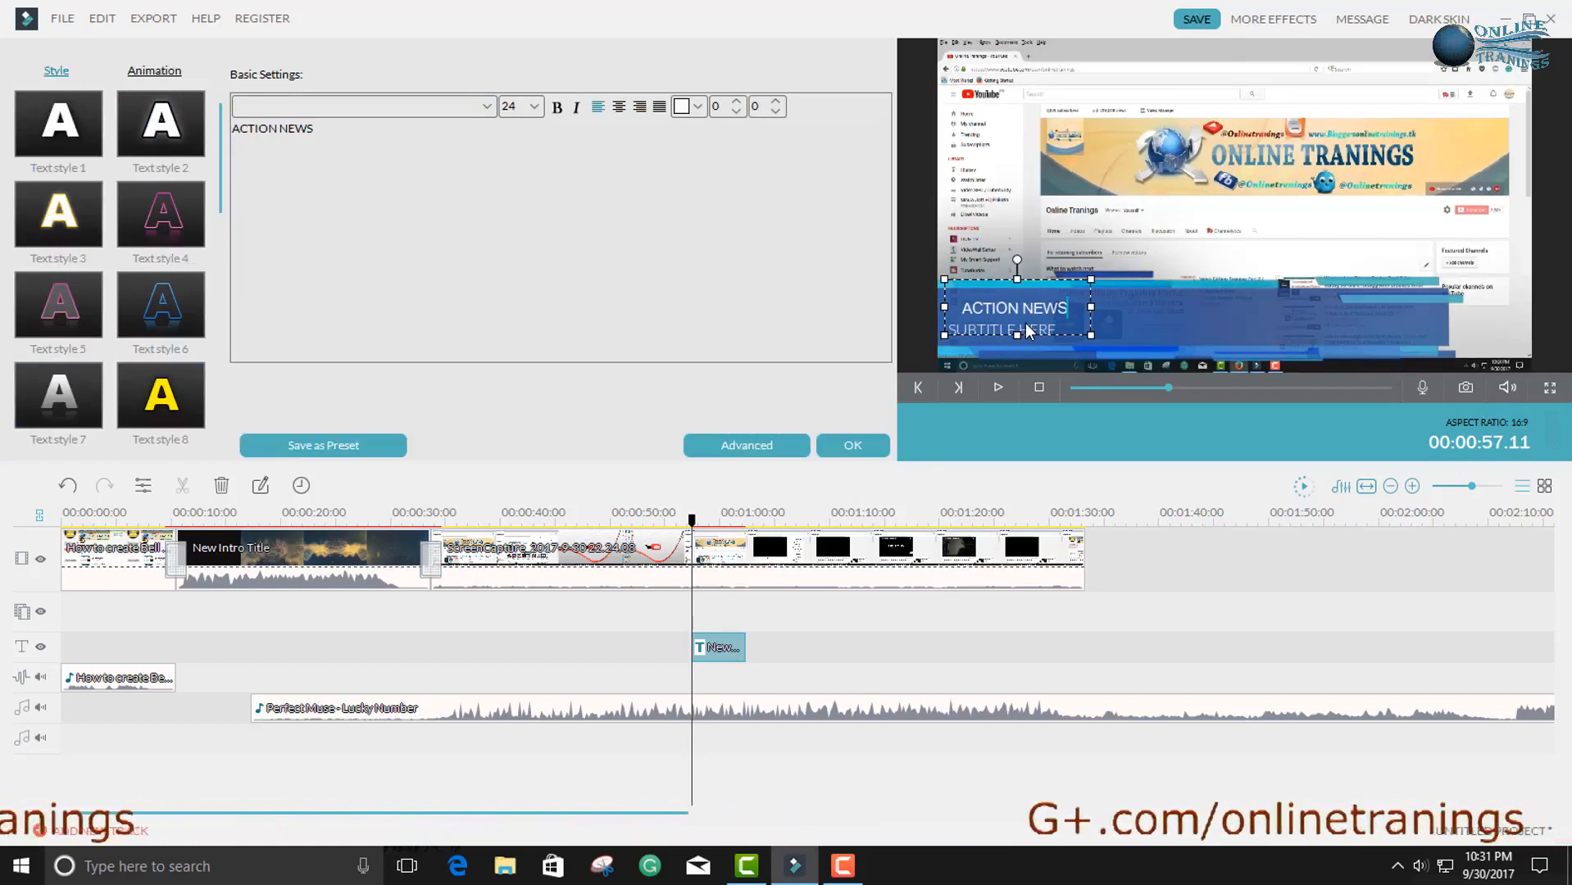
key(ctrl+a)
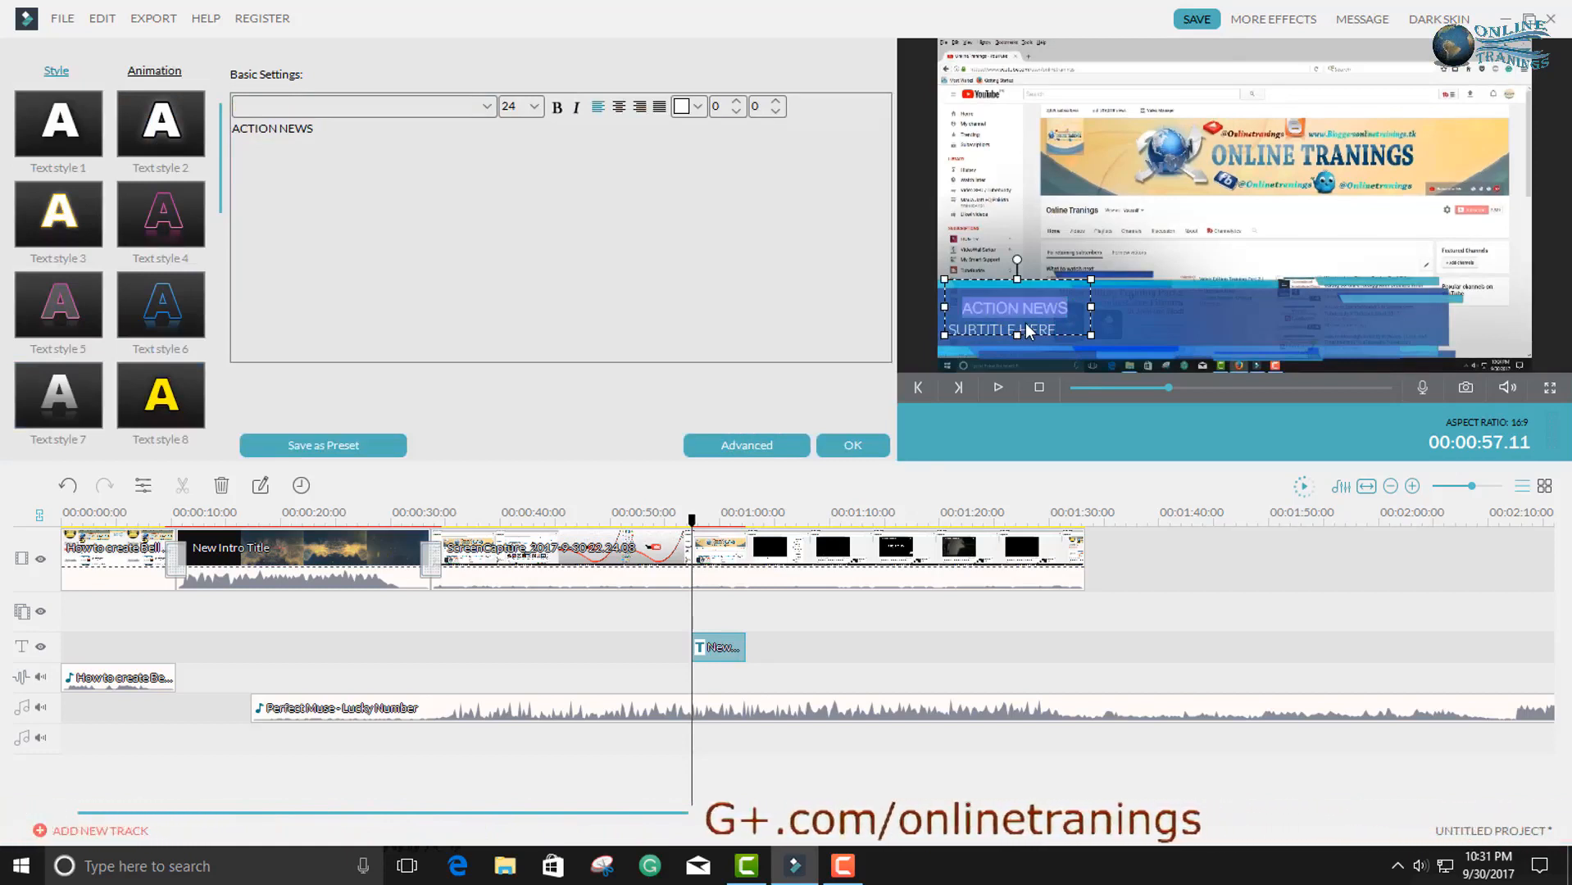
text(M)
key(BackSpace)
text(New Video Editing)
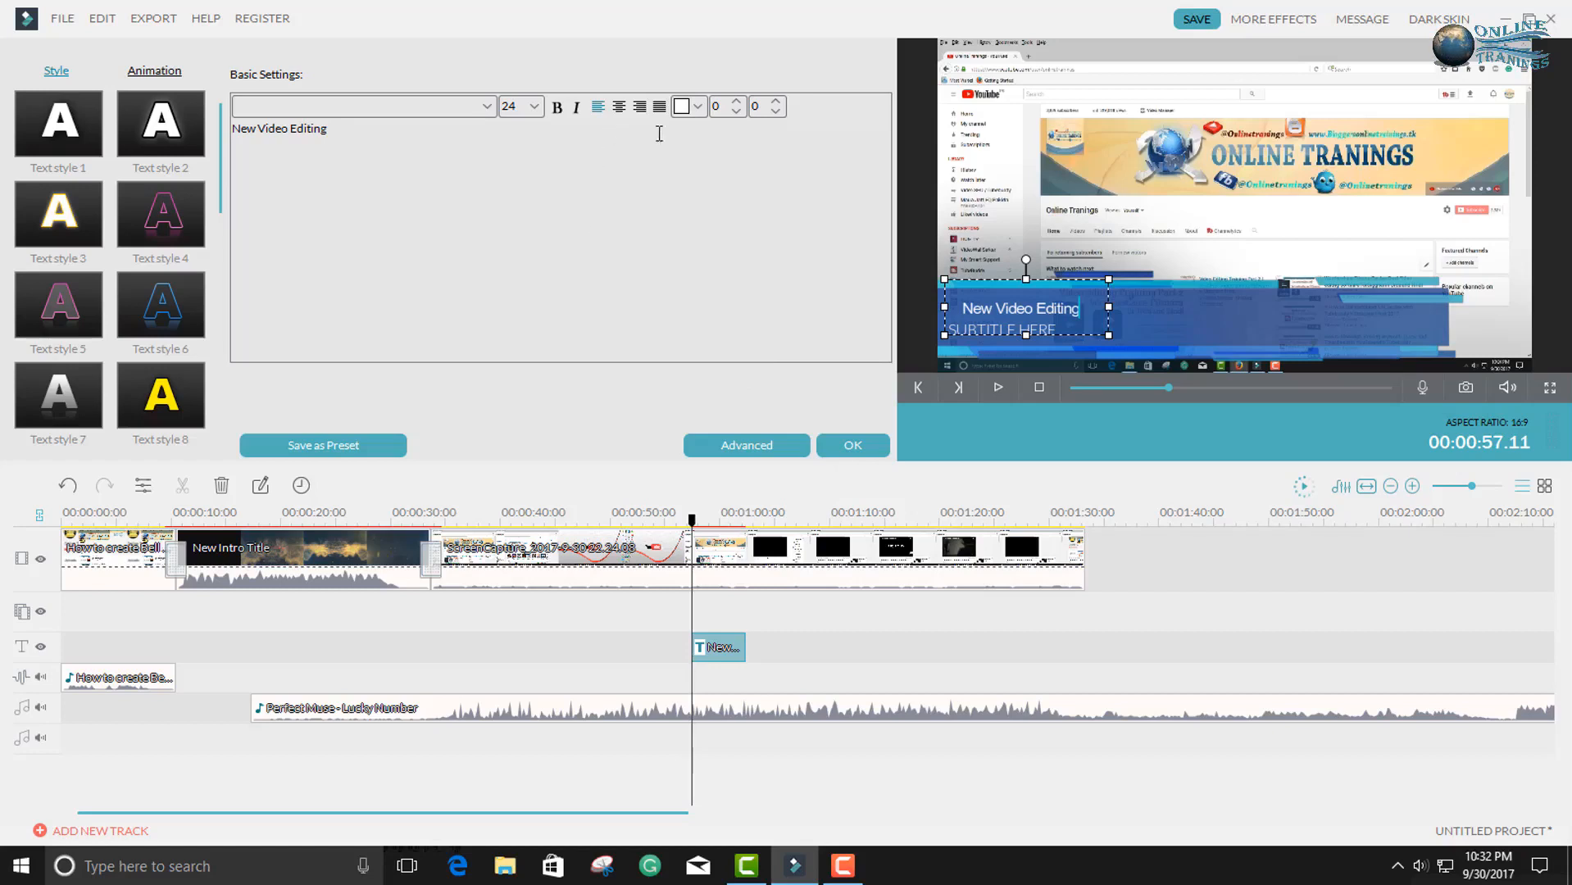
click(853, 447)
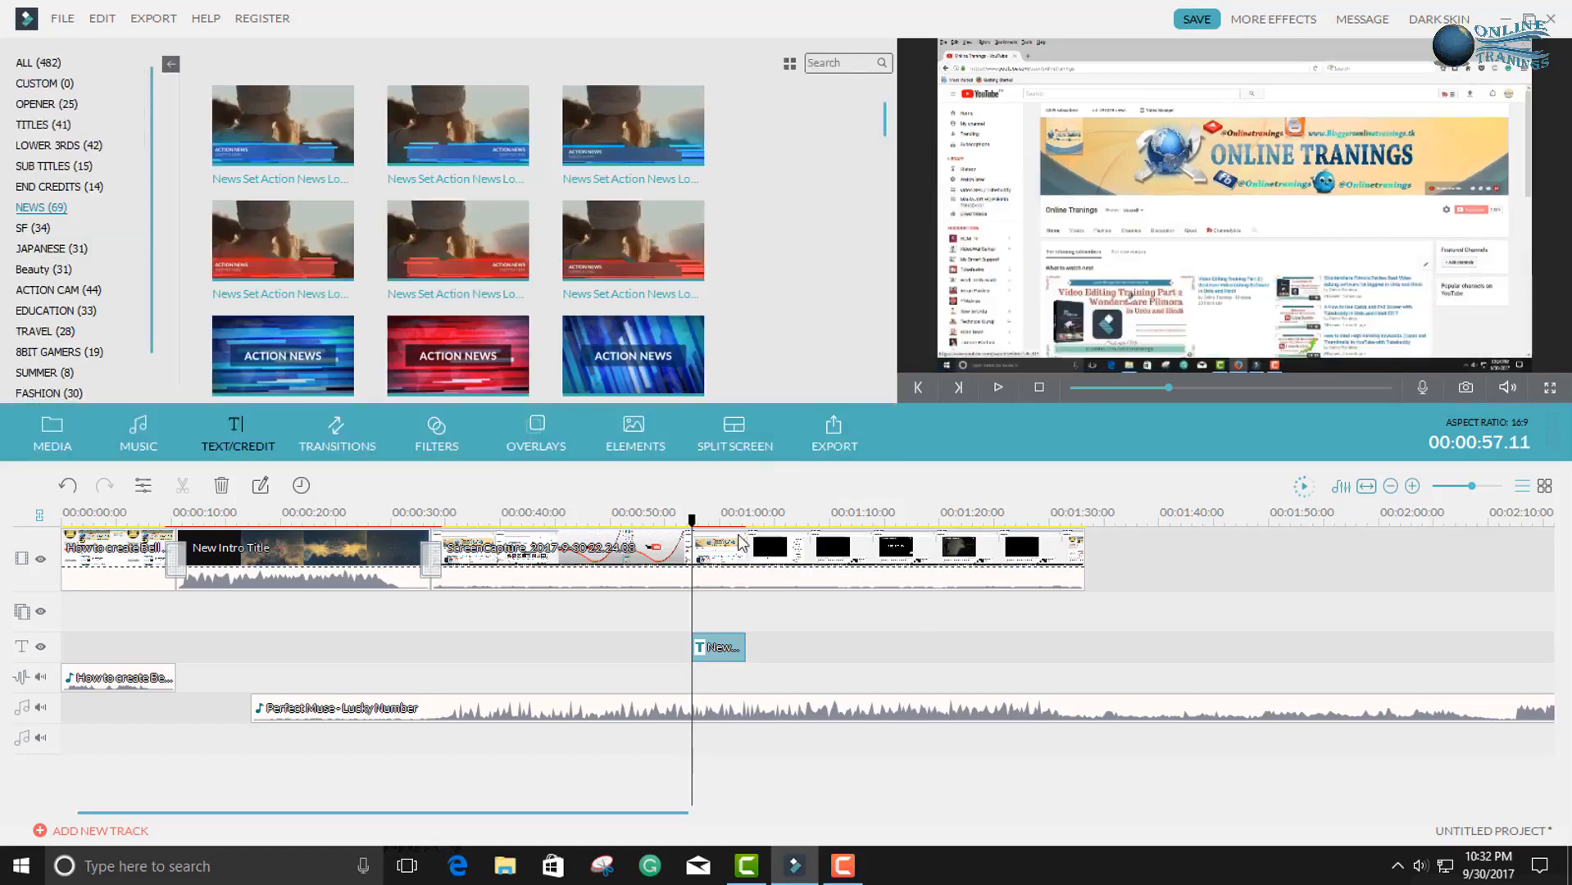
Step: Replace the title's SUBTITLE HERE text with "Wondershare Filmora"
double_click(734, 650)
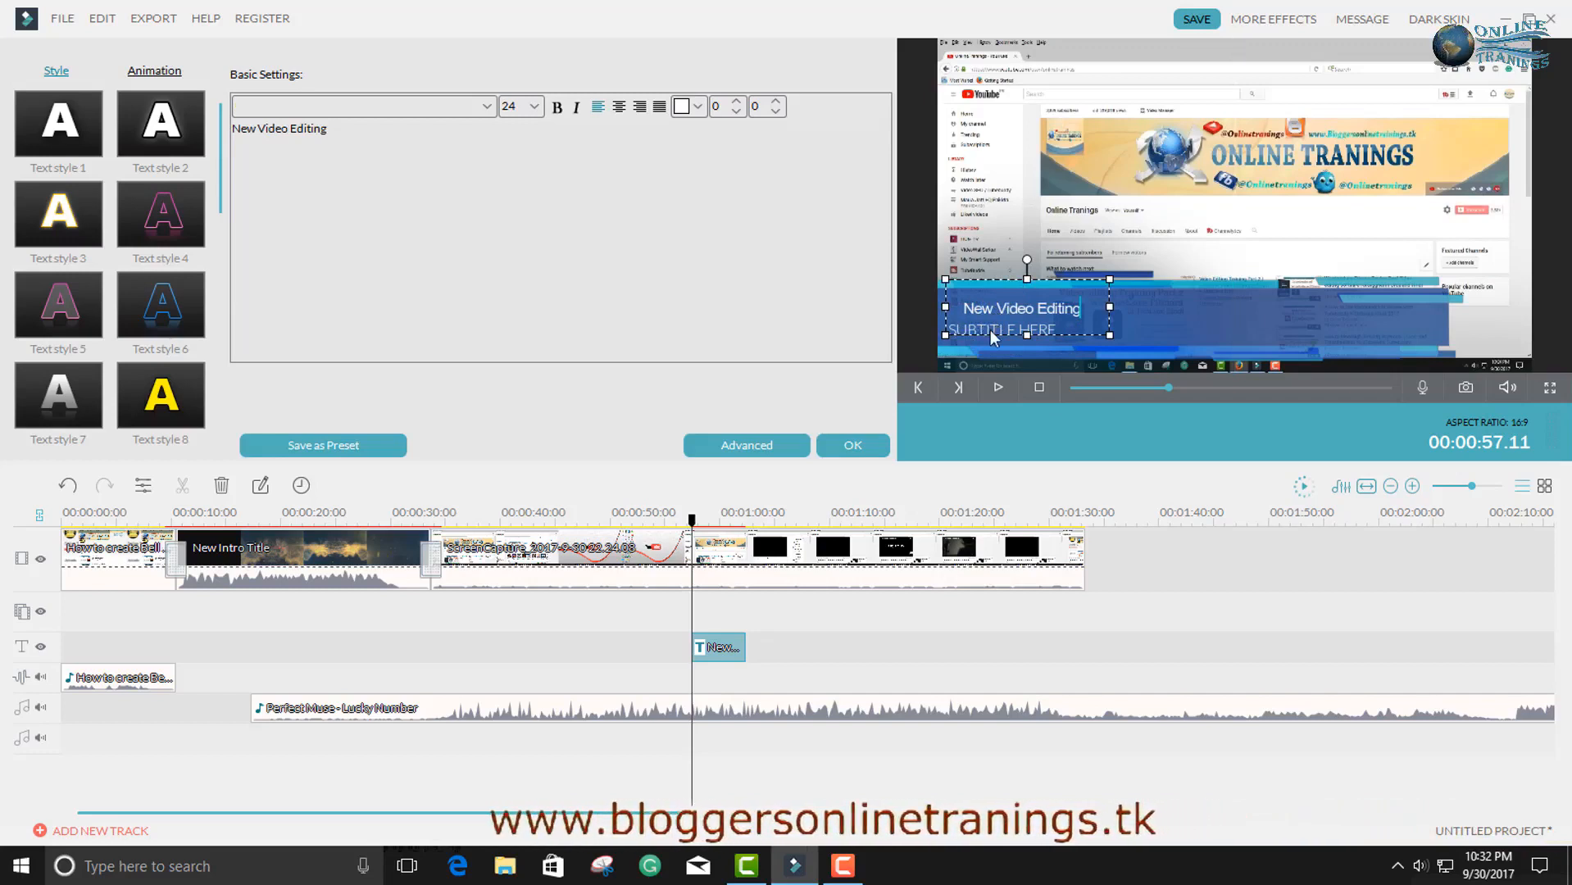
click(1224, 339)
click(1034, 331)
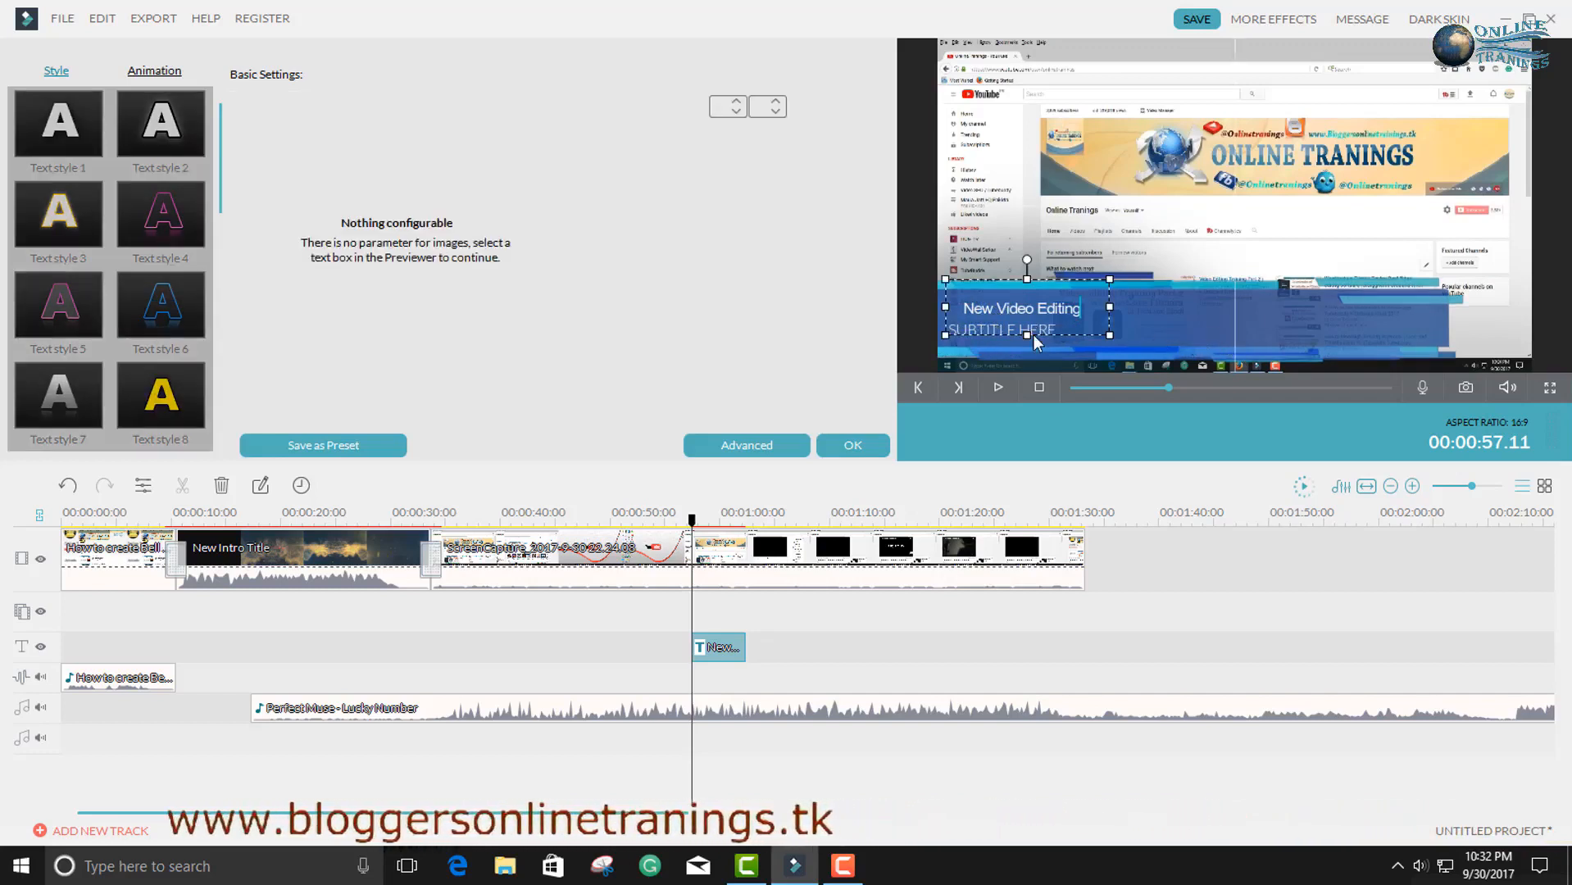
click(1103, 350)
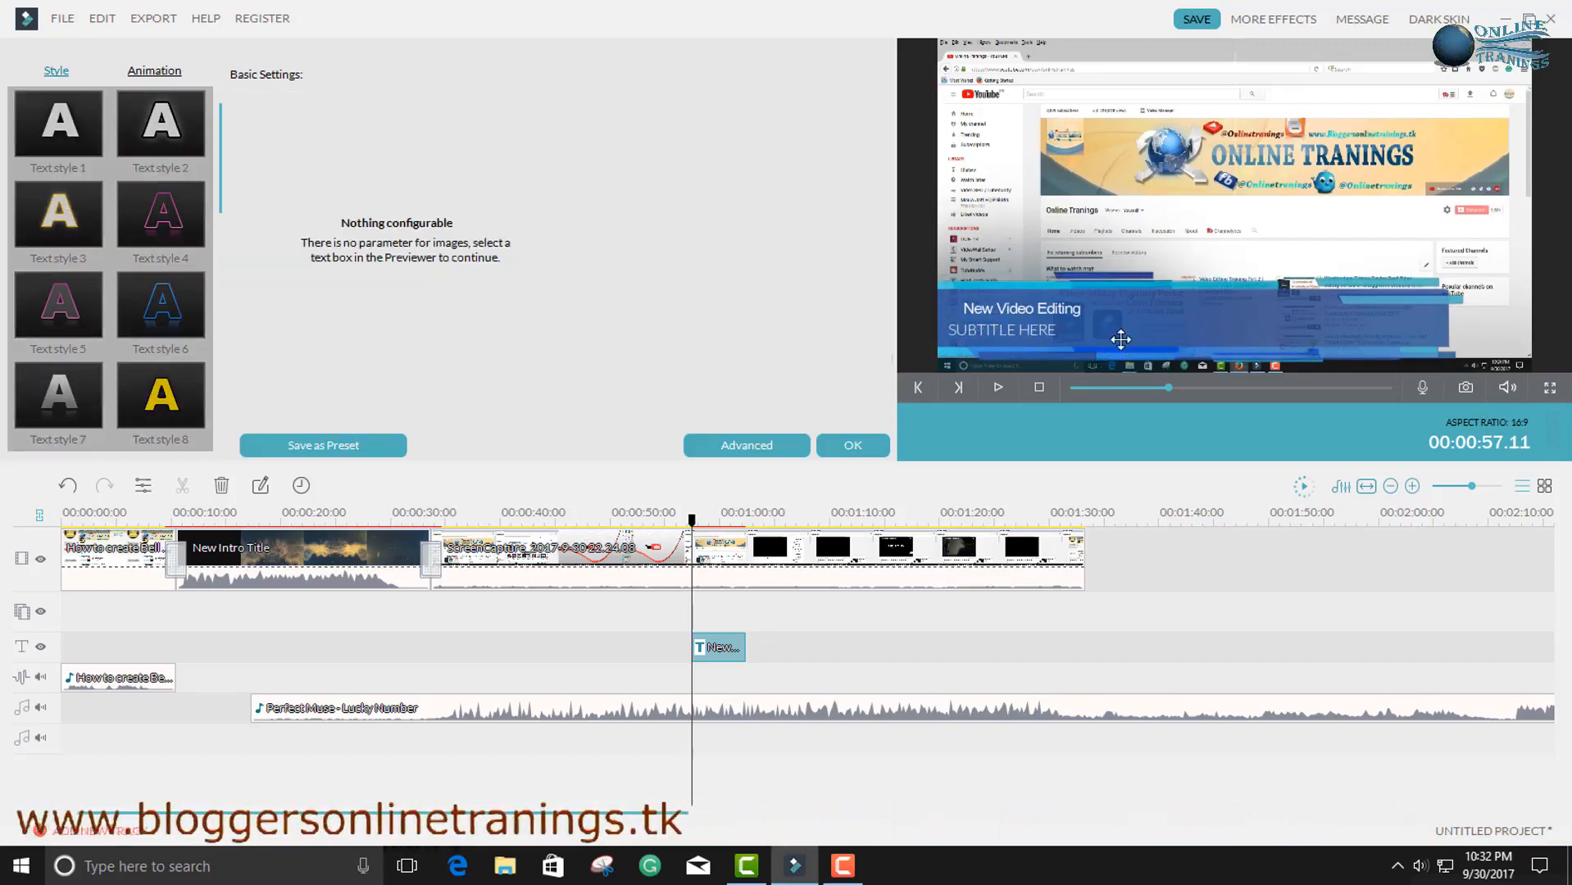
click(959, 337)
click(959, 351)
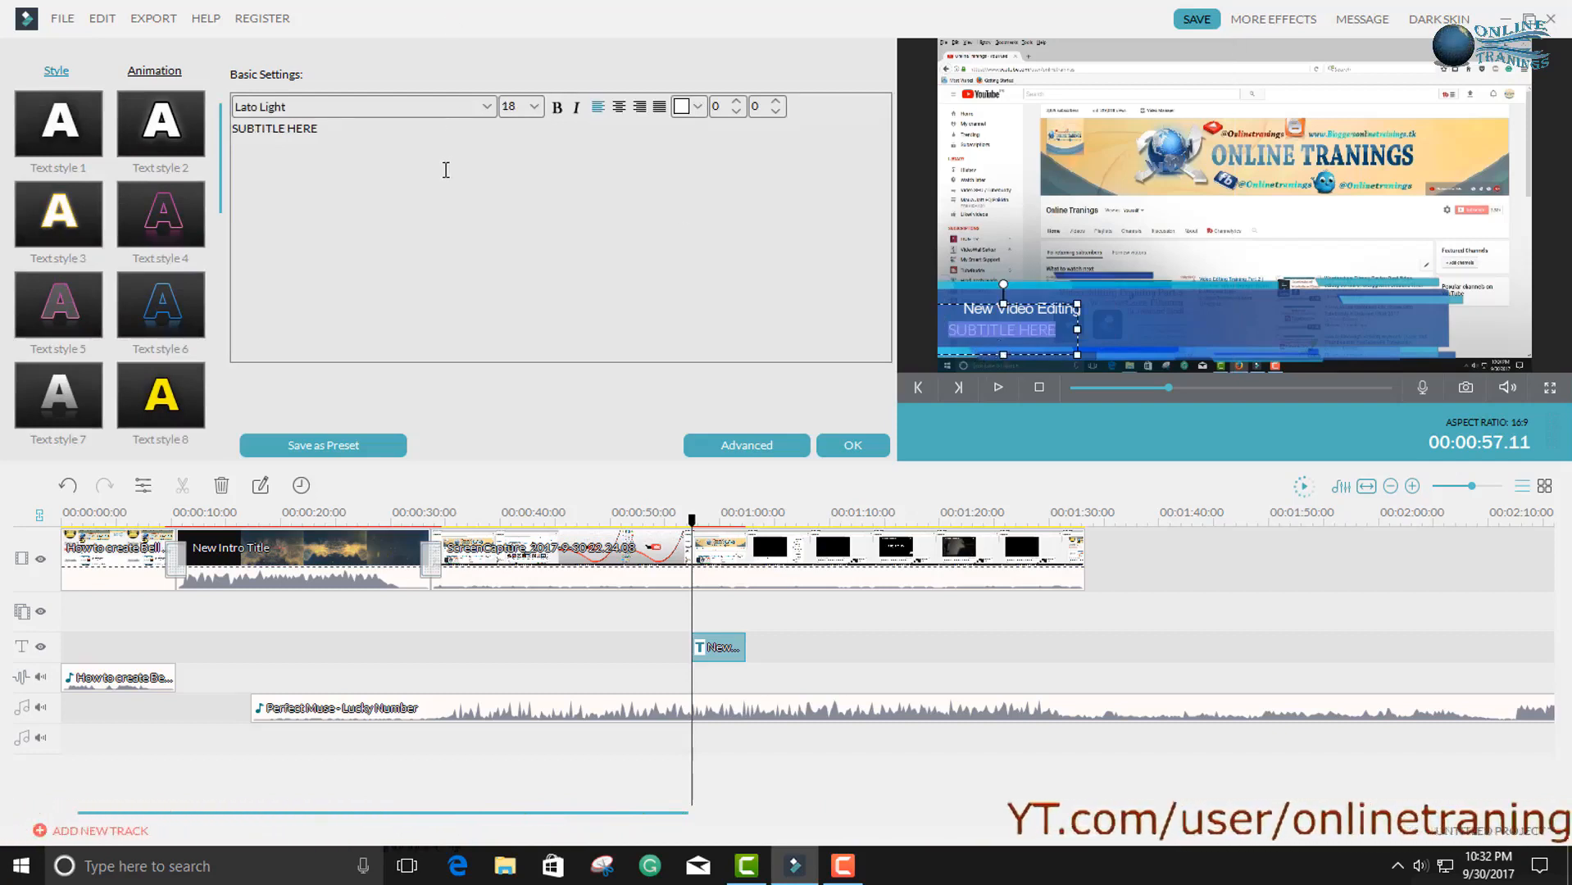
key(ctrl+a)
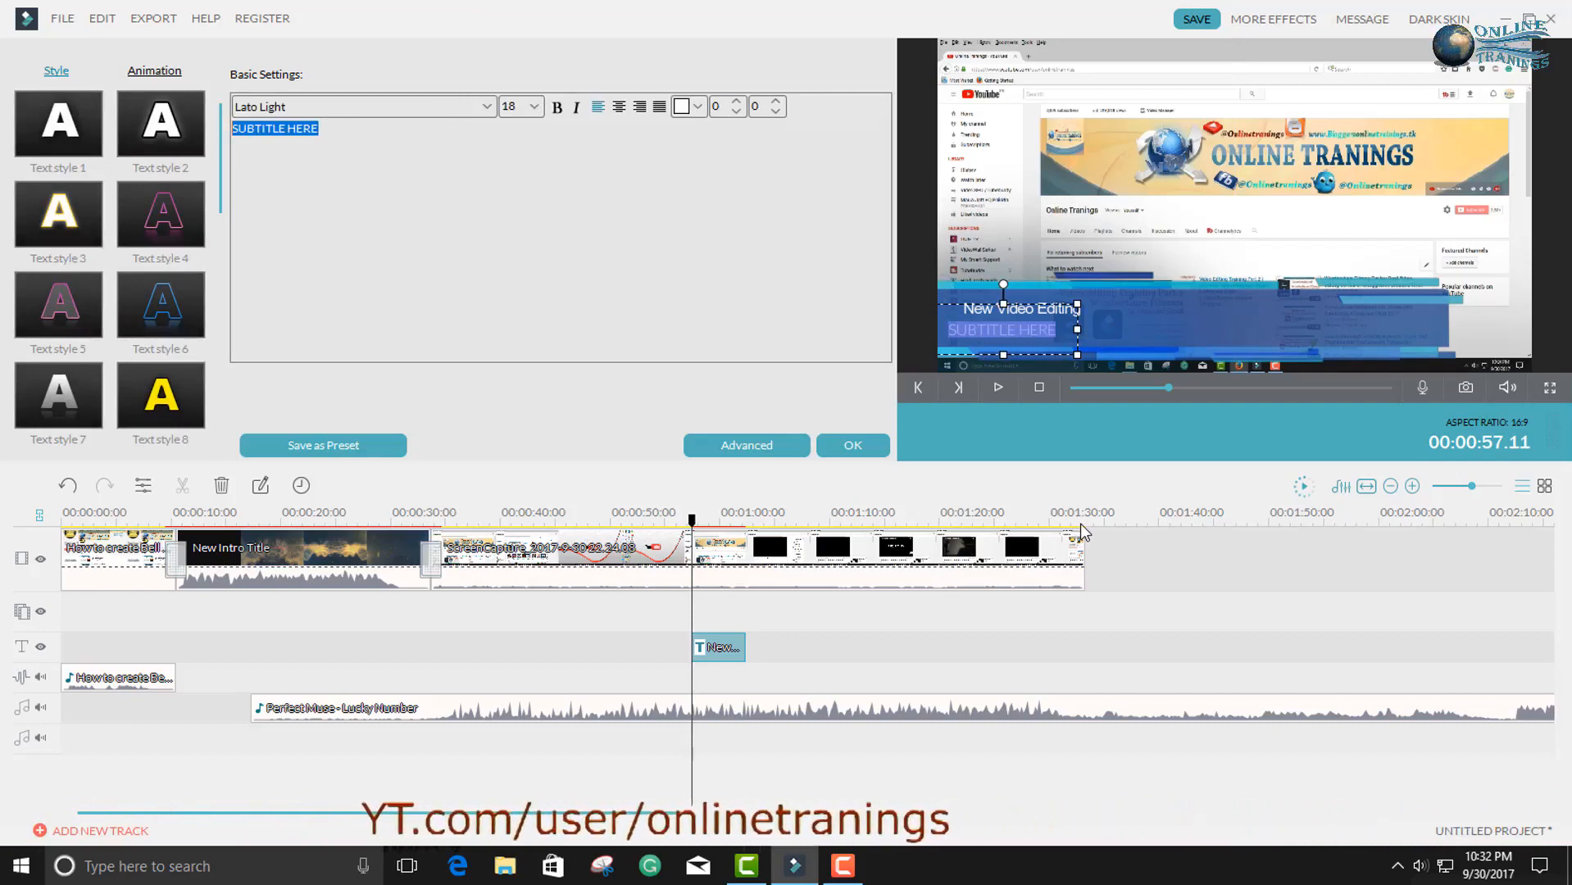
text(Wondershare Filmora)
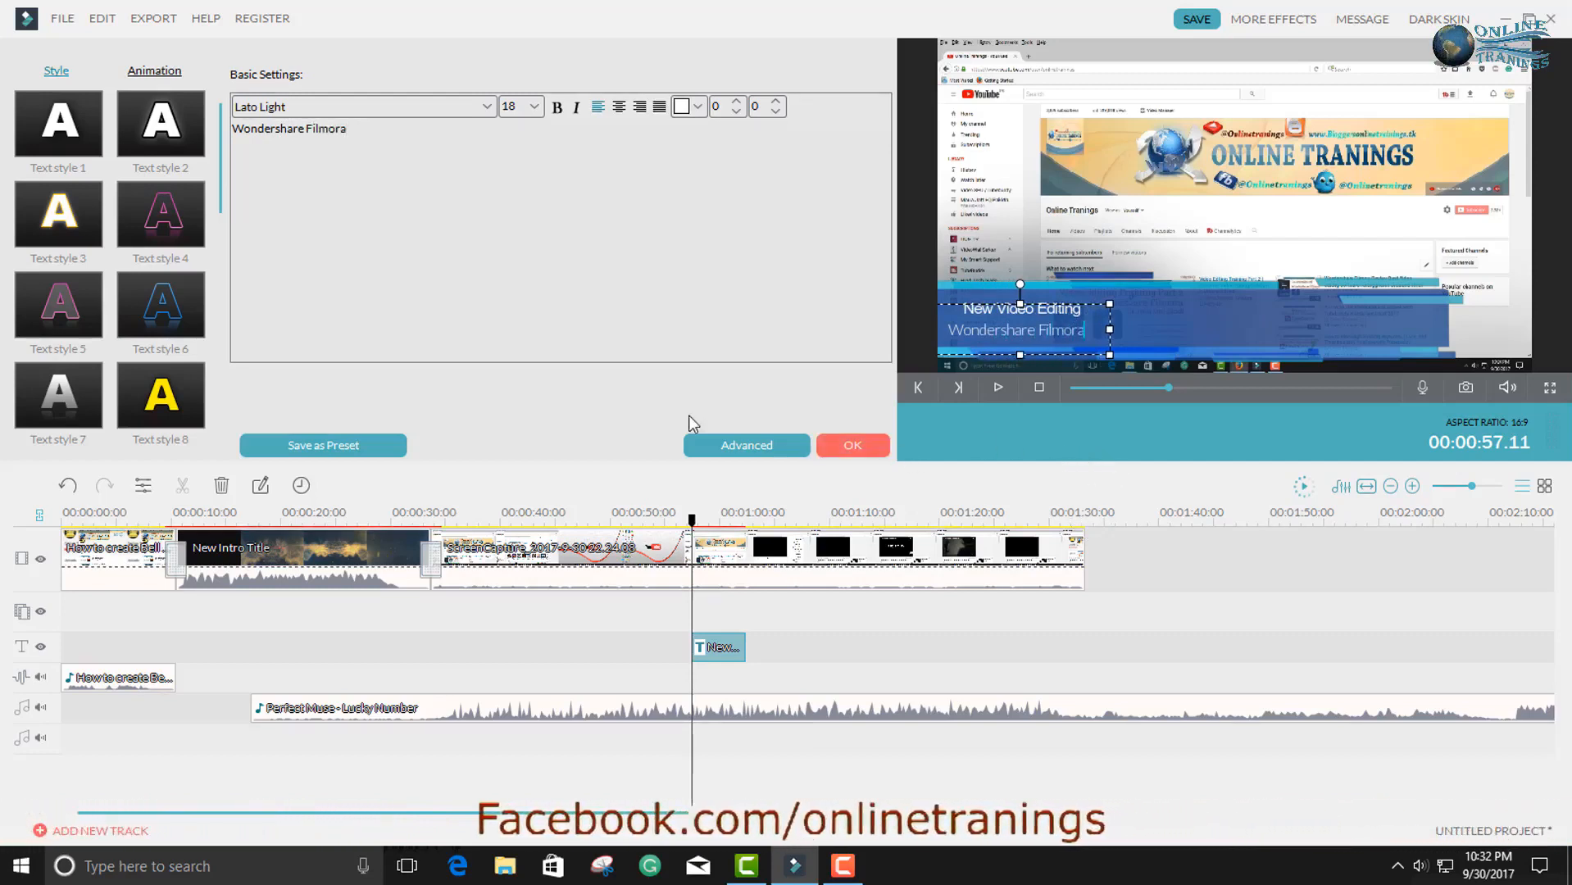
Step: Color the subtitle text light cyan, apply the title changes and play the title
click(698, 106)
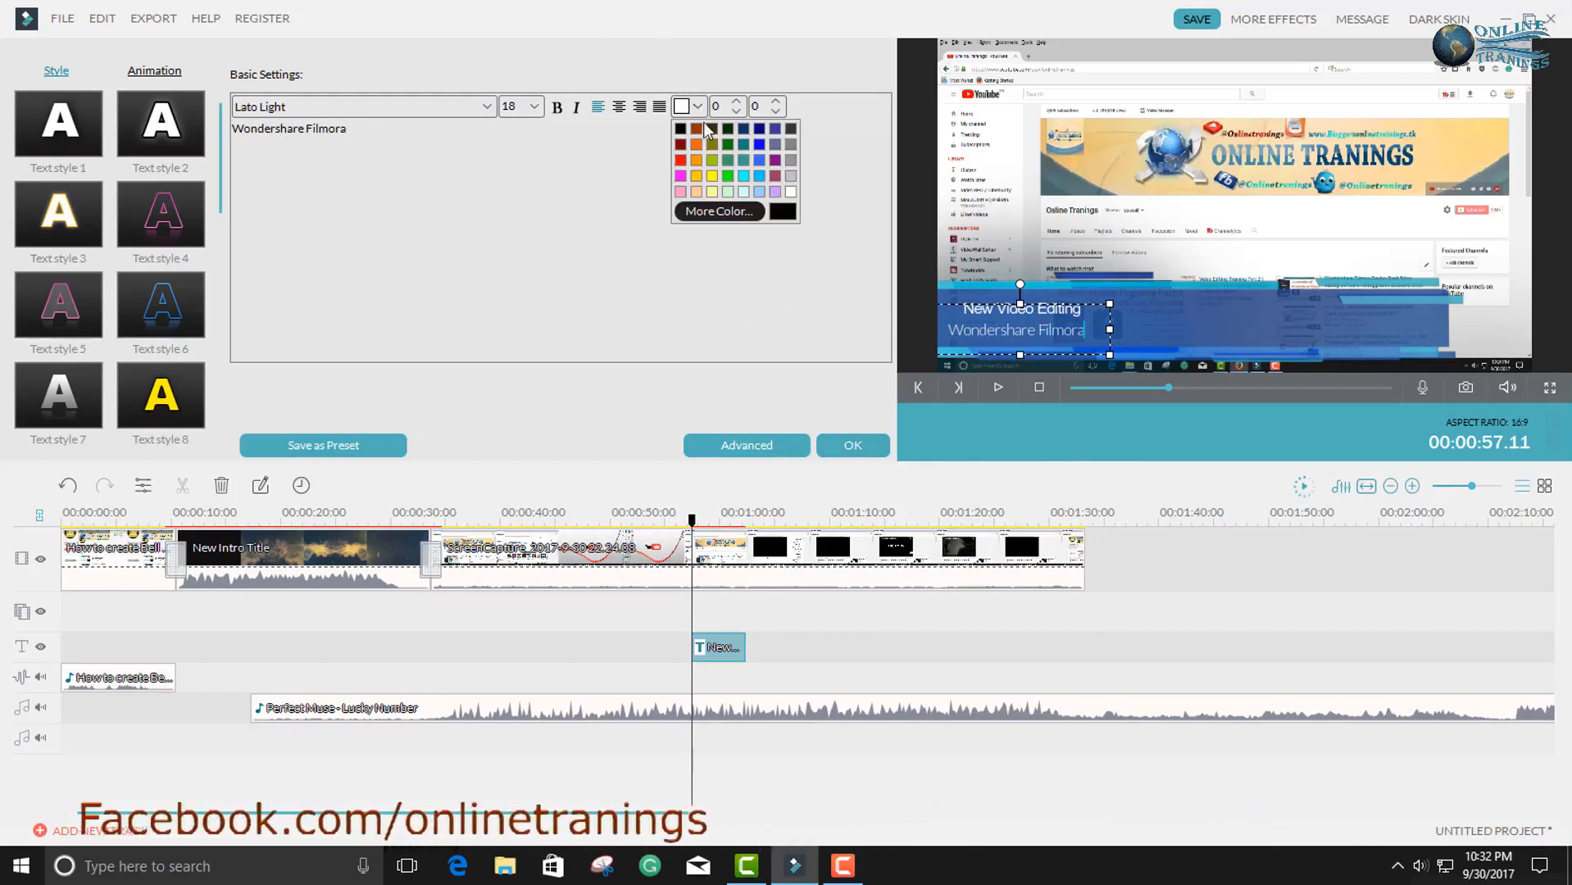
click(745, 191)
click(875, 447)
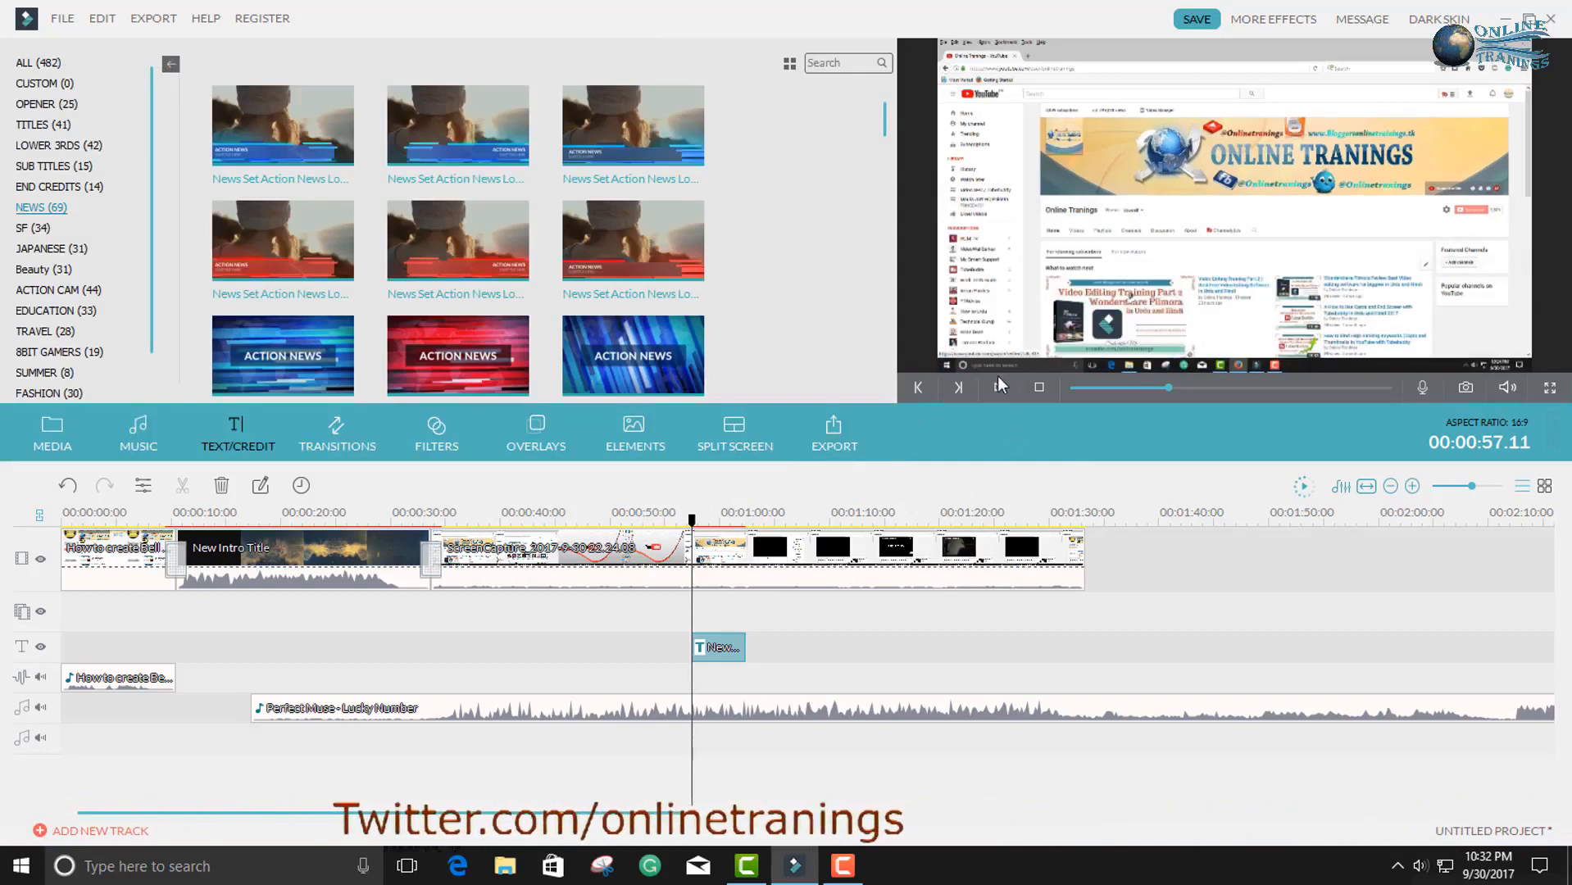
click(997, 387)
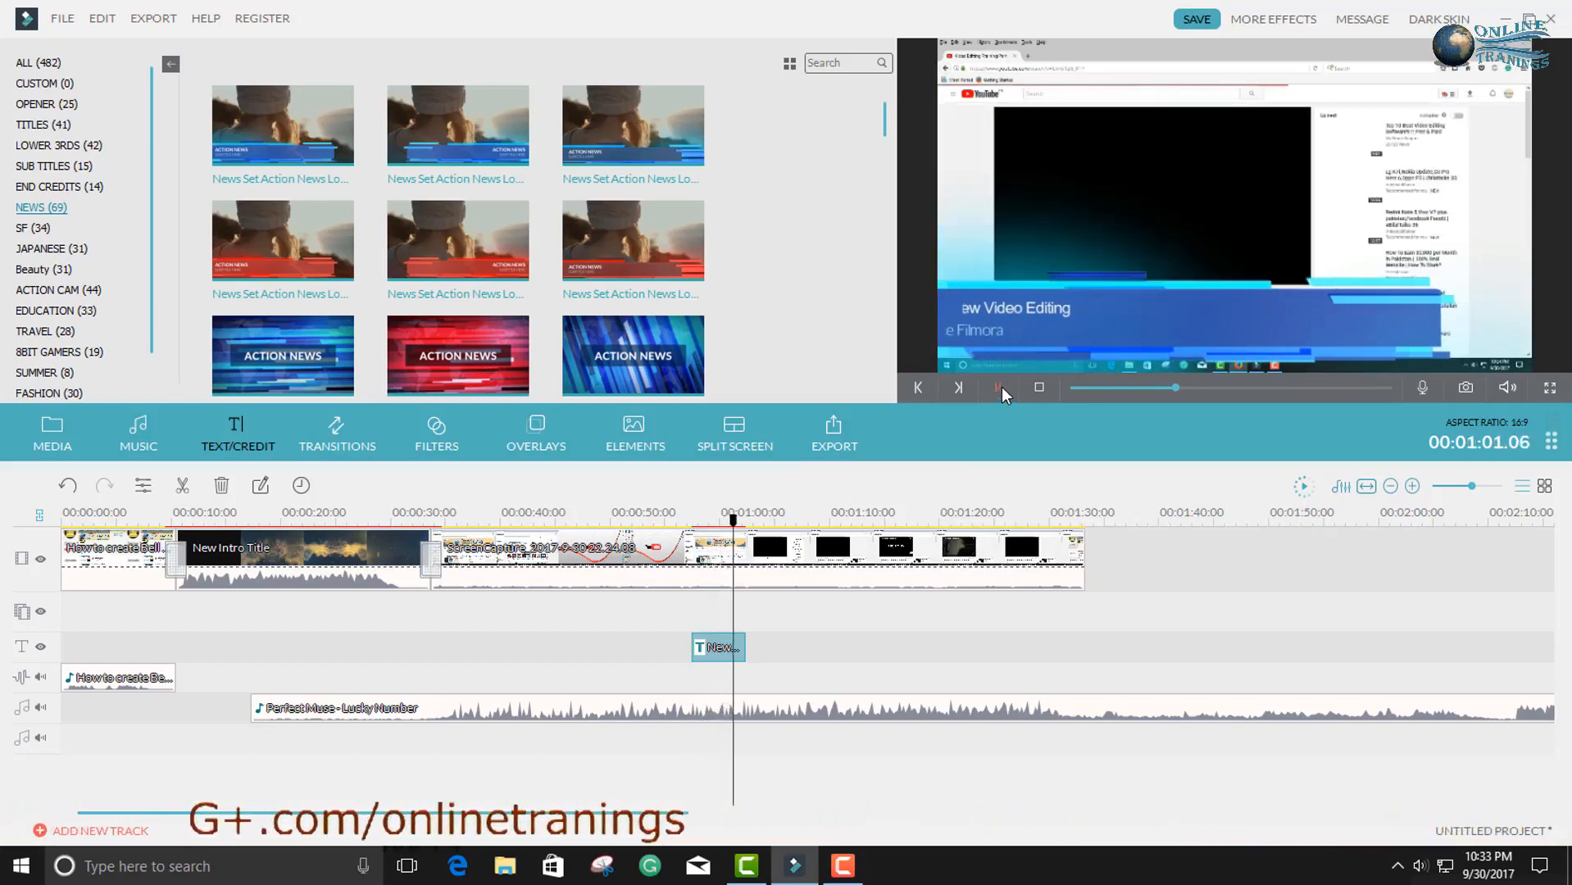
Step: Pause the title preview and look through the remaining titles in the News category
click(1000, 386)
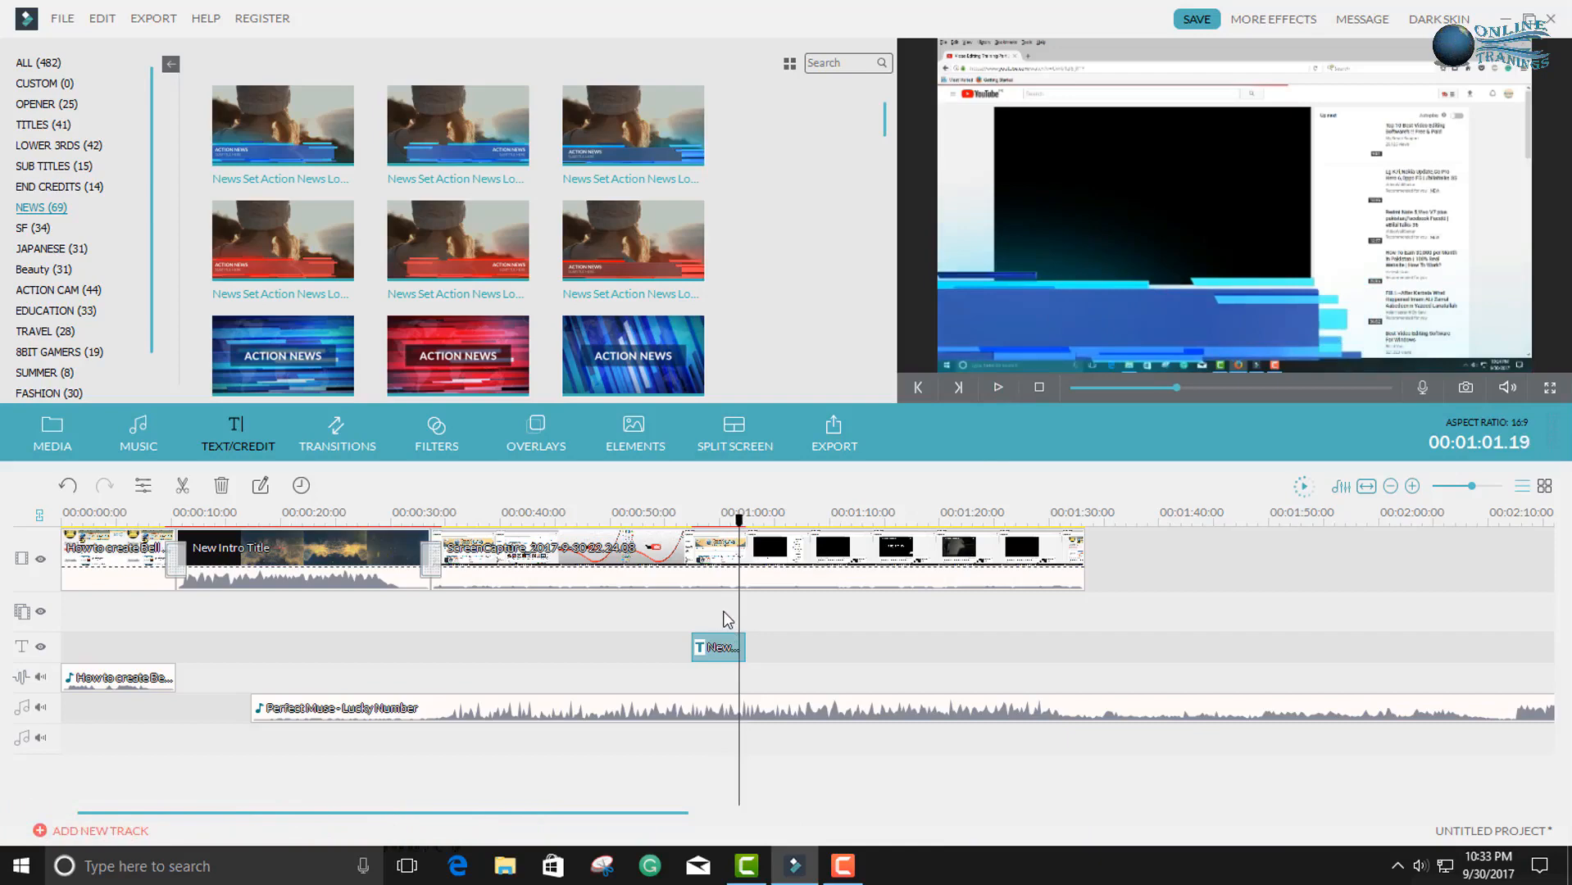
scroll(644, 209, down, 3)
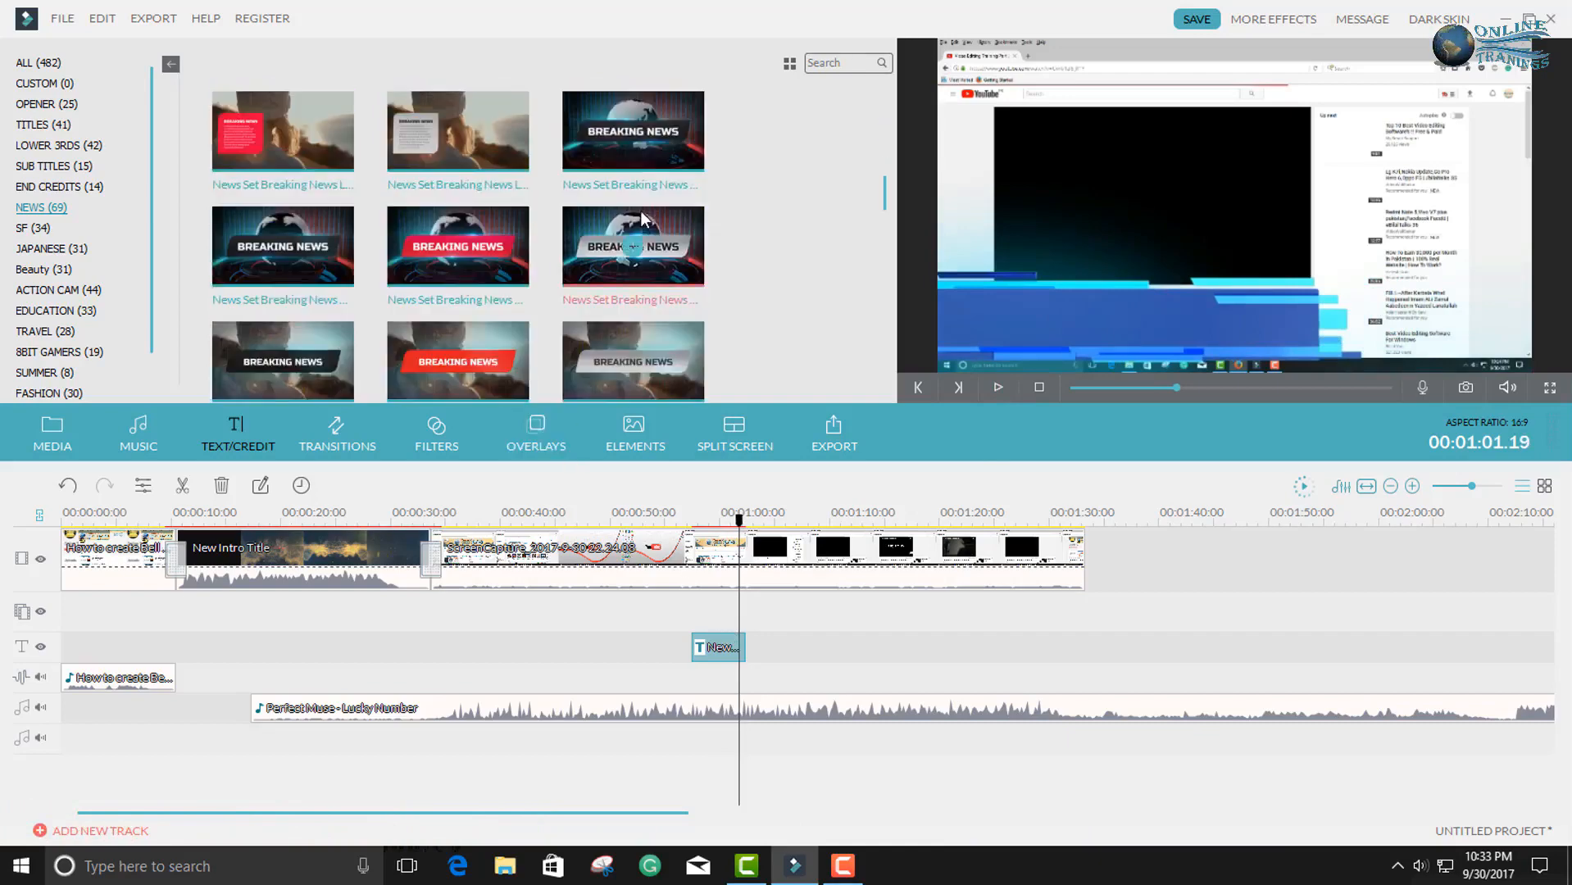
scroll(641, 212, down, 5)
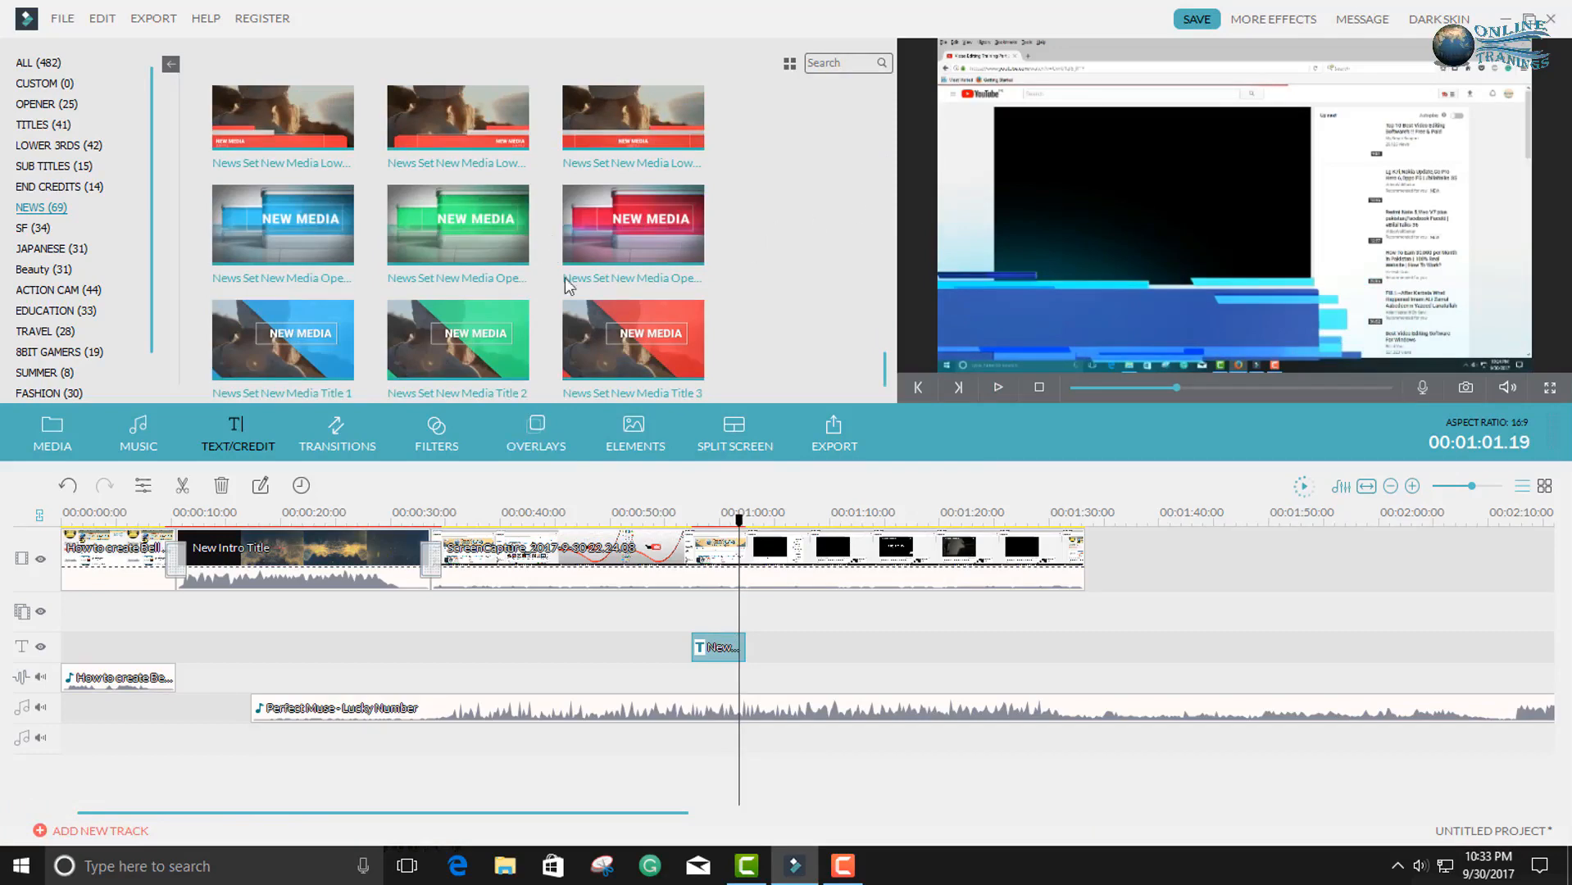
Step: Add News Set Channel 7 Overlay 3 from the overlays library to the timeline
click(534, 445)
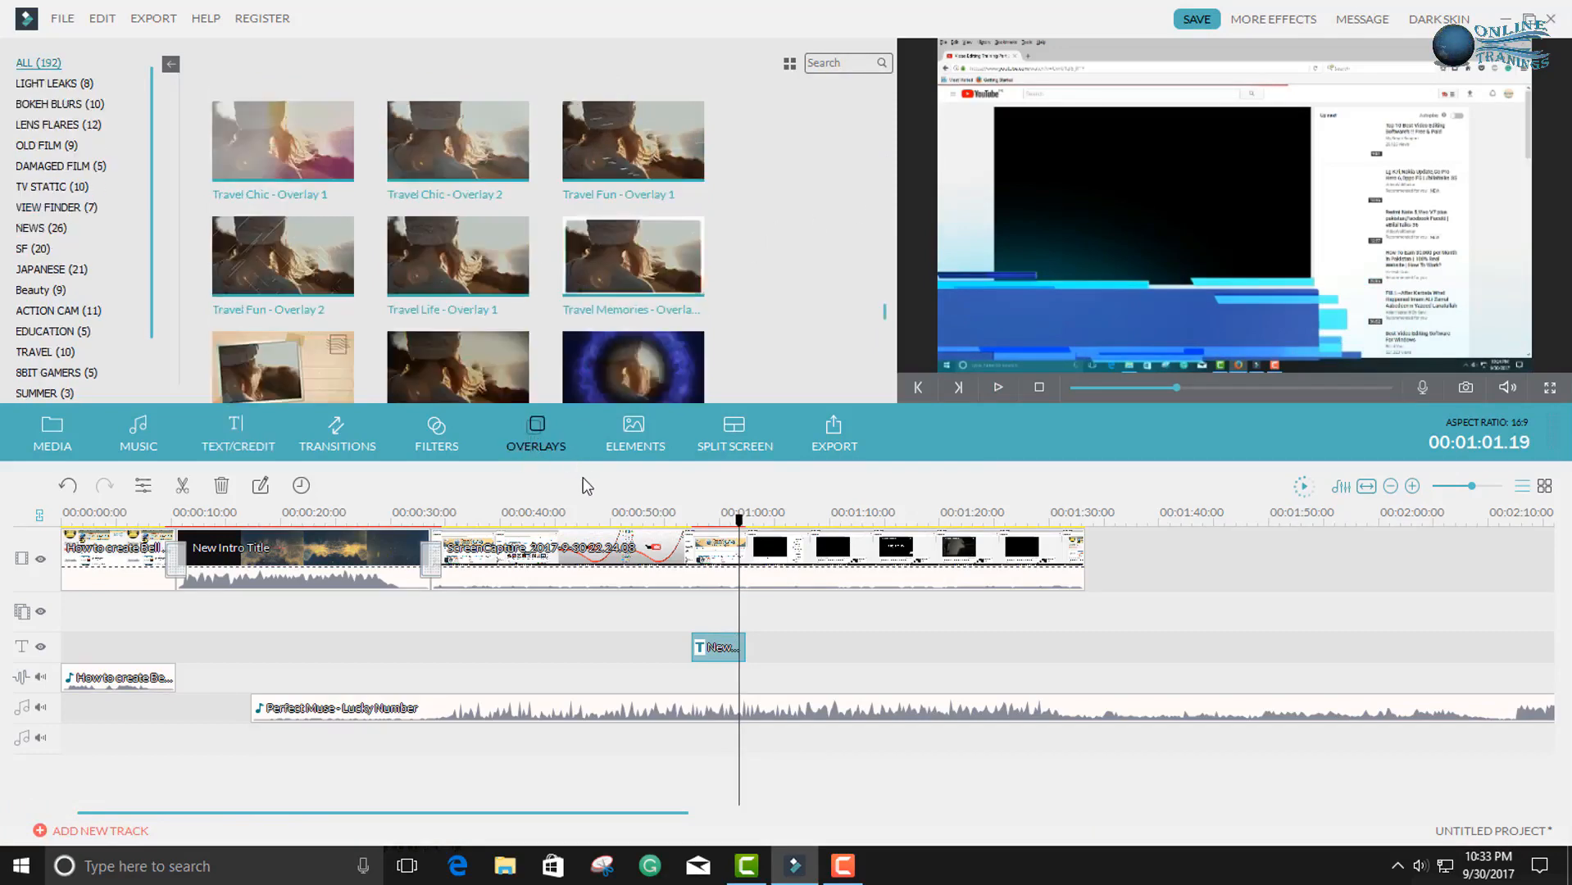
scroll(548, 352, down, 5)
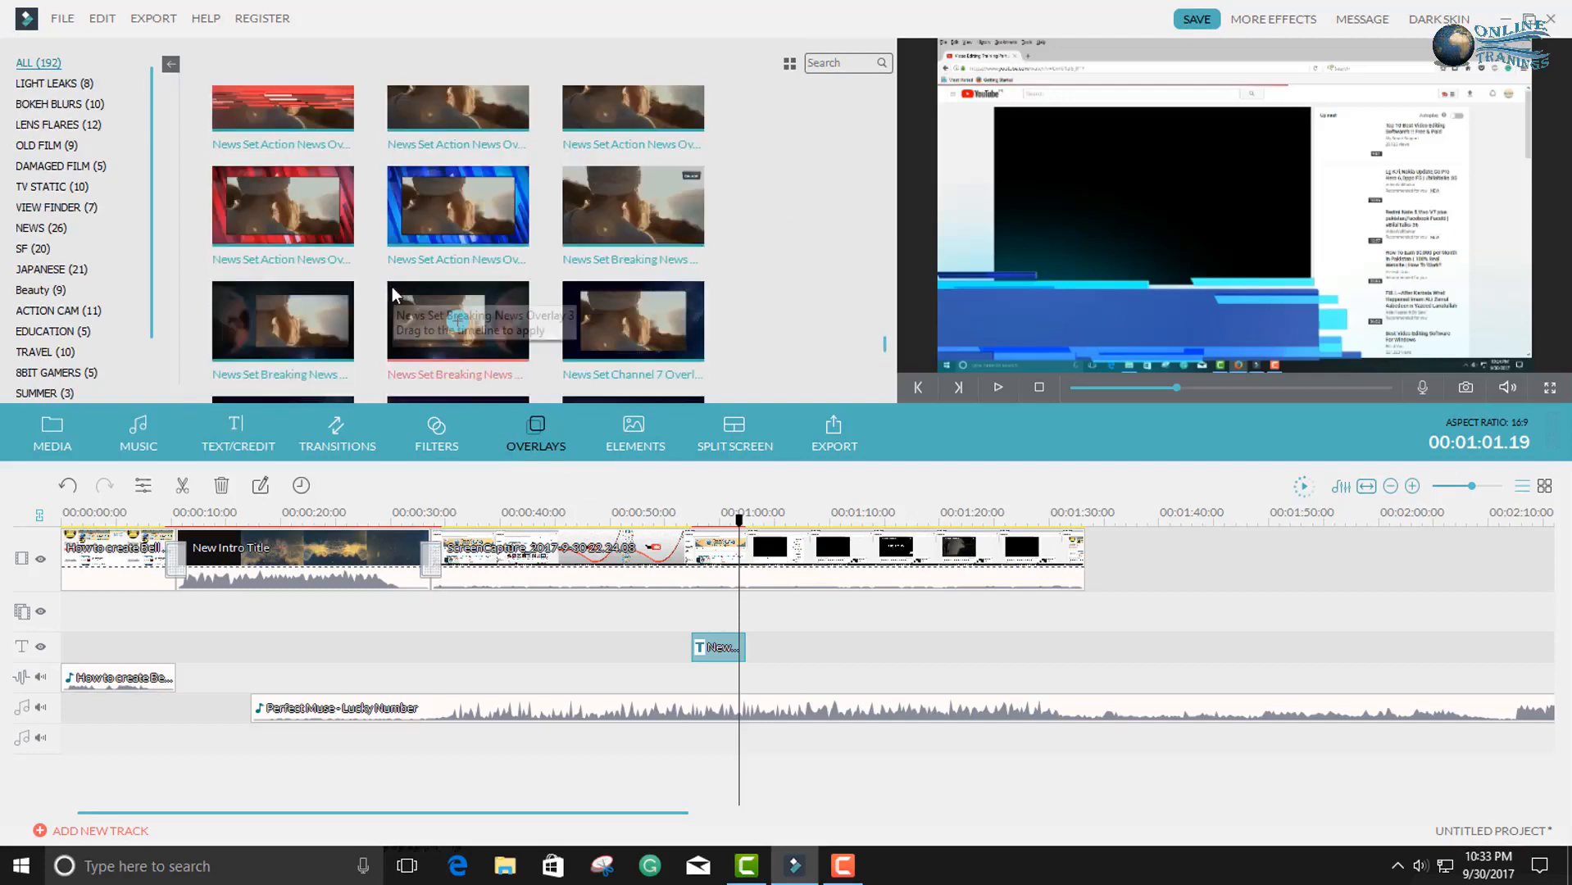
scroll(480, 317, up, 2)
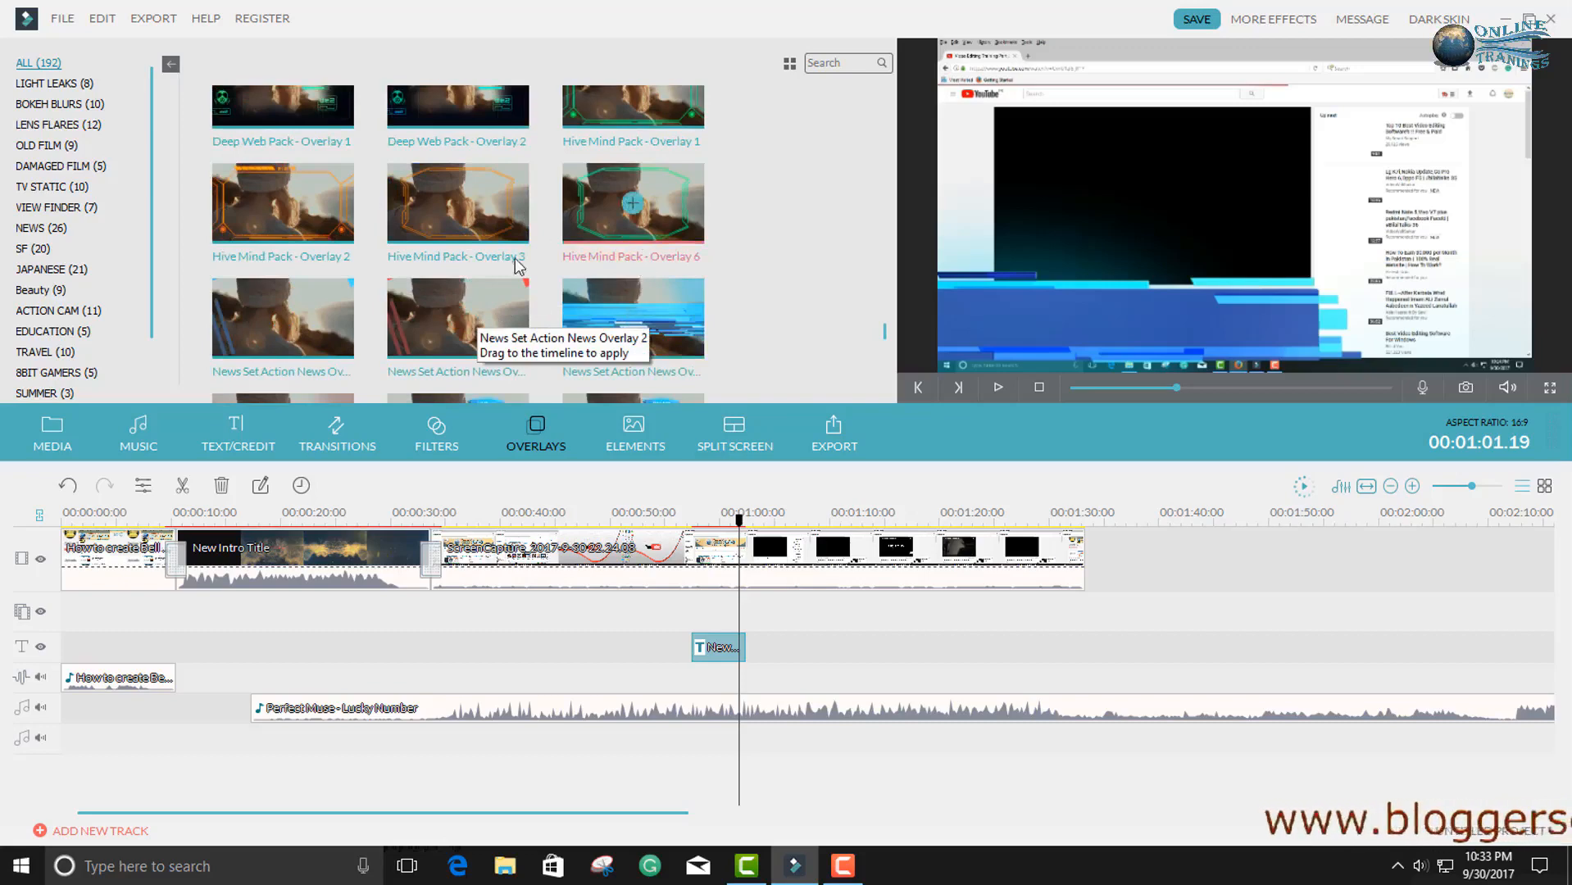
scroll(538, 240, down, 3)
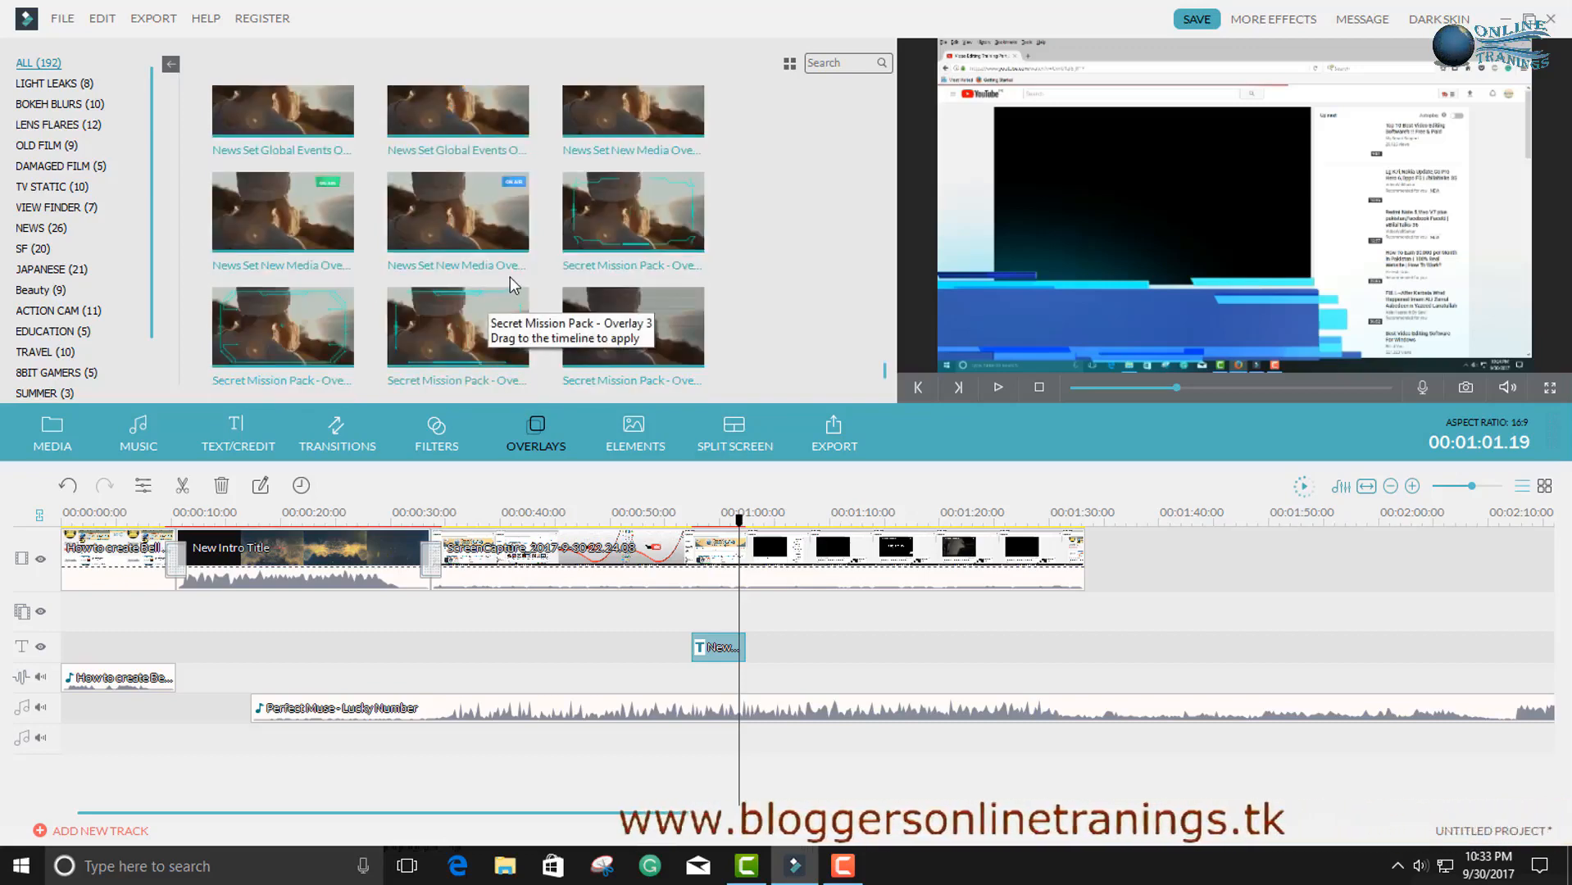
scroll(508, 278, down, 3)
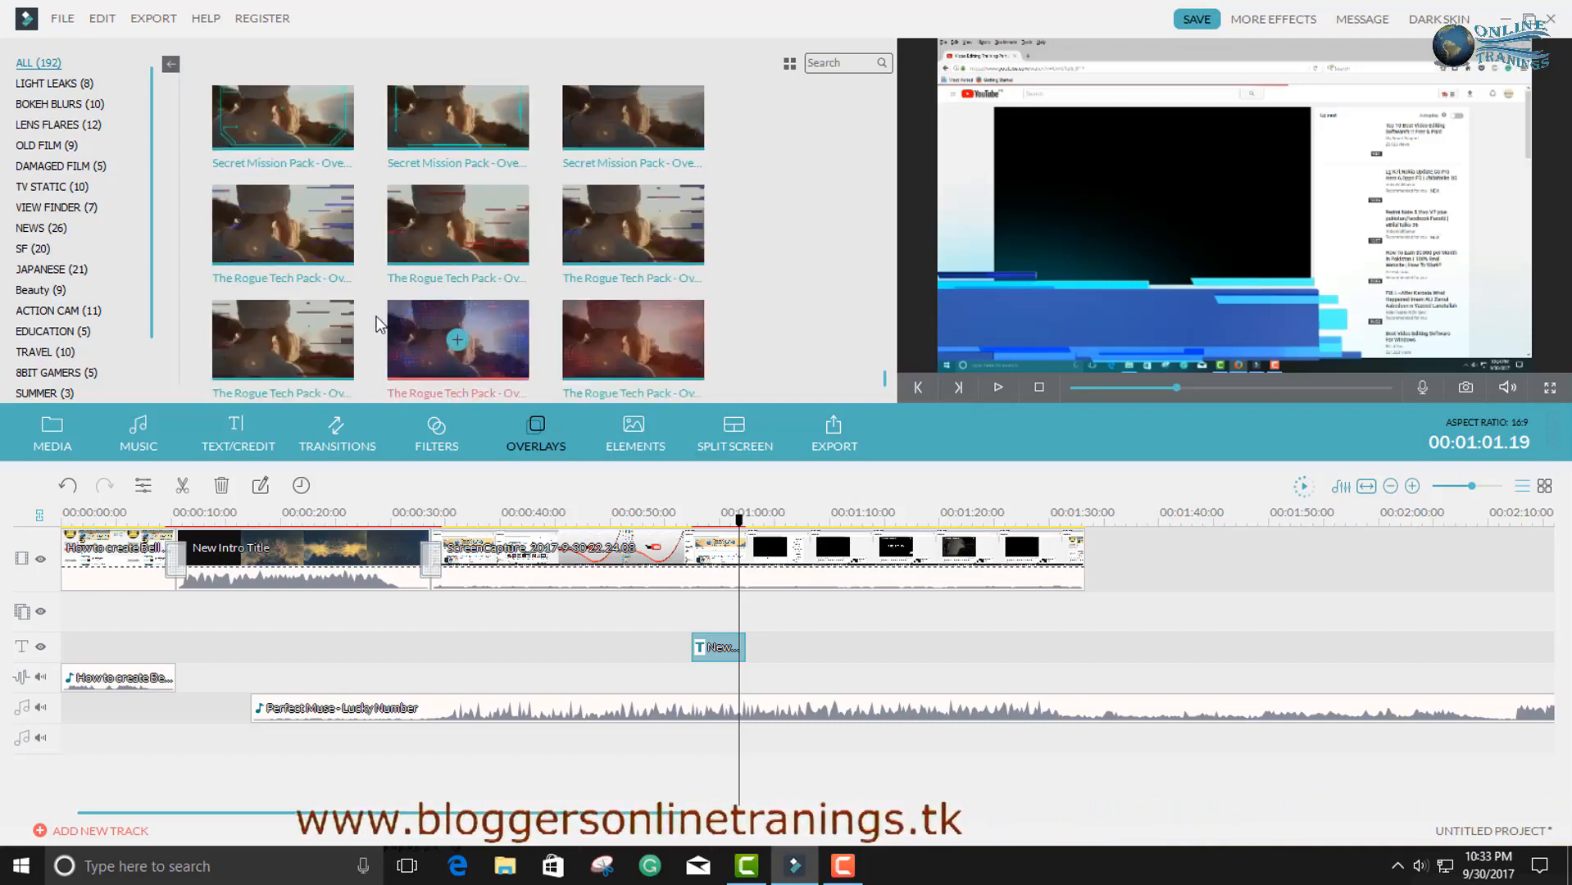
scroll(385, 262, up, 3)
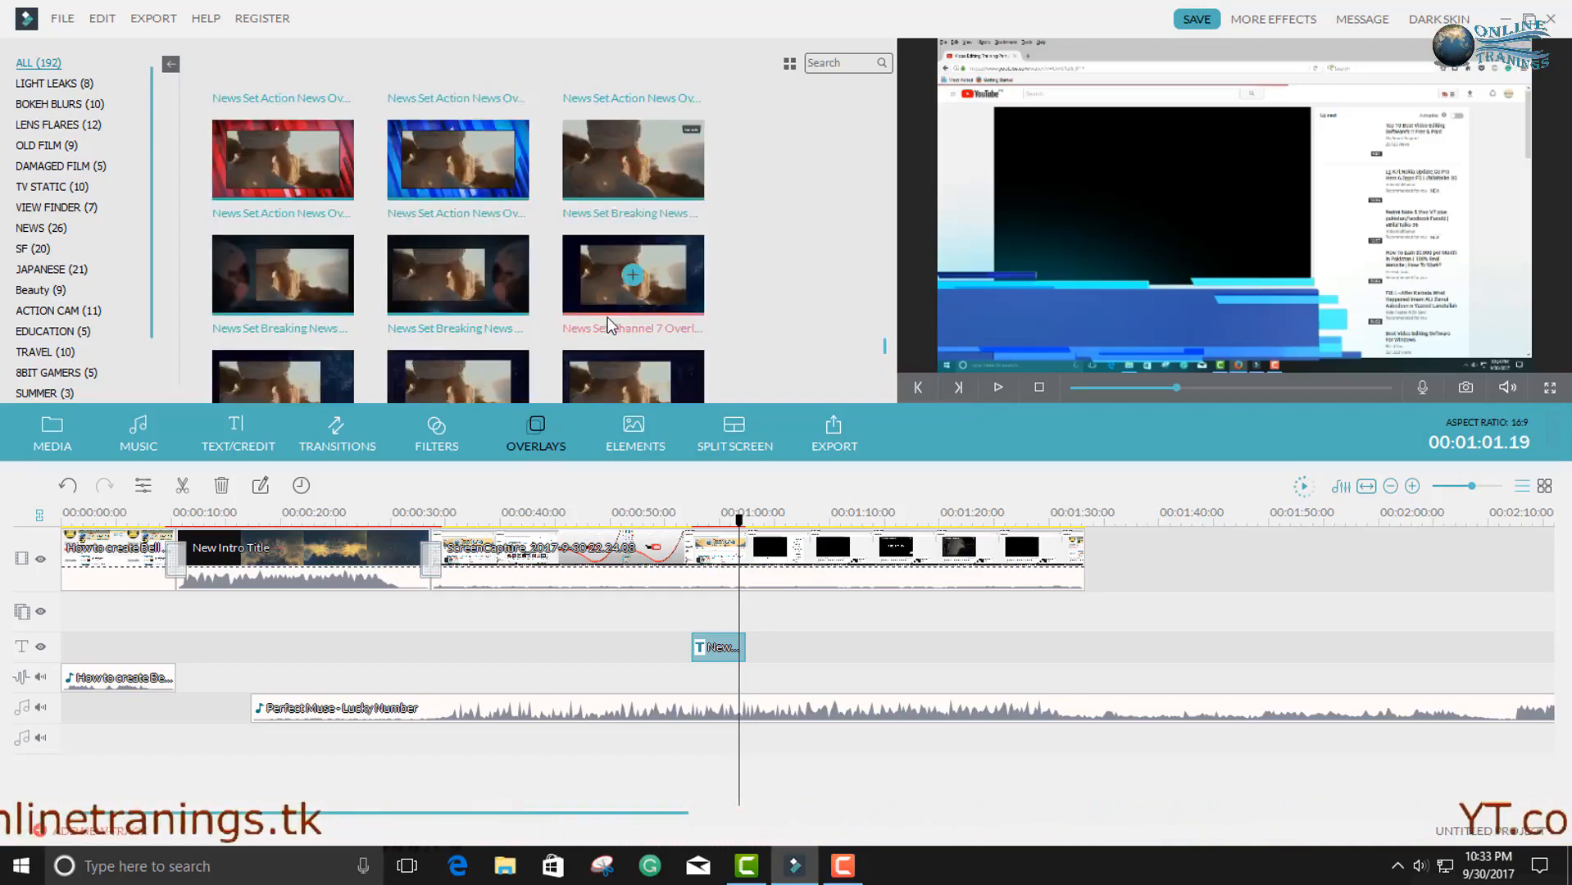
scroll(610, 324, down, 2)
click(457, 221)
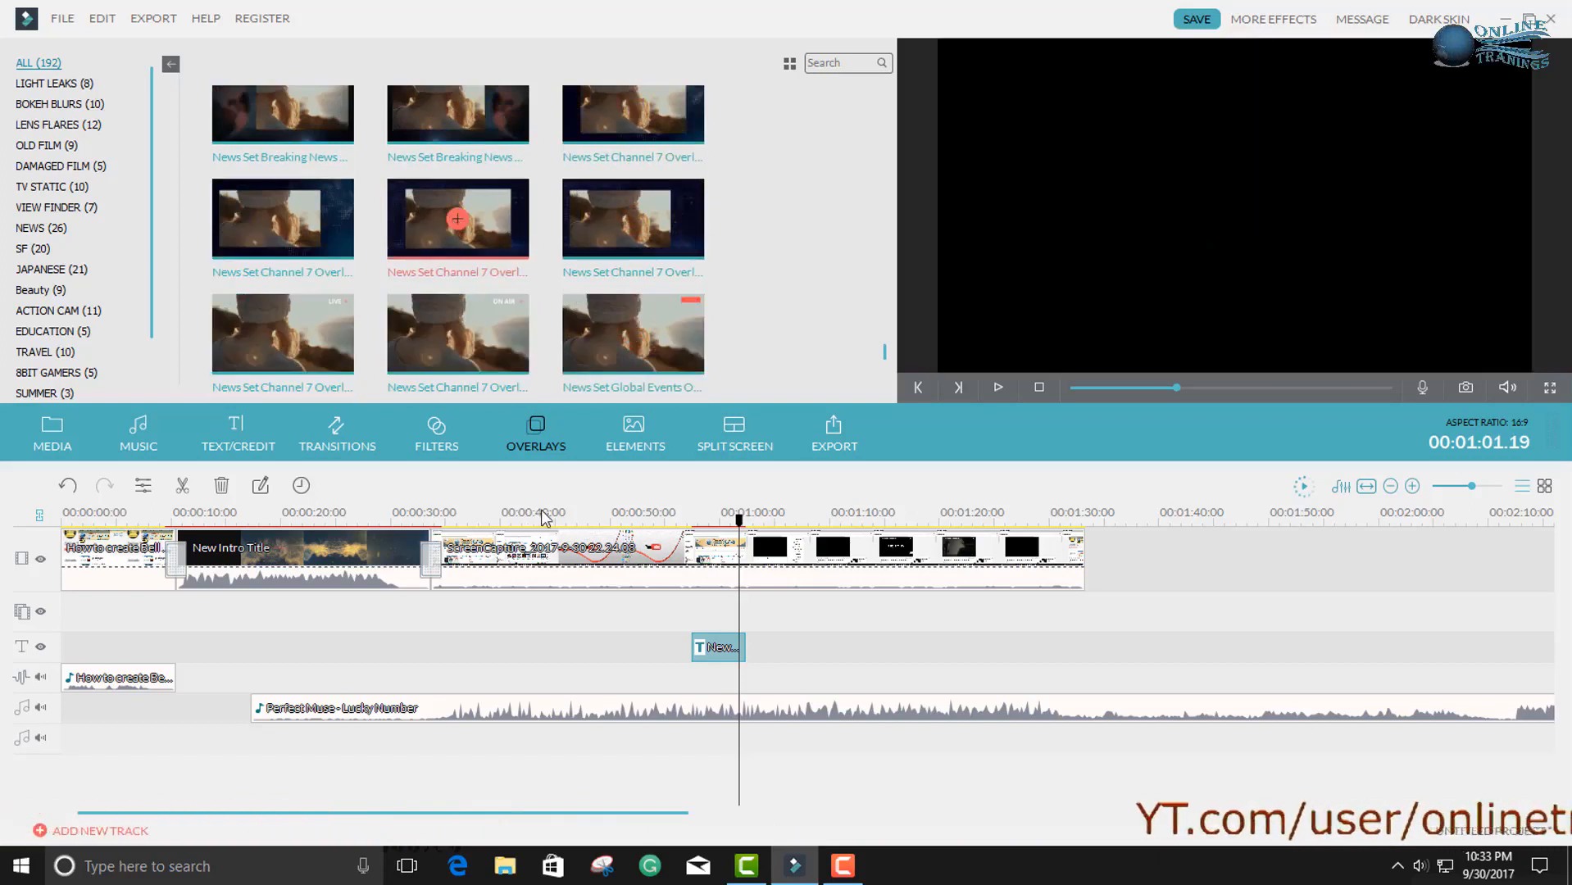
Step: Stretch the overlay from the timeline's start to the screen capture's end at 00:01:33.08 and play from 00:00:42.19
drag(767, 637, 35, 666)
drag(177, 649, 1084, 612)
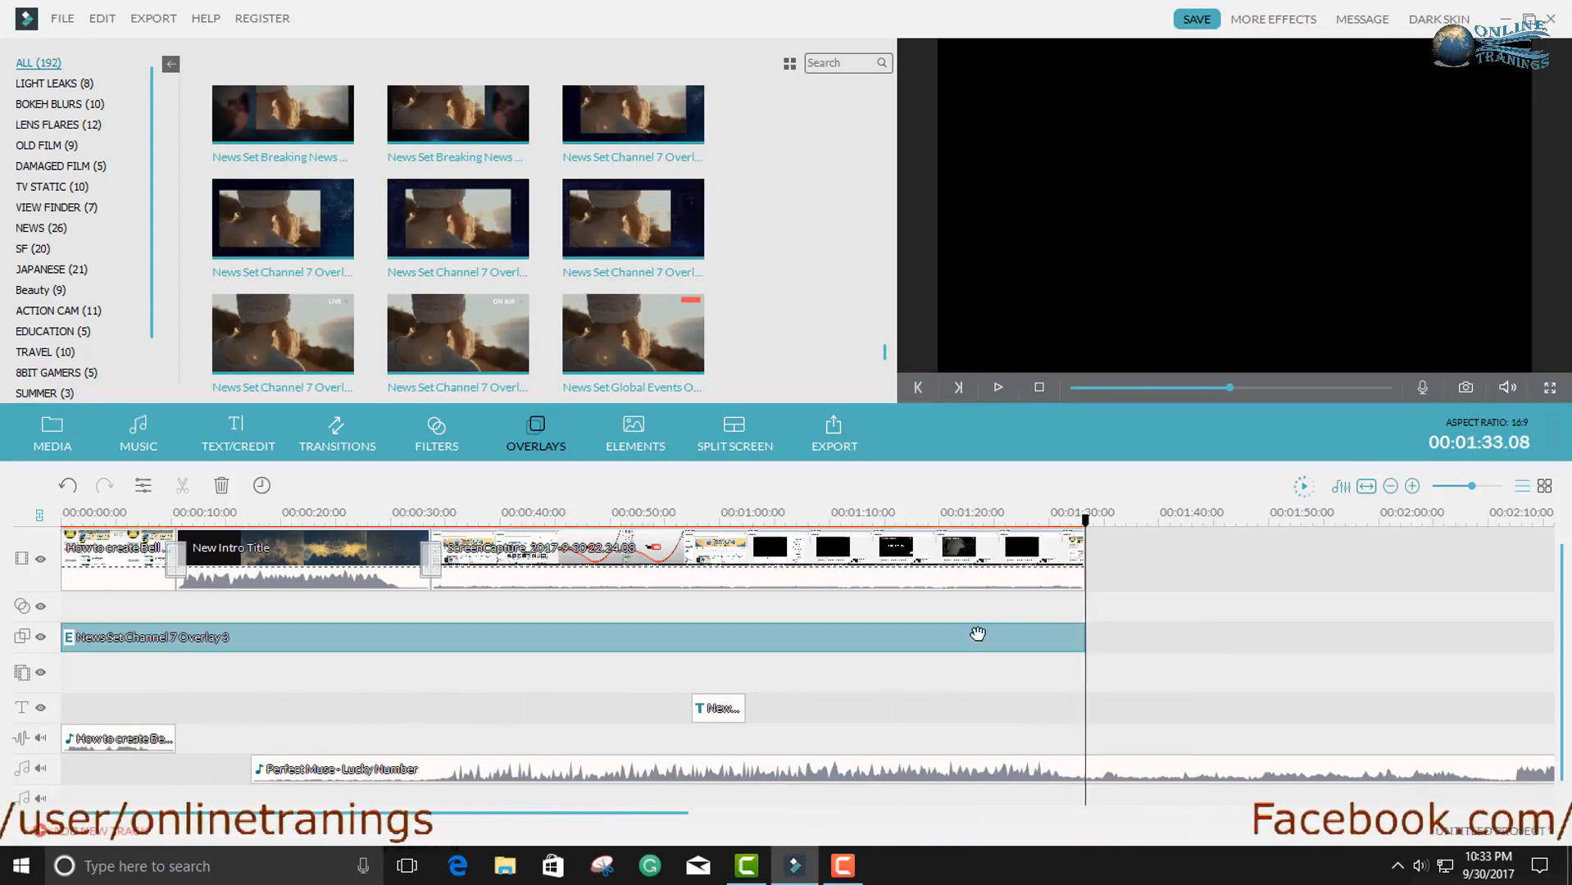
click(530, 514)
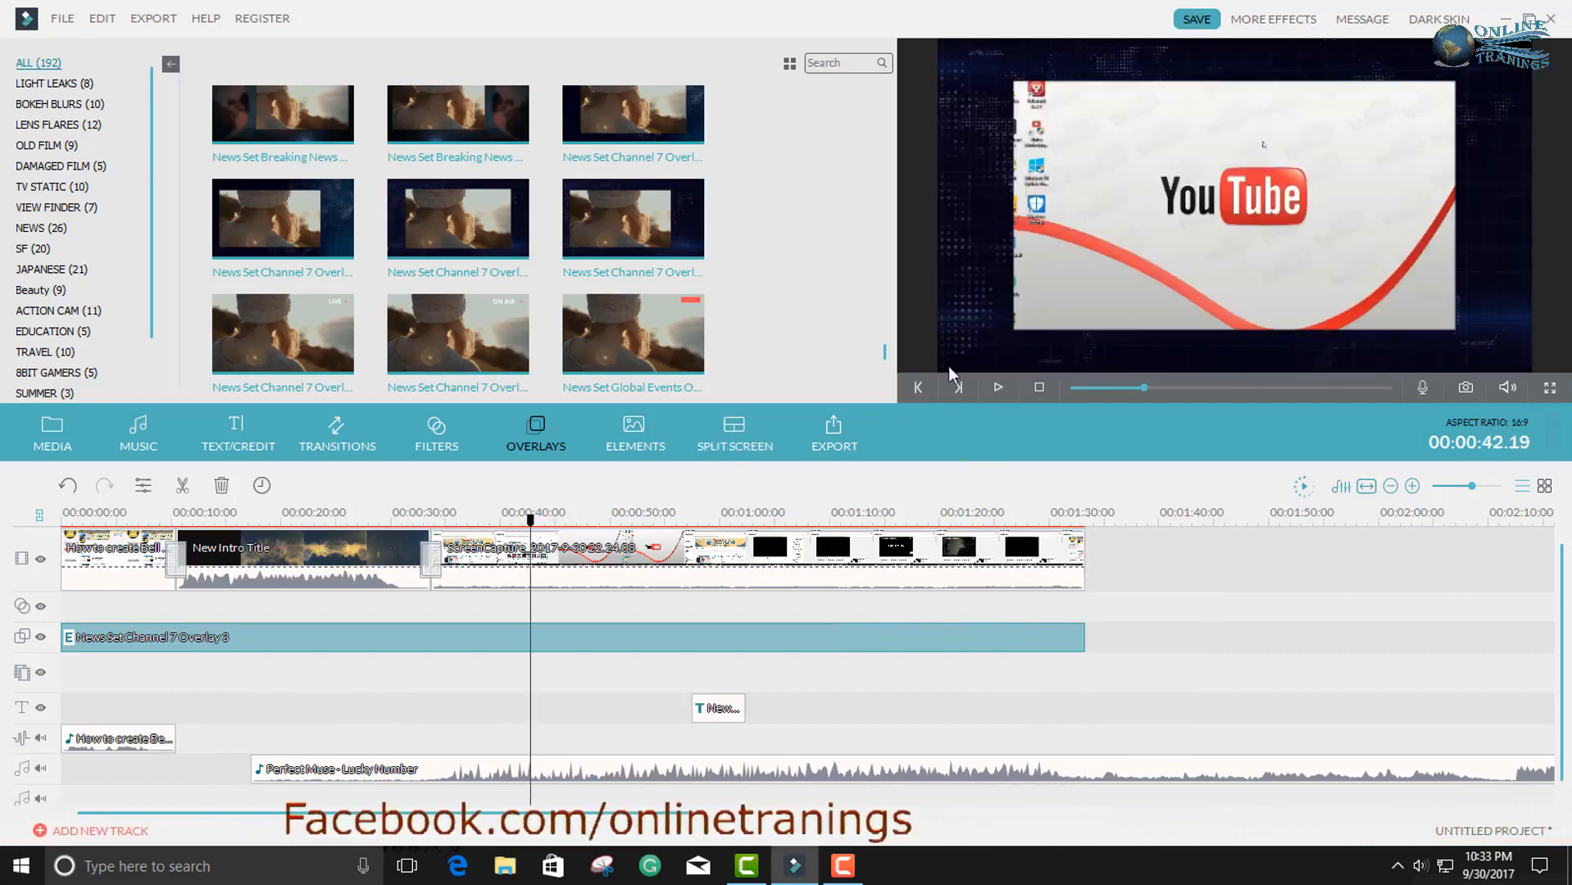
click(998, 386)
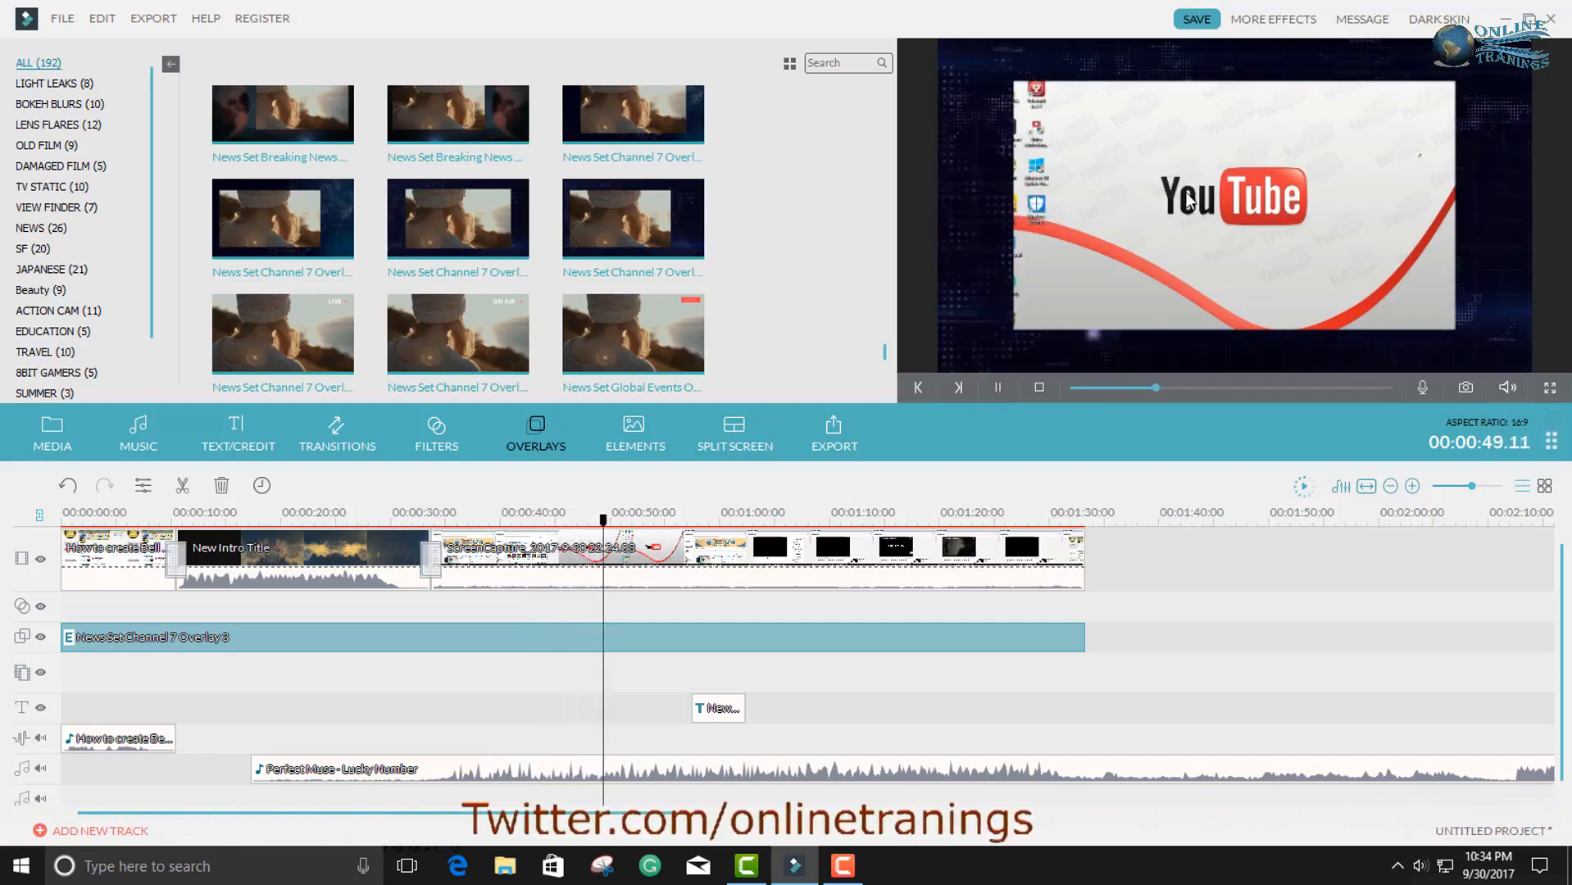
click(668, 549)
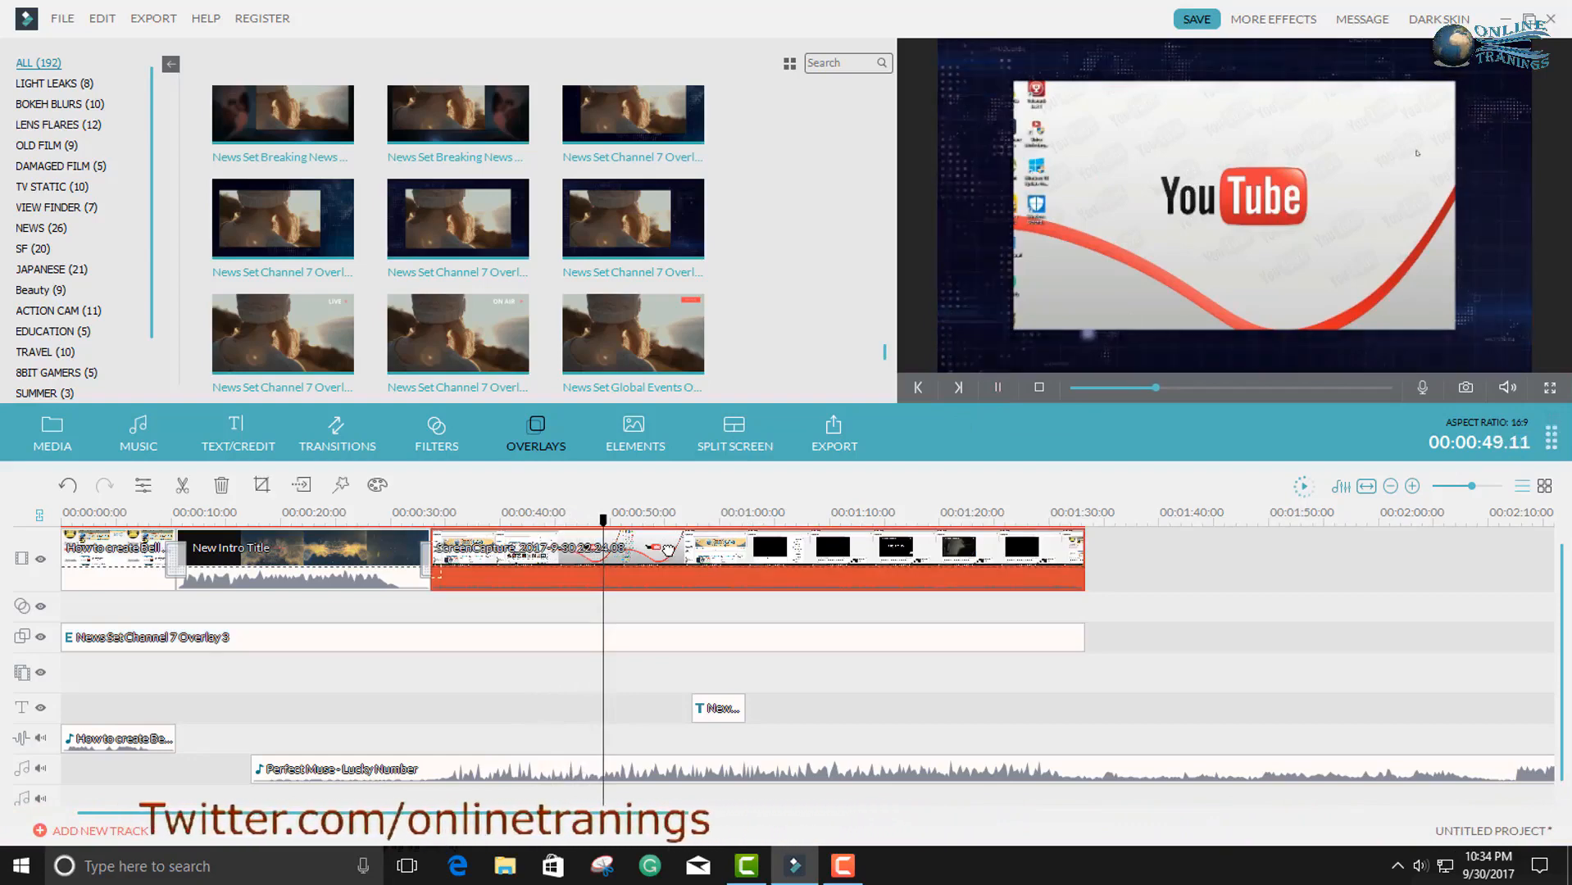
right_click(668, 547)
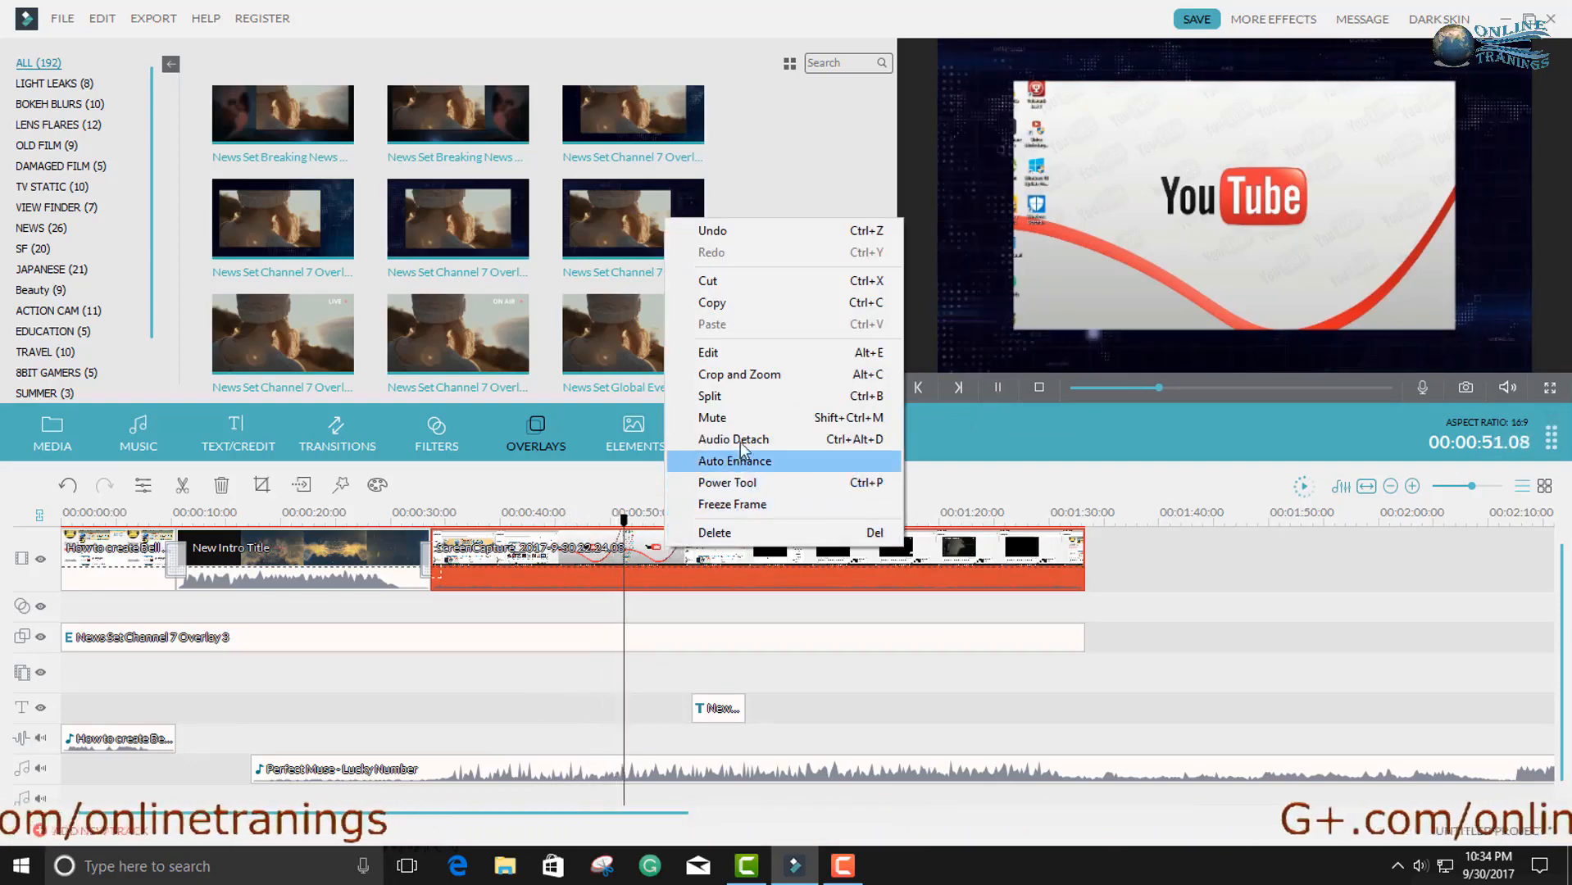
click(748, 379)
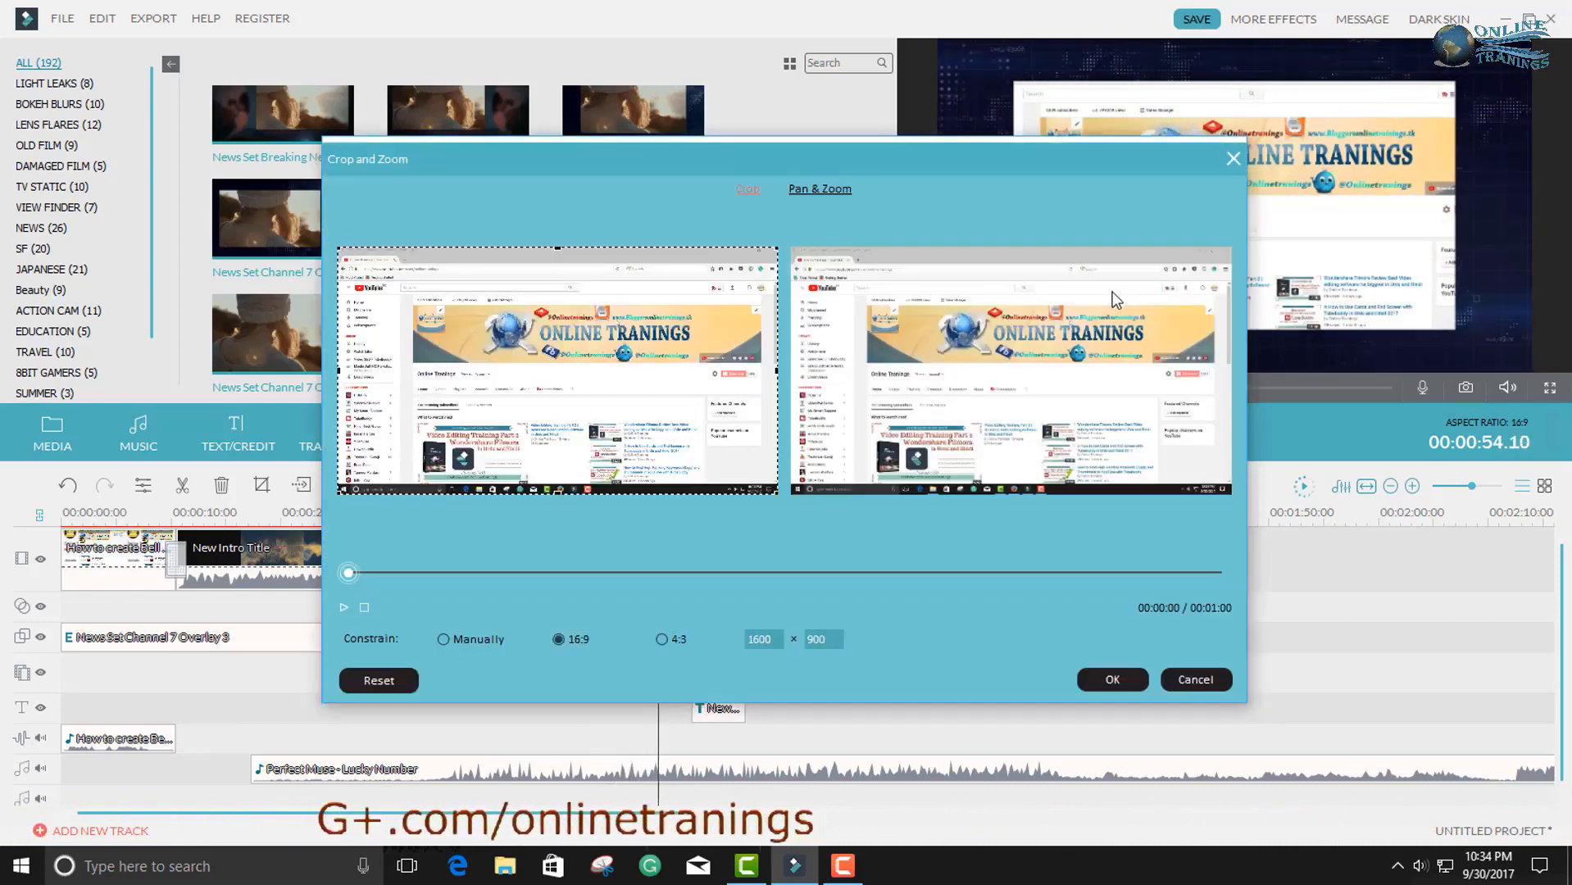
mouse_move(772, 489)
mouse_down()
mouse_move(726, 467)
mouse_move(781, 498)
mouse_up()
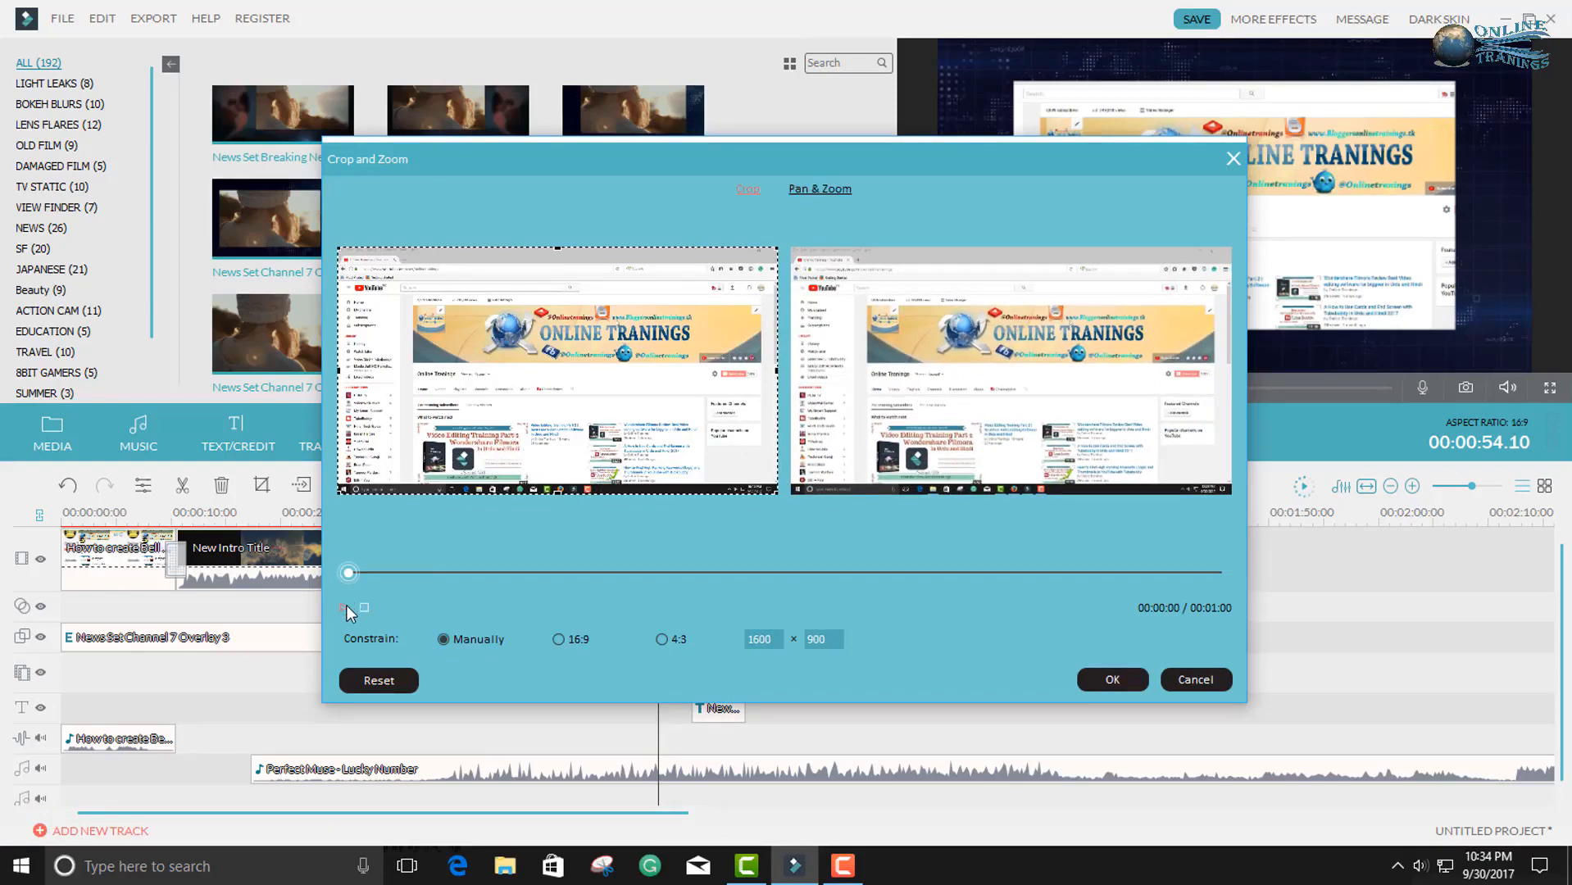
mouse_move(333, 244)
mouse_down()
mouse_move(589, 327)
mouse_move(364, 239)
mouse_move(328, 244)
mouse_up()
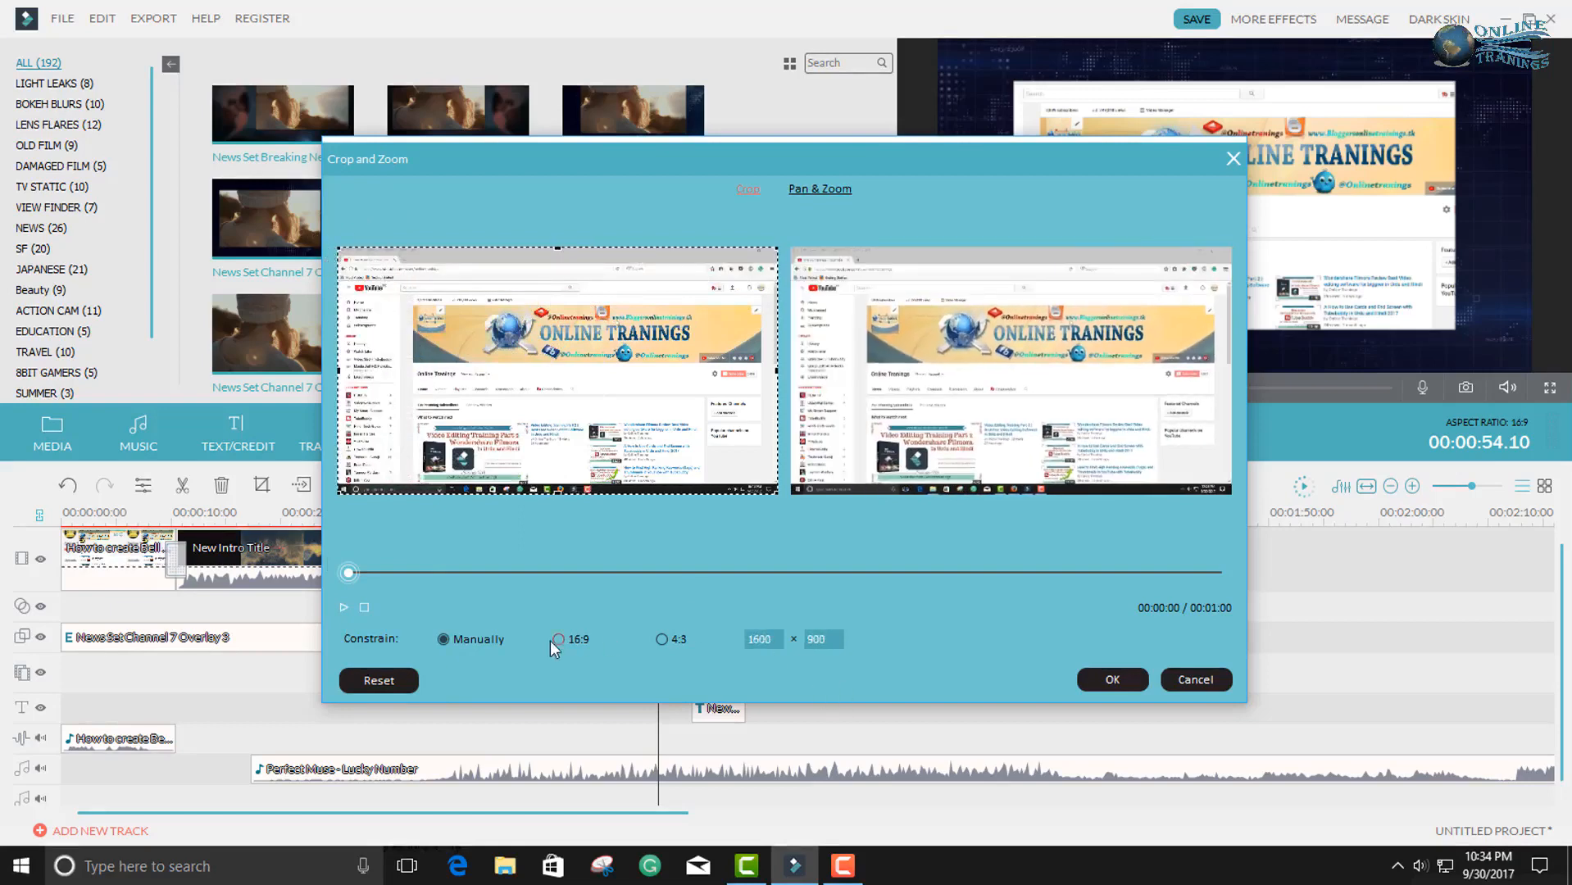
click(1194, 680)
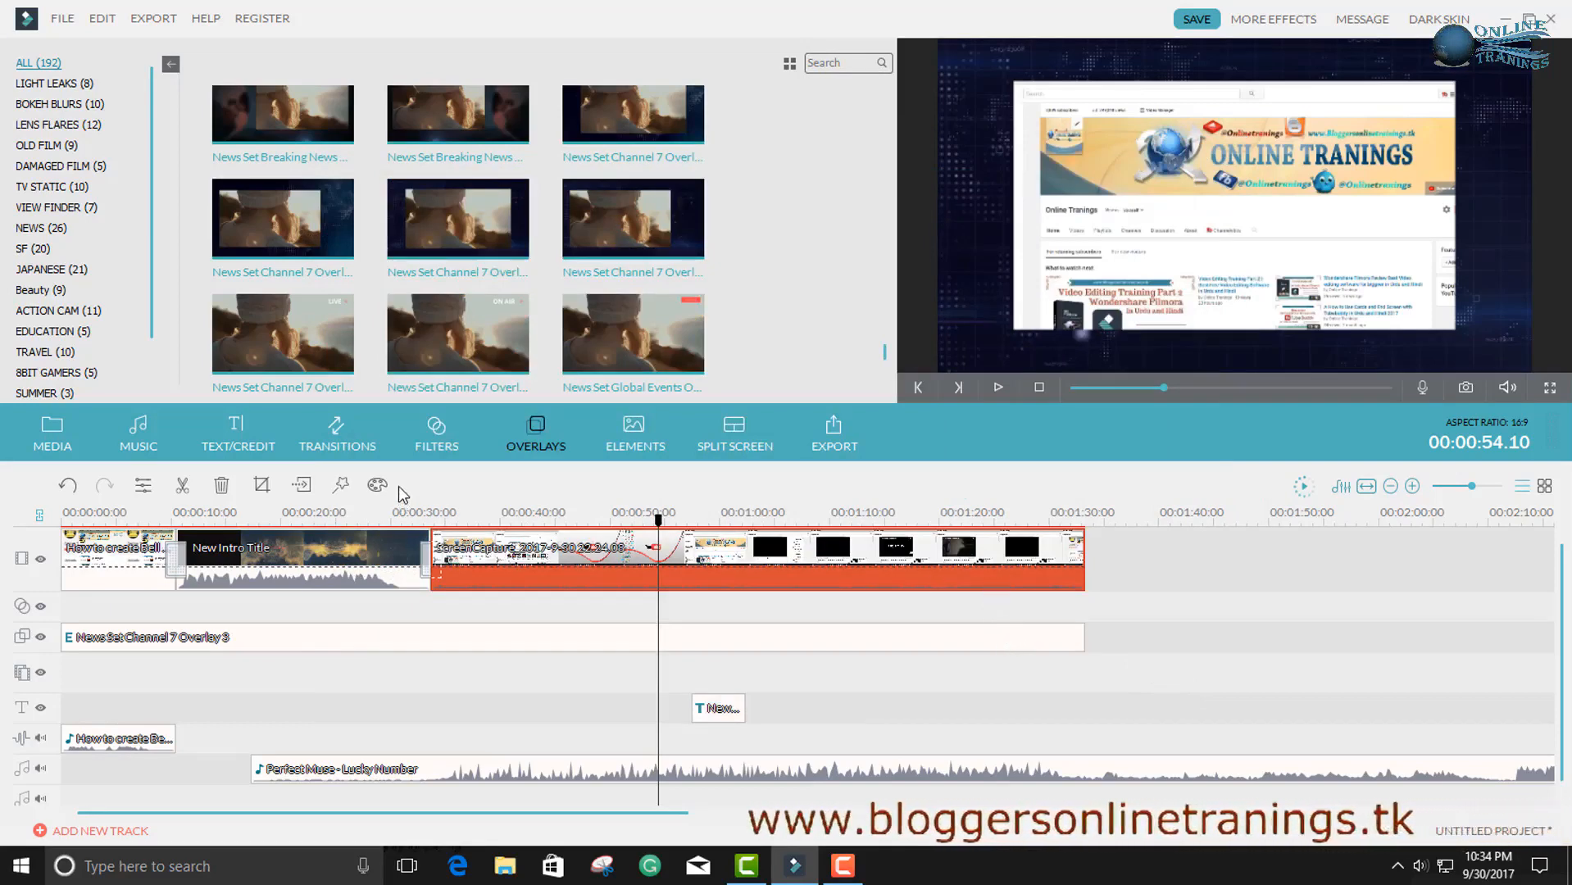
Step: Add Cosmic Pack - Element 2 from the SF elements to the timeline at 00:00:54.10
click(619, 441)
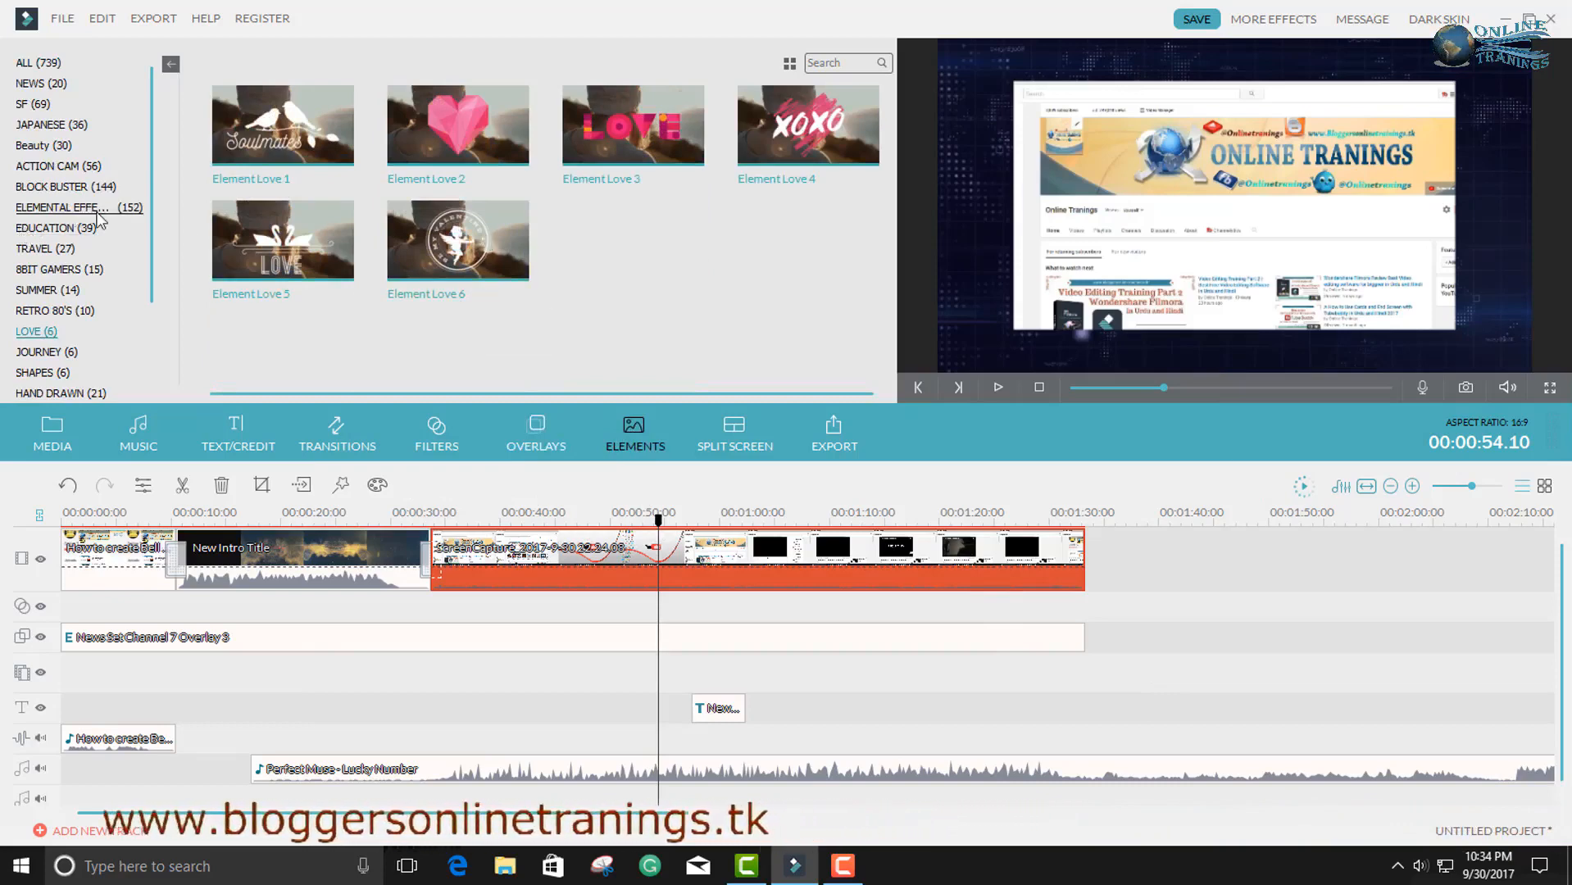
click(35, 105)
scroll(456, 251, down, 5)
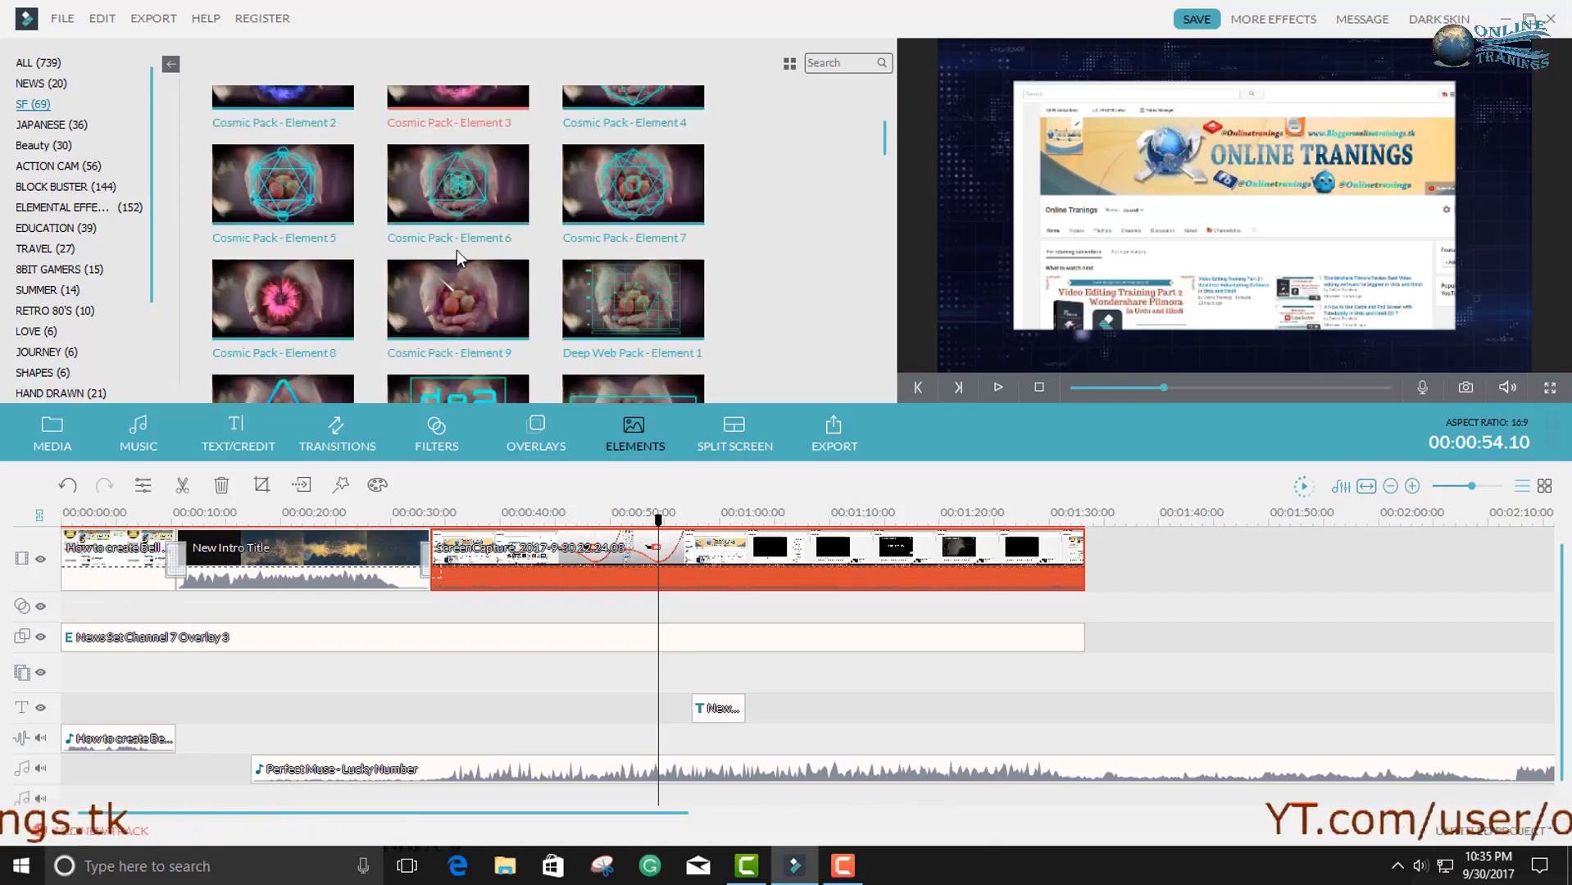
scroll(390, 343, down, 2)
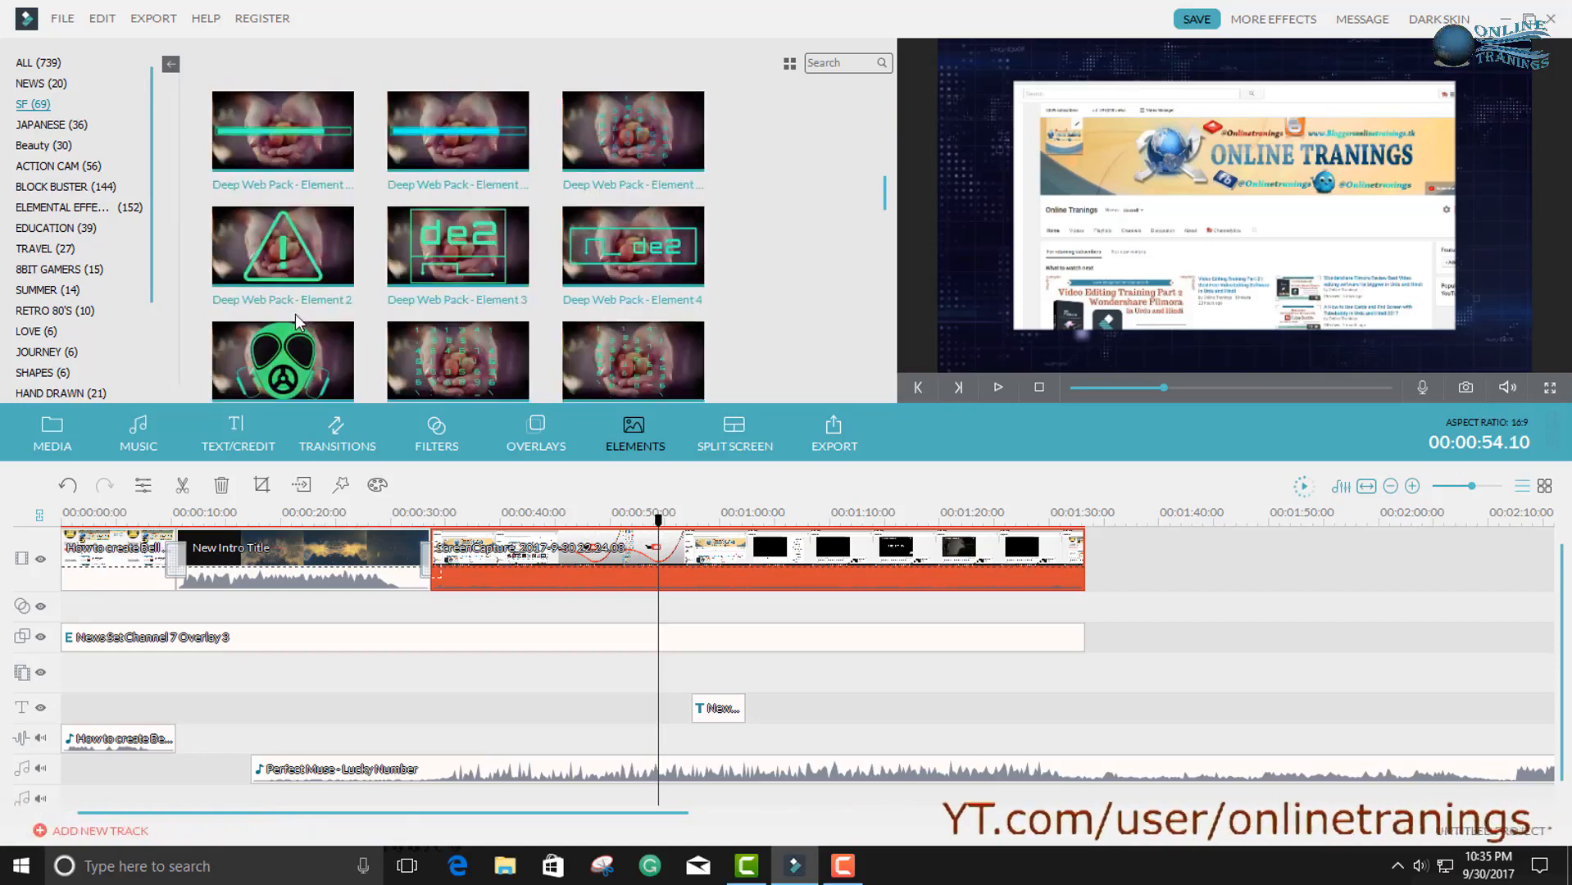
scroll(282, 256, down, 2)
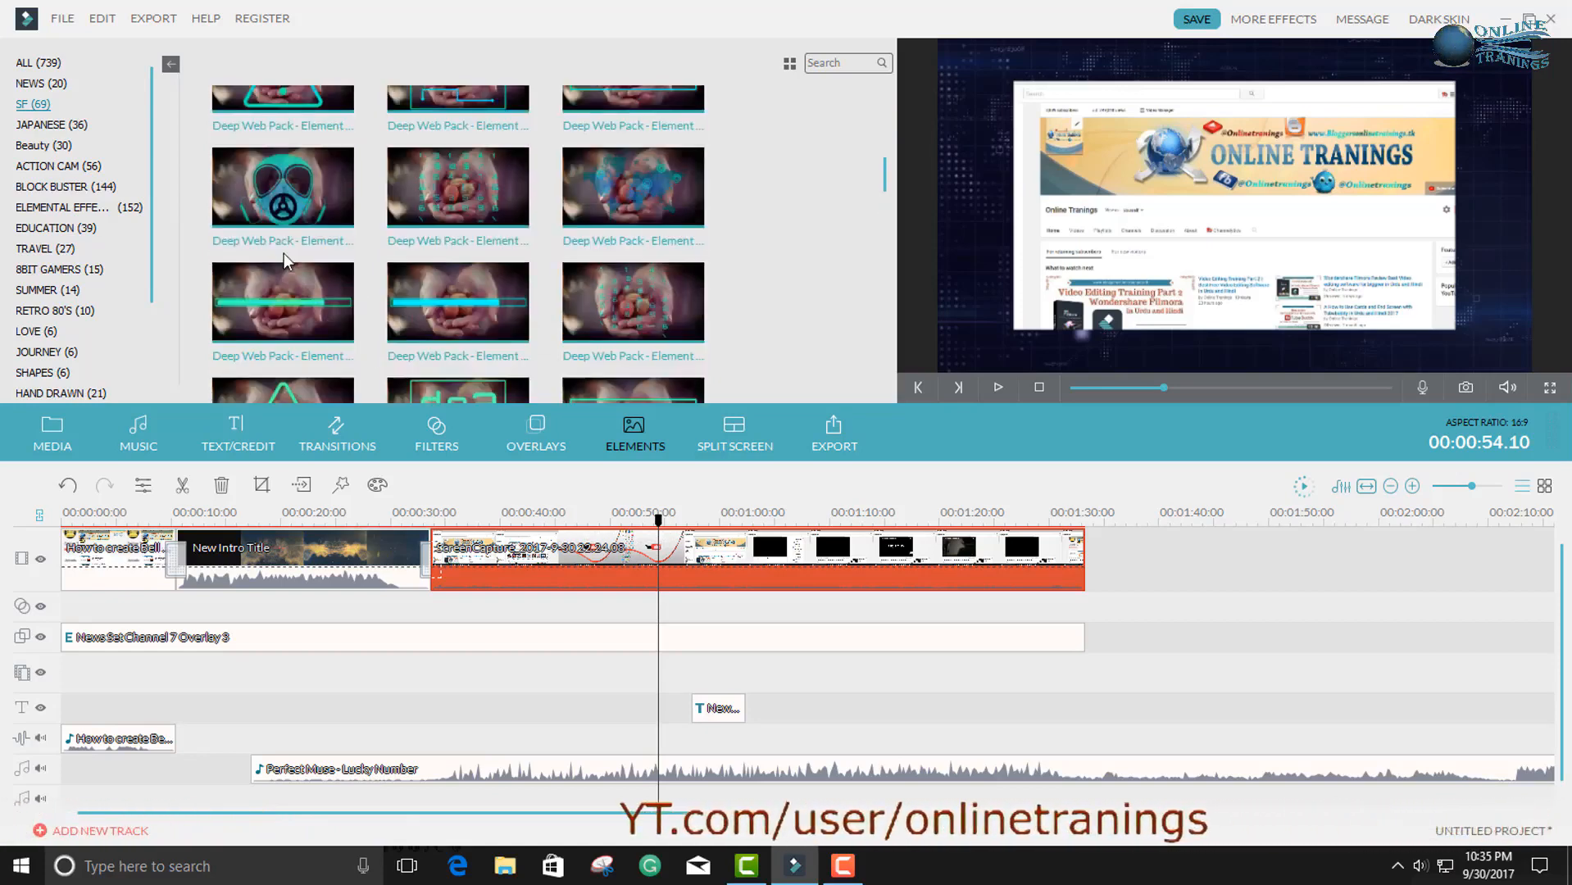
scroll(284, 231, down, 6)
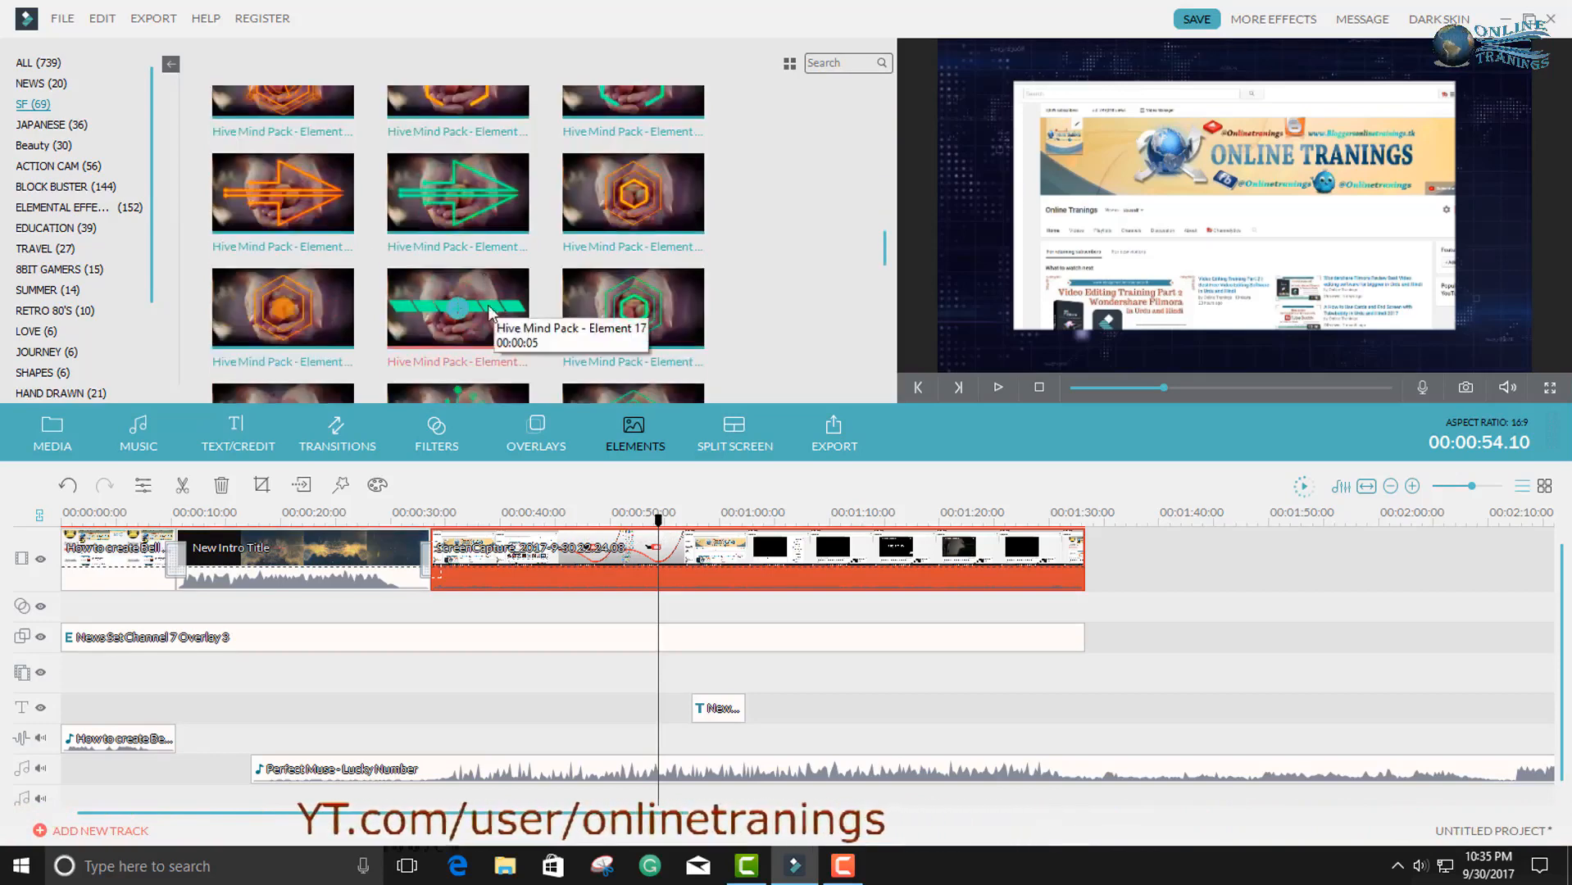
scroll(422, 305, down, 3)
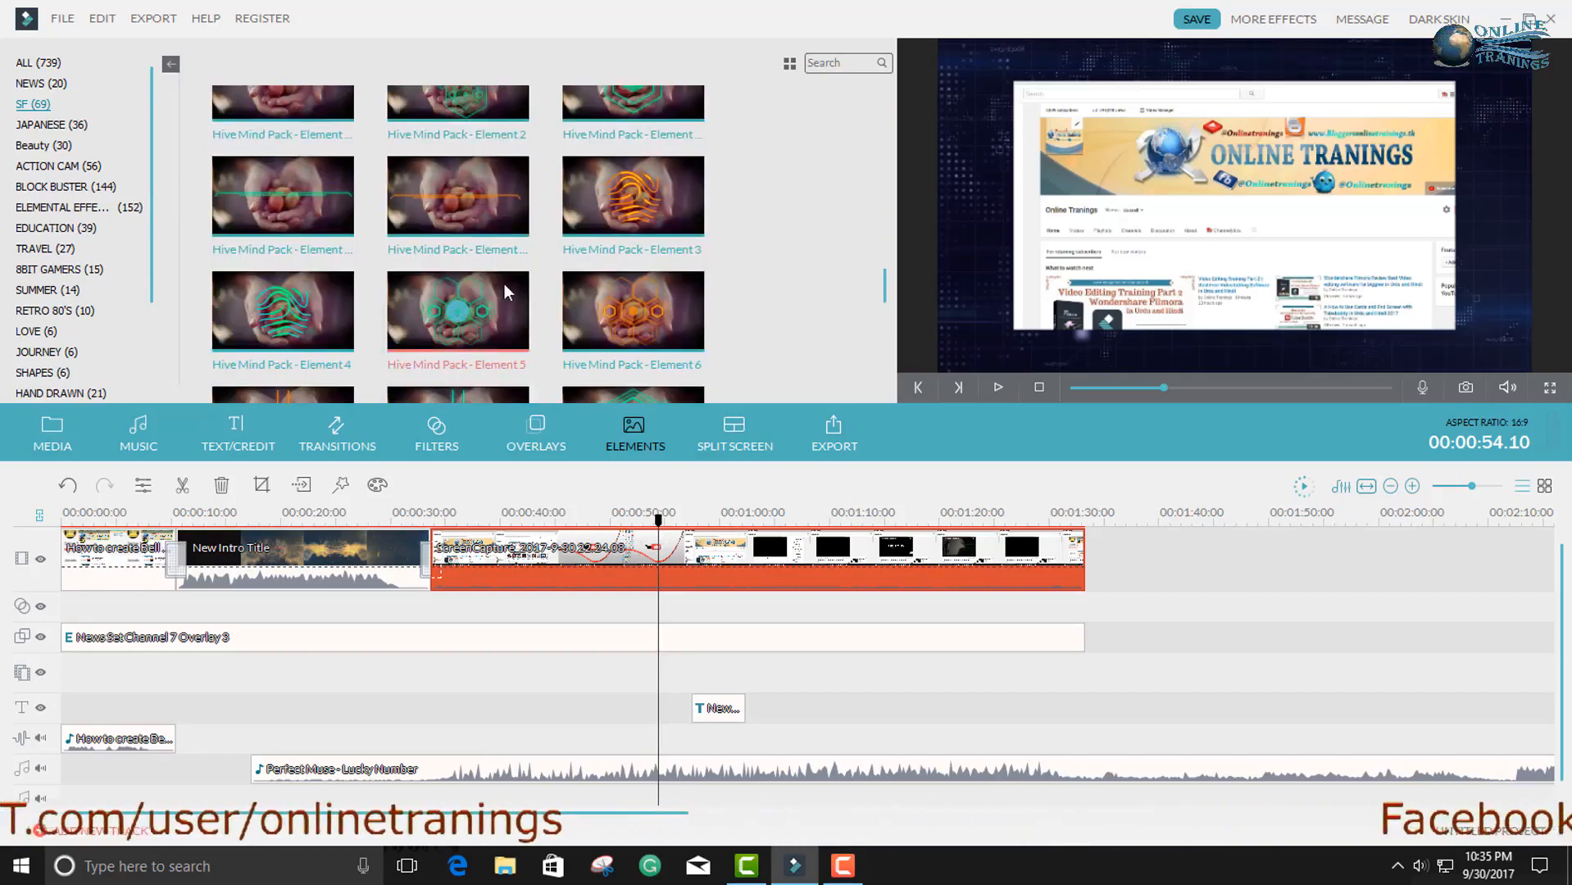
scroll(459, 303, down, 3)
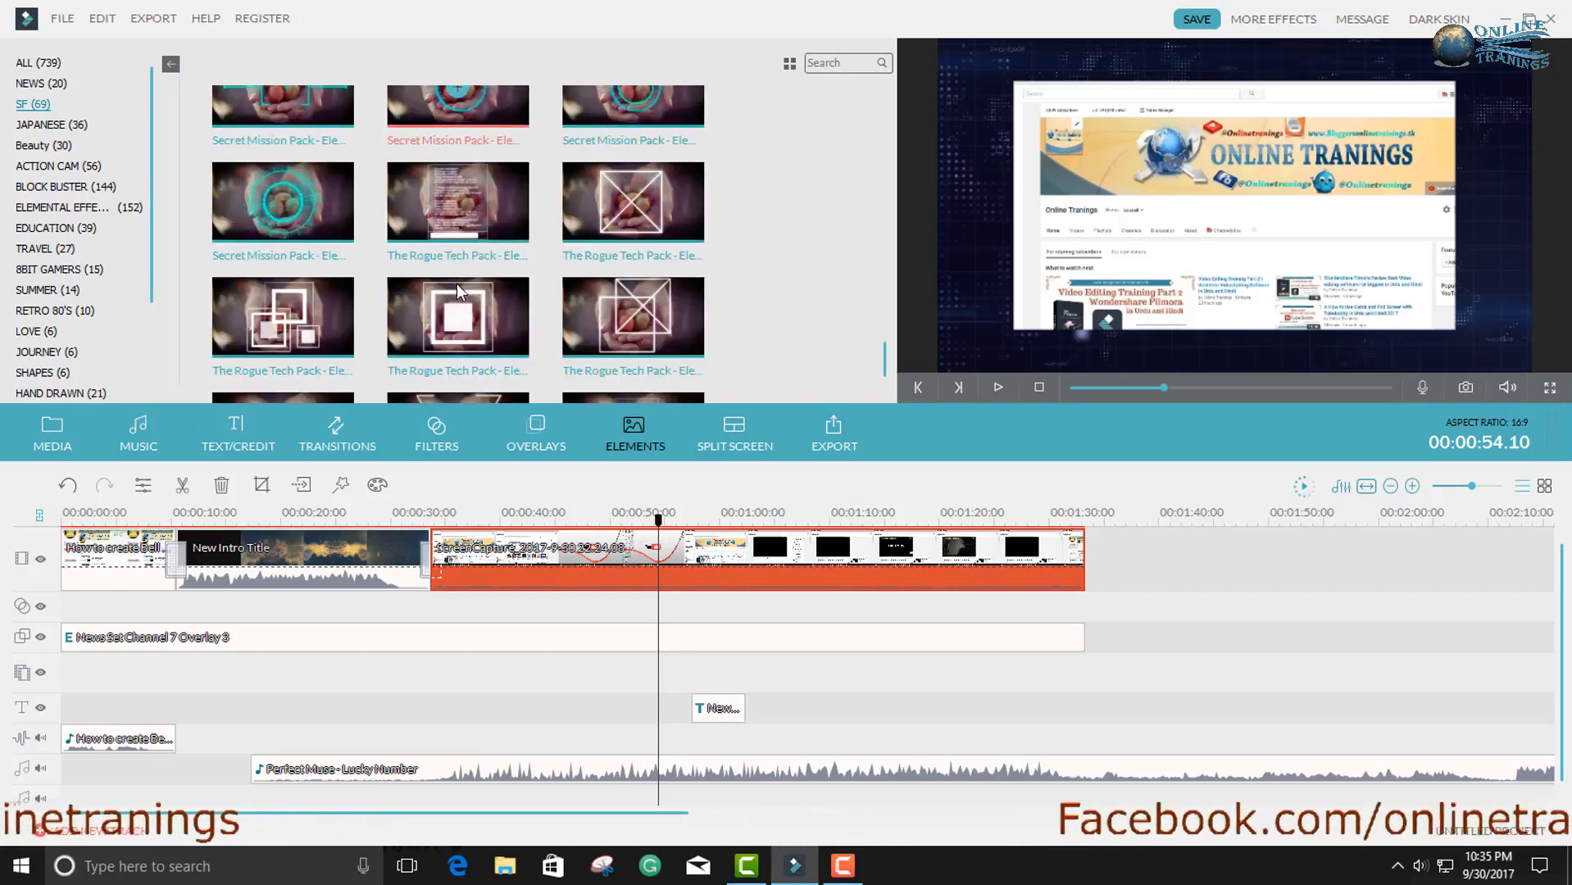
scroll(391, 320, up, 10)
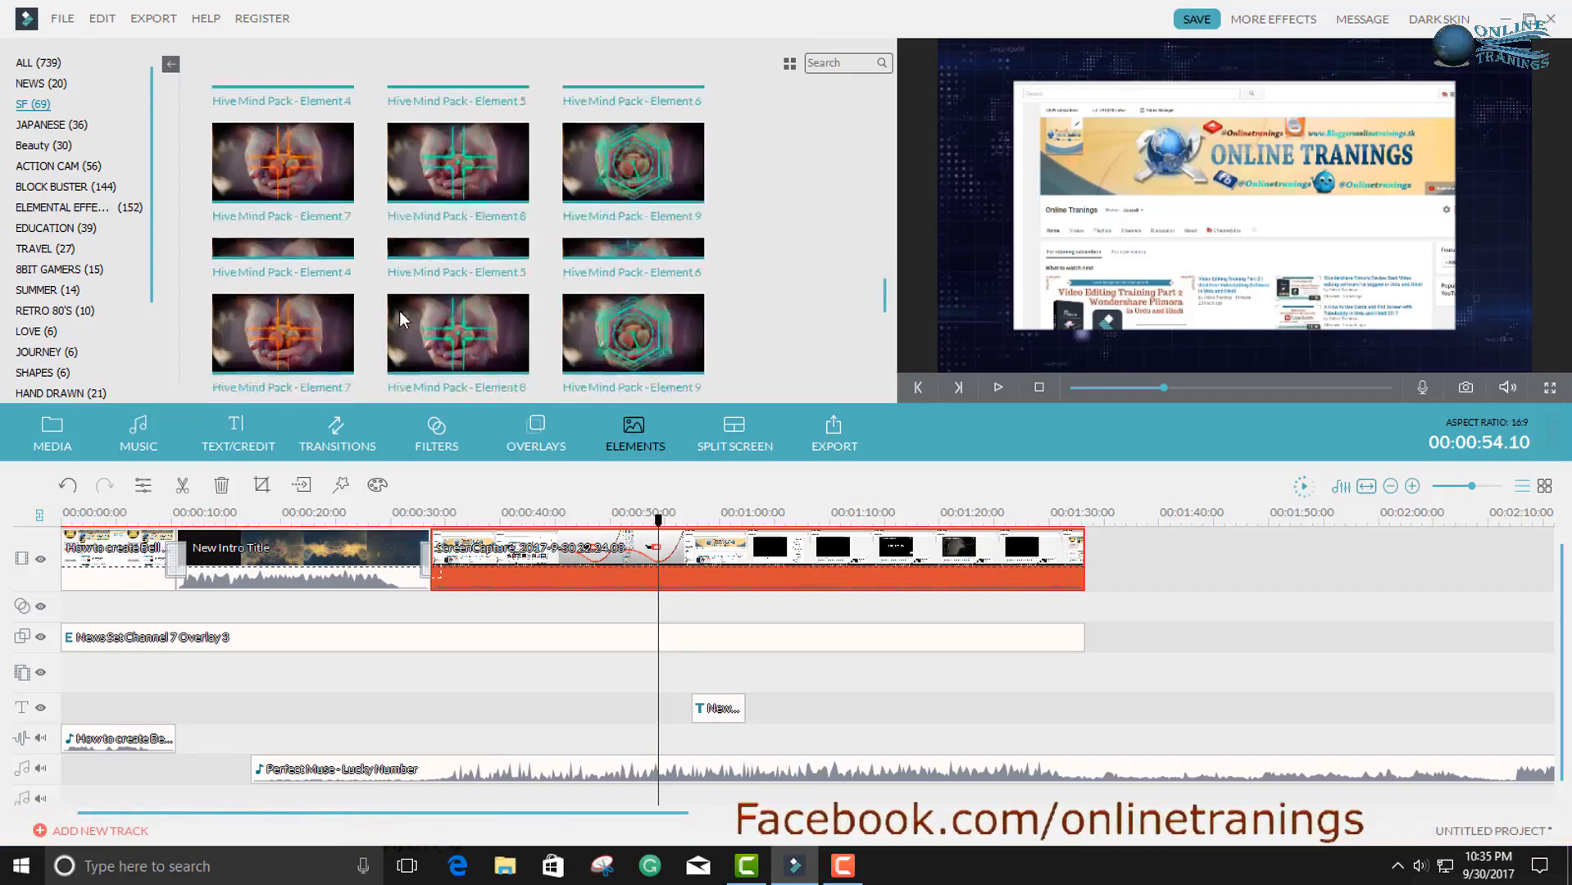
scroll(400, 310, up, 4)
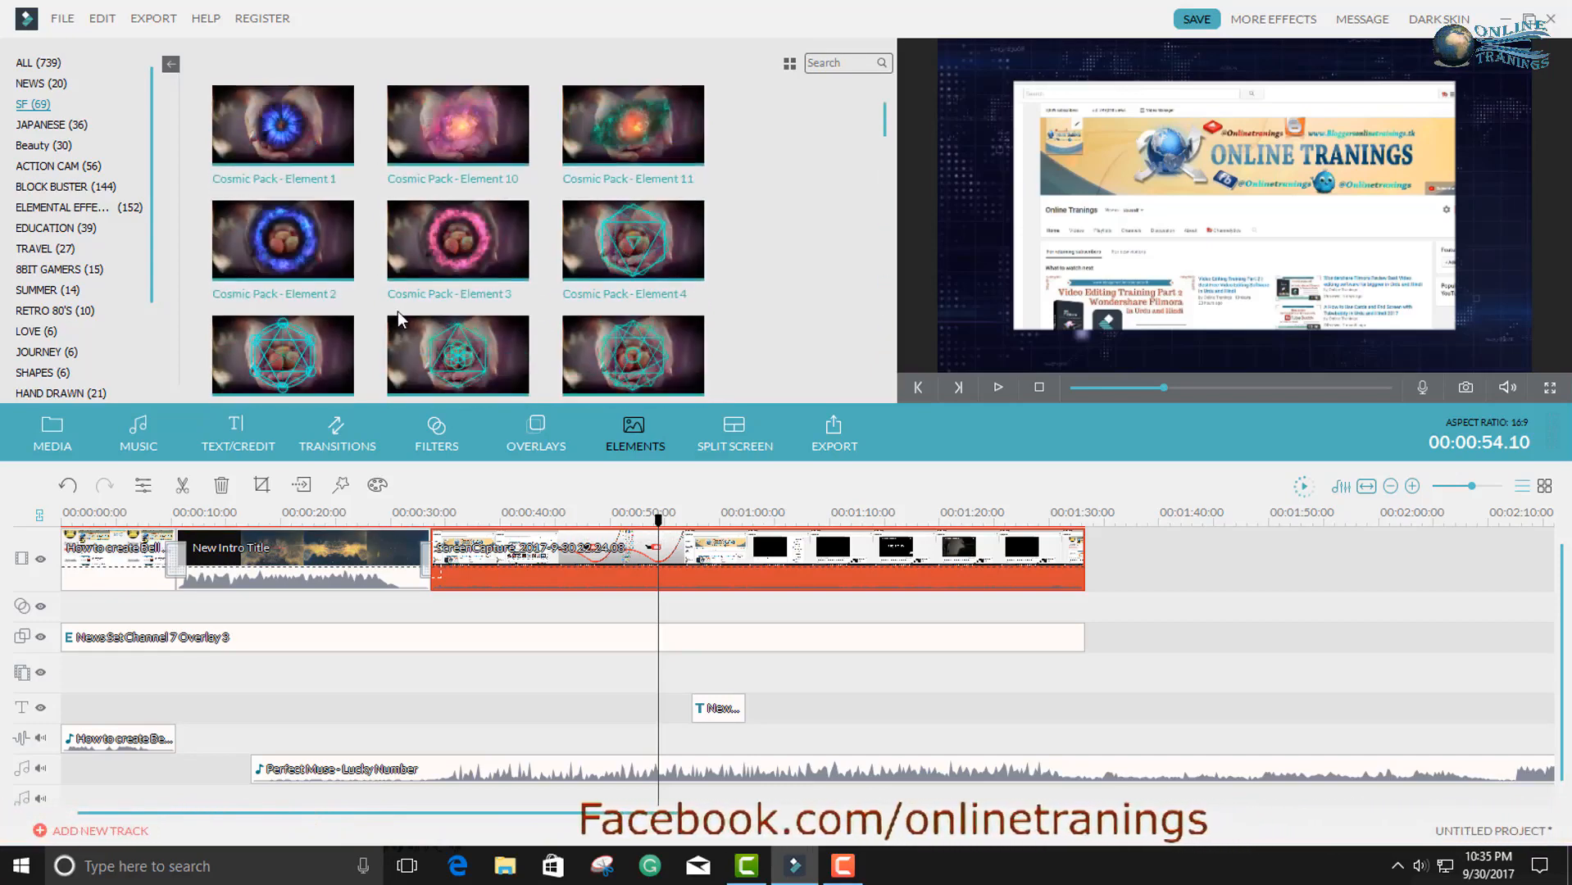
click(284, 244)
drag(283, 243, 1086, 288)
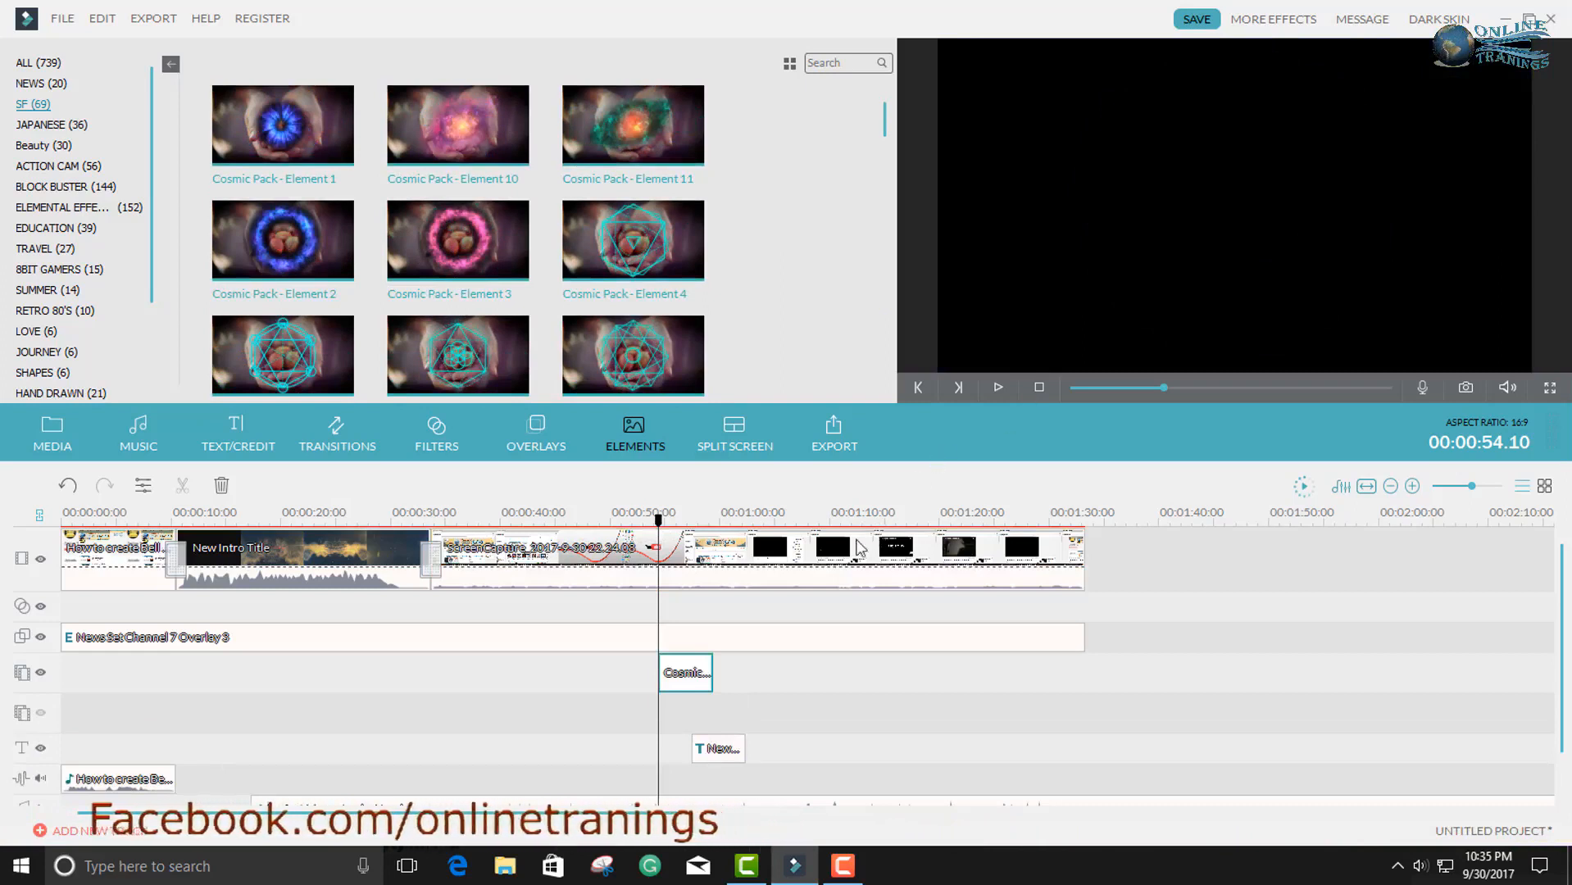
Step: Move the New Video Editing title to start at 00:00:46.20, ahead of the cosmic element, and play it
click(1000, 387)
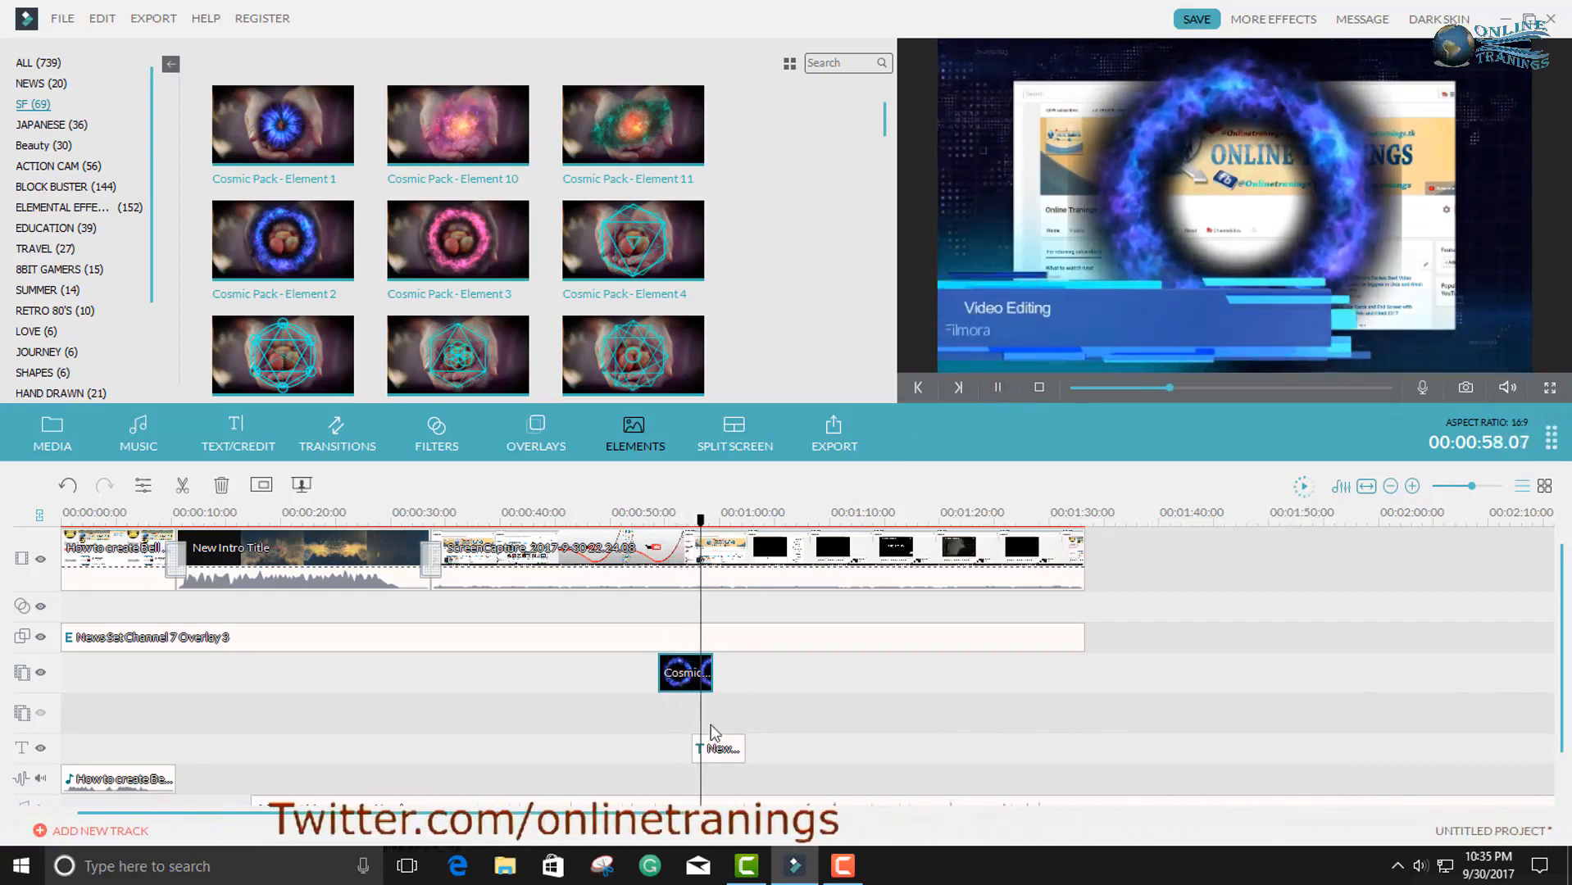
drag(712, 746, 597, 746)
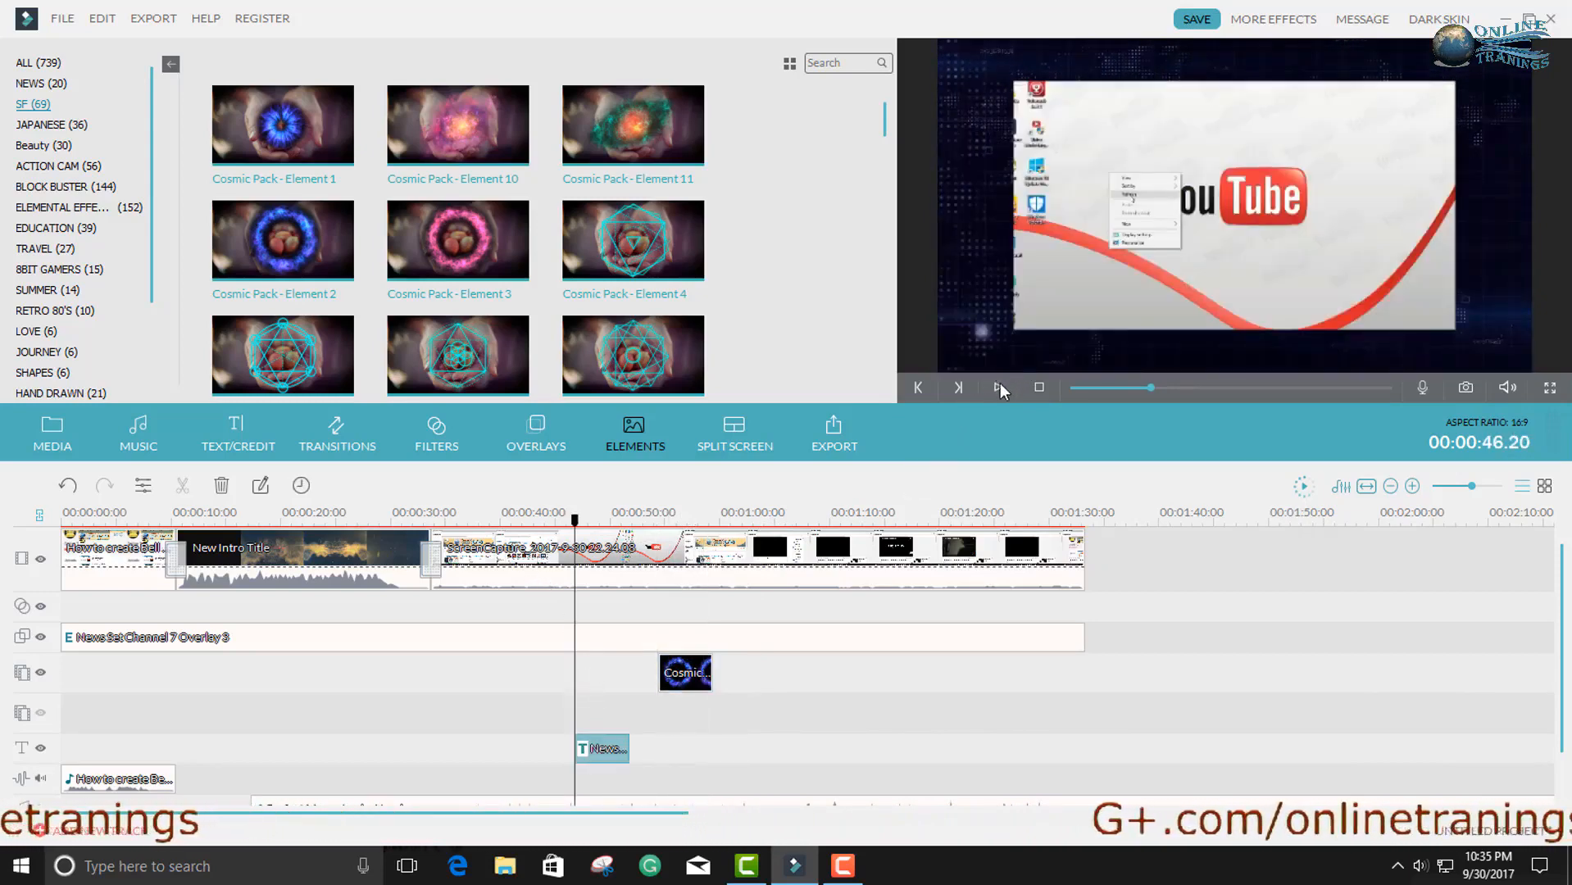
click(998, 387)
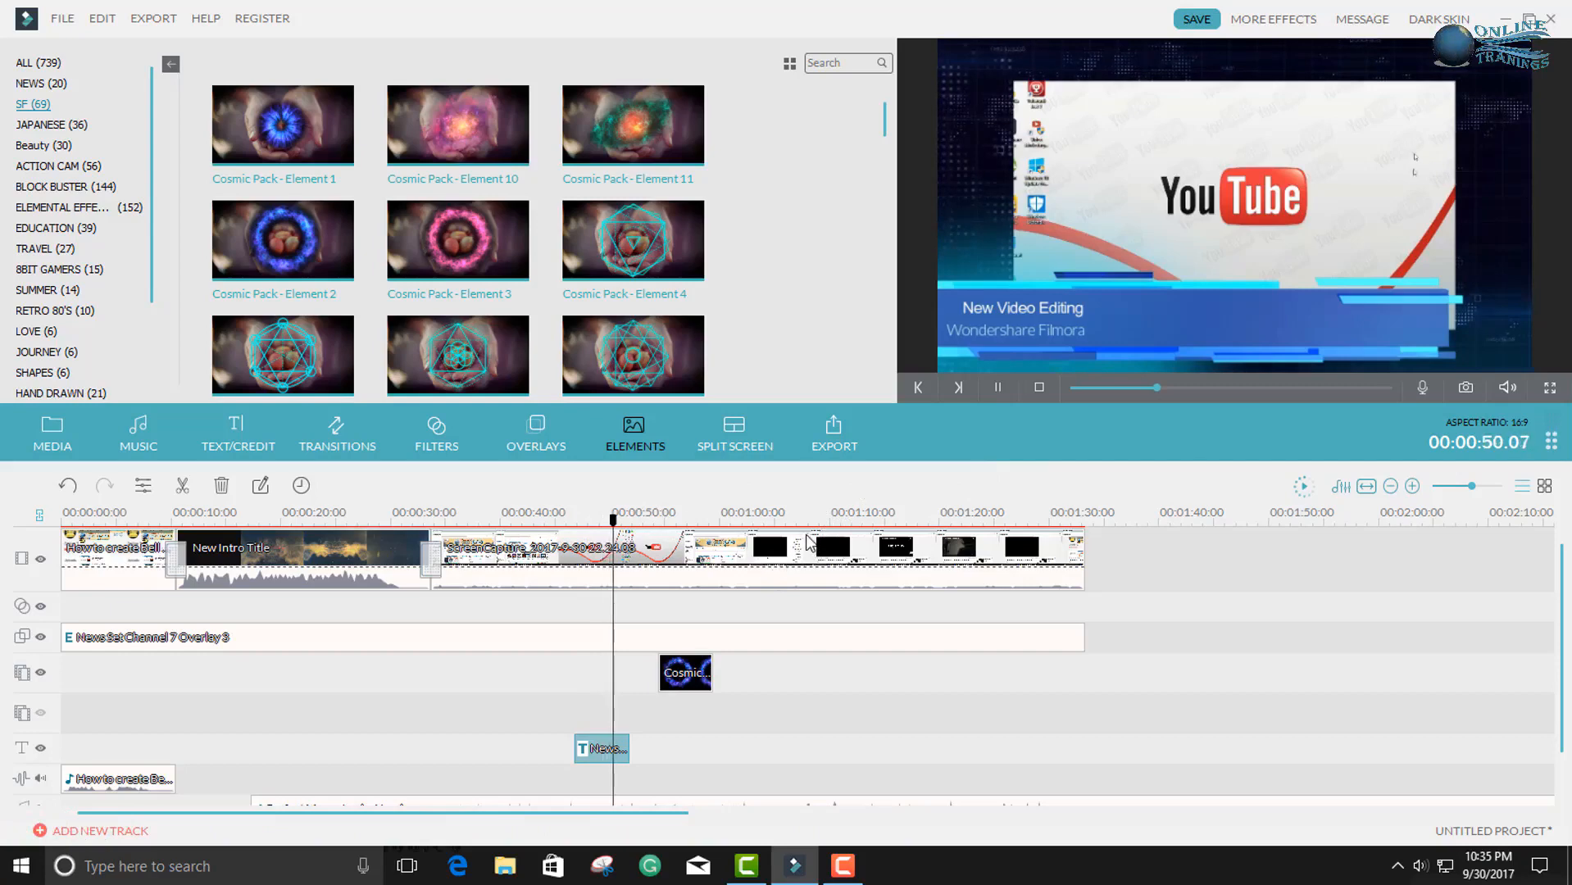
Step: Save the project as VE Project 1 in the Wondershare Filmora Projects folder
key(ctrl+s)
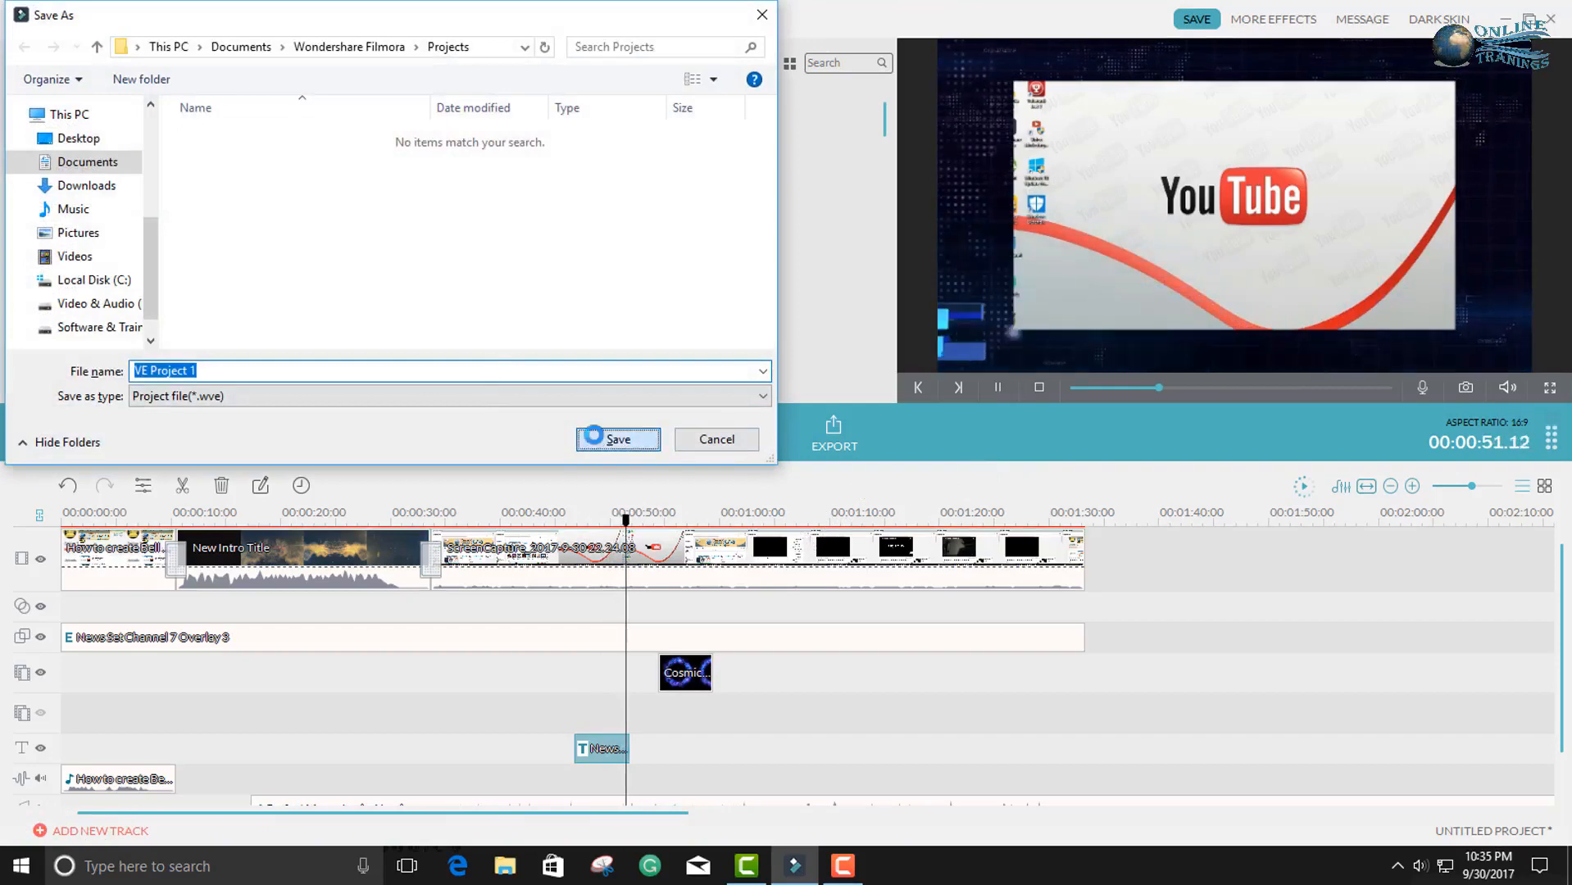
click(619, 440)
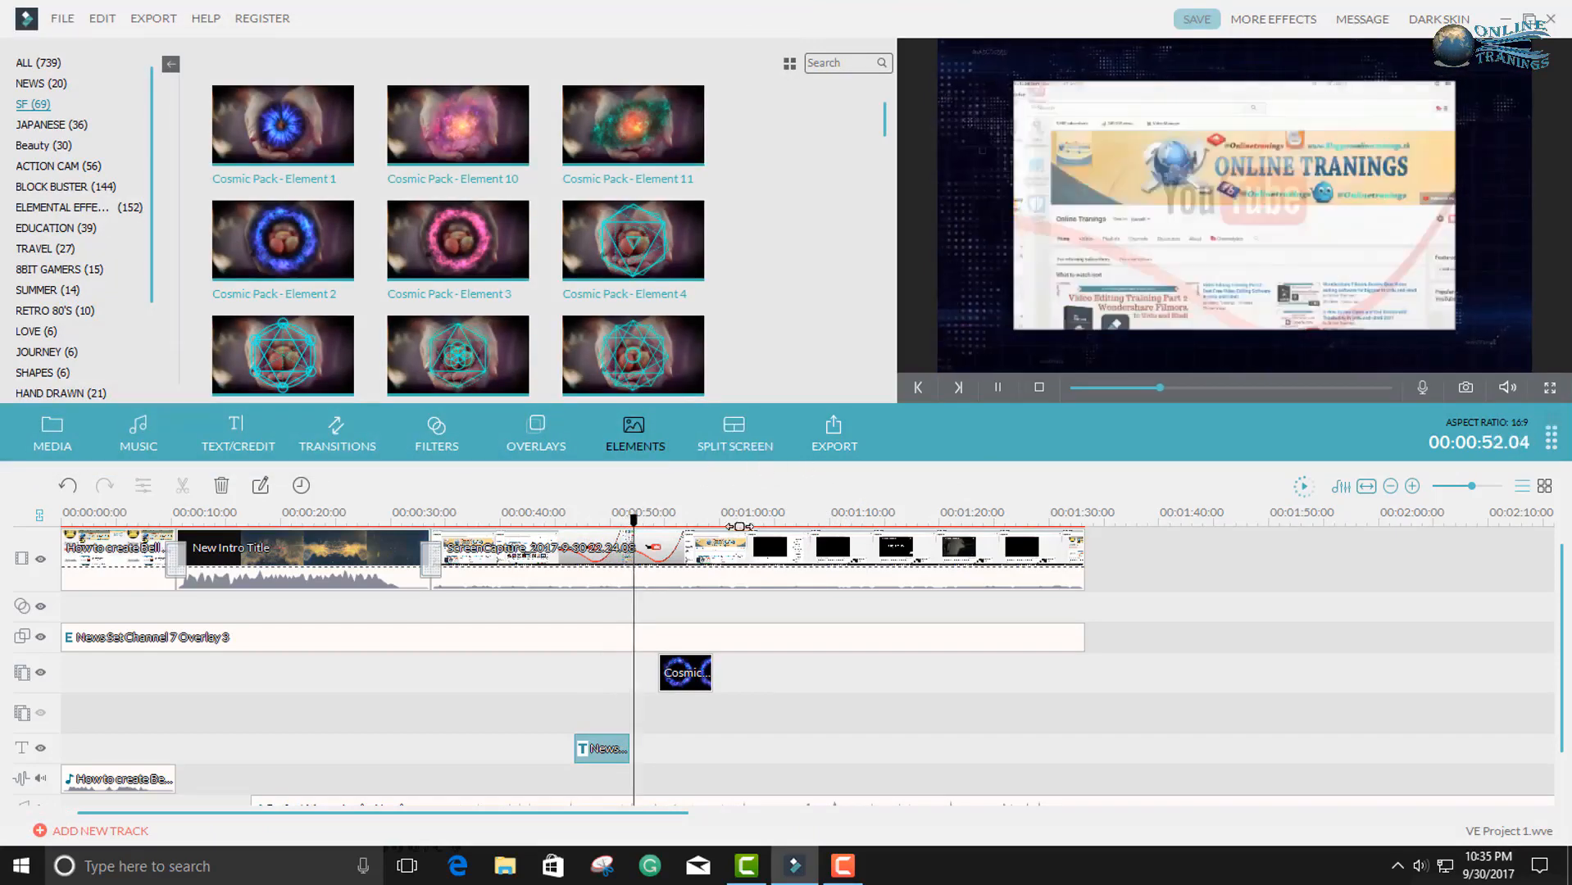
scroll(558, 264, down, 1)
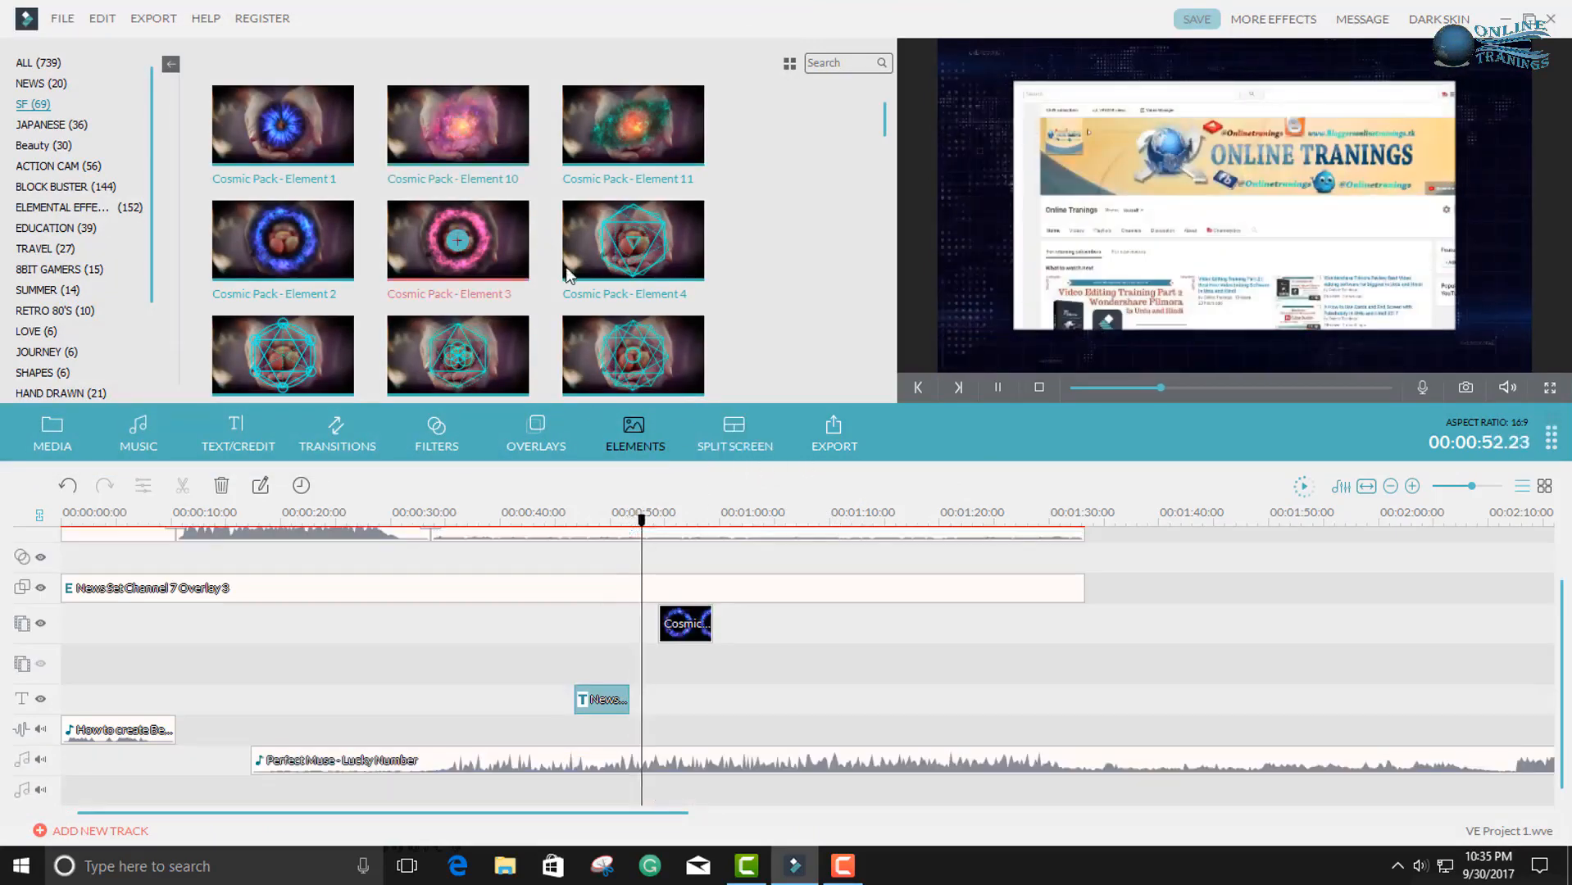
Step: Show the available split screen layouts
scroll(359, 692, up, 1)
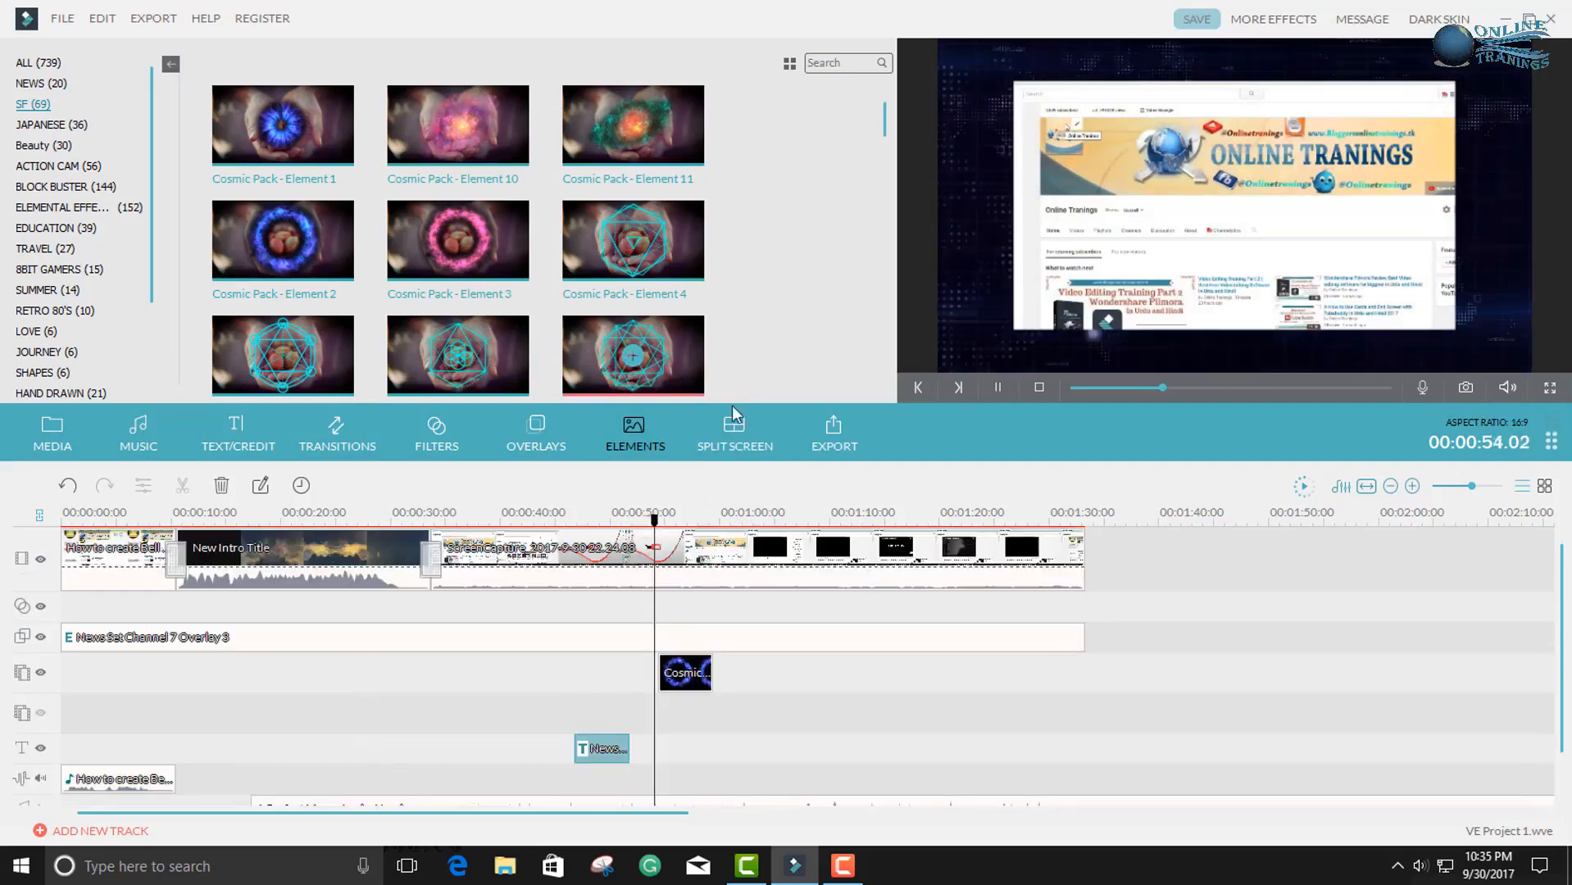
click(735, 442)
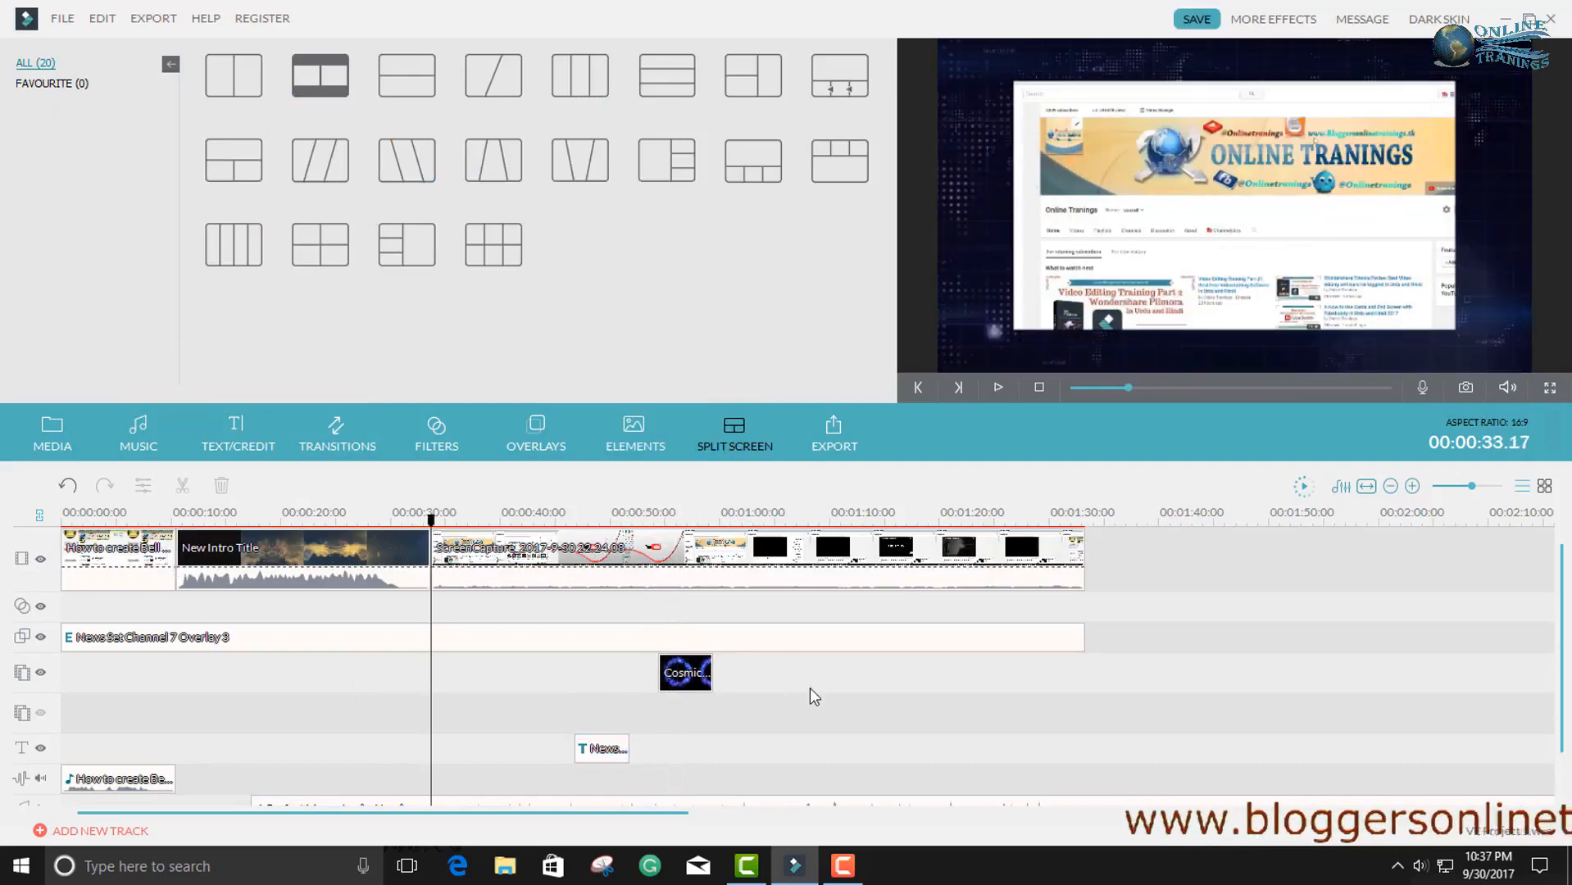
Step: Trim the end of the Perfect Muse - Lucky Number music to match the screen capture's end at 00:01:33.08
scroll(809, 697, down, 1)
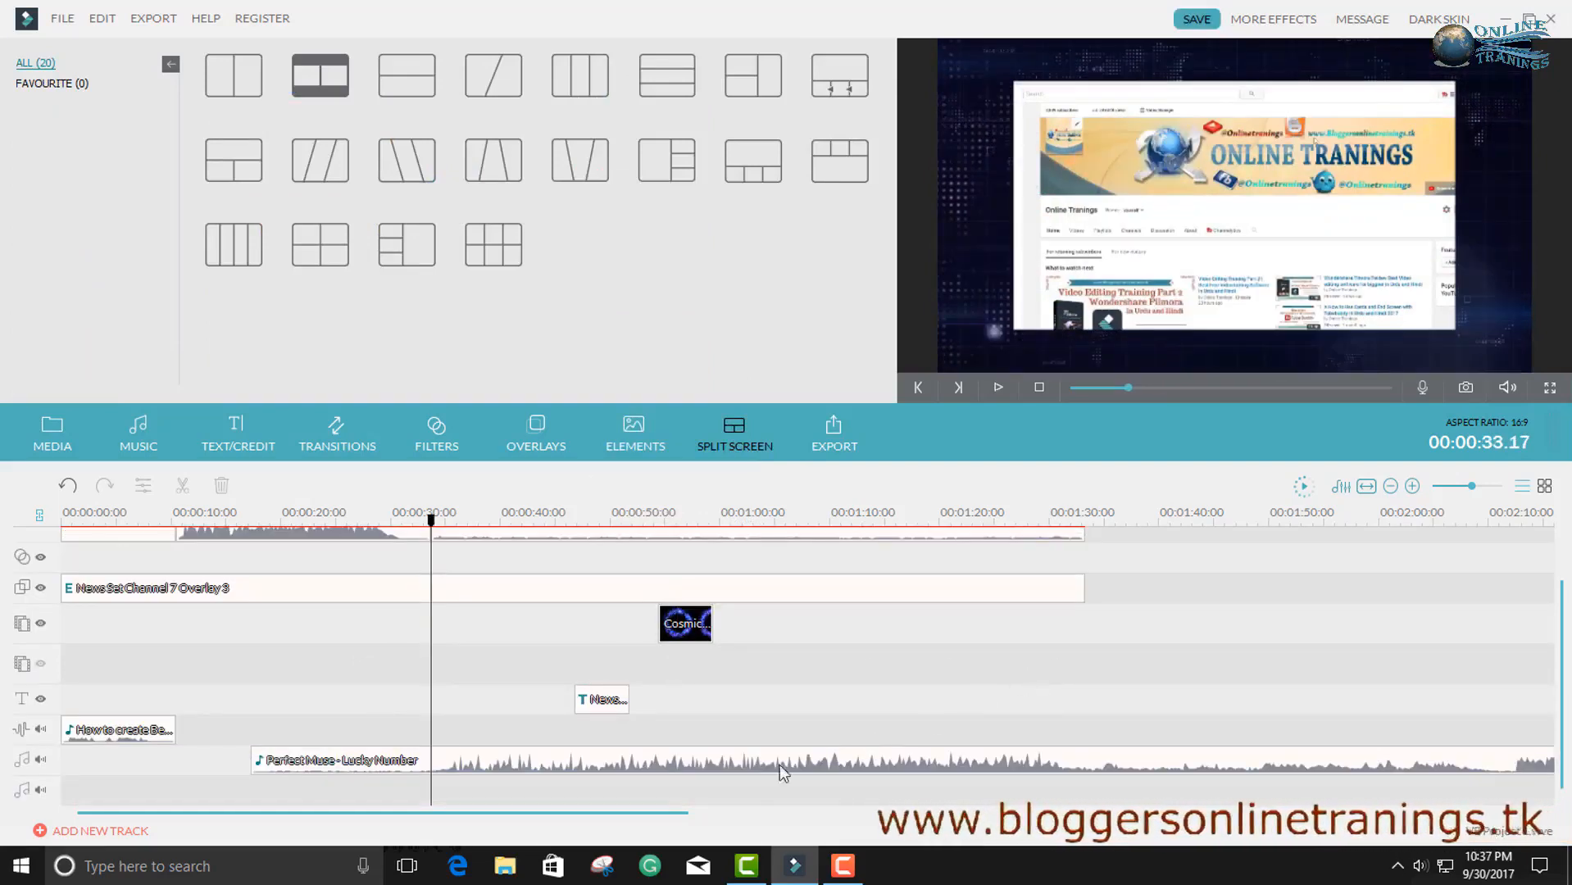
drag(683, 818, 1113, 819)
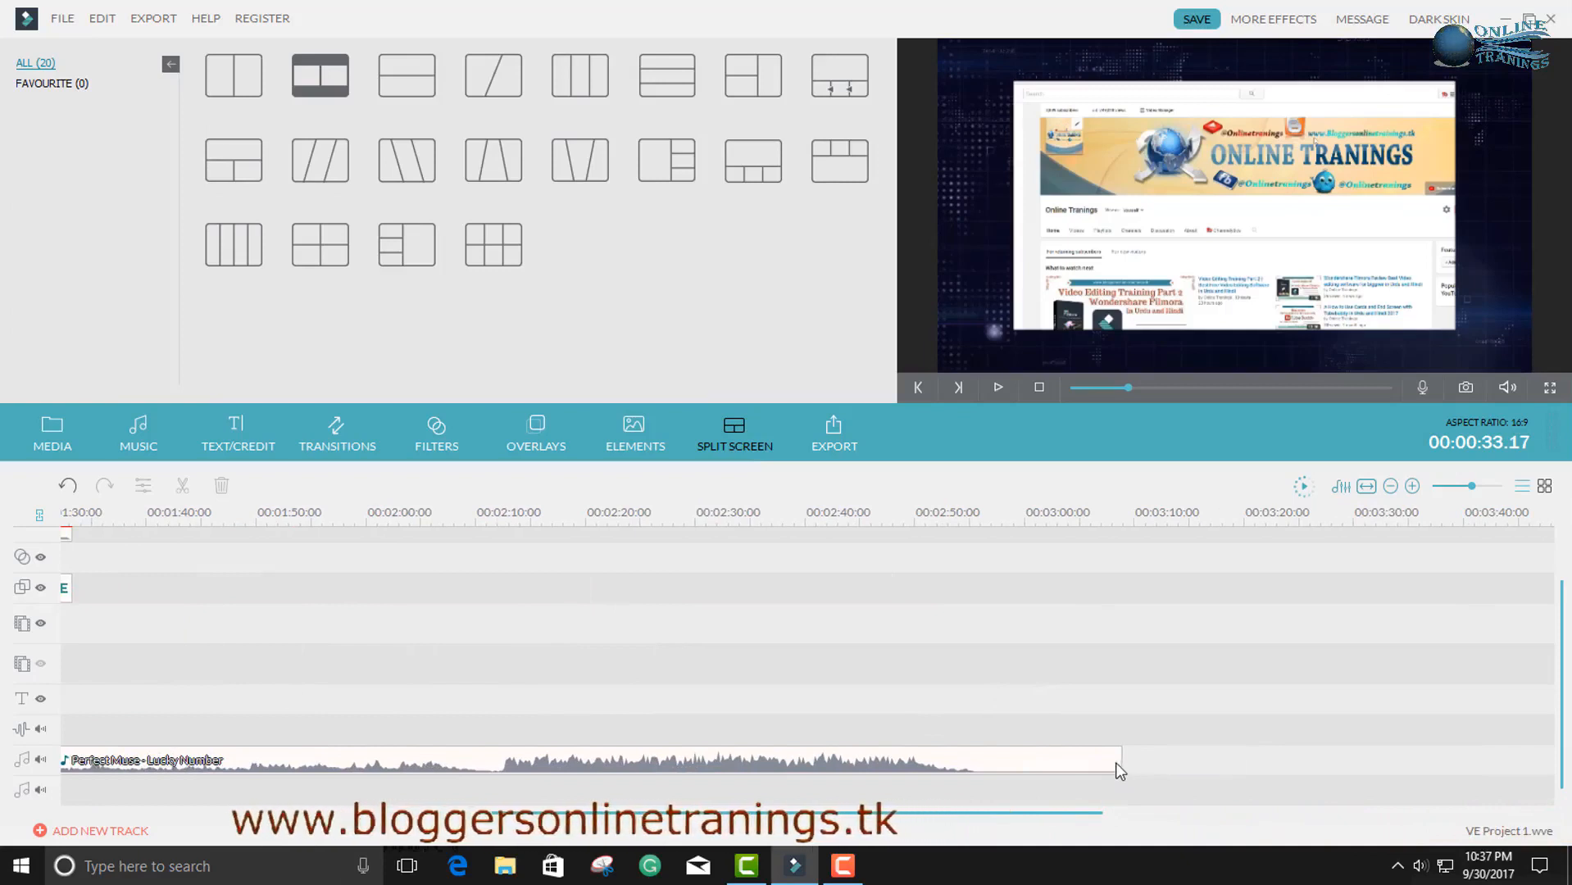
click(1122, 764)
drag(1122, 762, 1085, 733)
scroll(904, 683, up, 1)
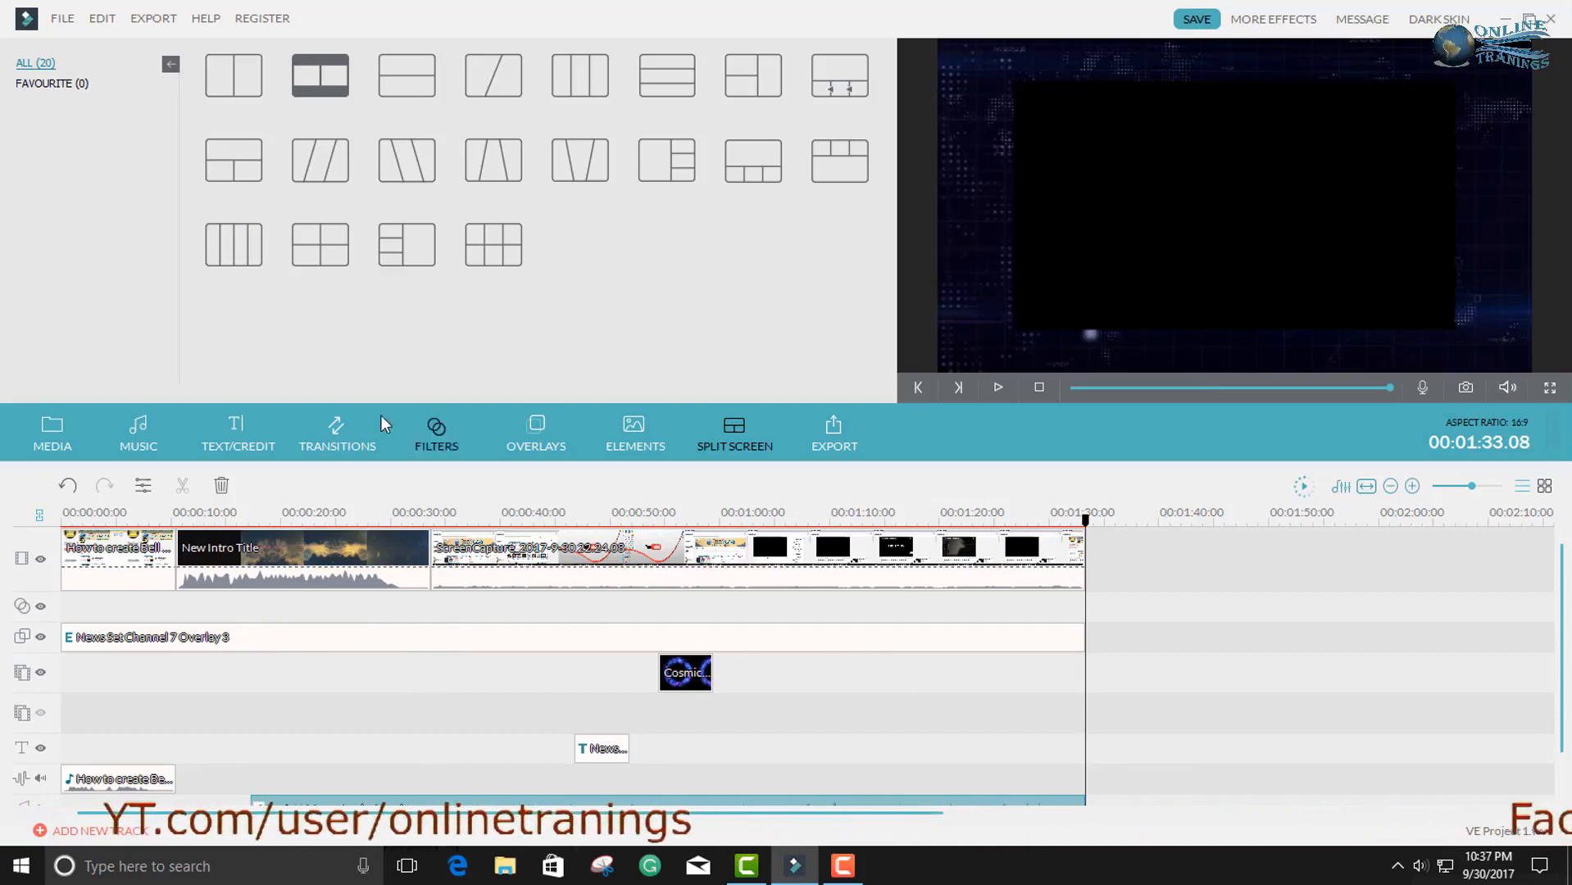
Step: Export the project as a WMV file named My First Video
click(839, 443)
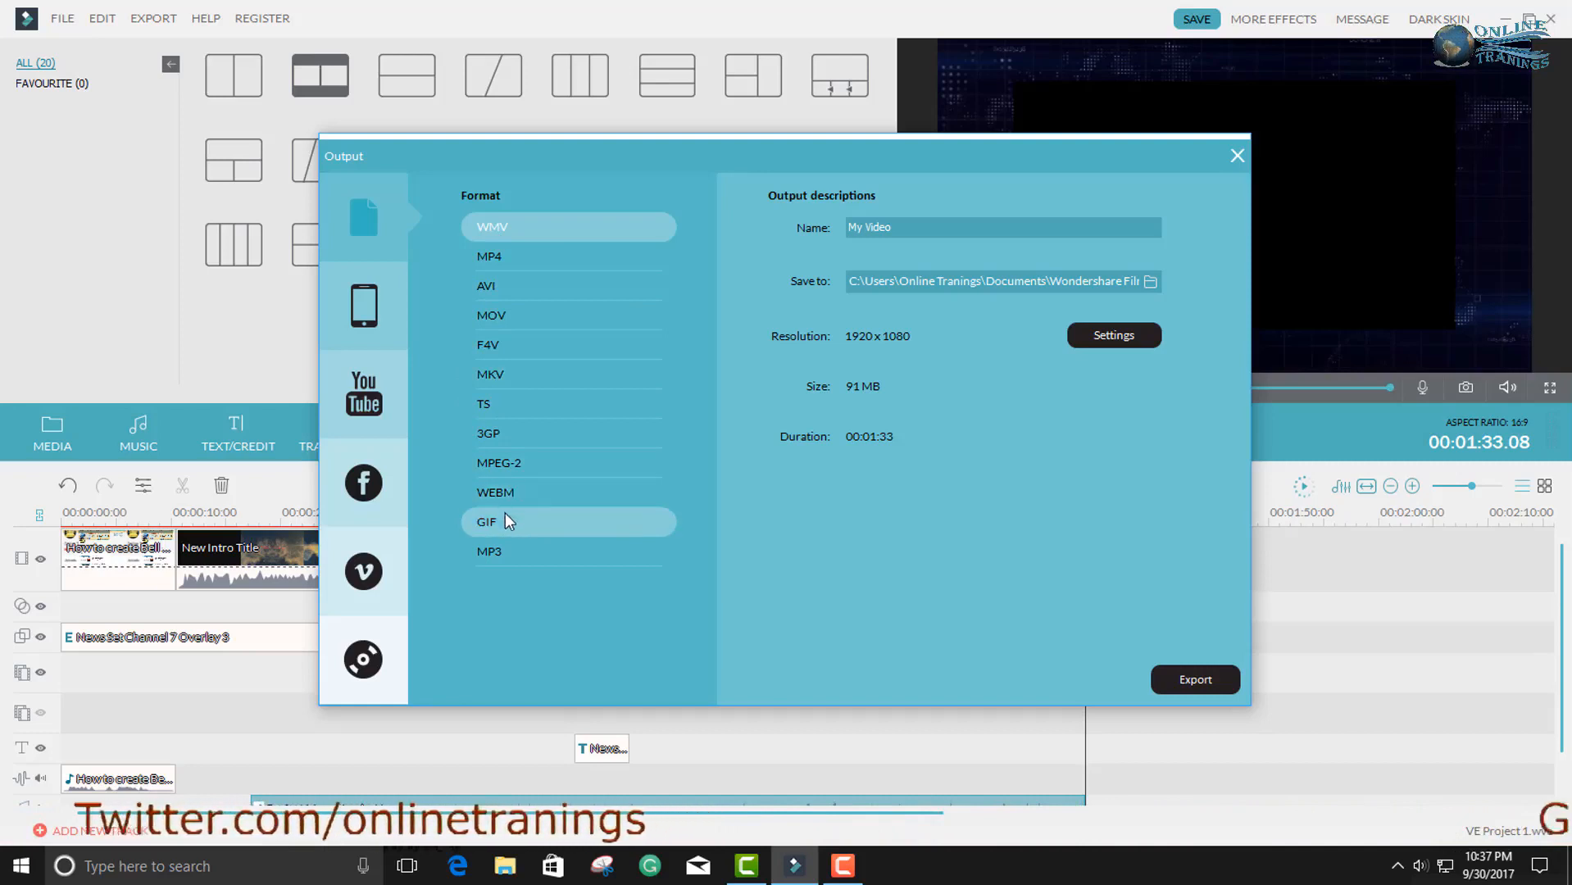
click(483, 555)
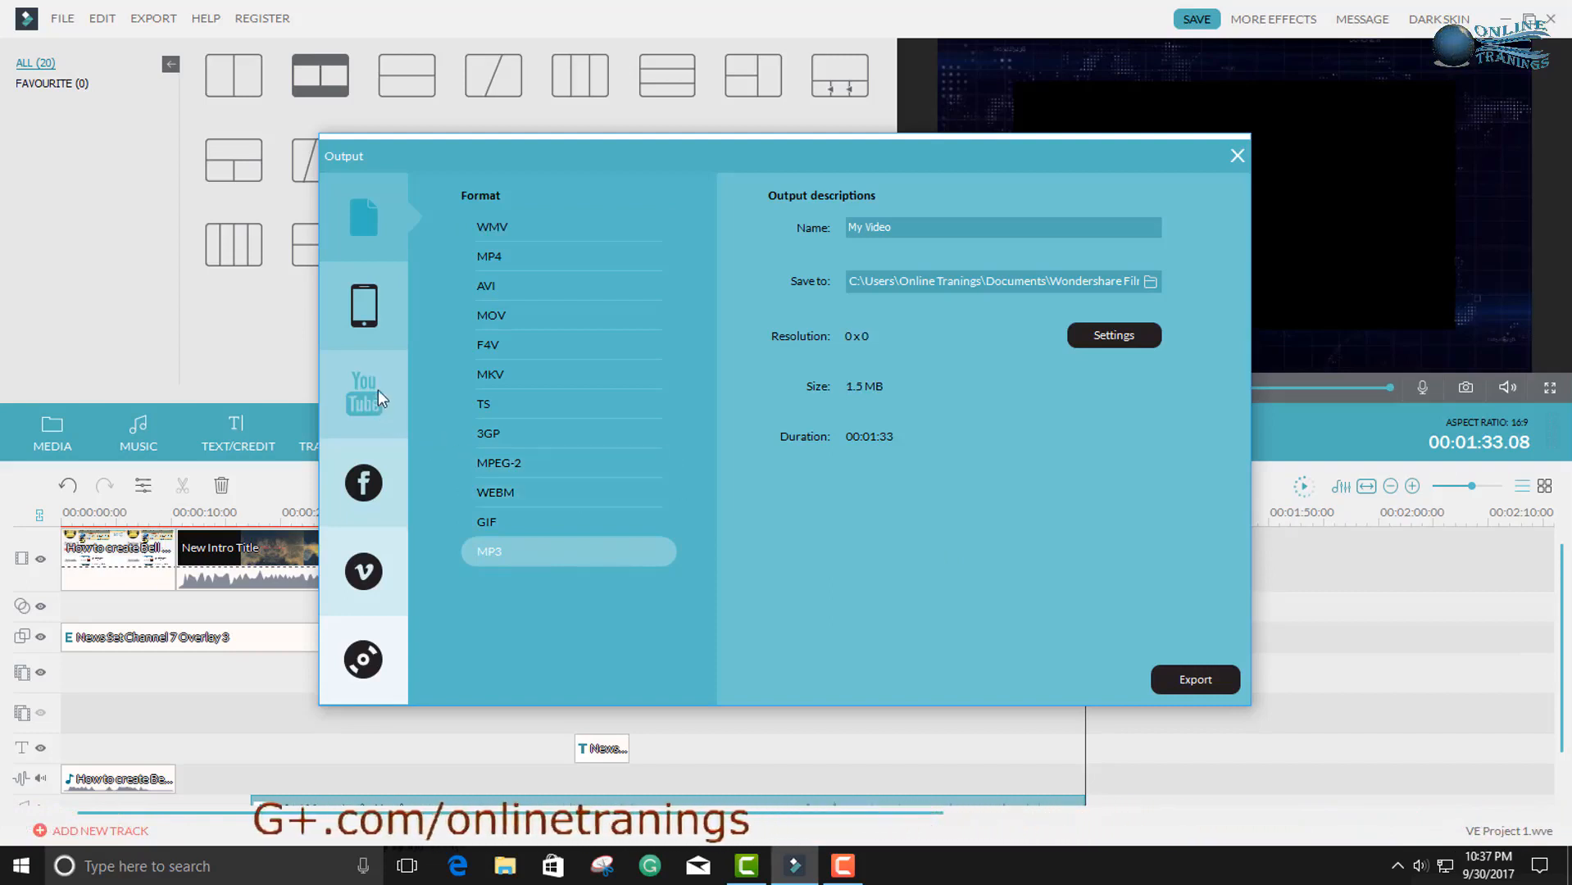
click(528, 258)
click(531, 223)
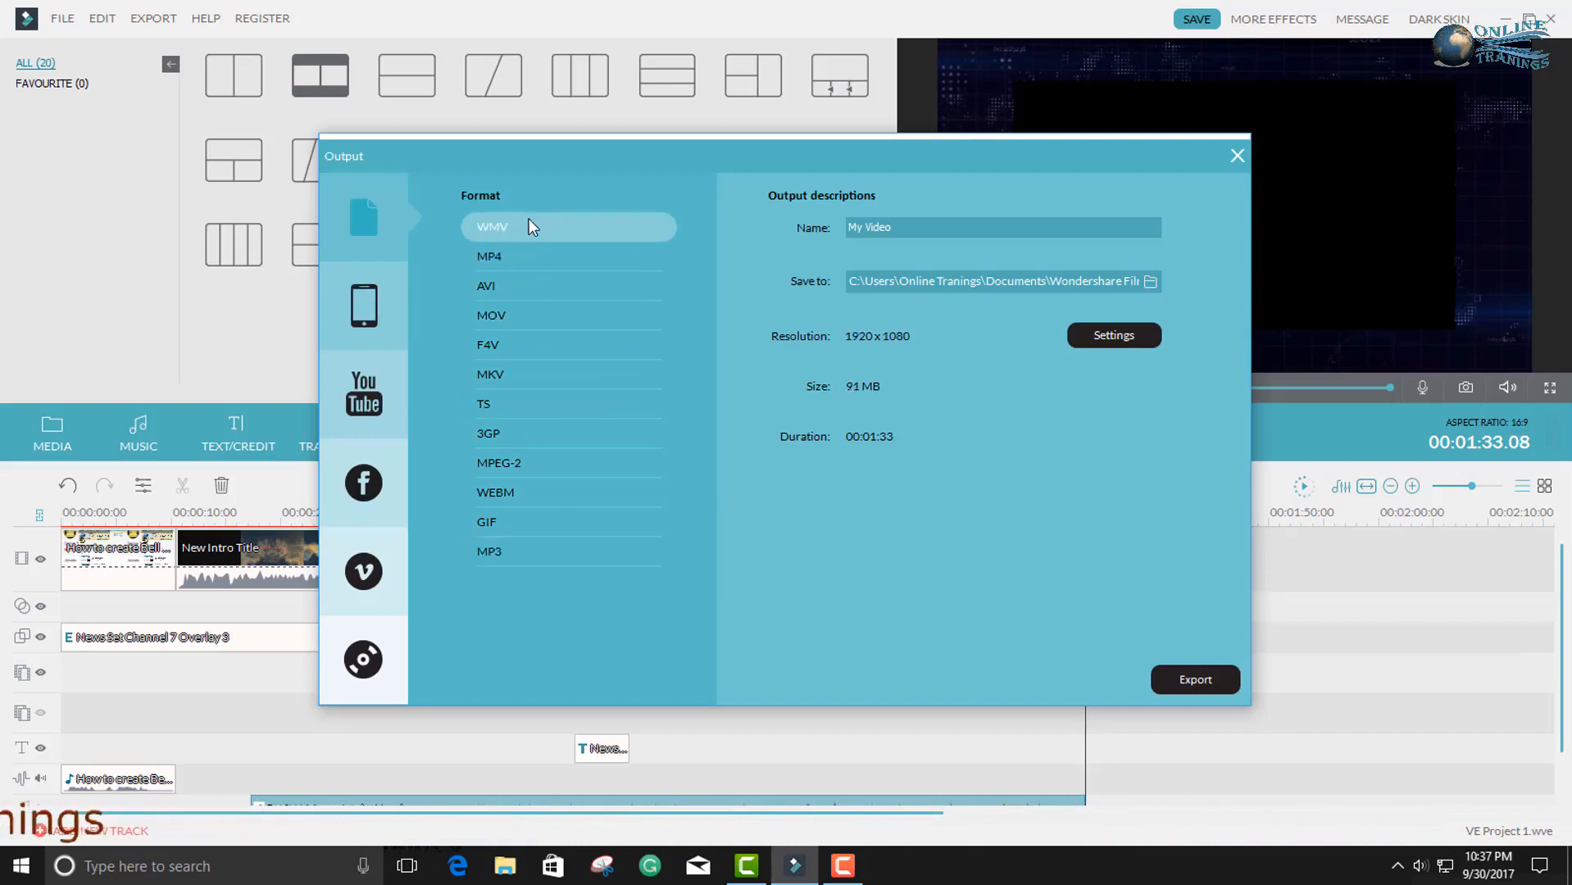
click(519, 255)
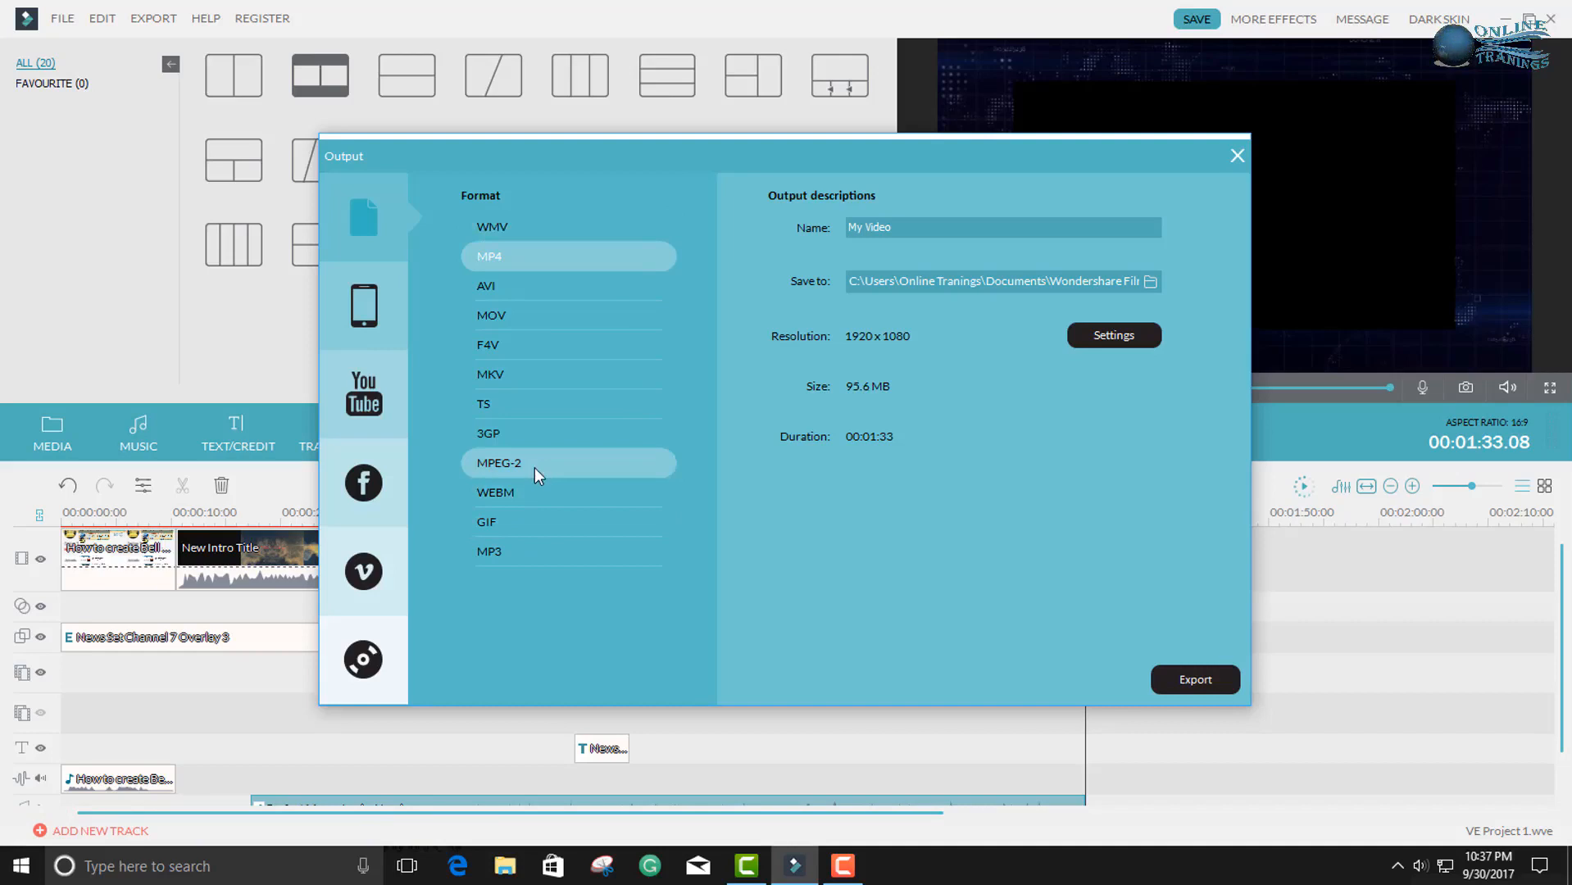
click(521, 221)
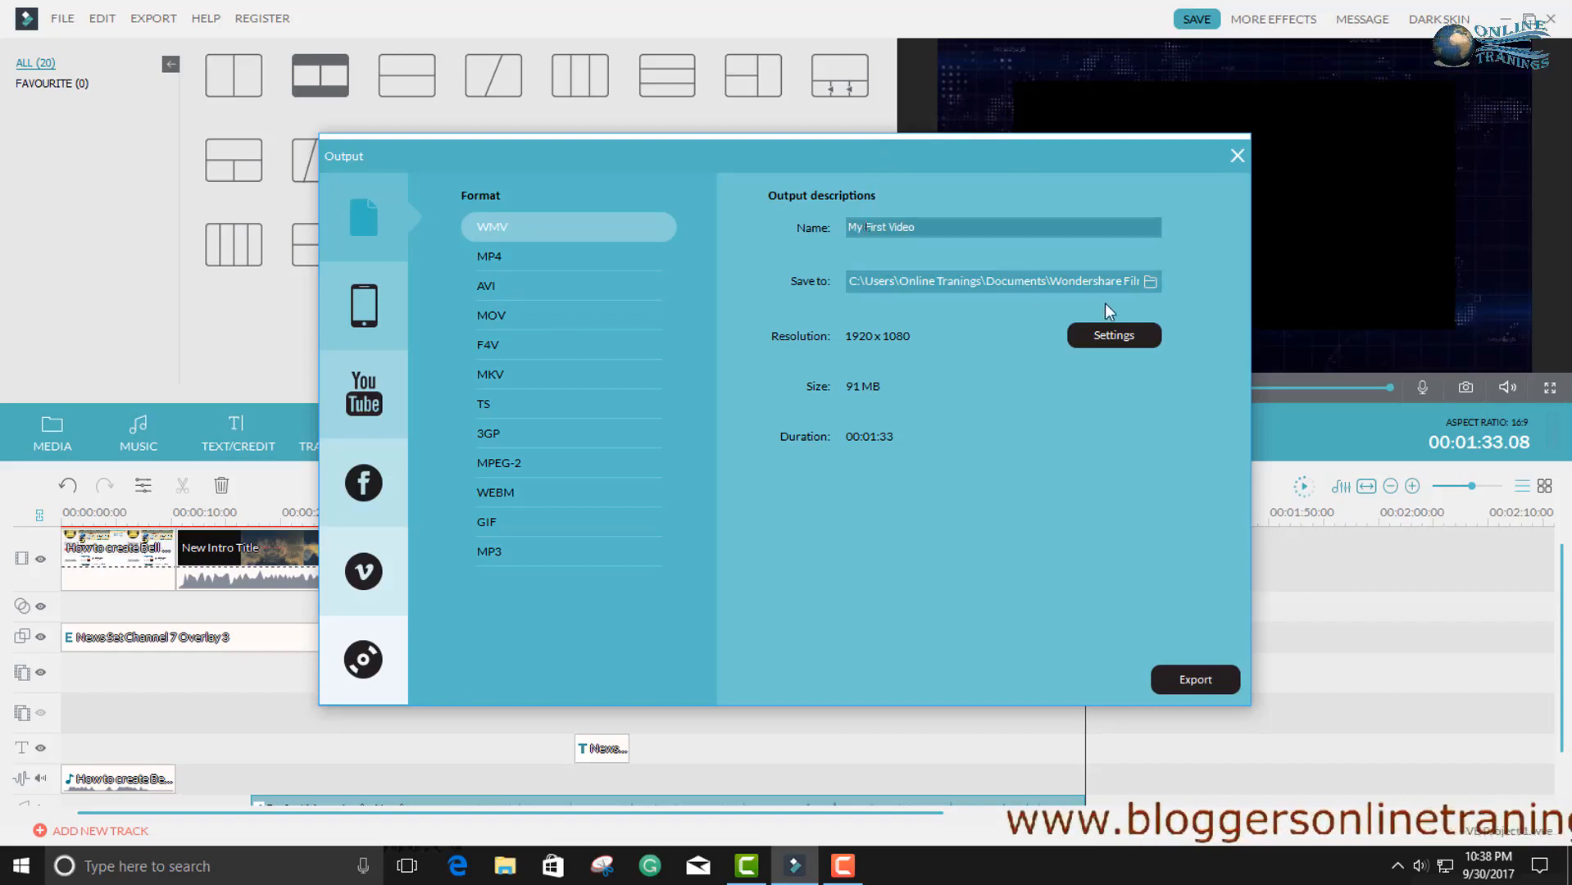
click(1192, 680)
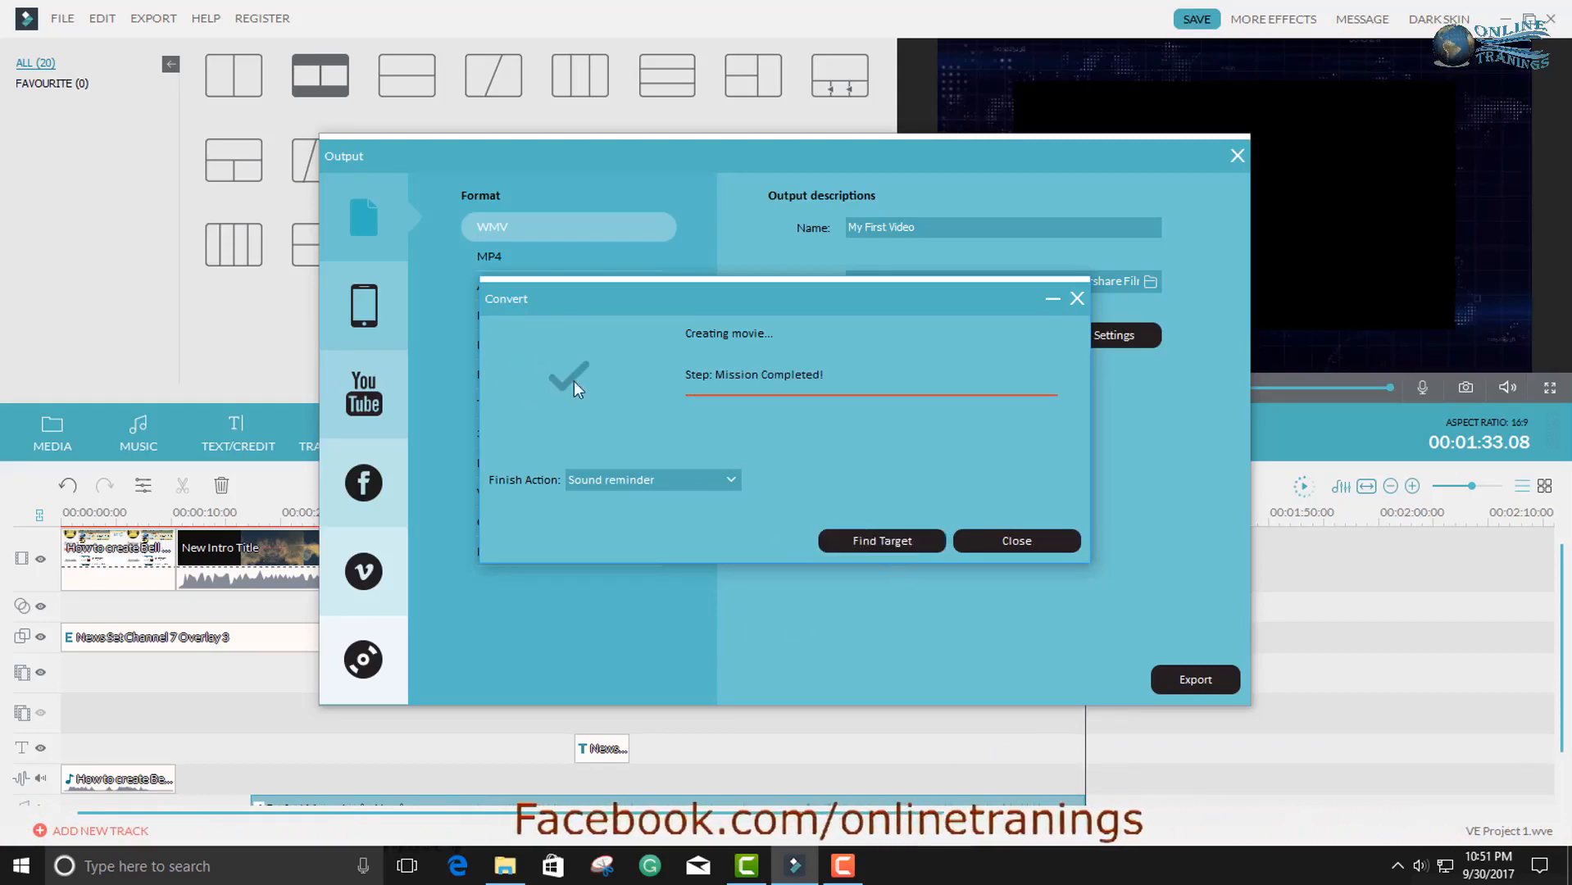
Step: Locate the exported My First Video file in its output folder and check its file properties
click(890, 543)
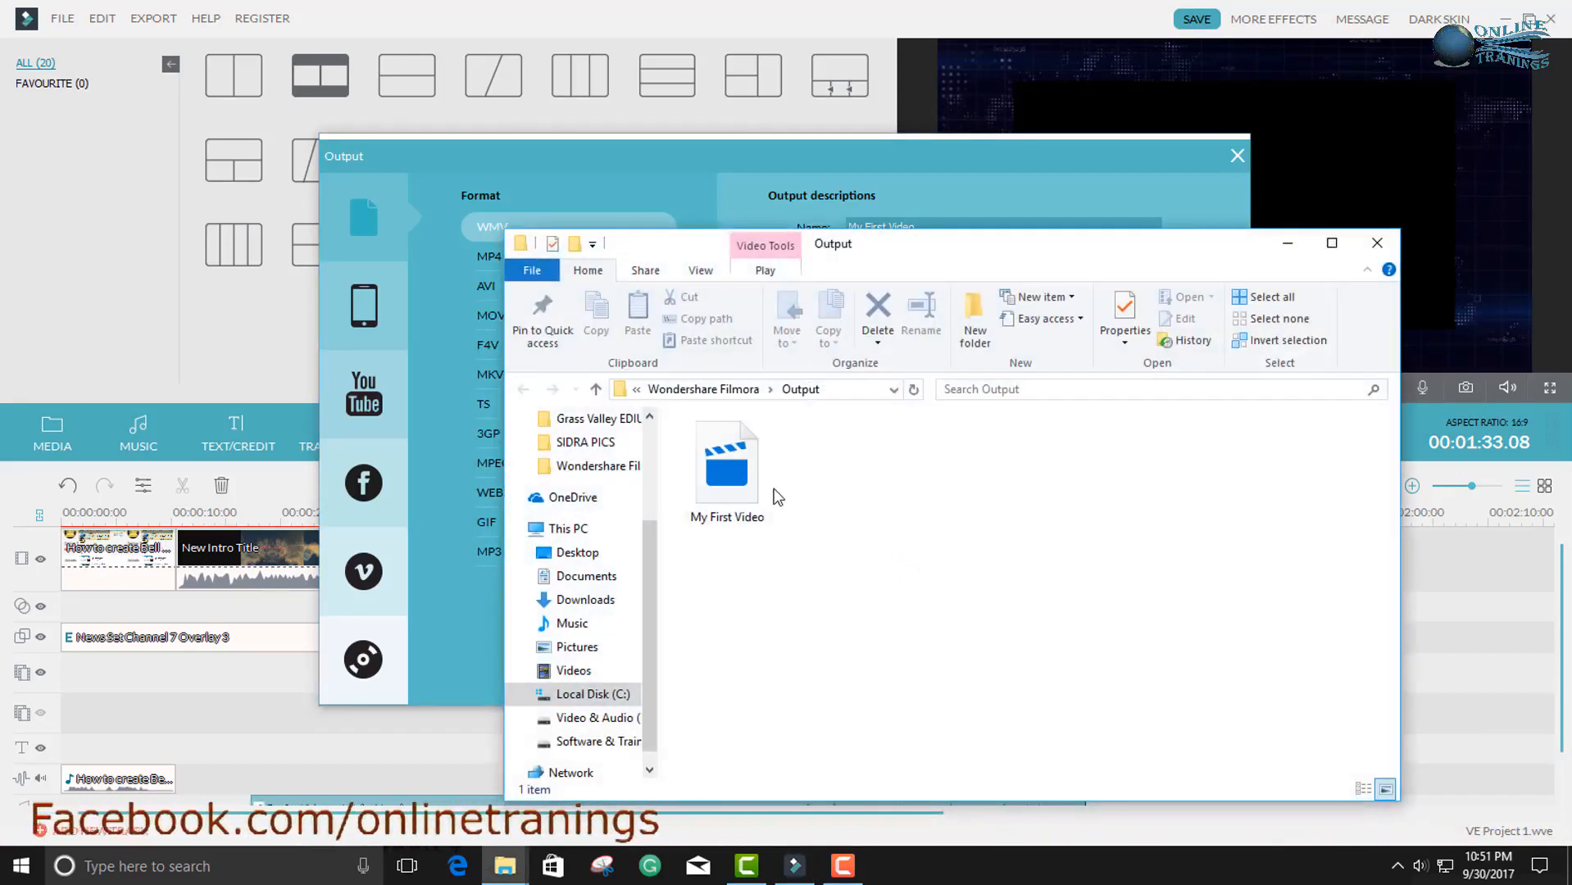
click(745, 487)
right_click(745, 488)
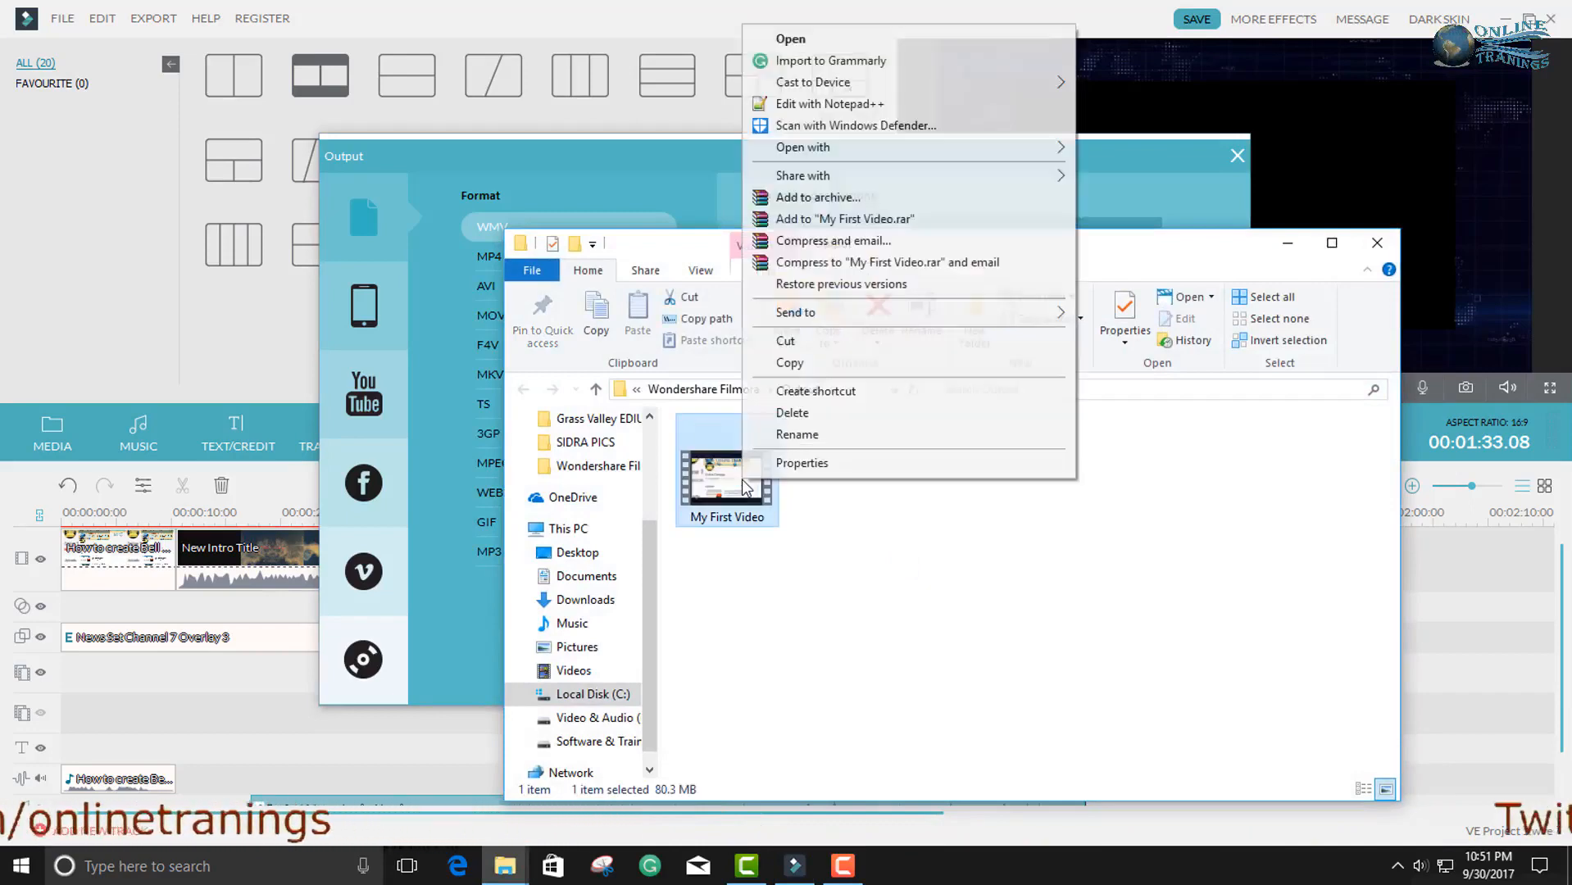
click(779, 464)
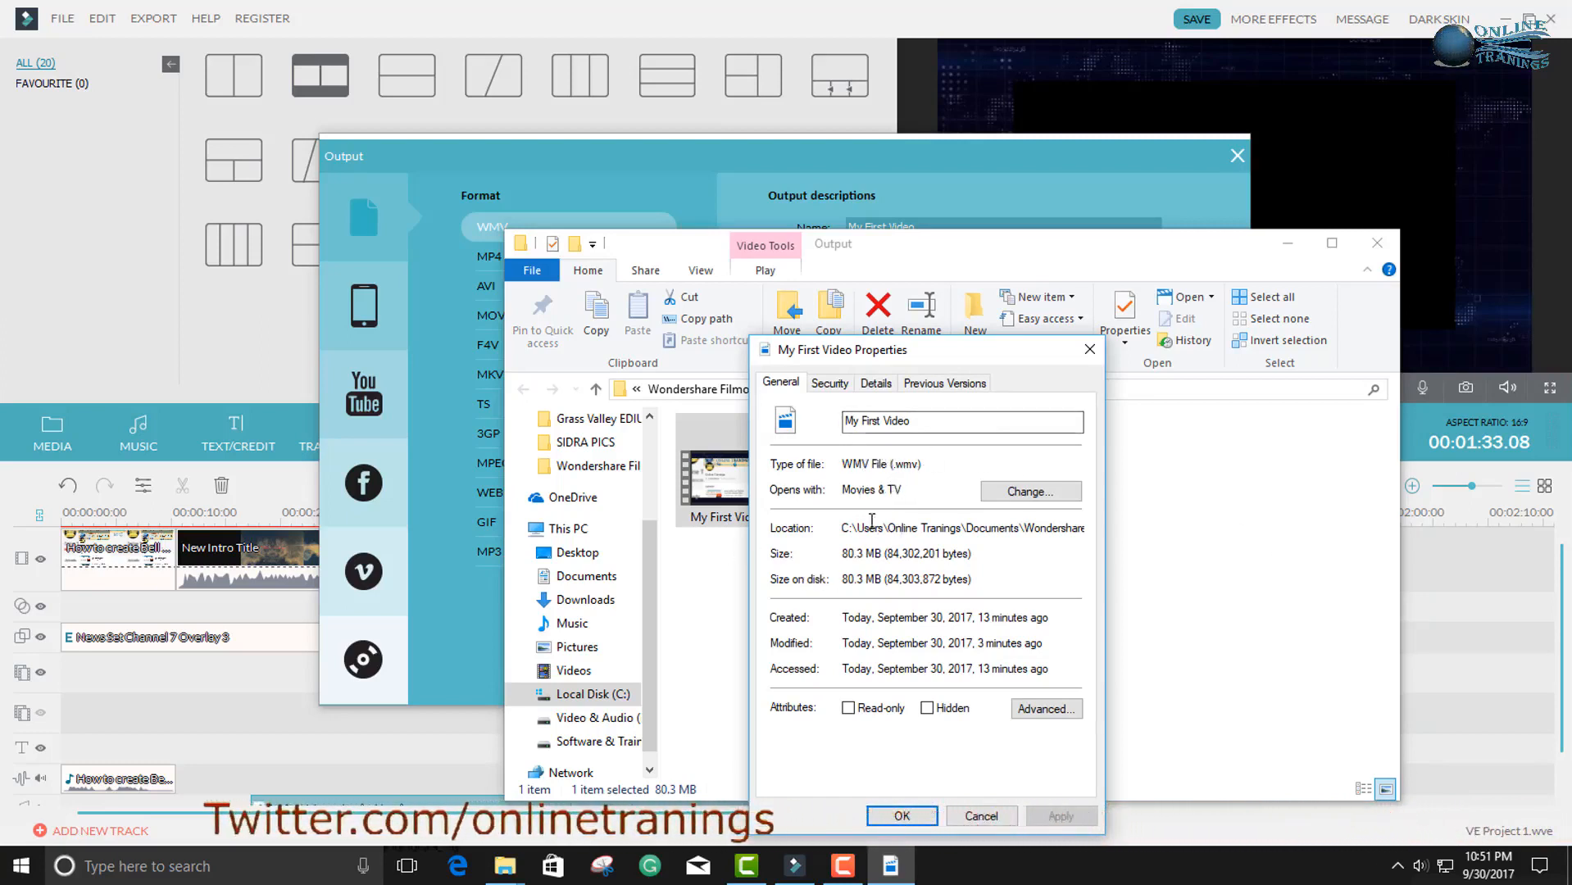
click(959, 821)
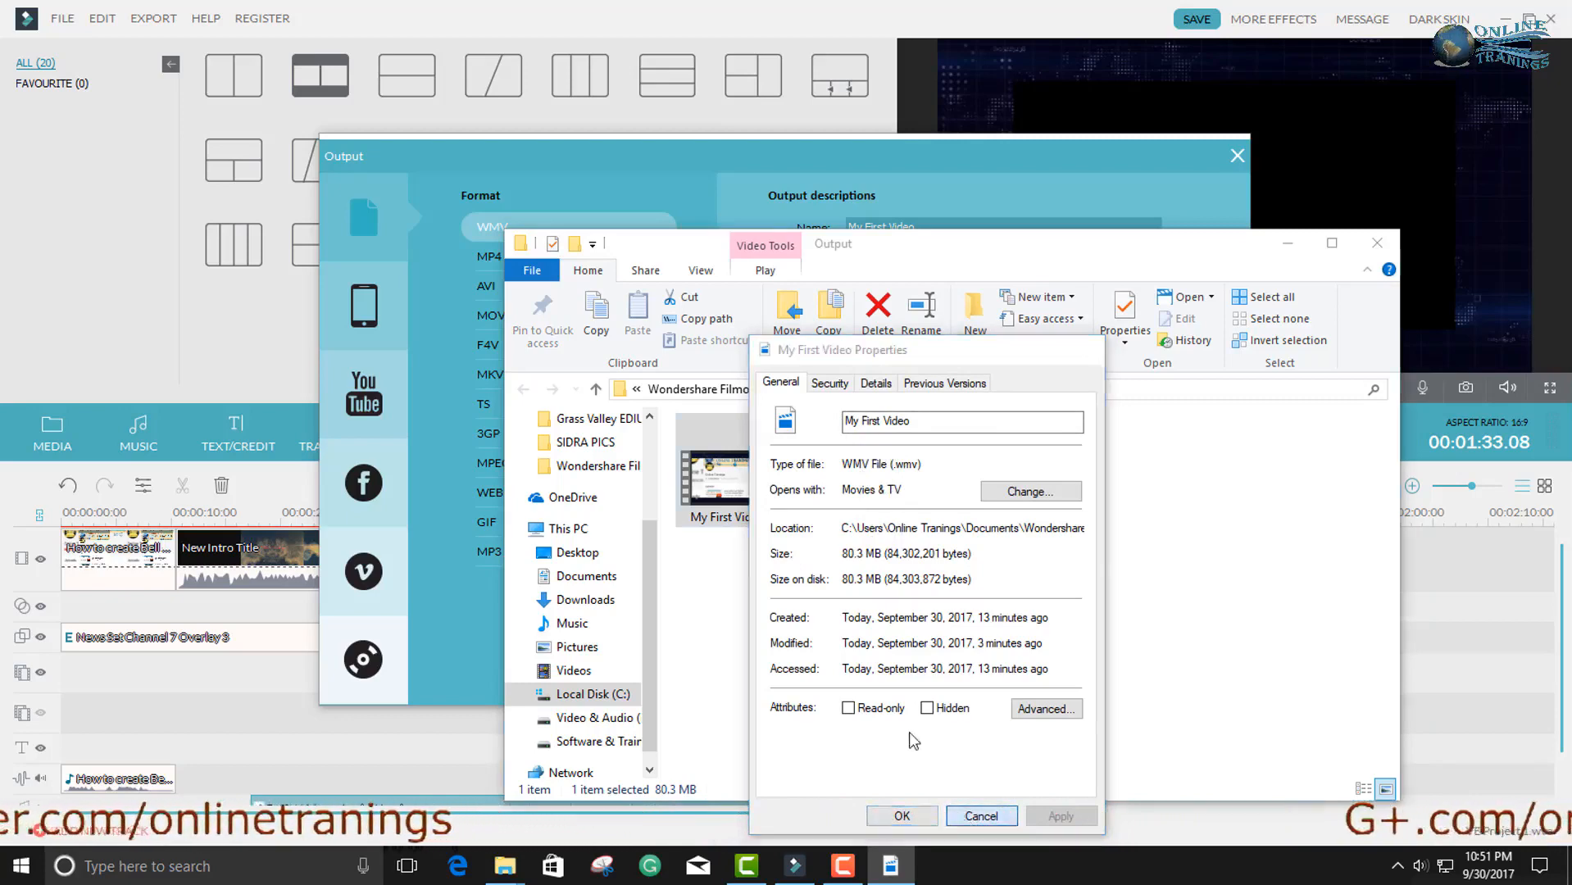
Step: Open My First Video with VLC media player and play it full screen
right_click(748, 494)
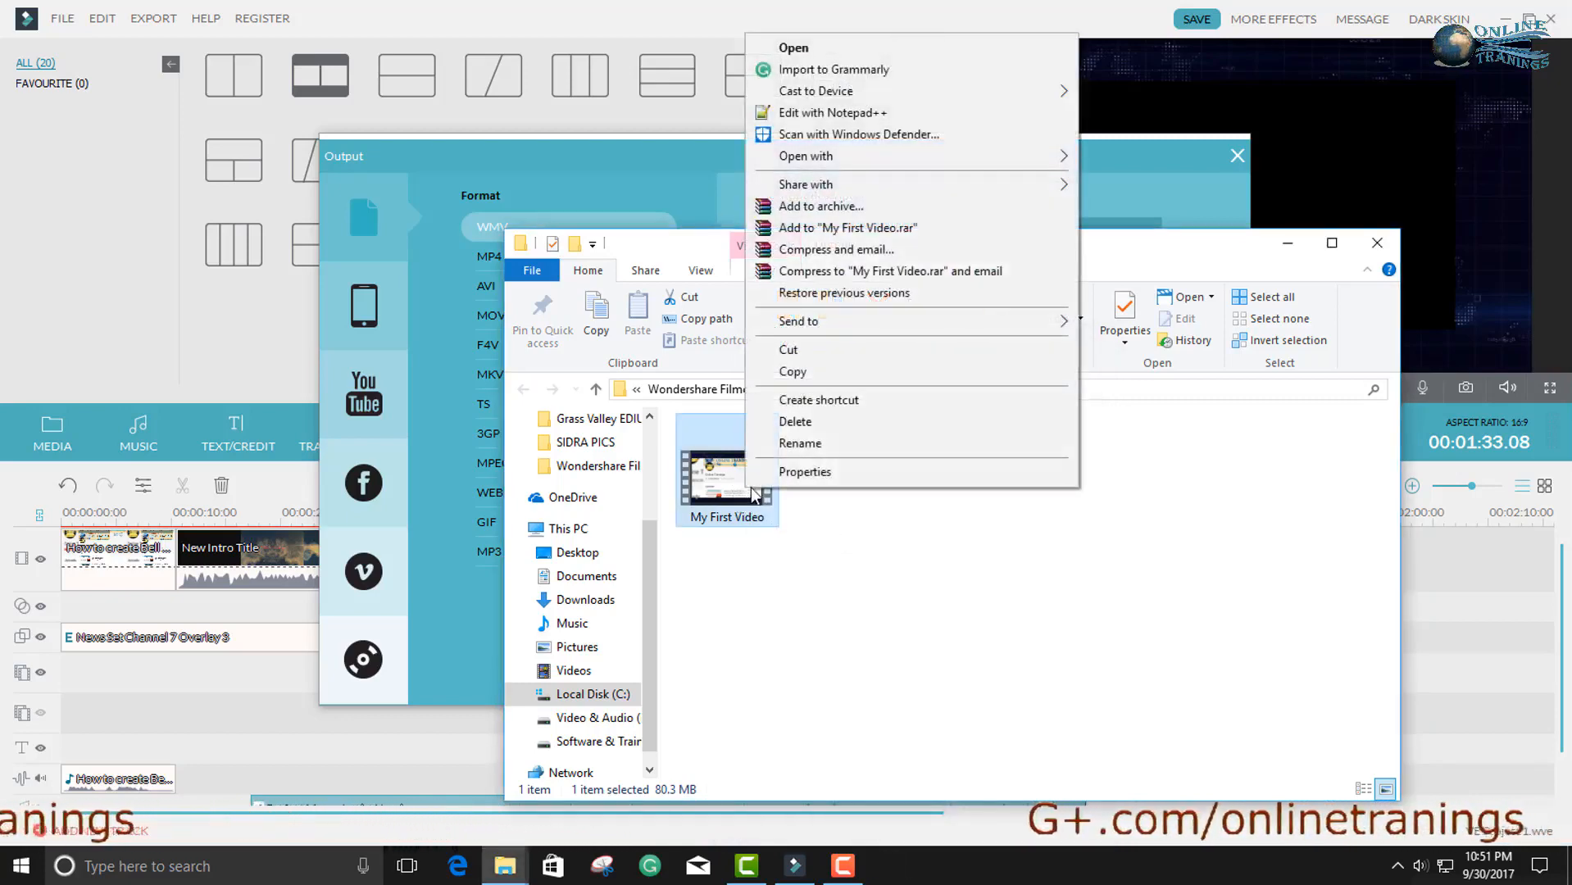
mouse_move(1059, 155)
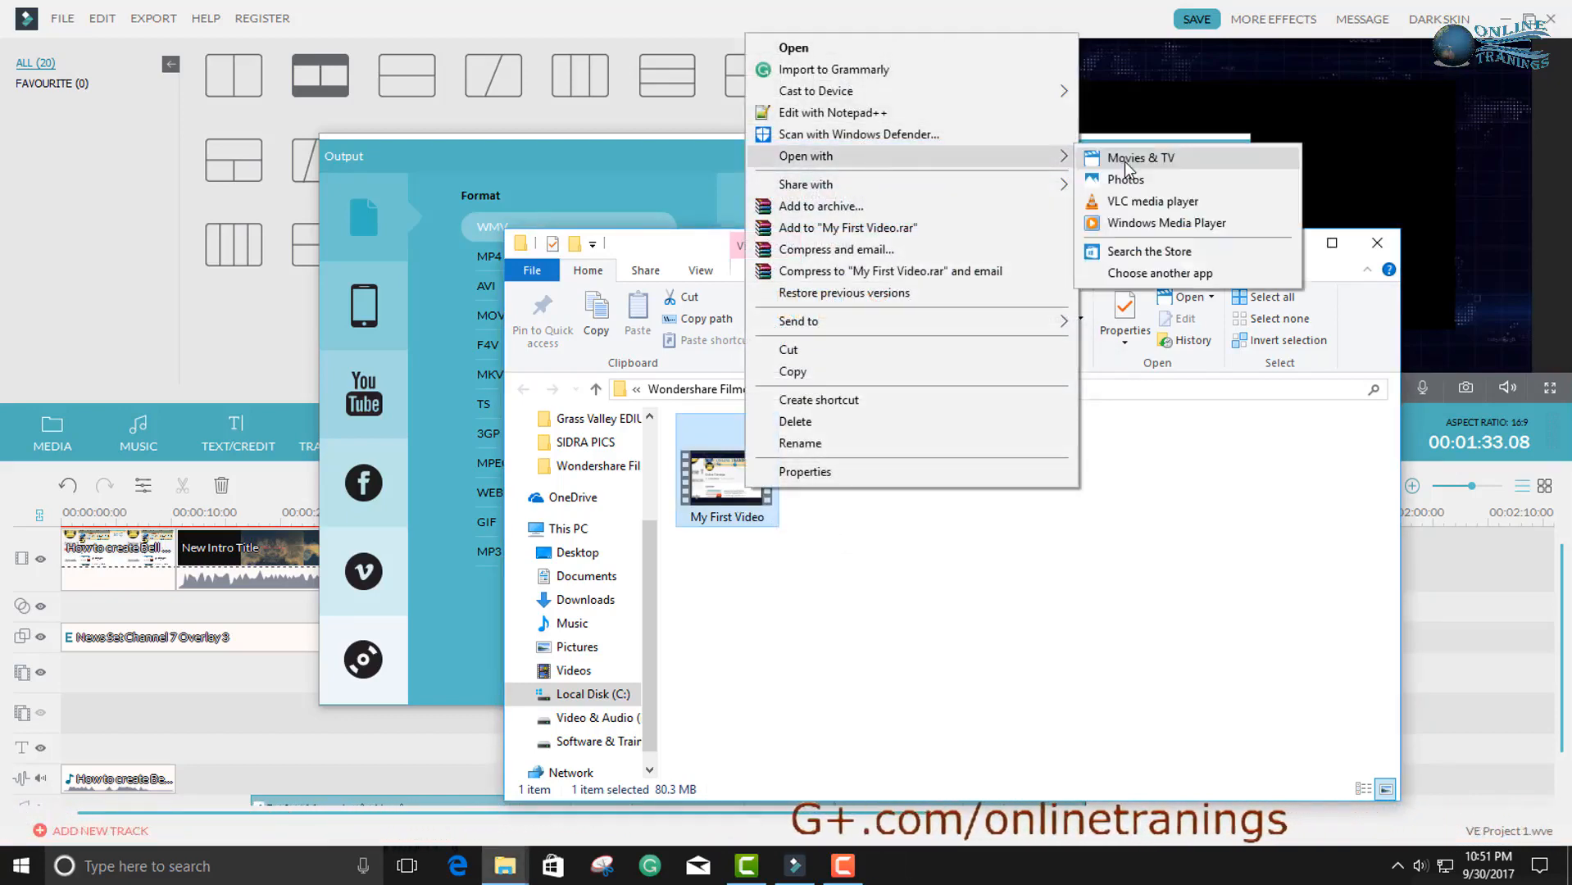
click(1152, 201)
click(1291, 246)
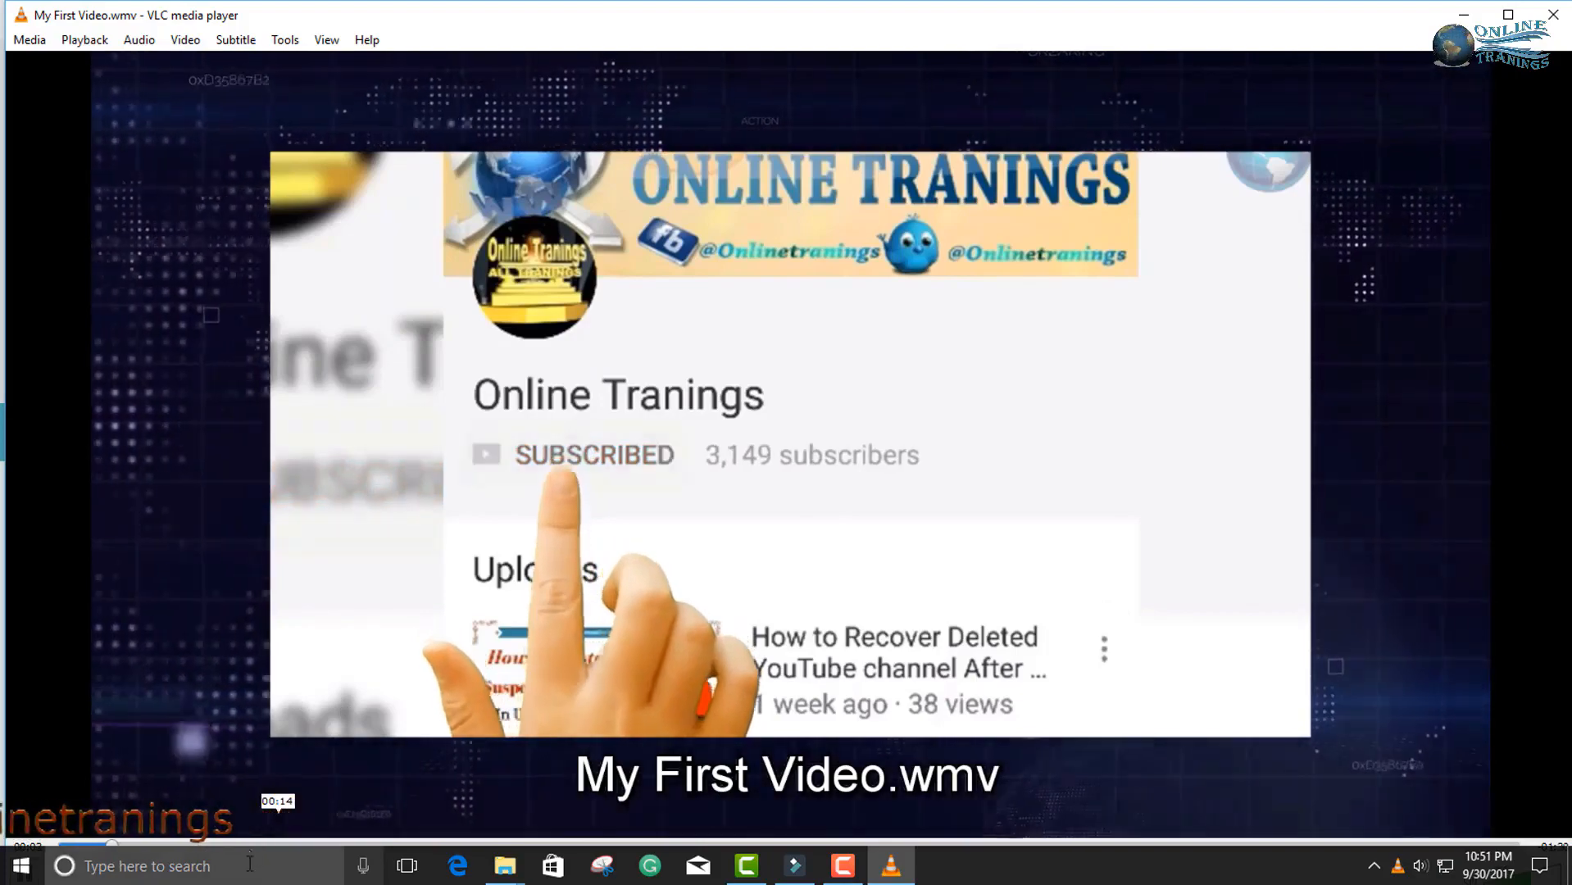
double_click(466, 349)
Step: Skim the exported video forward to the cosmic element near 00:58, and back to the title animation at about 00:51
click(640, 840)
click(715, 839)
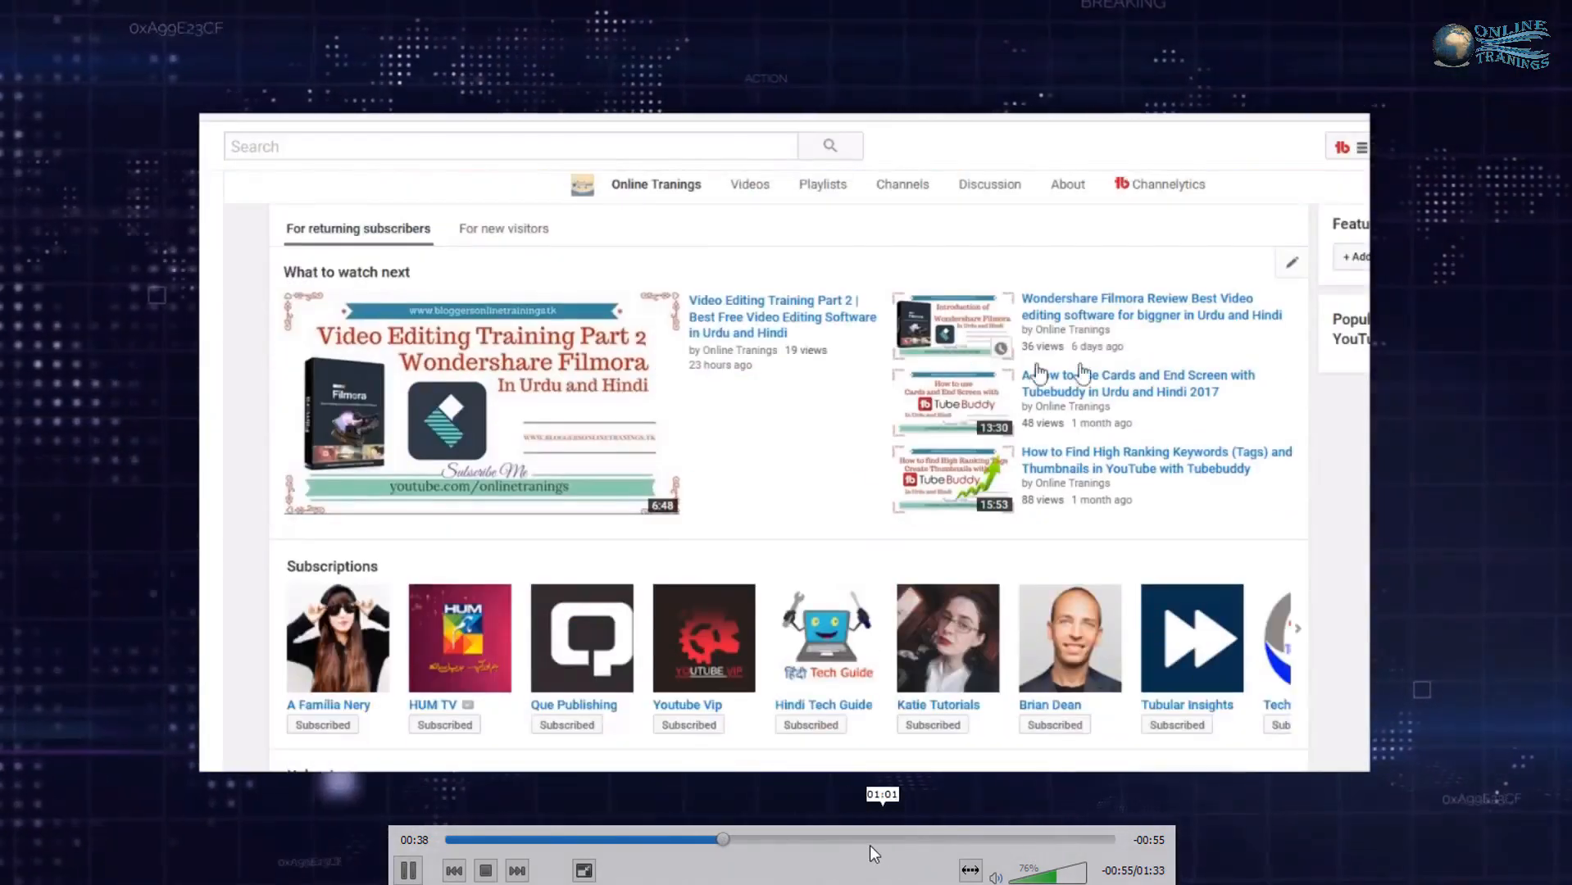
click(861, 840)
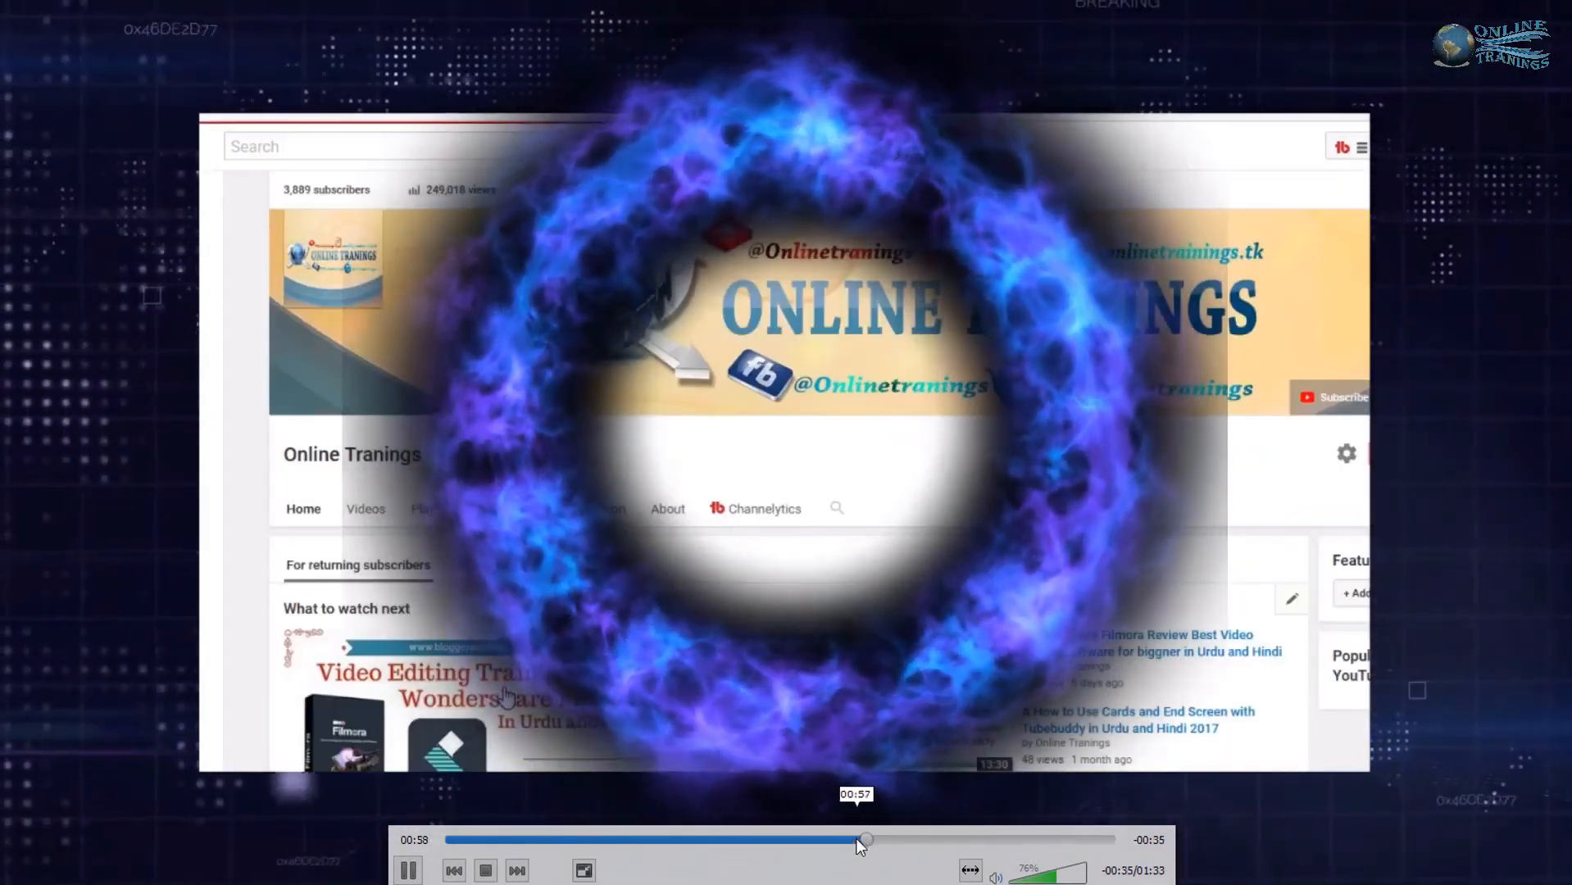
click(852, 840)
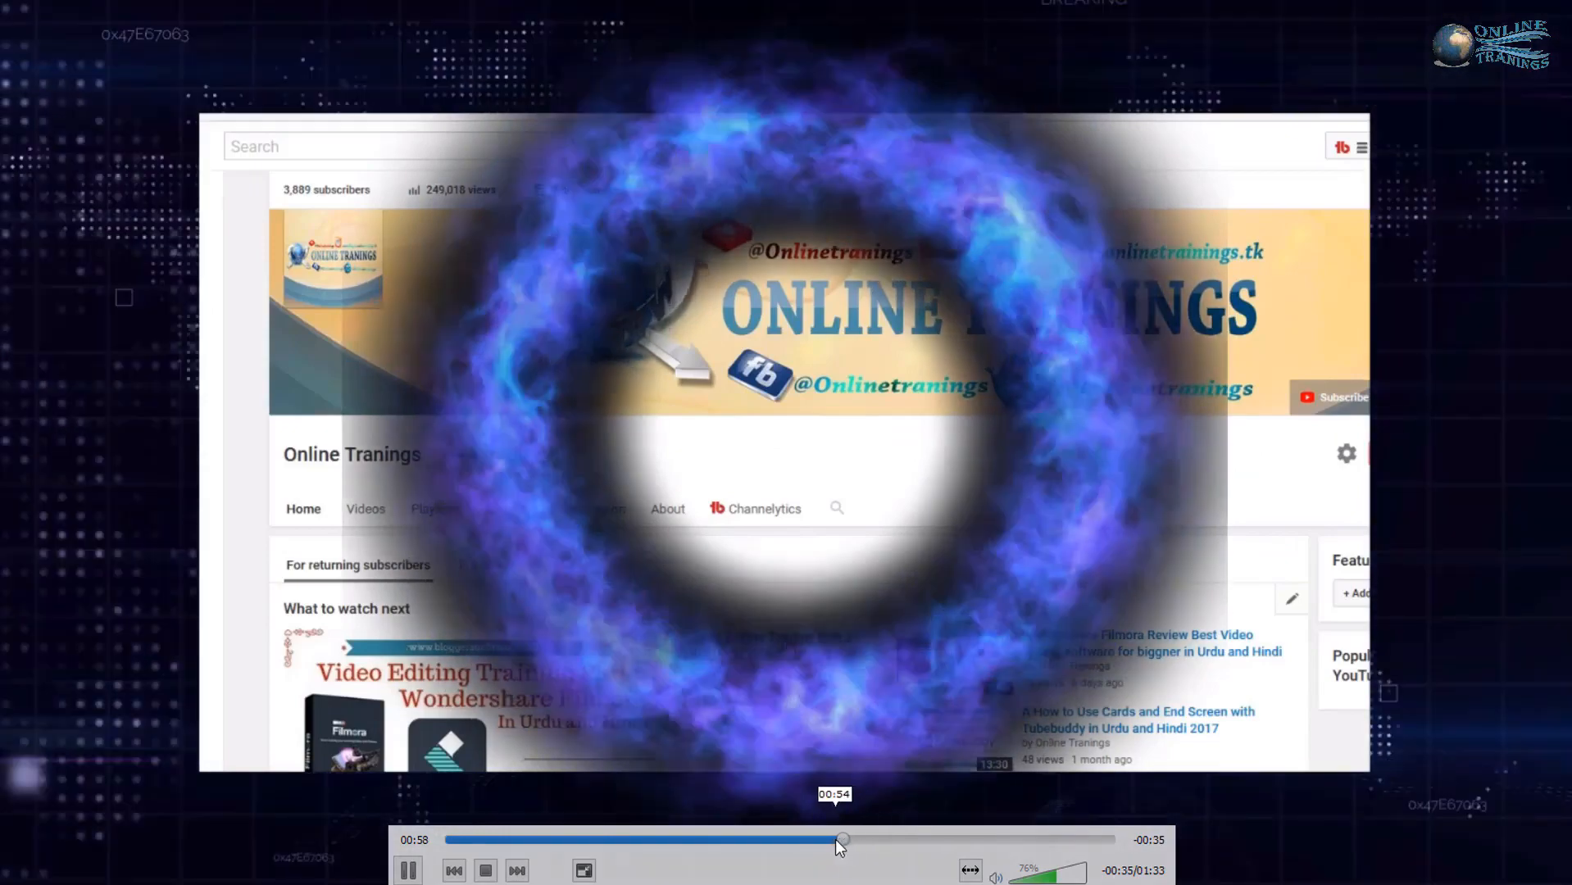
click(834, 838)
drag(832, 839, 809, 837)
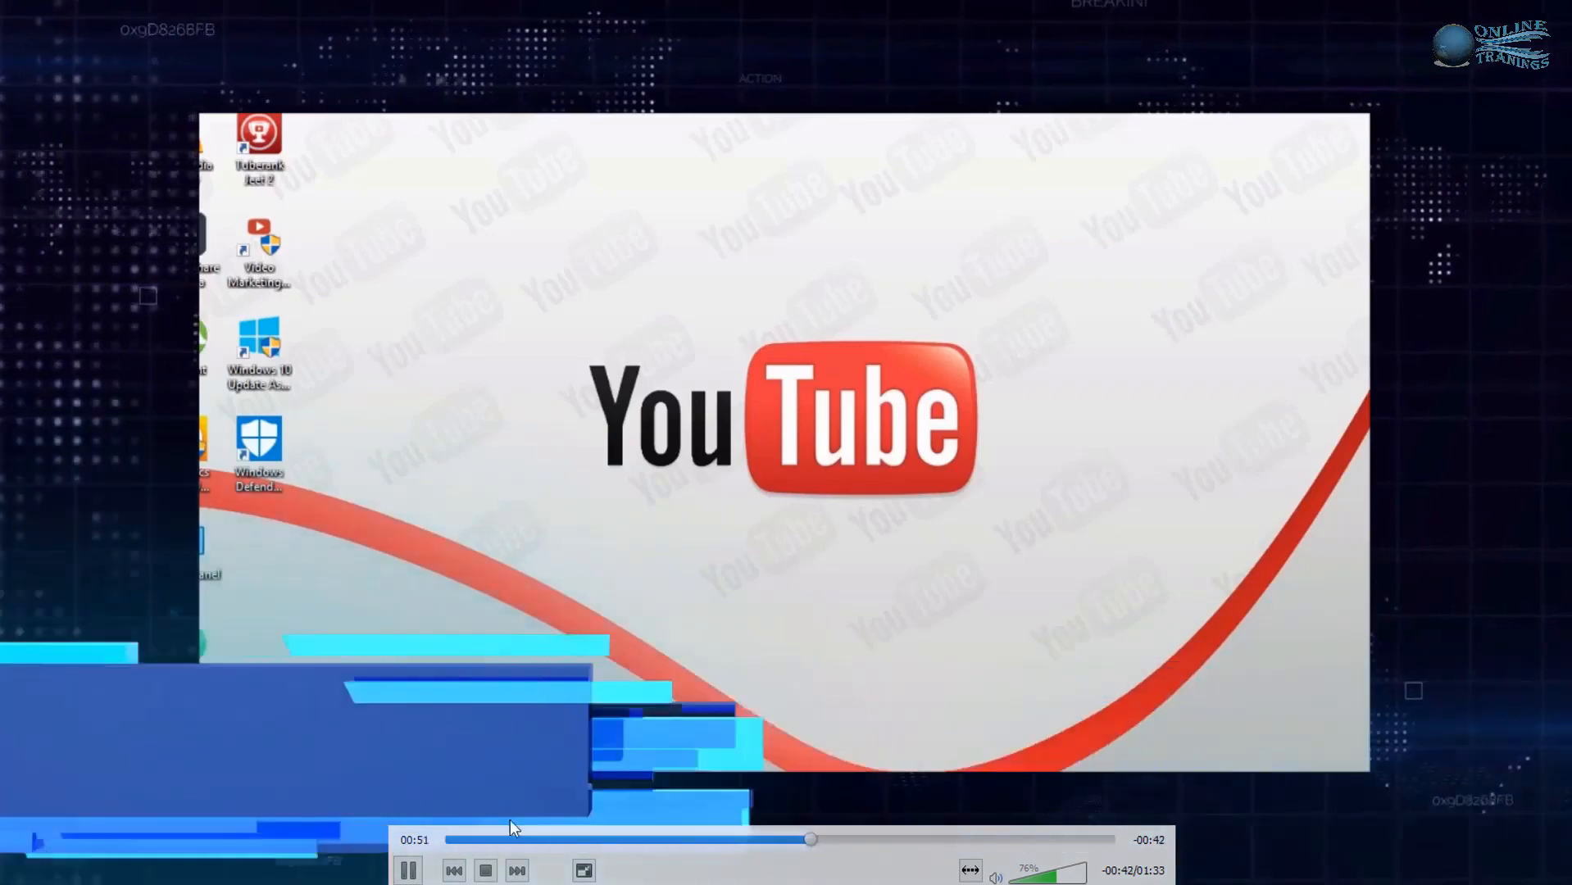